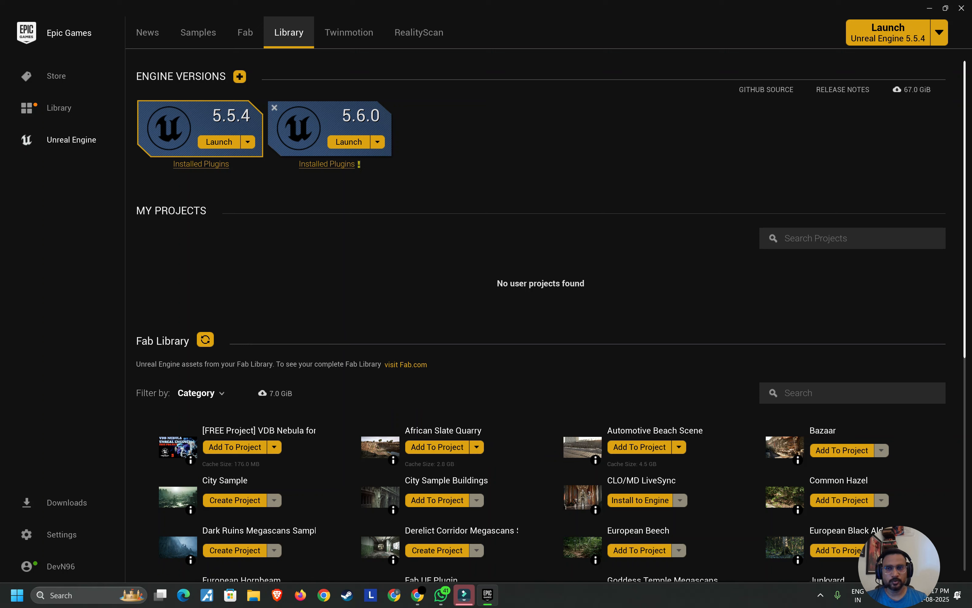
# Step: Check the installation options of Unreal Engine 5.6.0, including the MetaHuman Creator Core Data component, and close them without changes
pyautogui.click(378, 142)
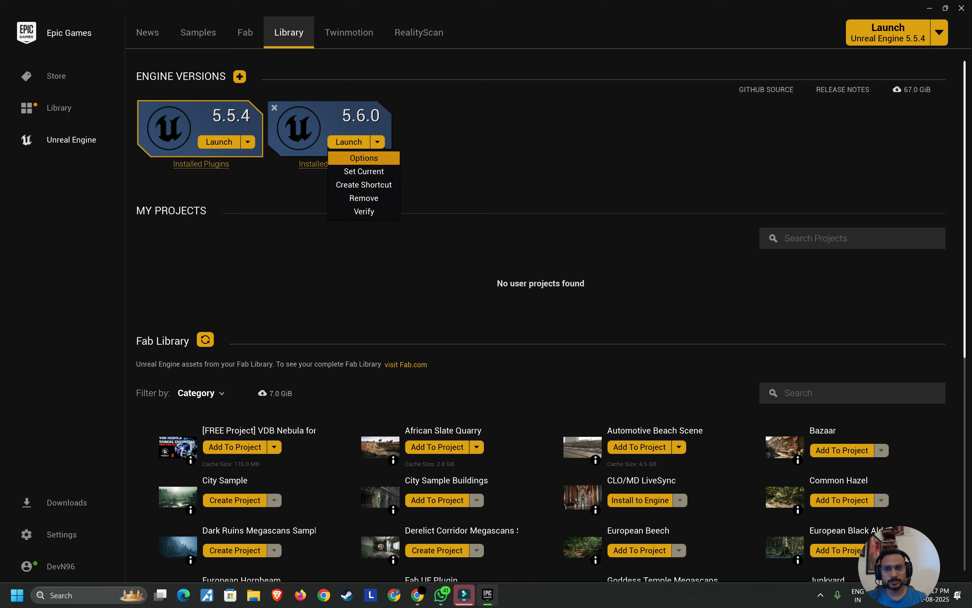
pyautogui.click(363, 156)
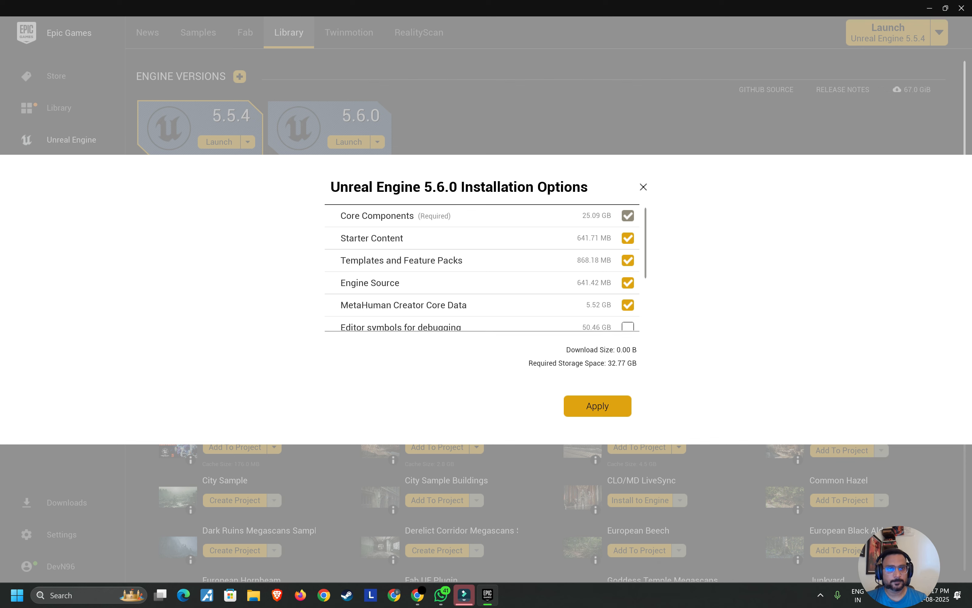
pyautogui.press('Escape')
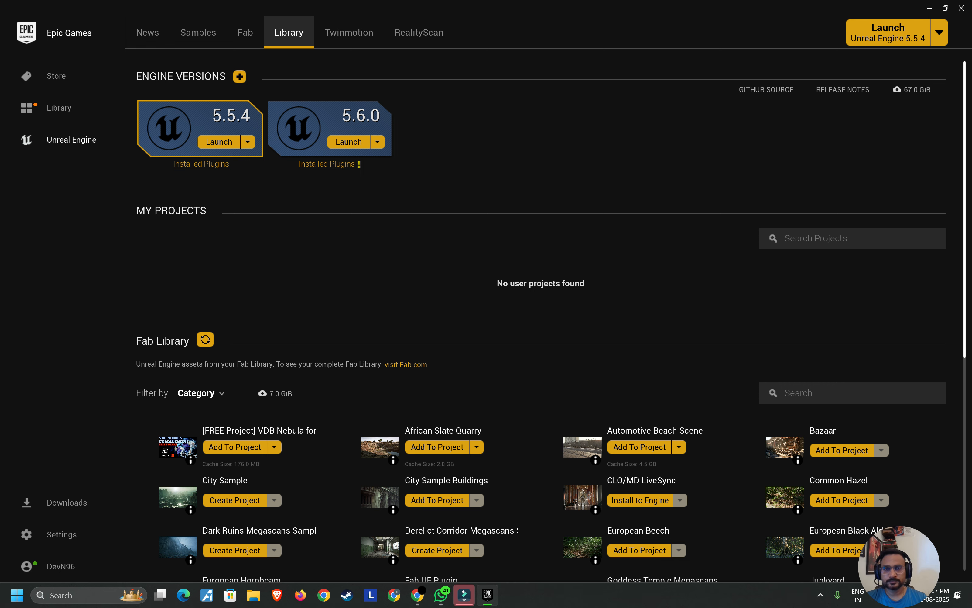
pyautogui.scroll(-3, 545, 314)
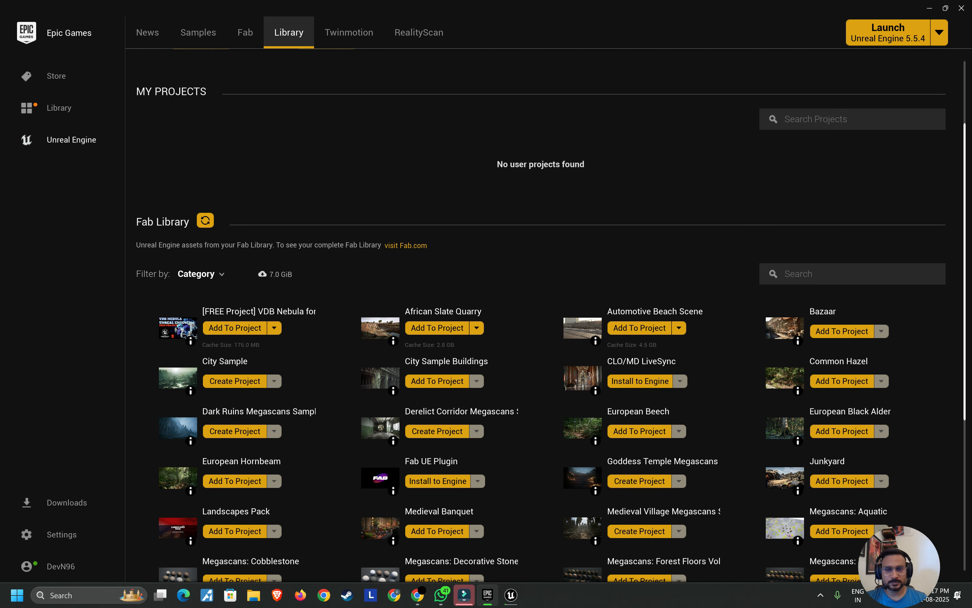
pyautogui.scroll(-4, 545, 314)
pyautogui.scroll(1, 551, 321)
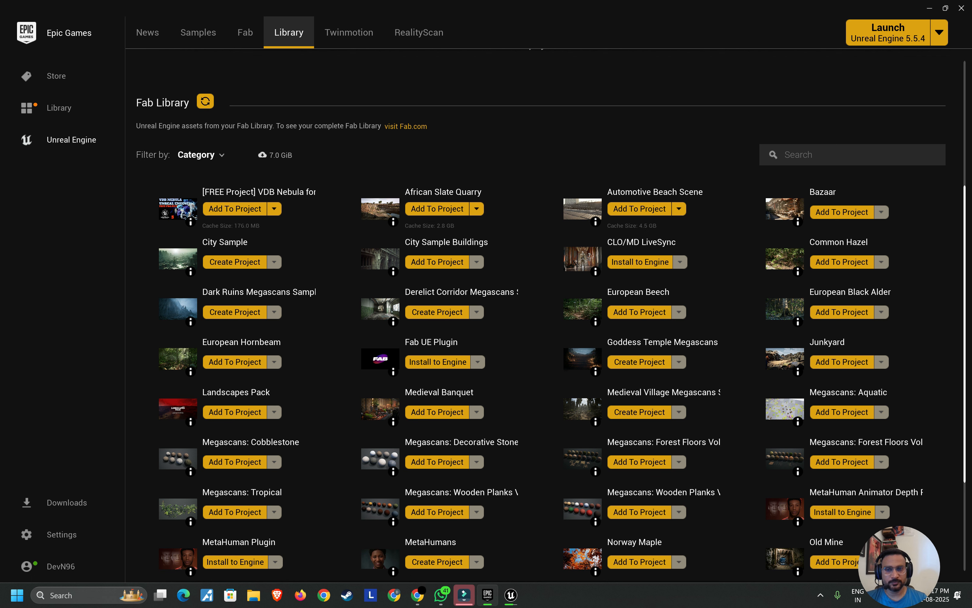
pyautogui.scroll(5, 550, 320)
pyautogui.scroll(1, 545, 314)
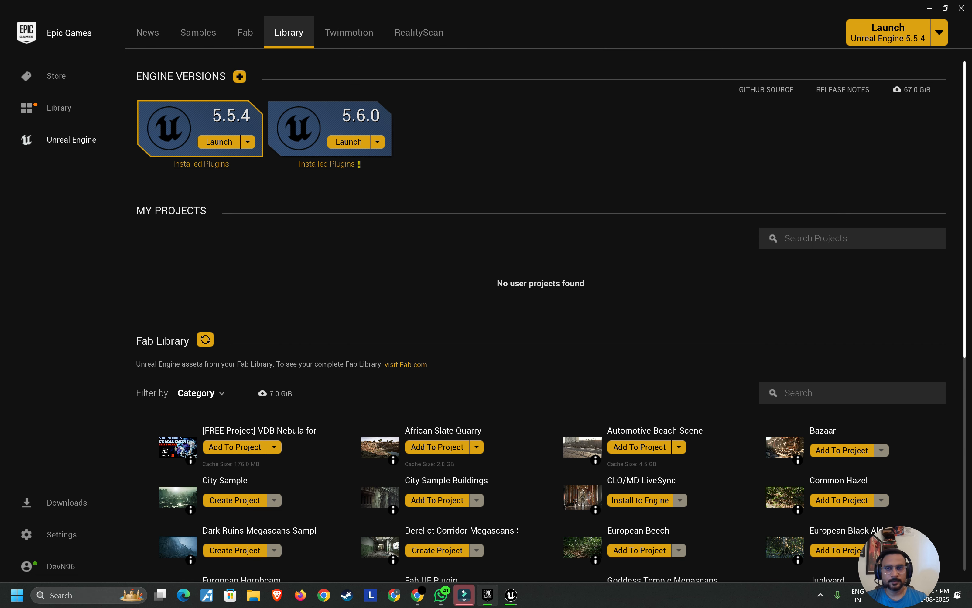
pyautogui.scroll(-1, 545, 313)
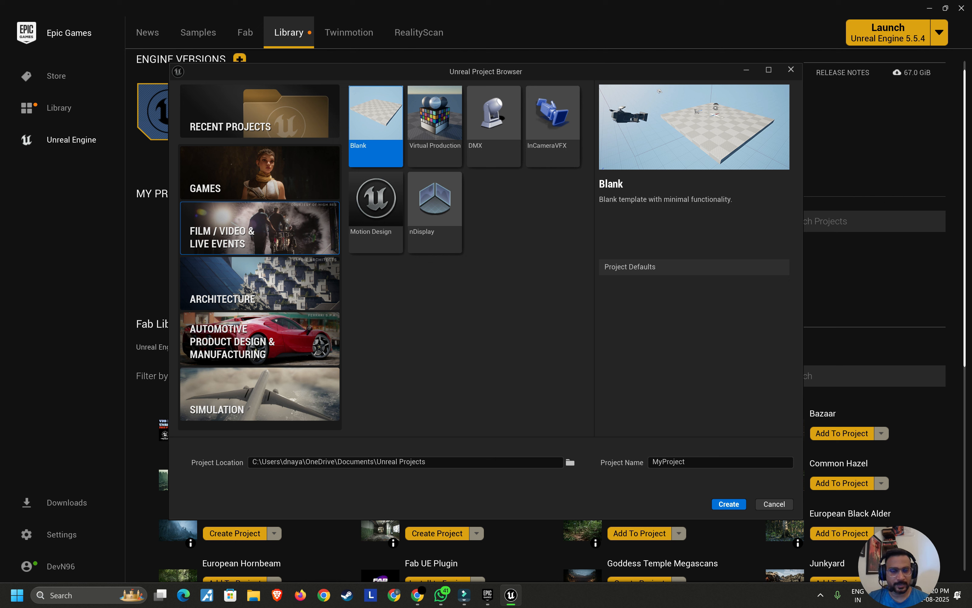
# Step: Create a project named TEST_001 from the Blank template of the Film / Video & Live Events category
pyautogui.click(686, 462)
pyautogui.hotkey('ctrl', 'a')
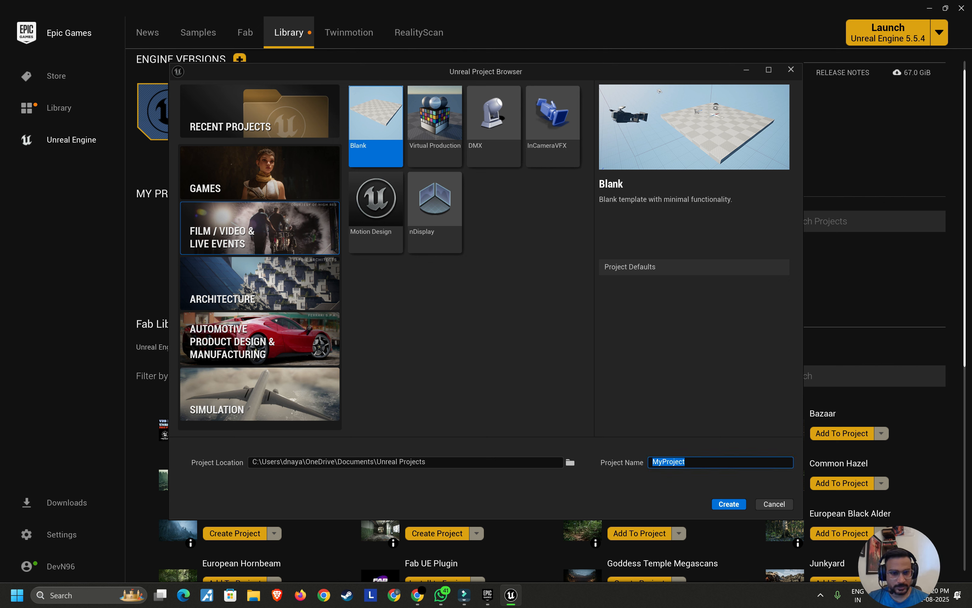
pyautogui.write('TEST')
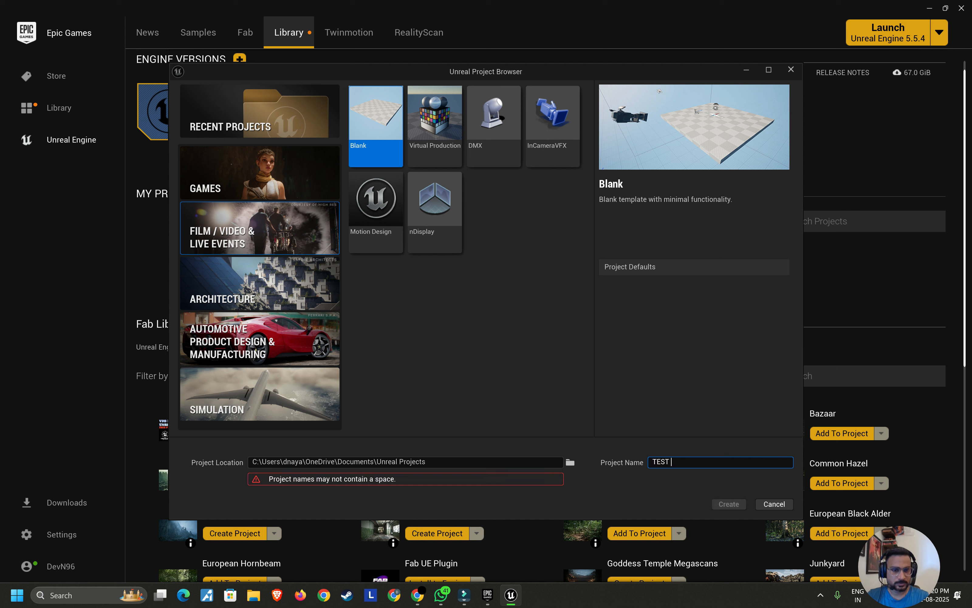
pyautogui.press('BackSpace')
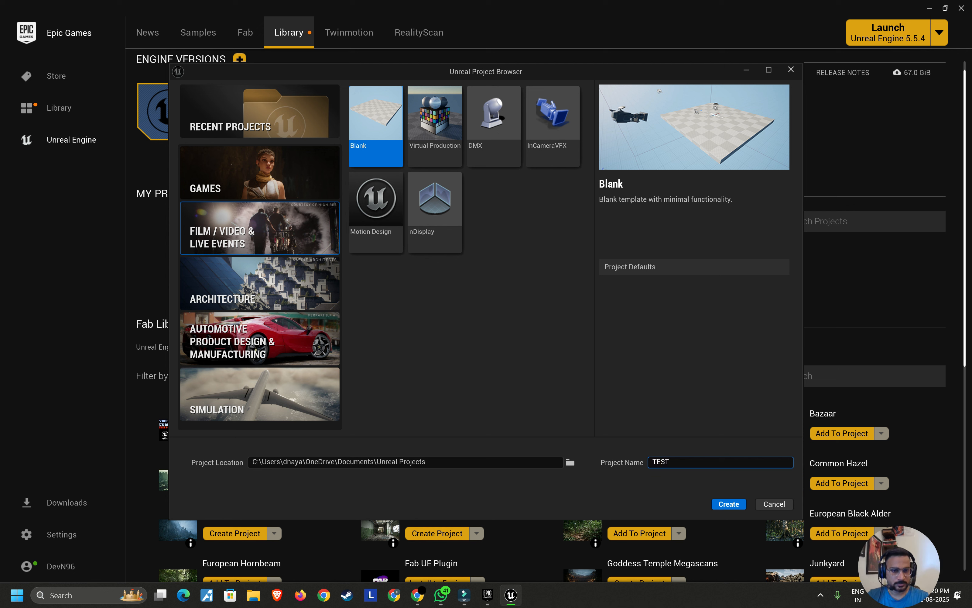
pyautogui.write('_001')
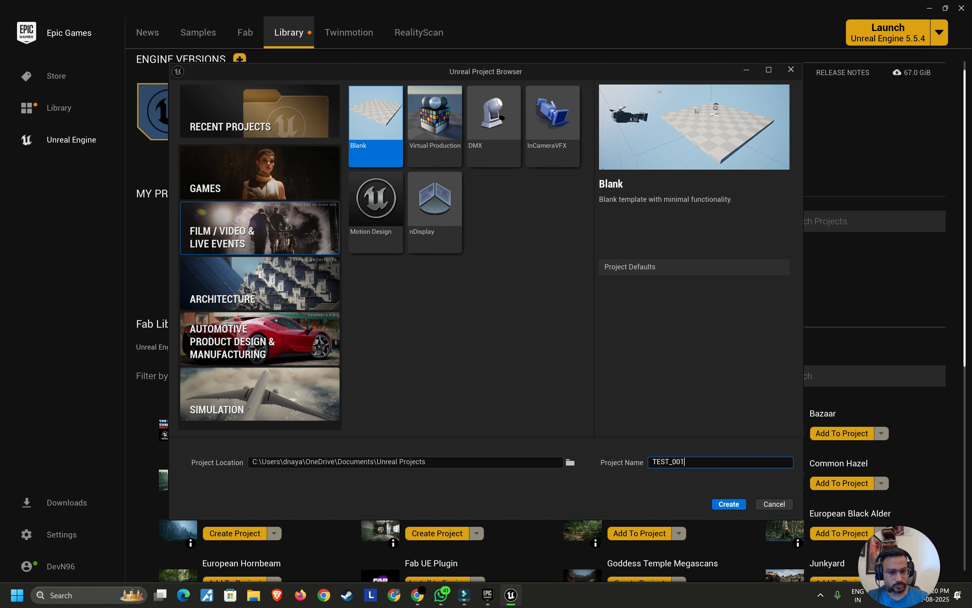
pyautogui.press('Return')
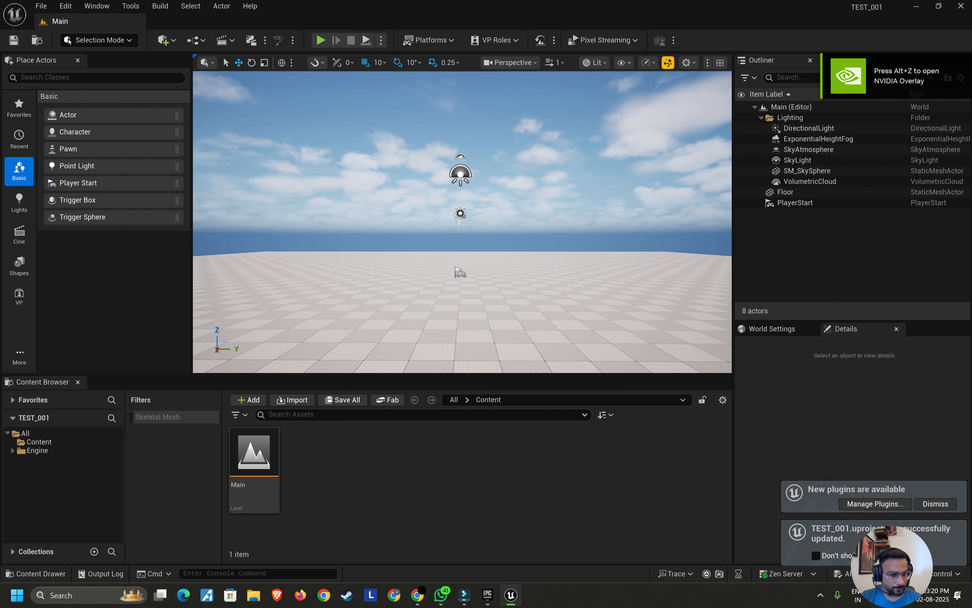
# Step: Look at the list of available plugins in the Plugins browser and close it again
pyautogui.click(875, 504)
pyautogui.click(819, 41)
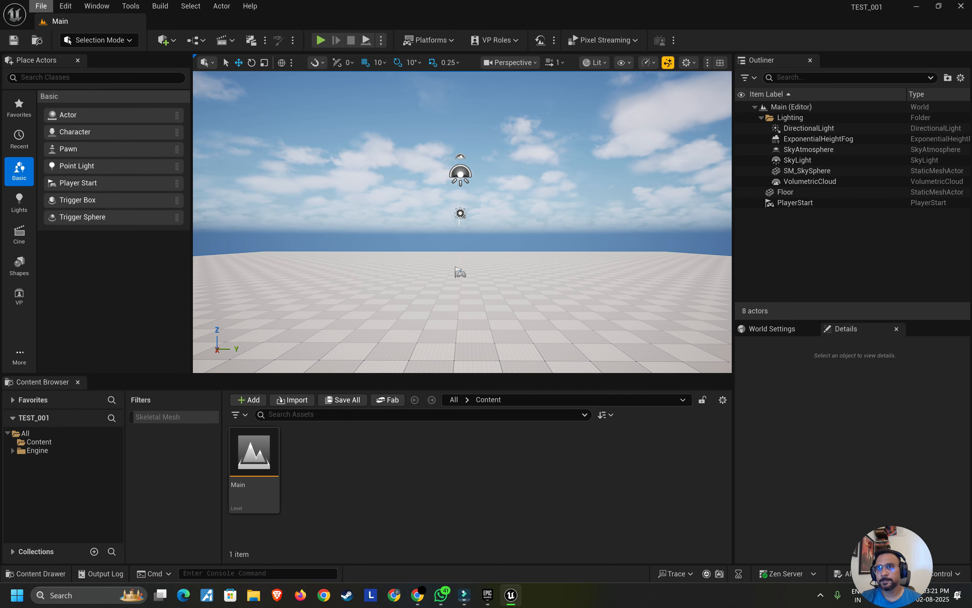
pyautogui.click(65, 5)
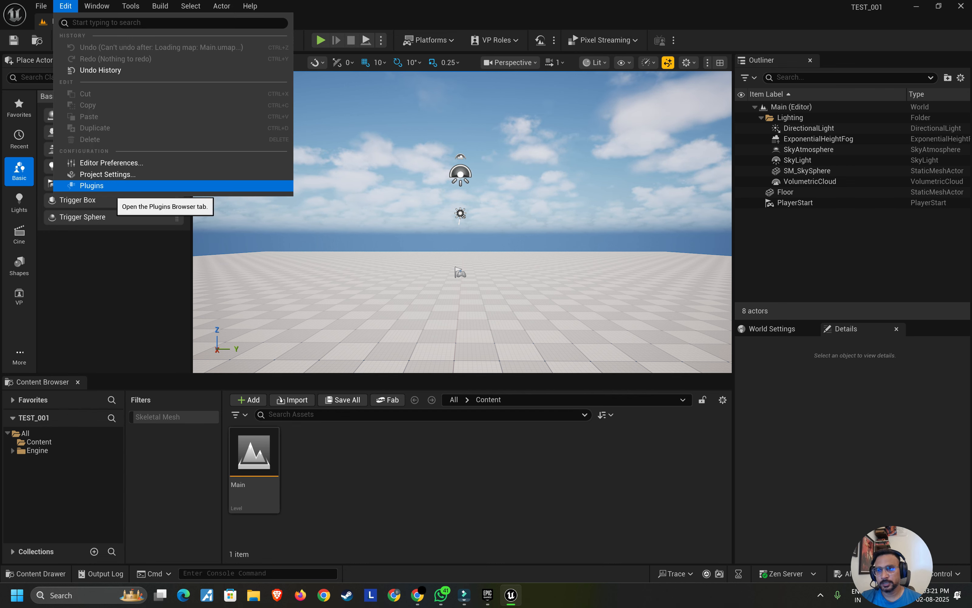
pyautogui.click(91, 186)
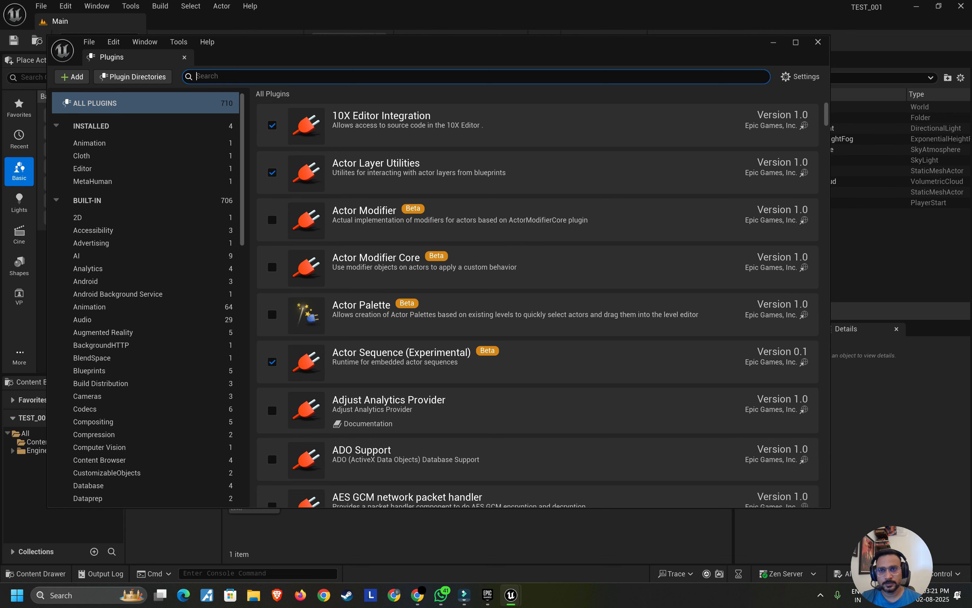
pyautogui.hotkey('alt', 'F4')
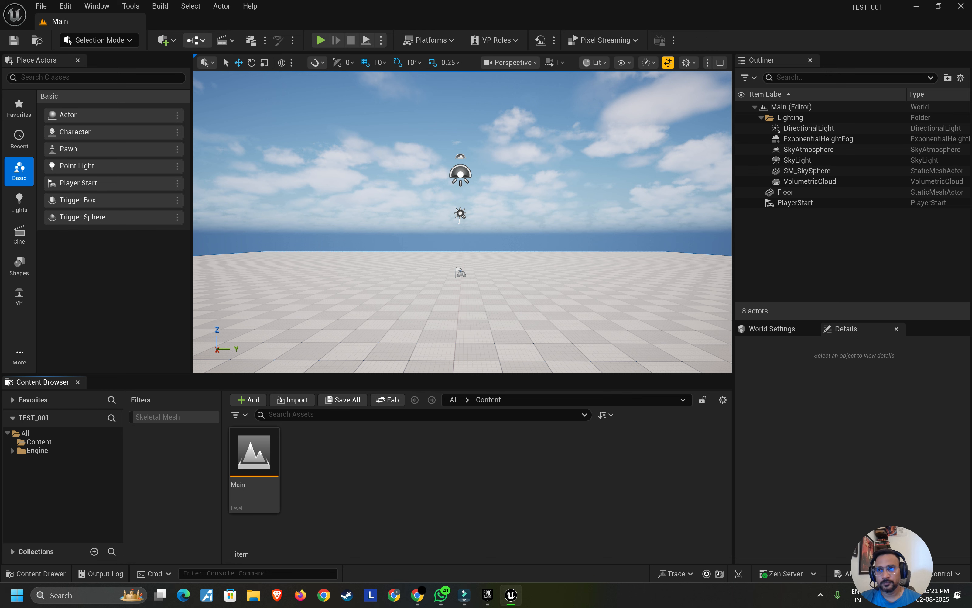
# Step: Search the Fab marketplace for "clo 3d", view the CLO/MD LiveSync product page, and return to the results
pyautogui.click(166, 40)
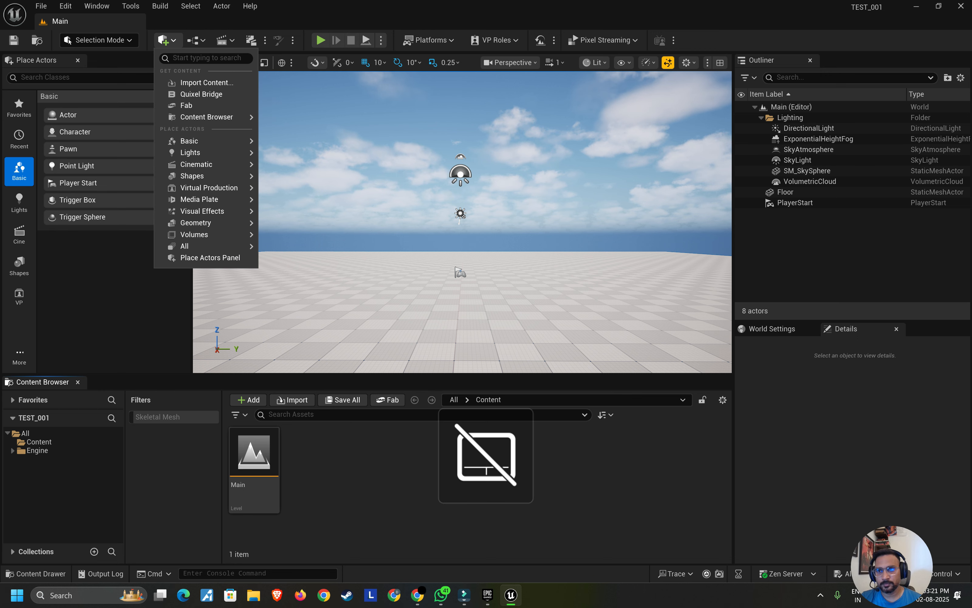
pyautogui.click(186, 105)
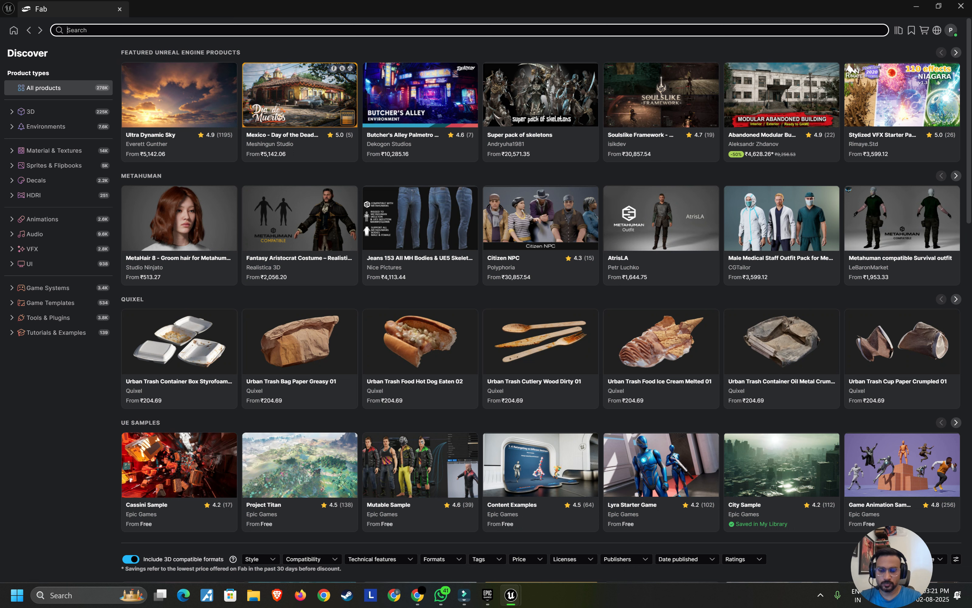
pyautogui.write('clo 3d')
pyautogui.press('Return')
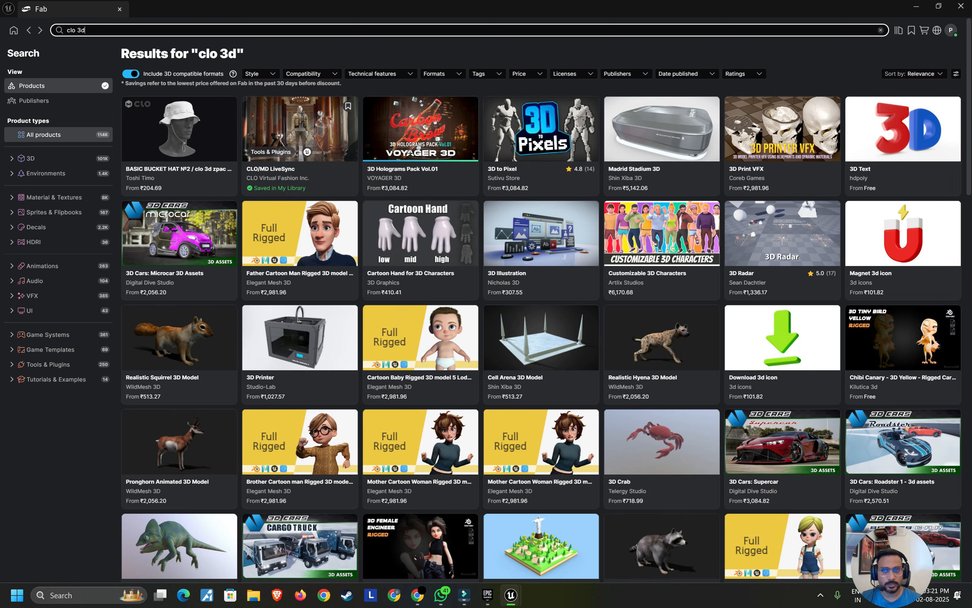
pyautogui.click(300, 132)
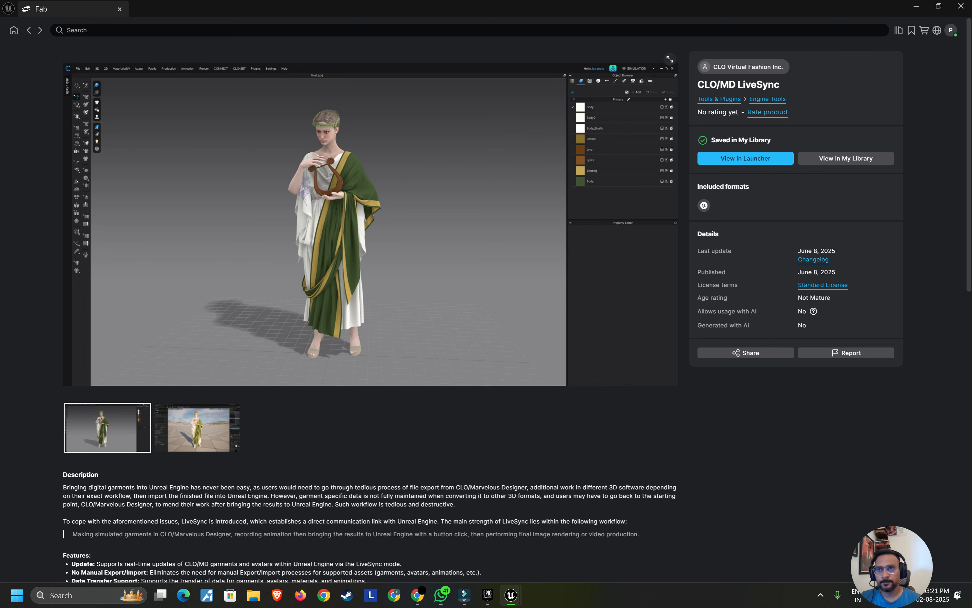
pyautogui.hotkey('alt', 'Left')
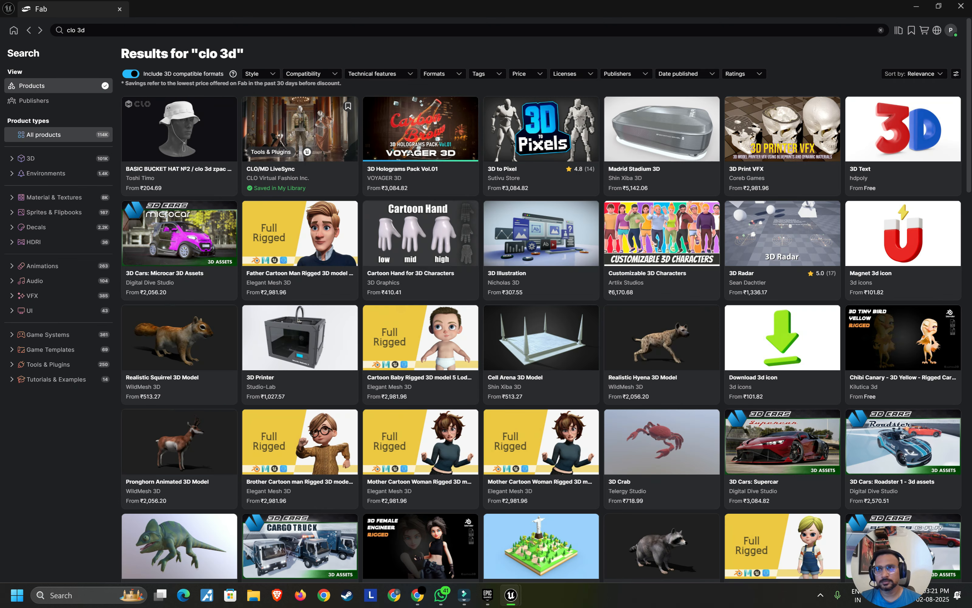
# Step: Search the Fab marketplace for "SUBSTANCE" and clear the search
pyautogui.click(76, 31)
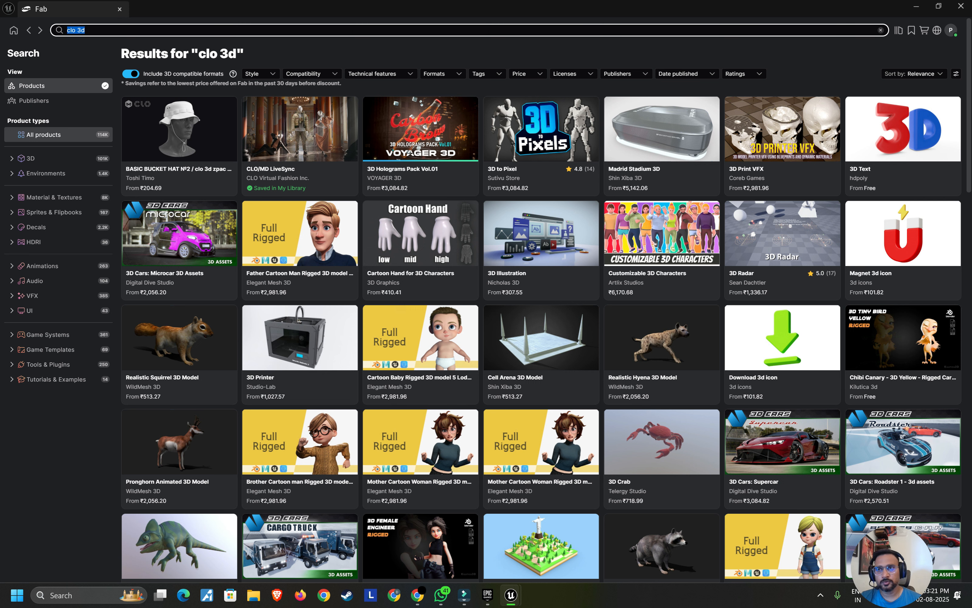
pyautogui.press('Home')
pyautogui.write('sU')
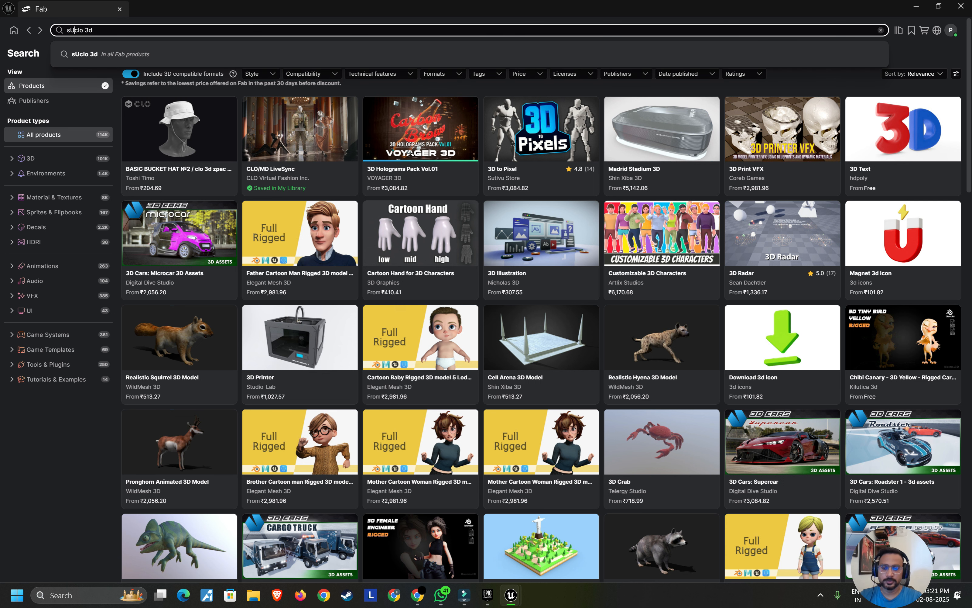
pyautogui.write('B')
pyautogui.hotkey('ctrl', 'a')
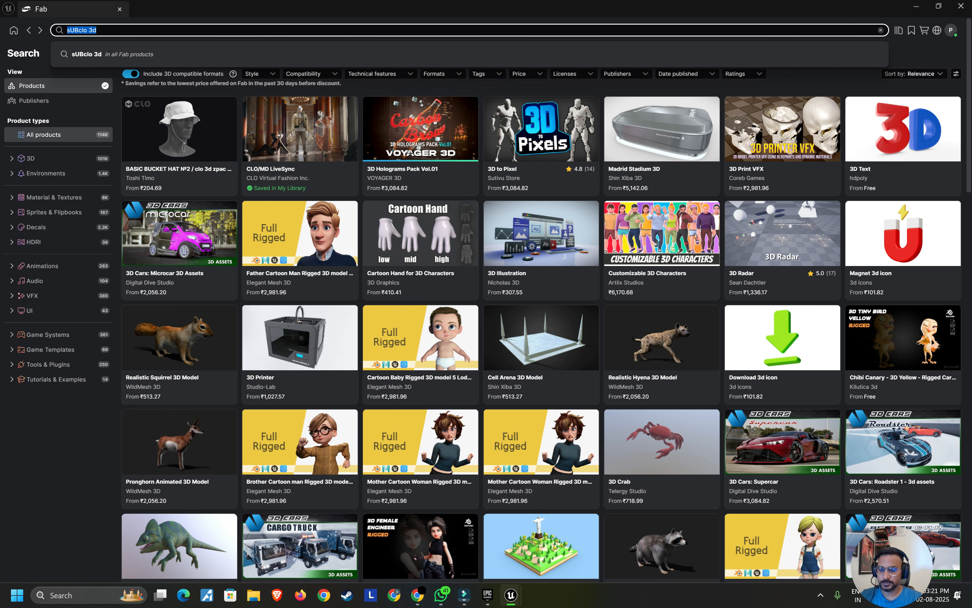
pyautogui.write('SUBTANCE')
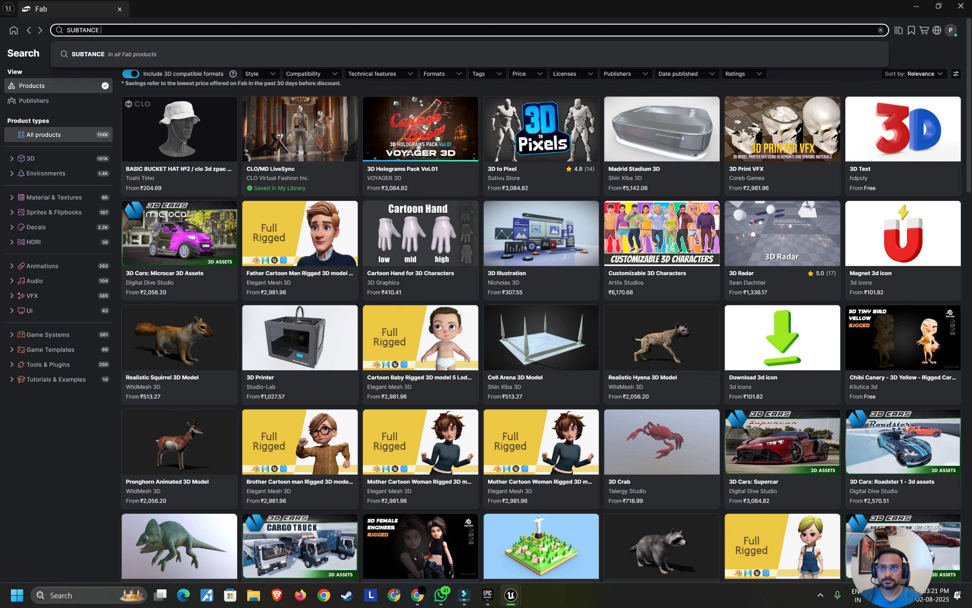
pyautogui.press('Return')
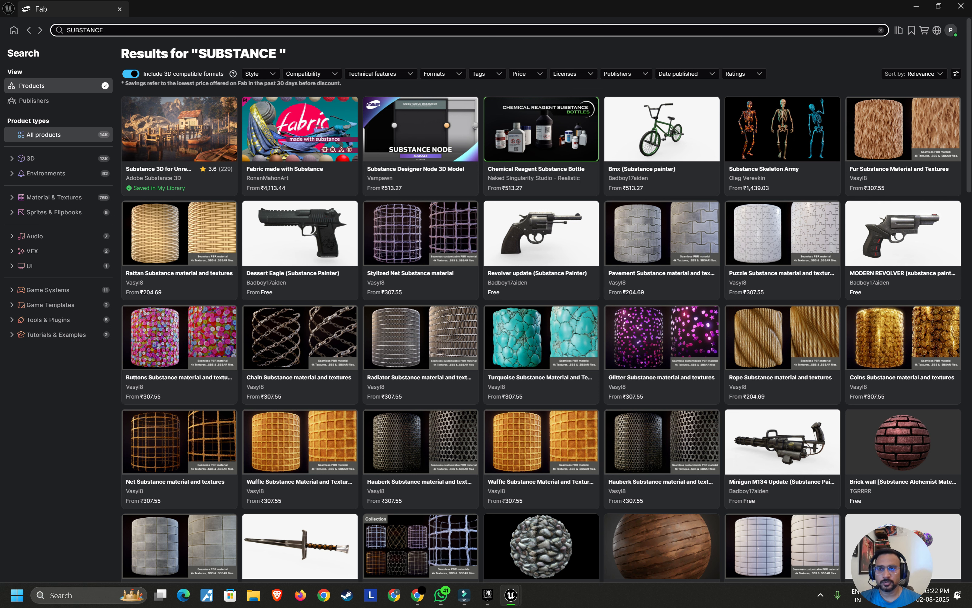
pyautogui.click(880, 30)
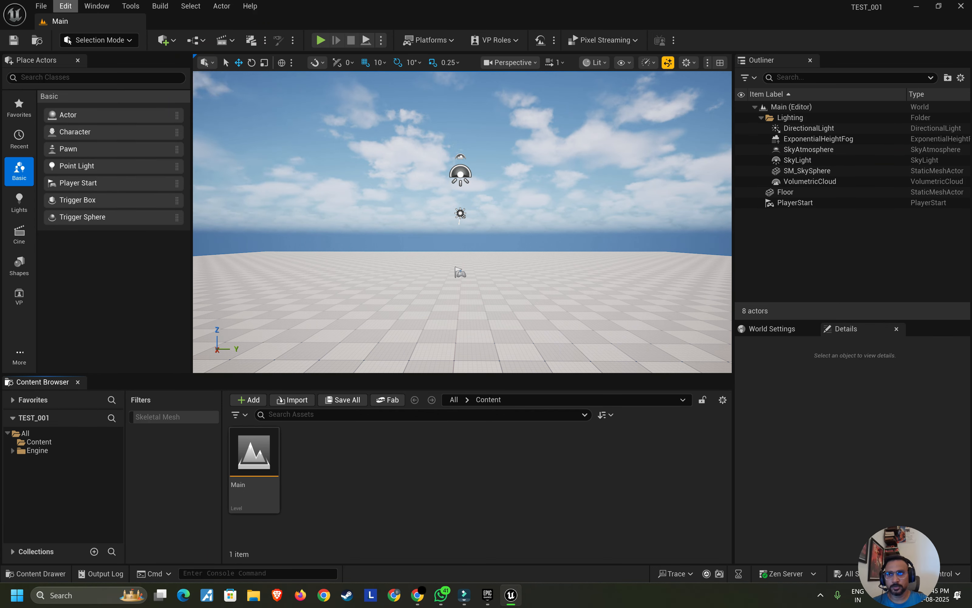
# Step: Open the Plugins browser and filter the plugins by META
pyautogui.click(66, 6)
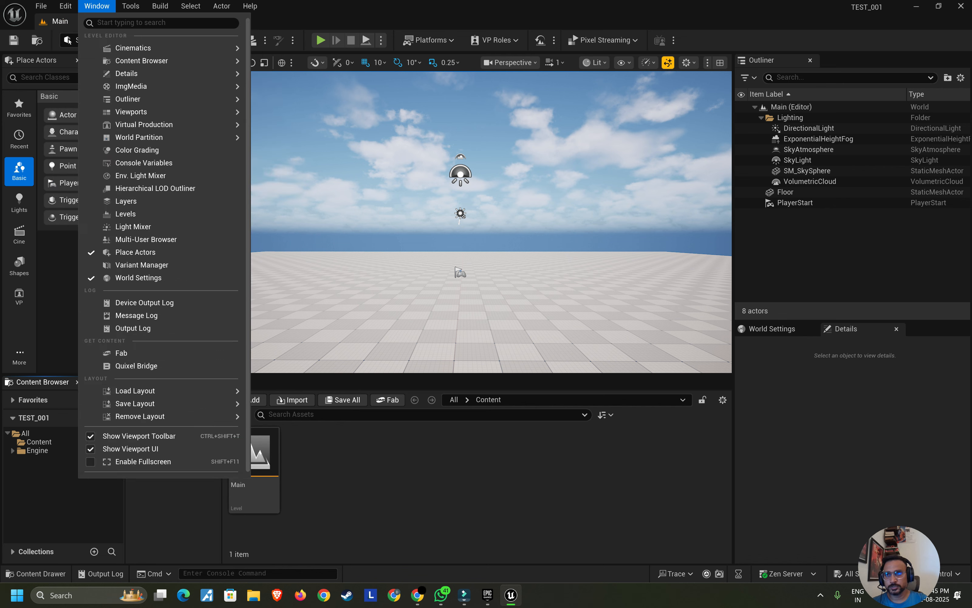
pyautogui.click(97, 186)
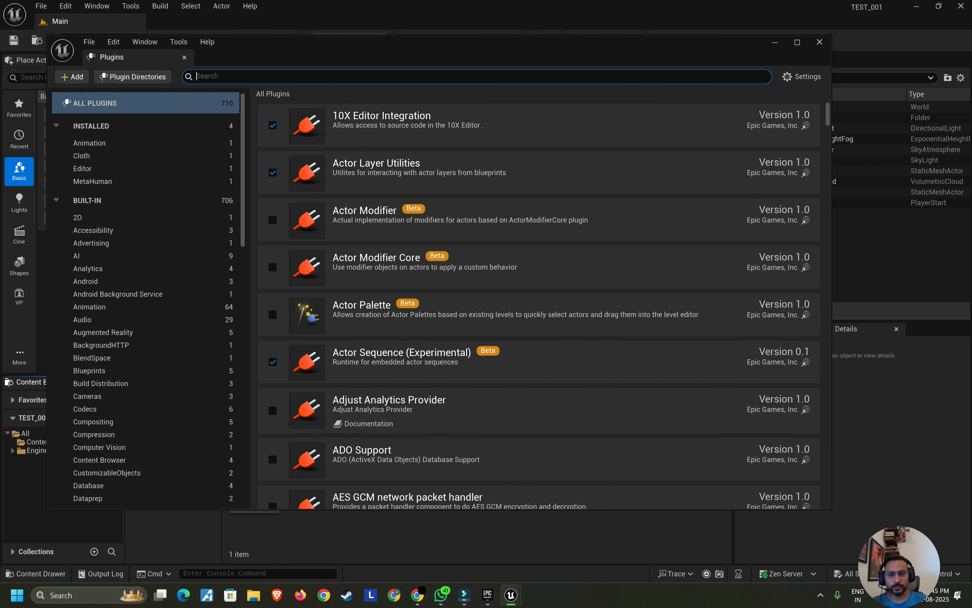
pyautogui.write('META')
pyautogui.press('capslock')
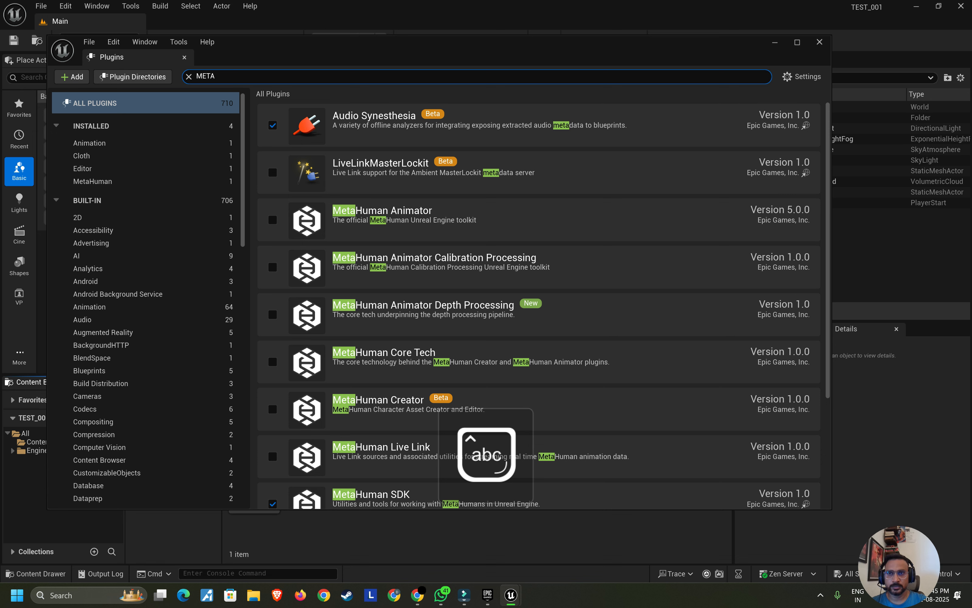
# Step: Enable the MetaHuman Animator, MetaHuman Animator Calibration Processing, MetaHuman Animator Depth Processing and MetaHuman Core Tech plugins
pyautogui.scroll(-1, 539, 305)
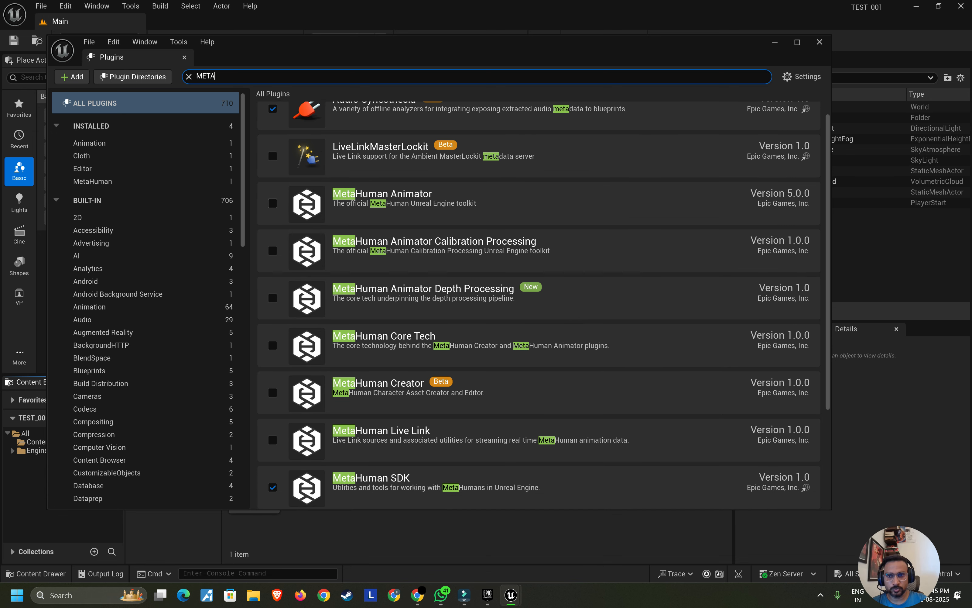
pyautogui.click(273, 203)
pyautogui.click(273, 297)
pyautogui.click(273, 345)
# Step: Enable the MetaHuman Creator, MetaHuman Live Link and MetaHumanRuntime plugins, accepting the beta and experimental plugin prompts
pyautogui.scroll(-1, 272, 346)
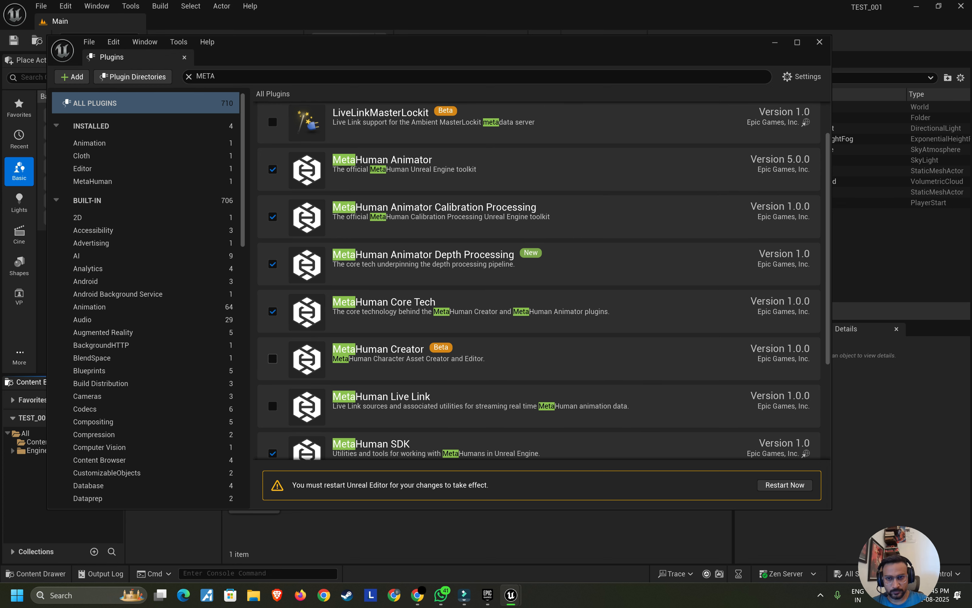
pyautogui.click(272, 358)
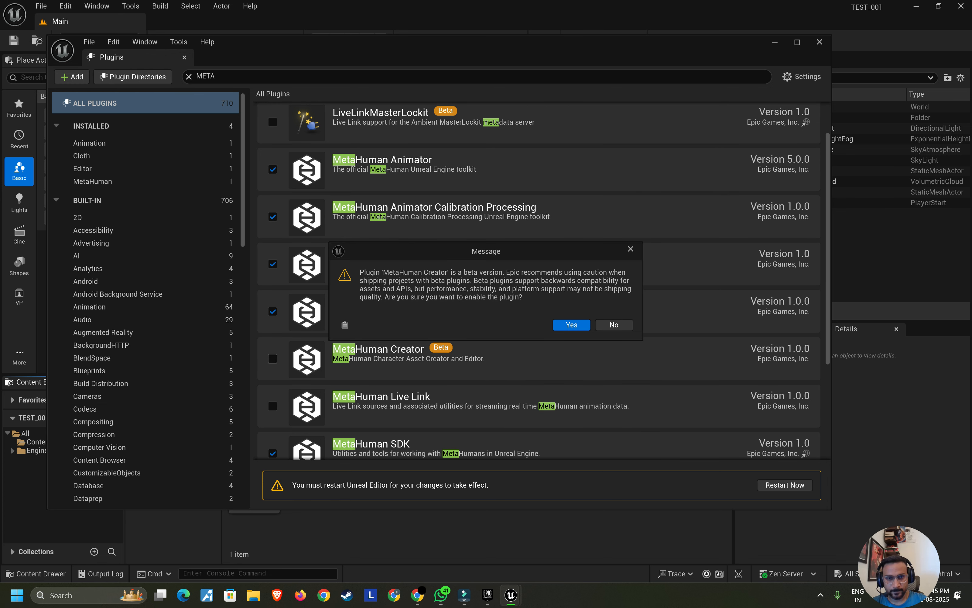
pyautogui.click(572, 324)
pyautogui.click(273, 406)
pyautogui.scroll(-4, 272, 406)
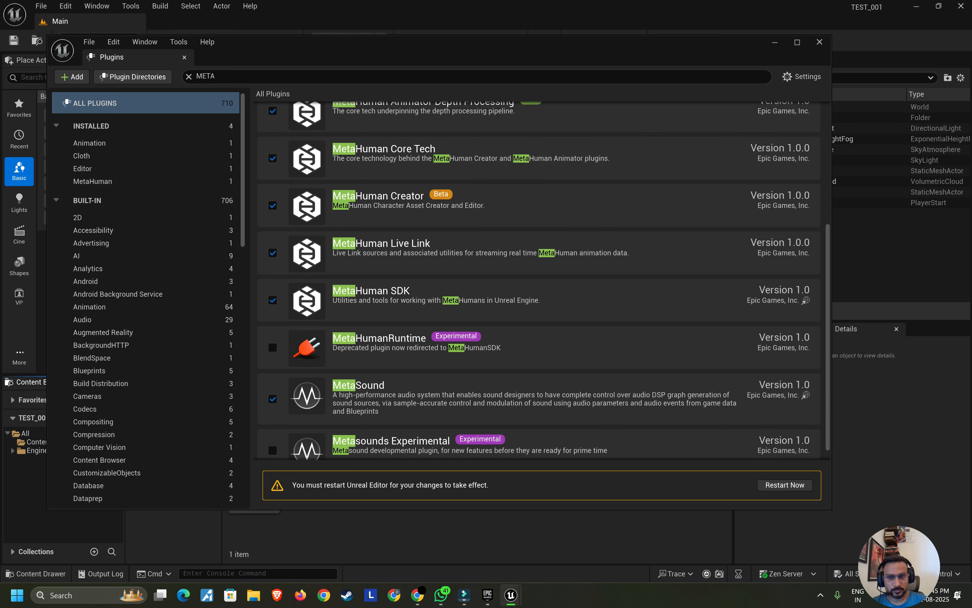
pyautogui.click(272, 347)
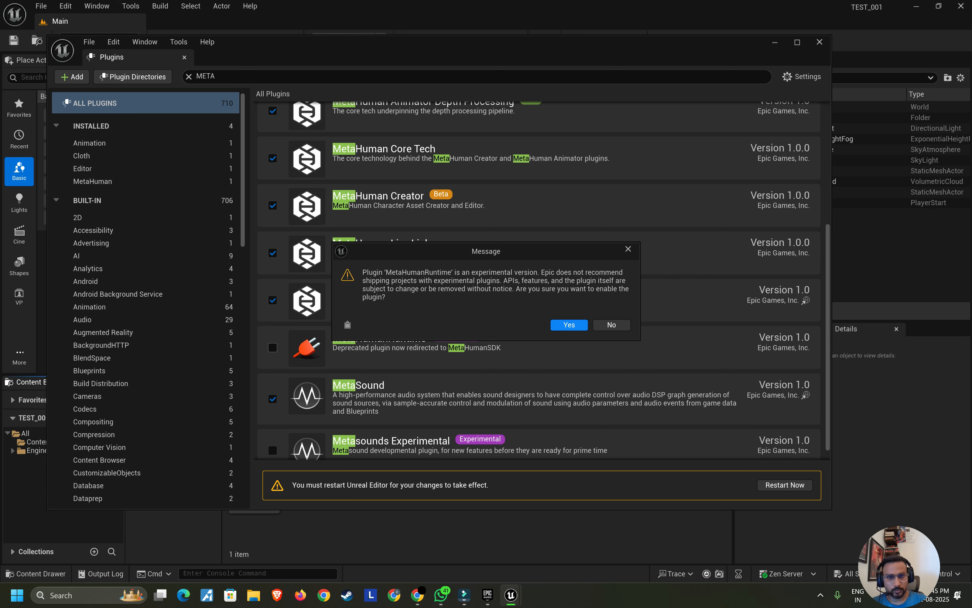
pyautogui.click(569, 324)
# Step: Filter the plugins by "clo" and enable CLO/Marvelous Designer LiveSync
pyautogui.click(281, 76)
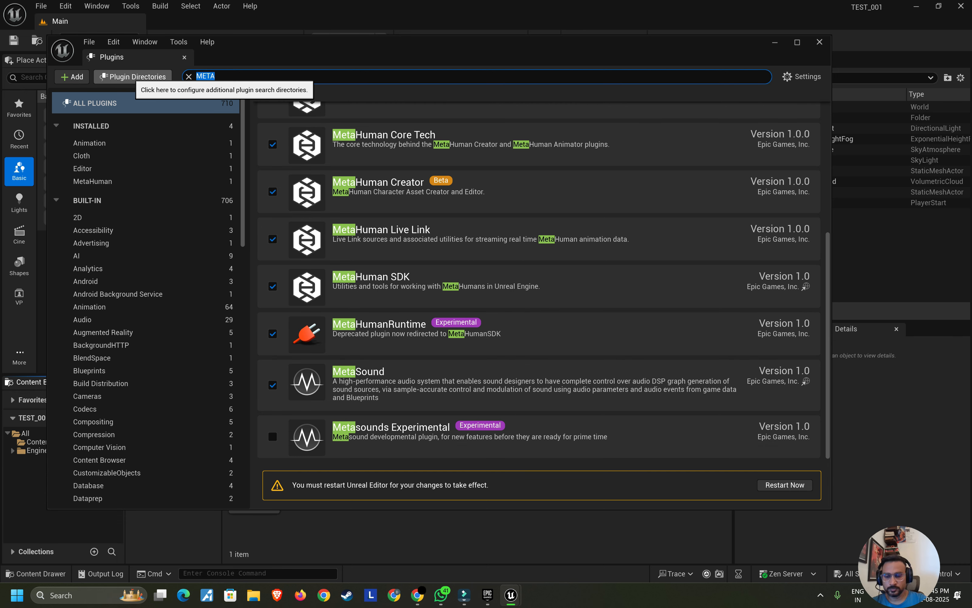
pyautogui.write('clo')
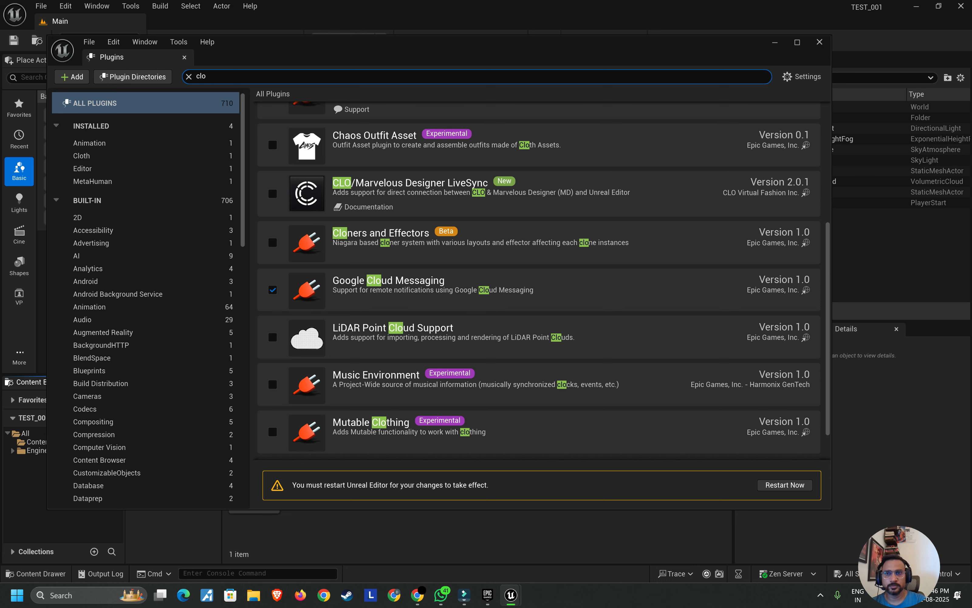
pyautogui.click(273, 193)
pyautogui.scroll(2, 273, 193)
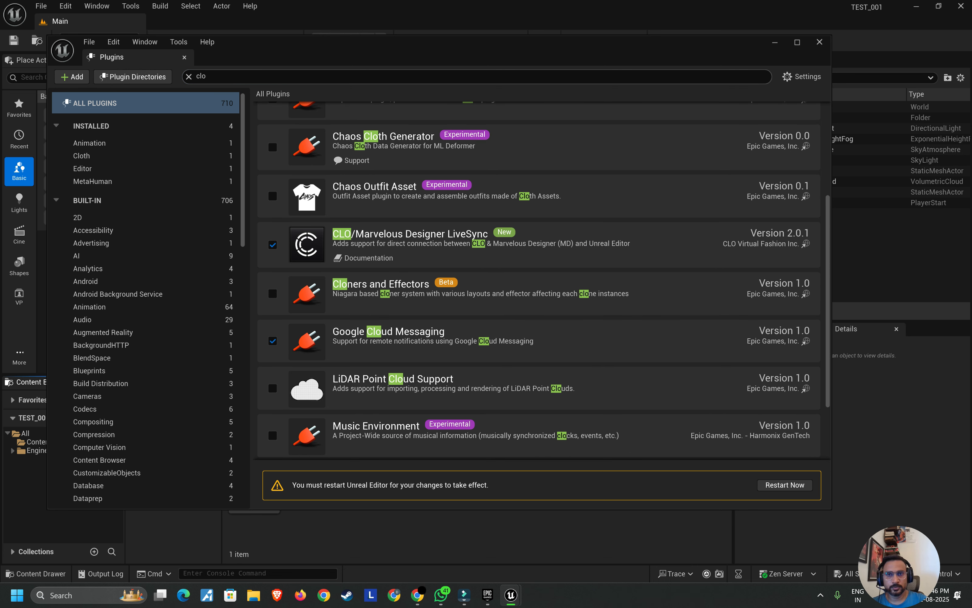
# Step: Filter the plugins by "substance" and enable the Substance in UE5 plugin
pyautogui.click(203, 76)
pyautogui.write('sub')
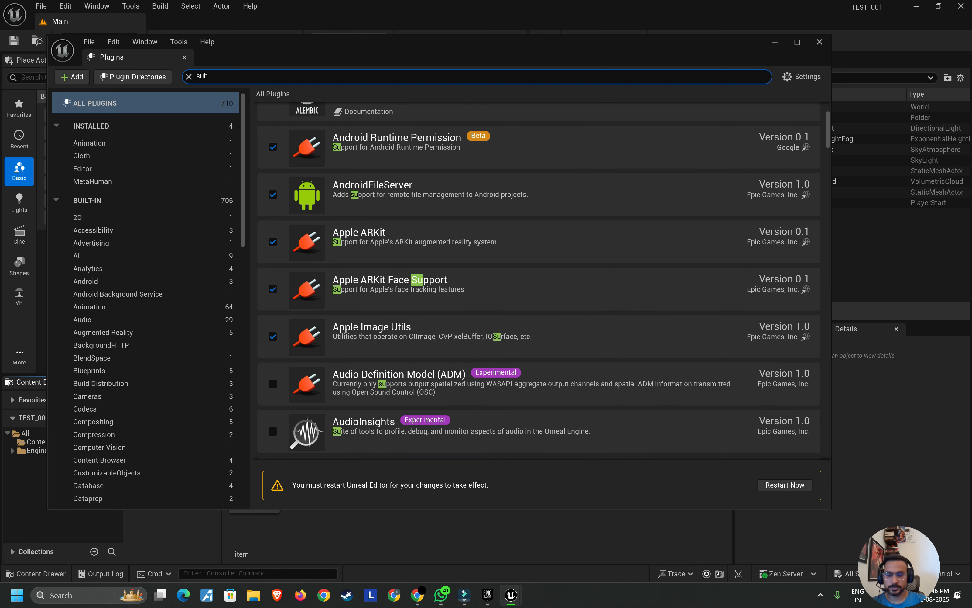
pyautogui.write('stance')
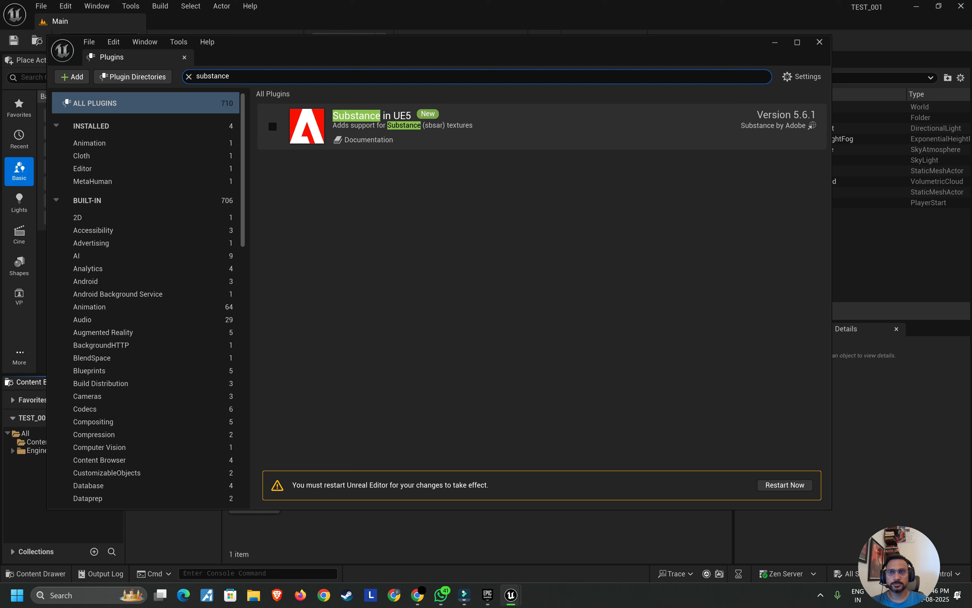
pyautogui.click(273, 127)
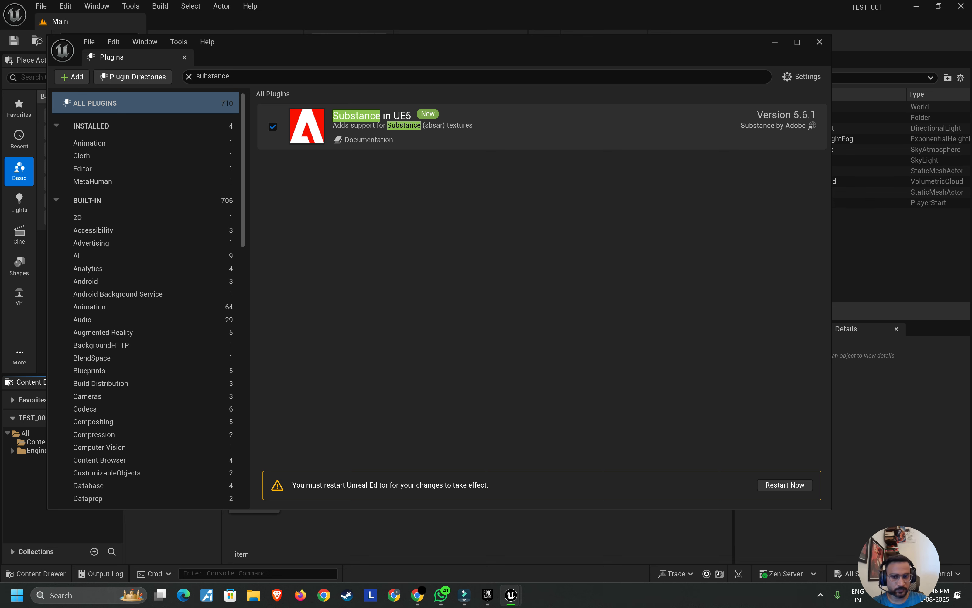
# Step: Restart the editor to apply the plugin changes and minimize the Plugins window
pyautogui.click(784, 484)
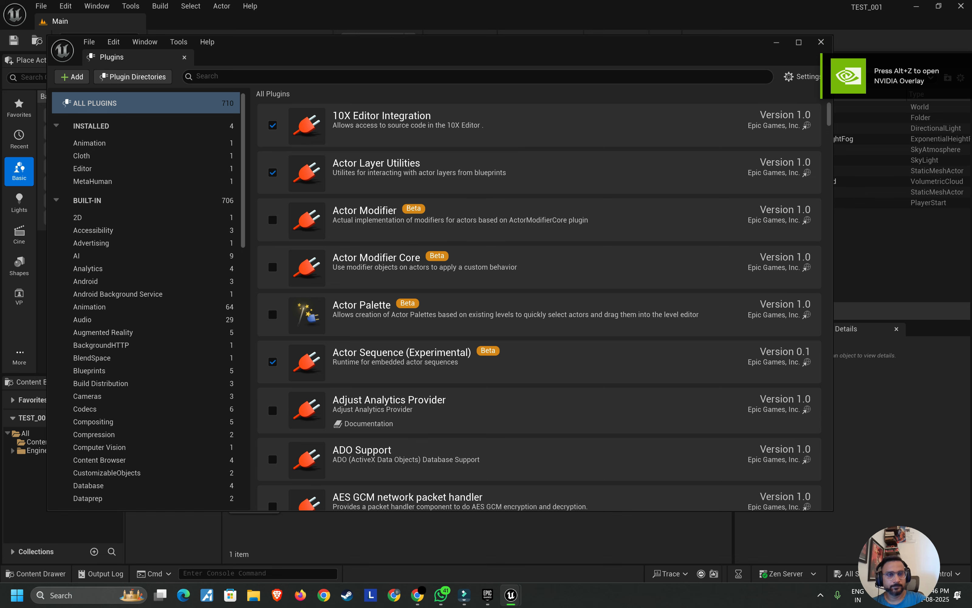
pyautogui.click(777, 42)
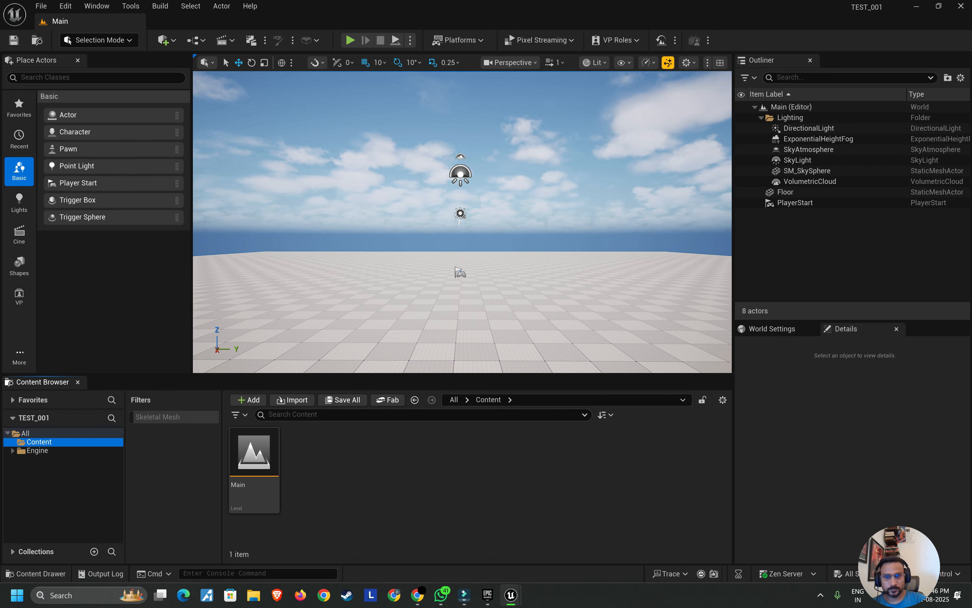
pyautogui.moveTo(463, 242)
pyautogui.keyDown('alt'); pyautogui.mouseDown()
pyautogui.moveTo(570, 242)
pyautogui.moveTo(535, 278)
pyautogui.moveTo(474, 237)
pyautogui.moveTo(470, 265)
pyautogui.moveTo(468, 221)
pyautogui.mouseUp(); pyautogui.keyUp('alt')
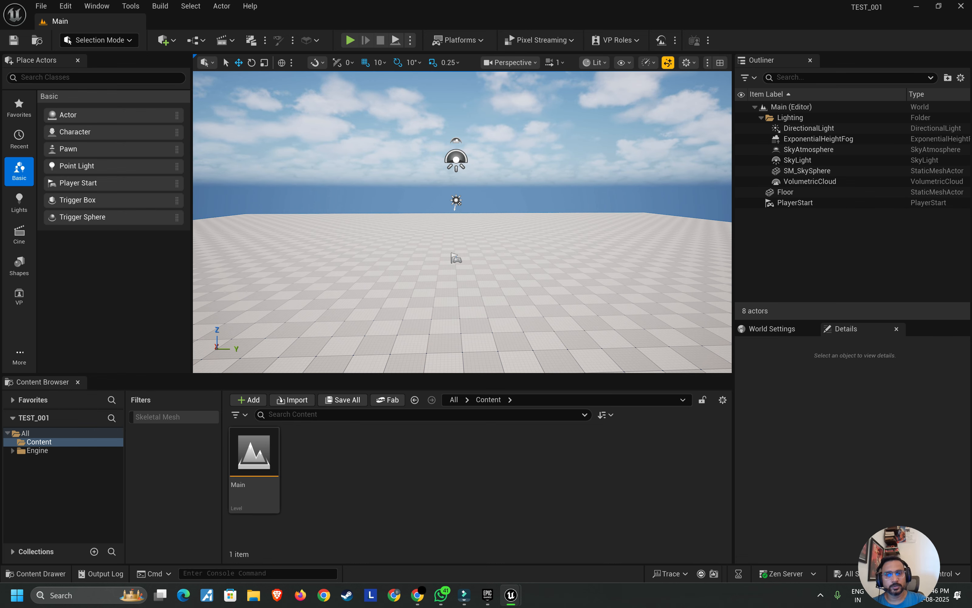
# Step: Create a folder named Meta_avatar in the project's Content folder and open it
pyautogui.rightClick(368, 467)
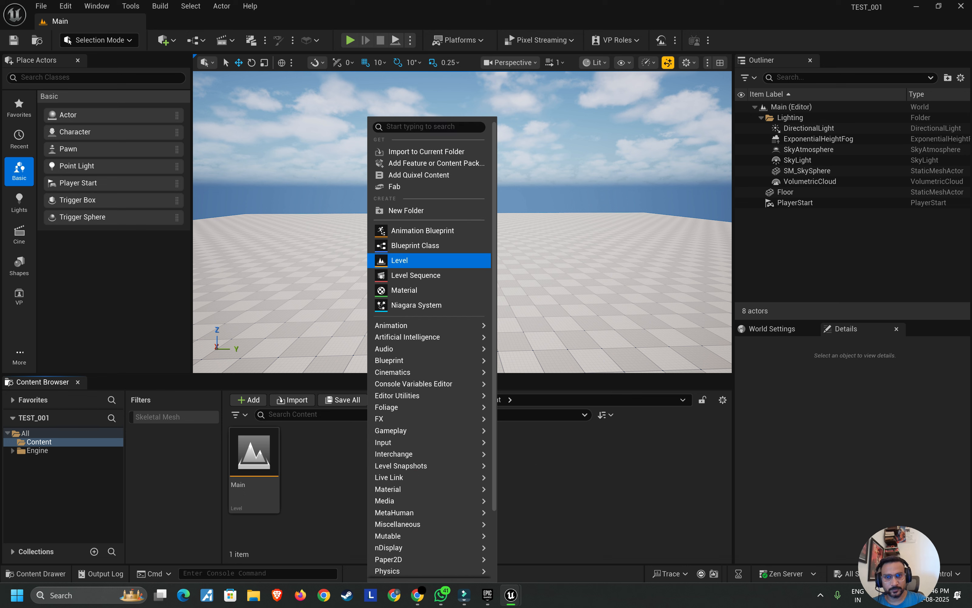
pyautogui.click(398, 211)
pyautogui.write('M')
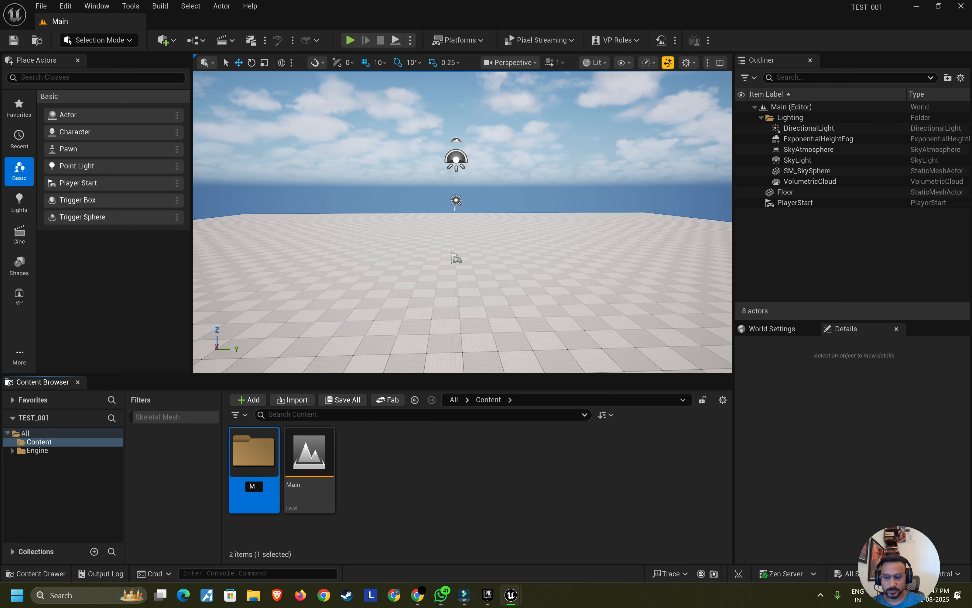
pyautogui.write('eta')
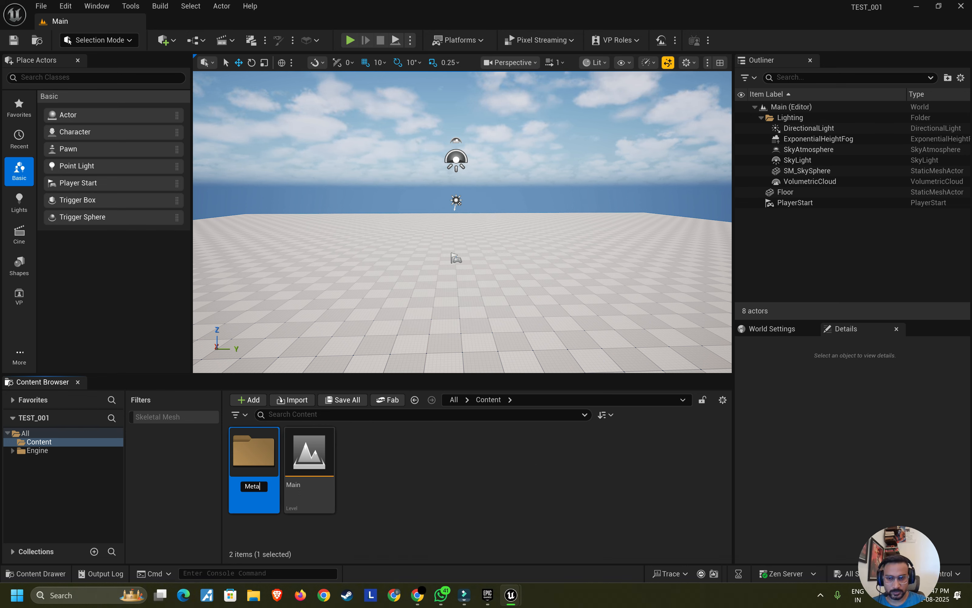
pyautogui.write('_')
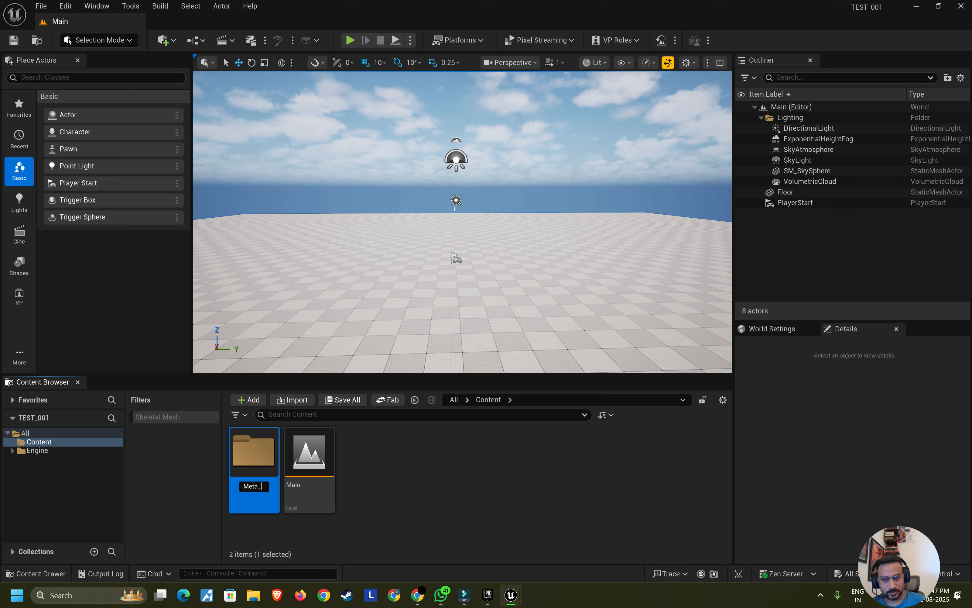
pyautogui.write('avata')
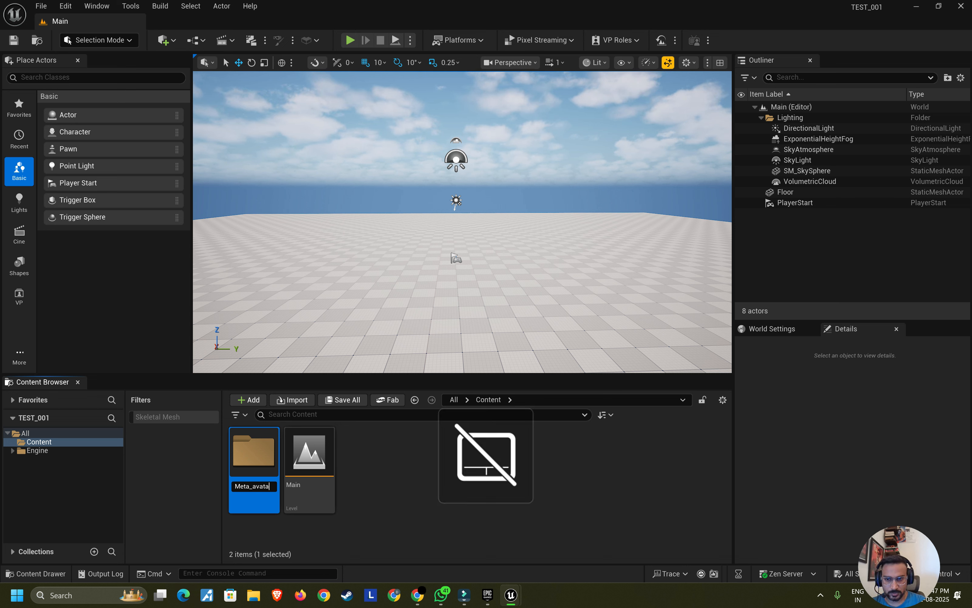
pyautogui.write('r')
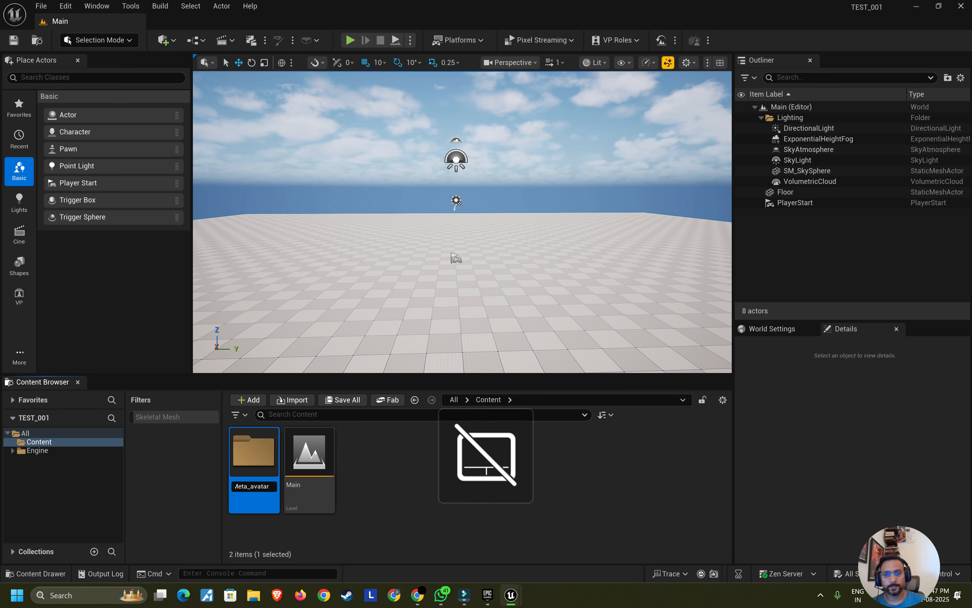
pyautogui.press('Return')
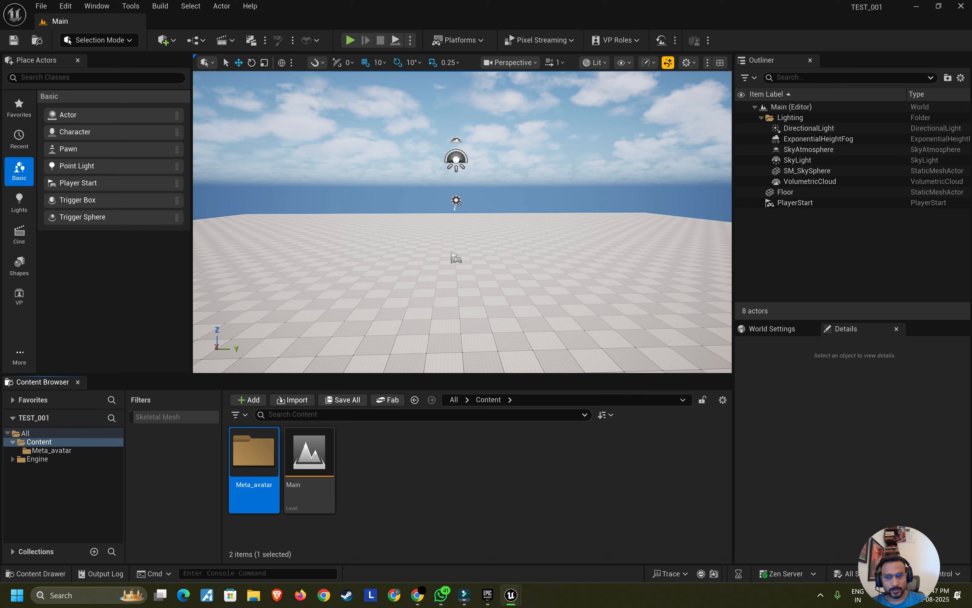
pyautogui.press('Return')
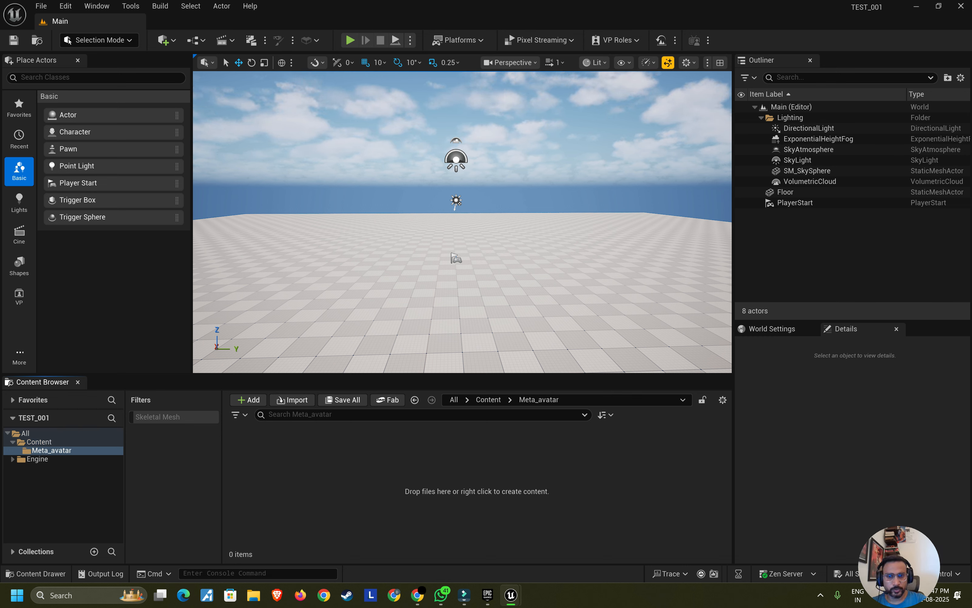
# Step: Create a MetaHuman Character asset in the Meta_avatar folder, keeping its default name
pyautogui.rightClick(361, 474)
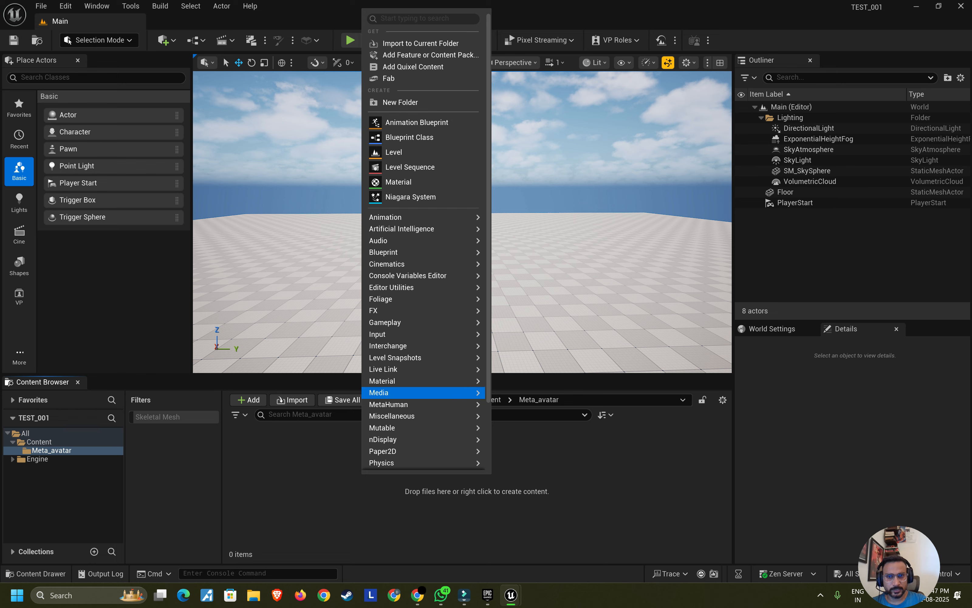
pyautogui.scroll(-1, 423, 337)
pyautogui.scroll(-3, 401, 440)
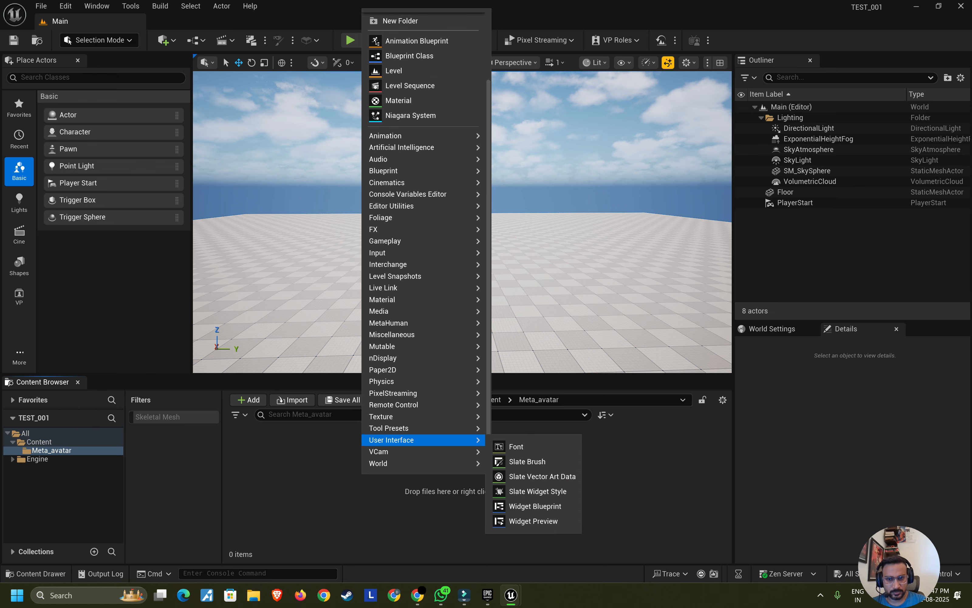
pyautogui.scroll(4, 401, 440)
pyautogui.moveTo(408, 275)
pyautogui.moveTo(389, 404)
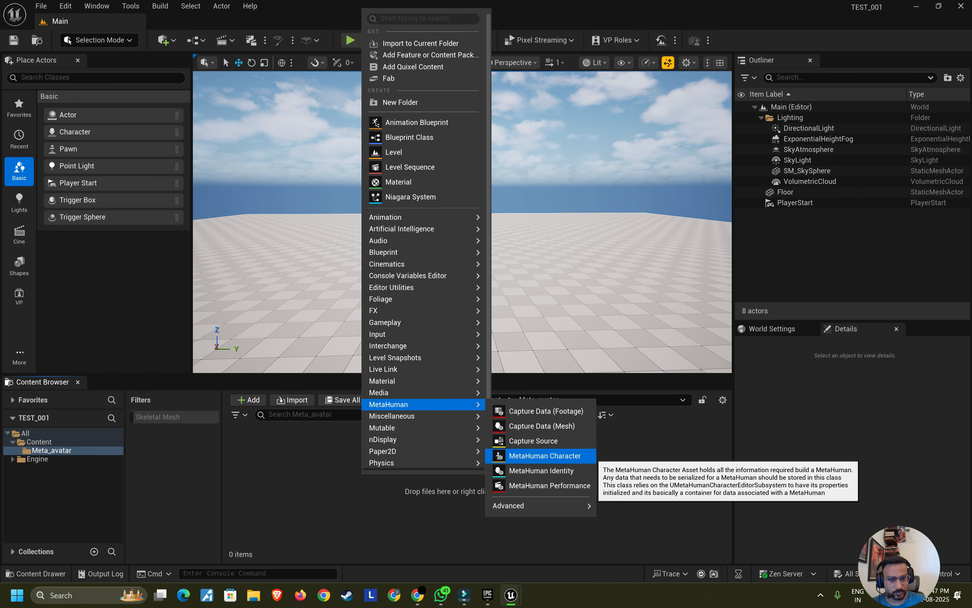
pyautogui.click(545, 455)
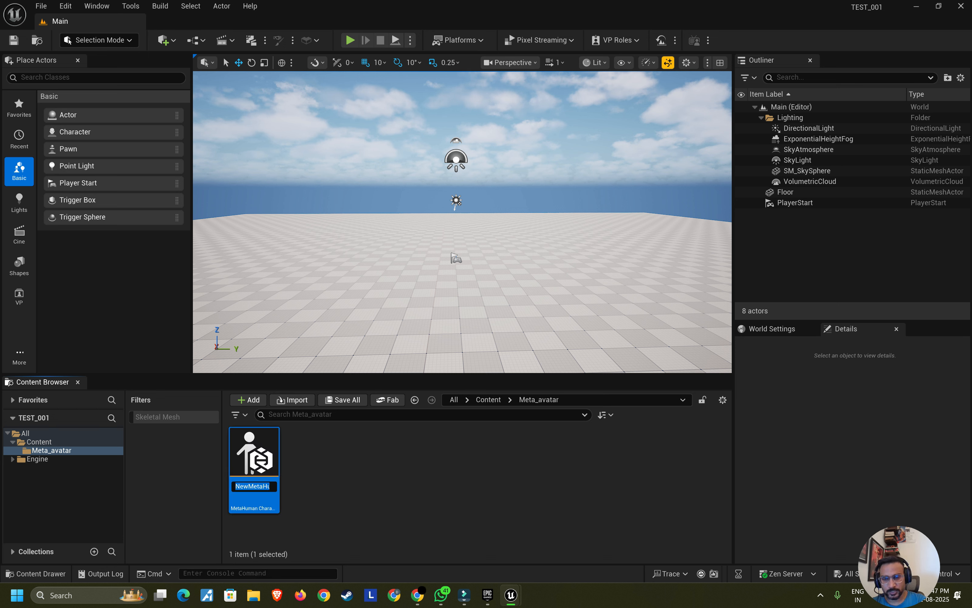
pyautogui.press('Return')
# Step: Rename the new MetaHuman Character asset as dani
pyautogui.rightClick(272, 462)
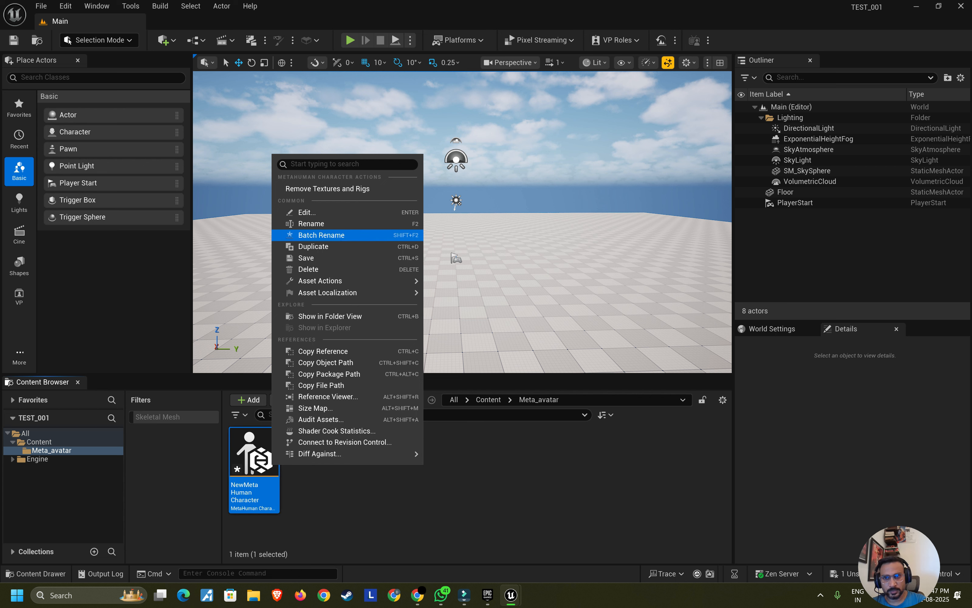
pyautogui.press('F2')
pyautogui.write(';')
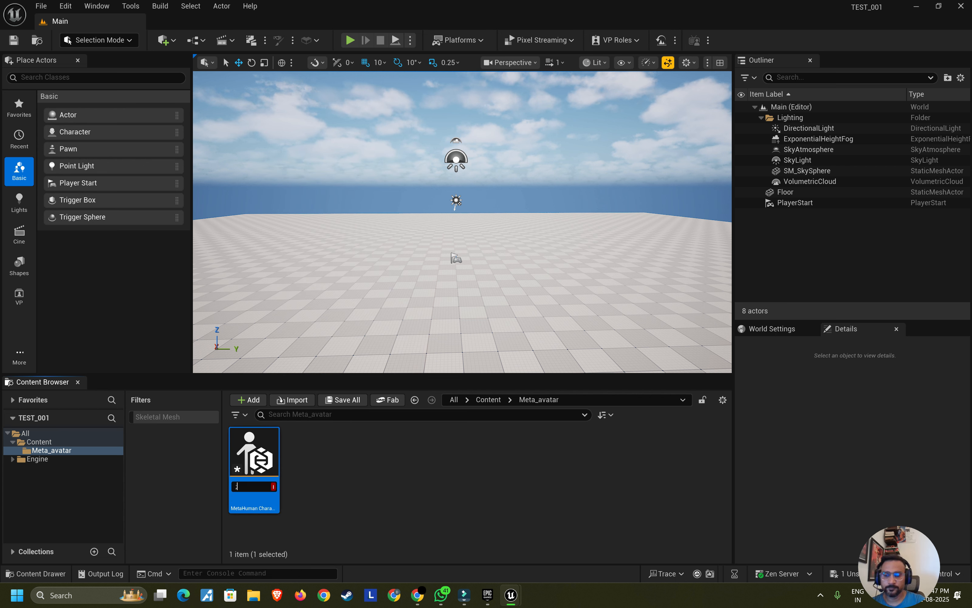
pyautogui.press('BackSpace')
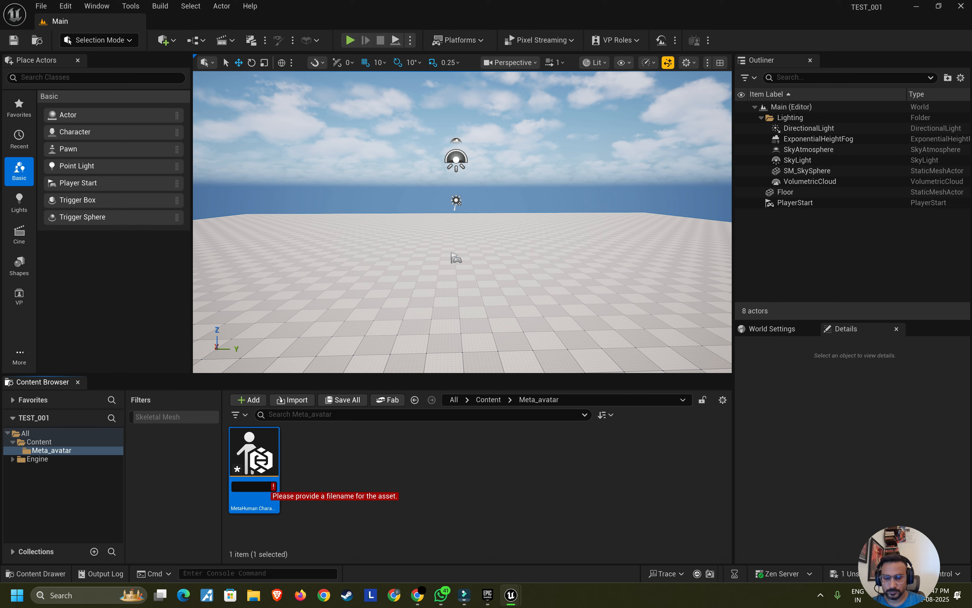
pyautogui.write('dan')
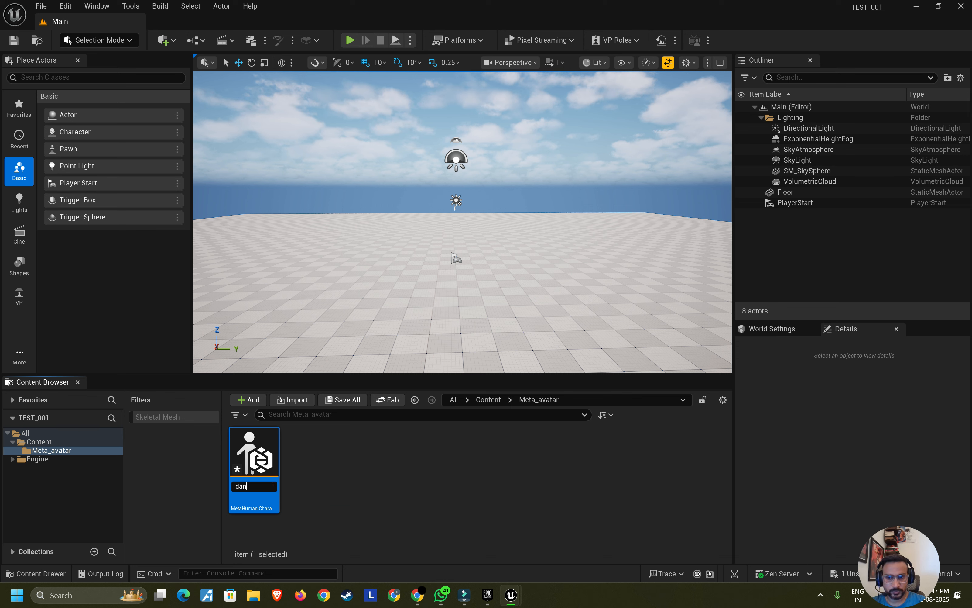
pyautogui.write('i')
pyautogui.press('Return')
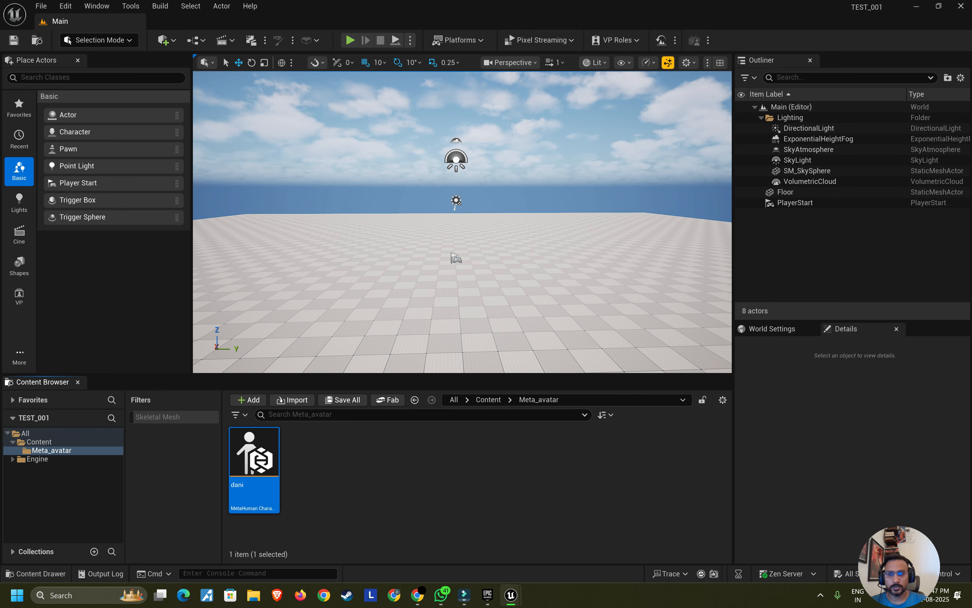
# Step: Open the dani character for editing, show its Body settings and enable the missing project settings
pyautogui.doubleClick(254, 455)
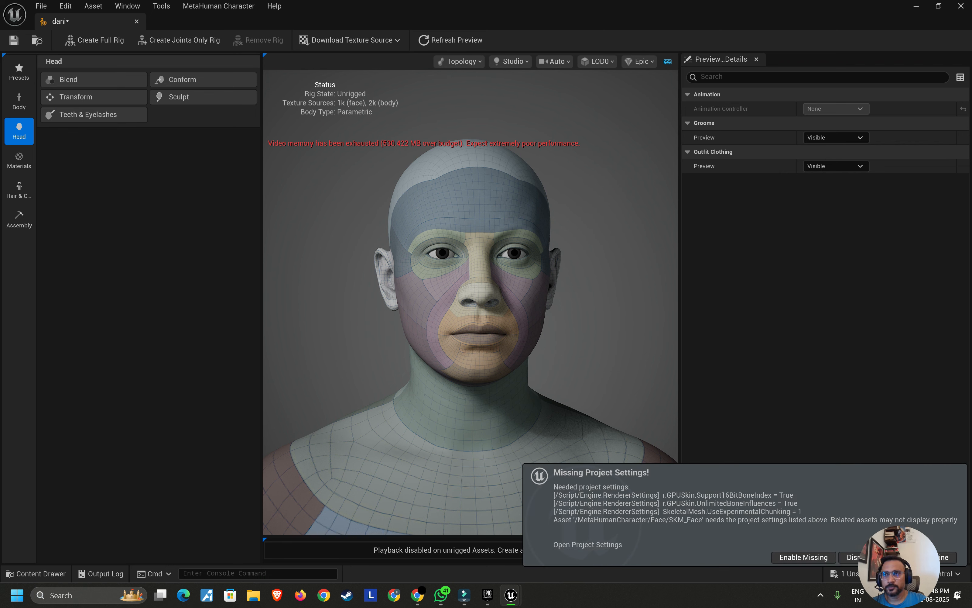
pyautogui.click(19, 102)
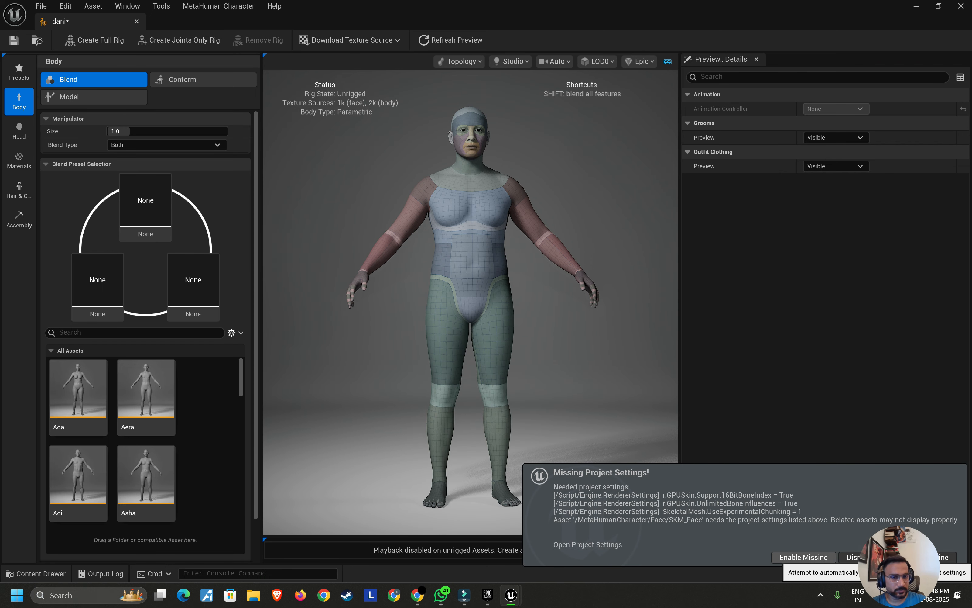
pyautogui.click(804, 556)
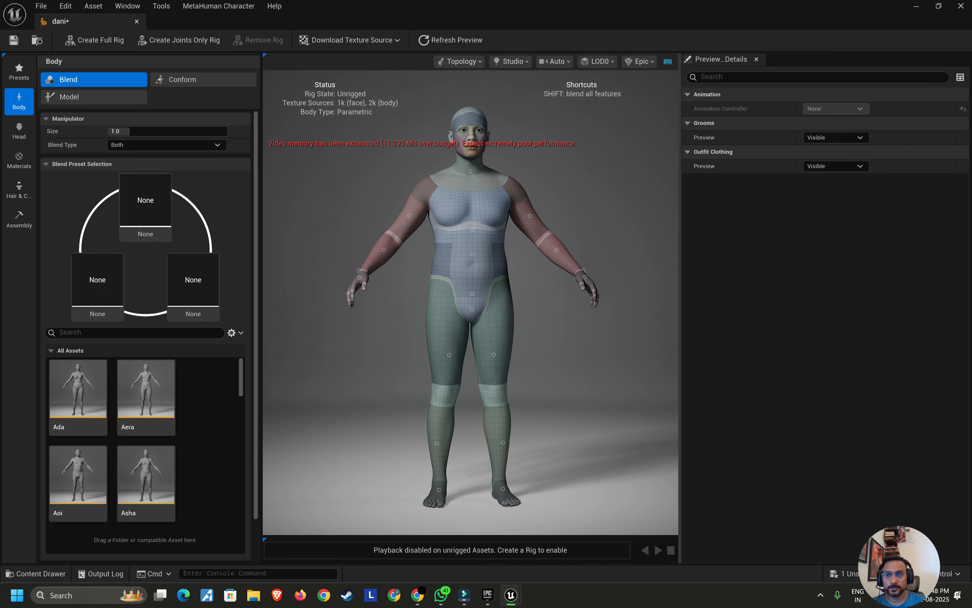
# Step: Look through the available MetaHuman character presets
pyautogui.click(19, 71)
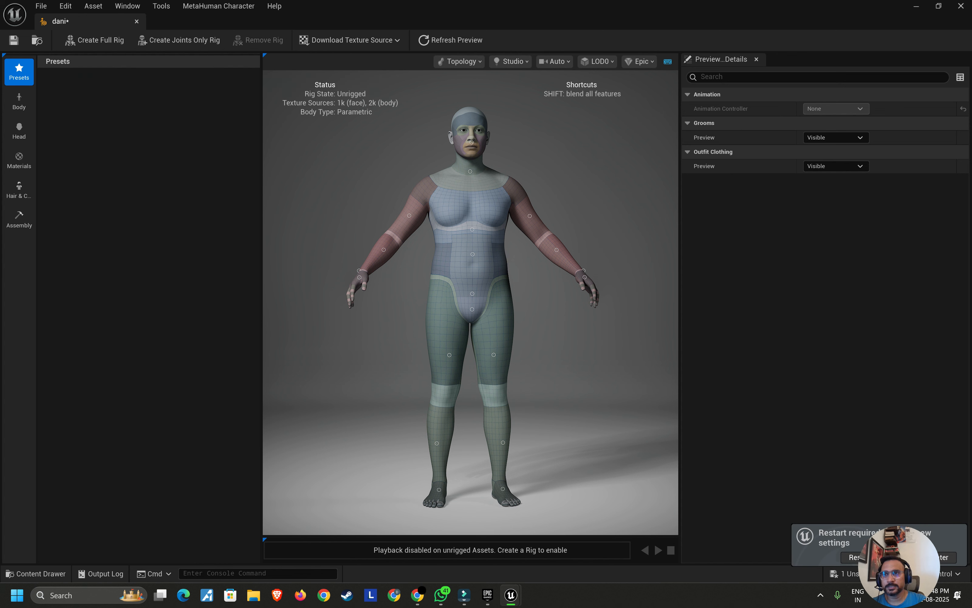
pyautogui.scroll(-3, 152, 293)
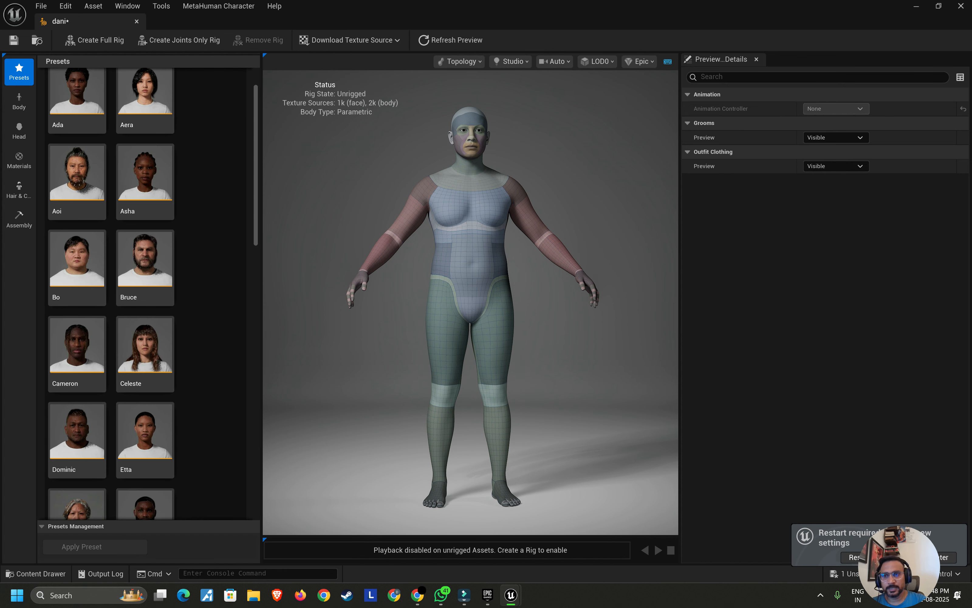
pyautogui.scroll(-1, 153, 294)
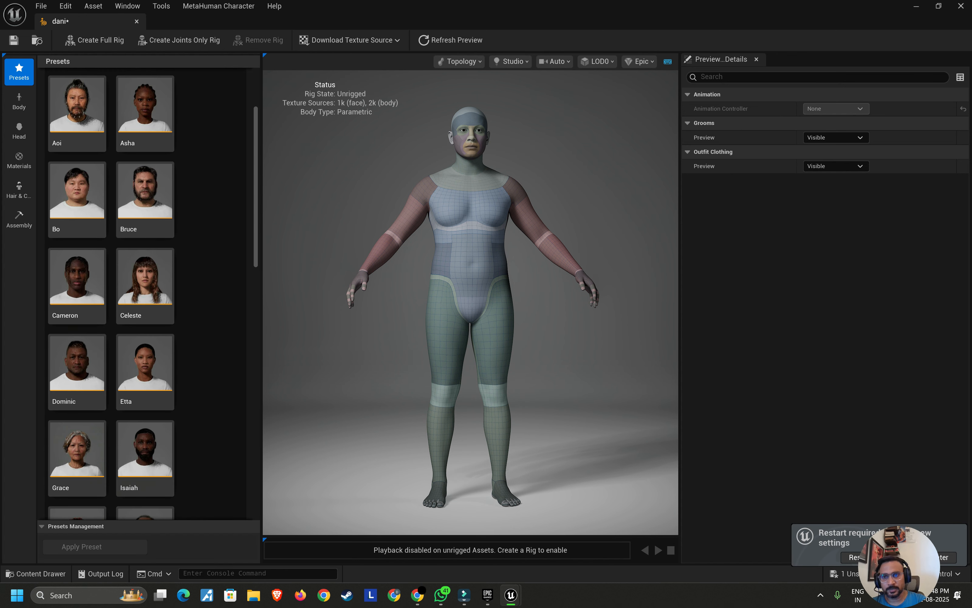
pyautogui.scroll(-15, 153, 293)
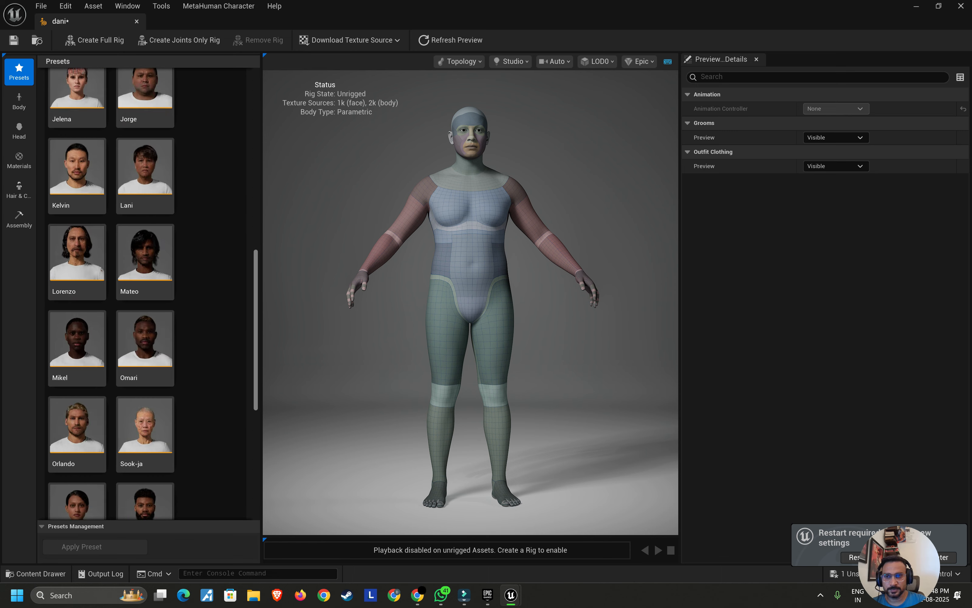
pyautogui.scroll(-8, 152, 293)
pyautogui.scroll(13, 153, 293)
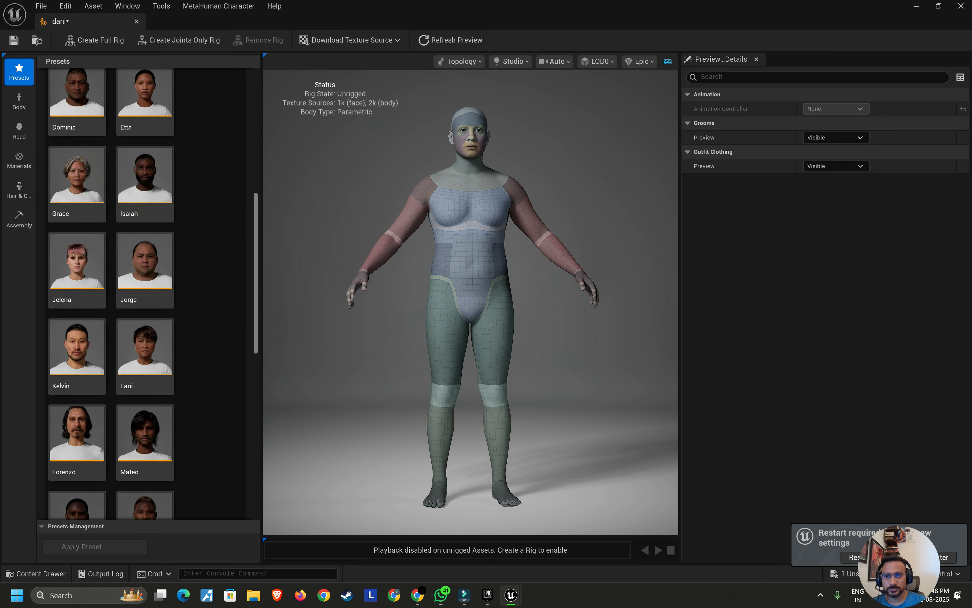
pyautogui.scroll(12, 152, 294)
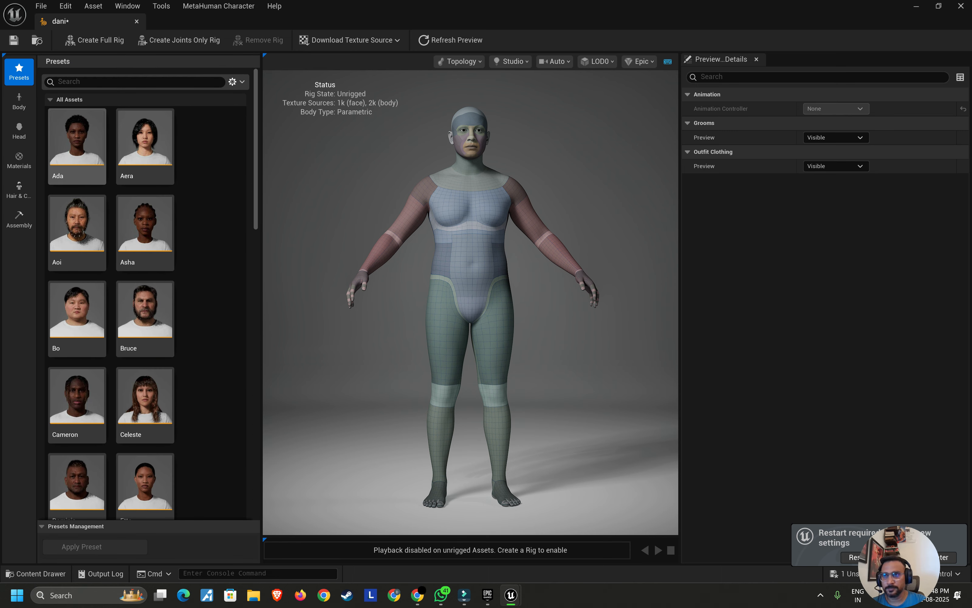
# Step: Try the Kelvin and Mateo body blend presets on the character and inspect the body from different angles
pyautogui.click(19, 101)
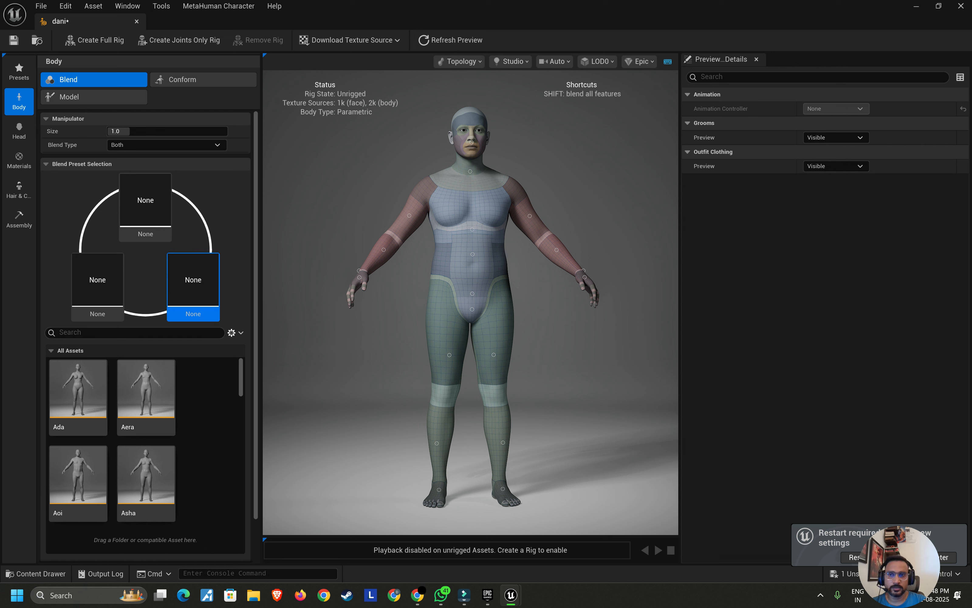
pyautogui.scroll(-2, 145, 289)
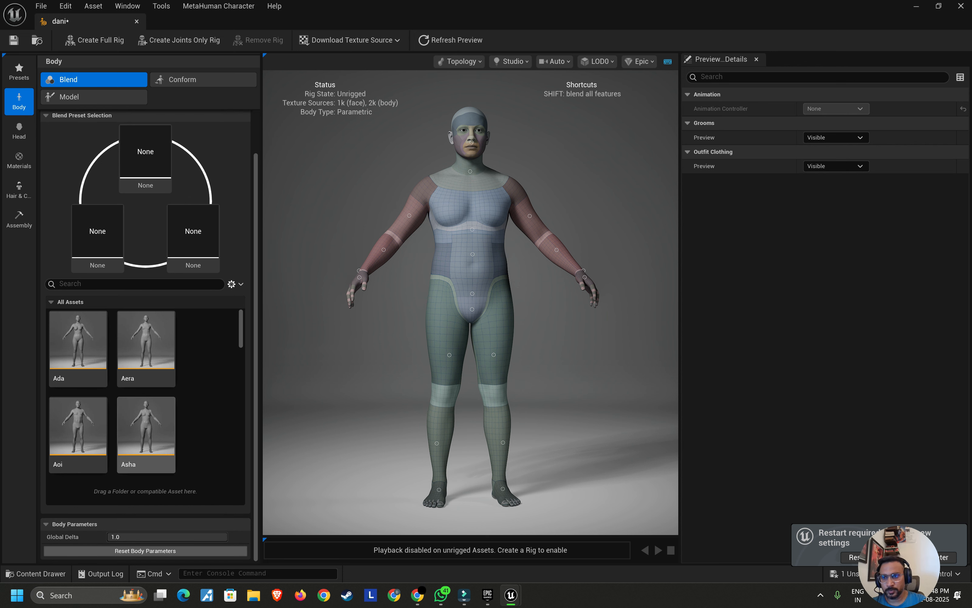
pyautogui.scroll(-2, 78, 434)
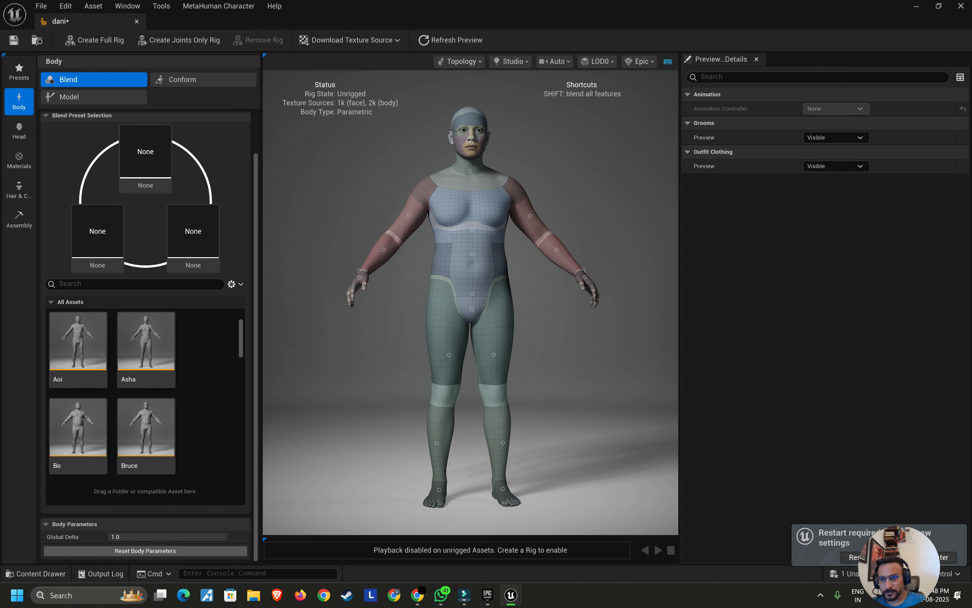
pyautogui.scroll(-1, 145, 394)
pyautogui.scroll(3, 145, 394)
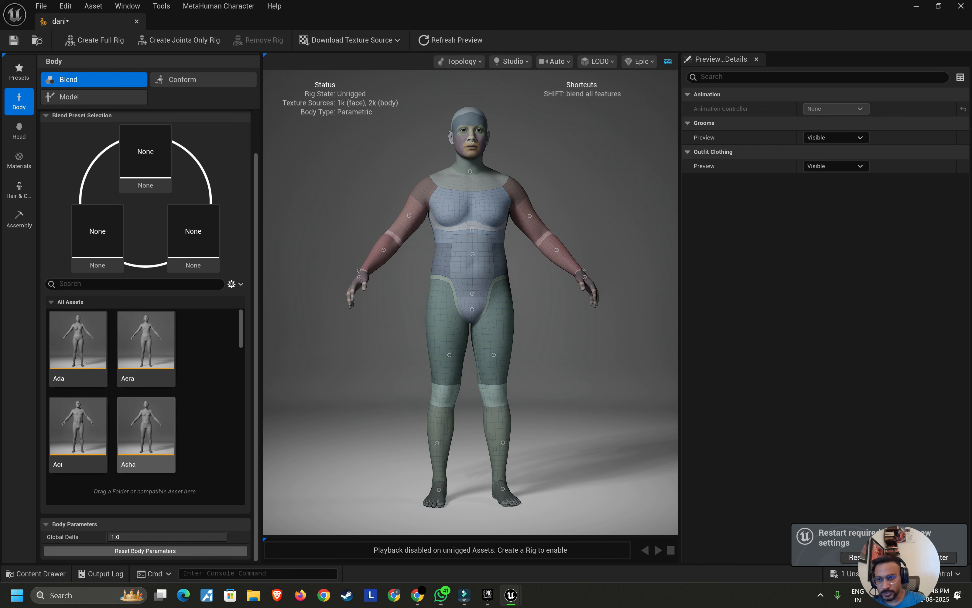
pyautogui.scroll(-1, 145, 422)
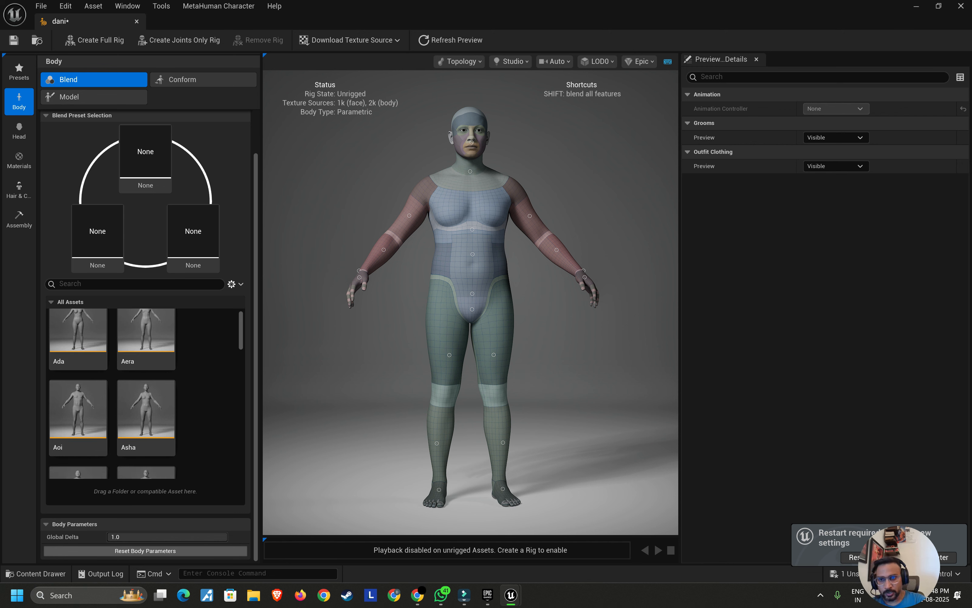
pyautogui.scroll(-4, 152, 418)
pyautogui.scroll(-8, 146, 394)
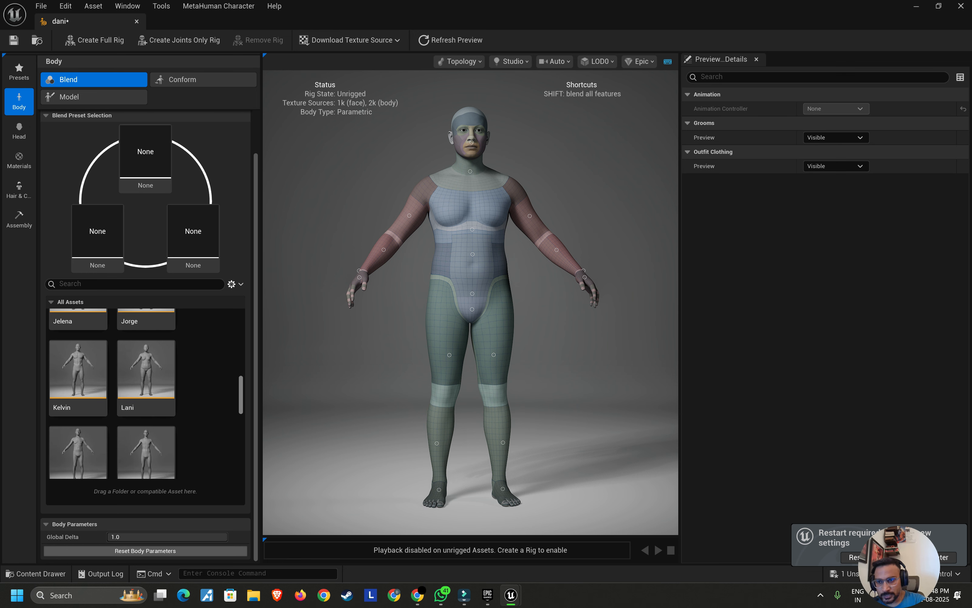
pyautogui.click(78, 374)
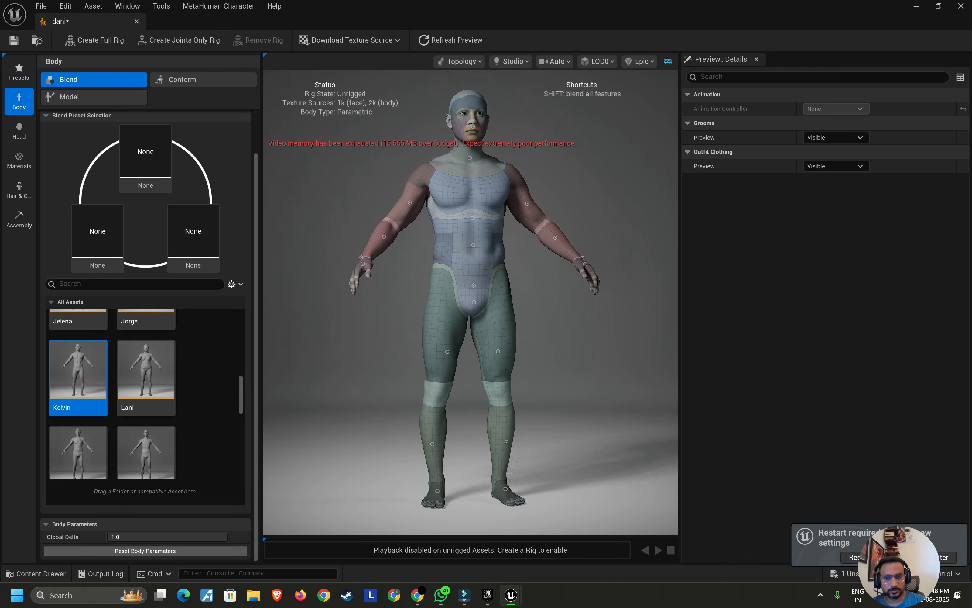
pyautogui.moveTo(471, 282)
pyautogui.mouseDown()
pyautogui.moveTo(362, 282)
pyautogui.moveTo(458, 282)
pyautogui.mouseUp()
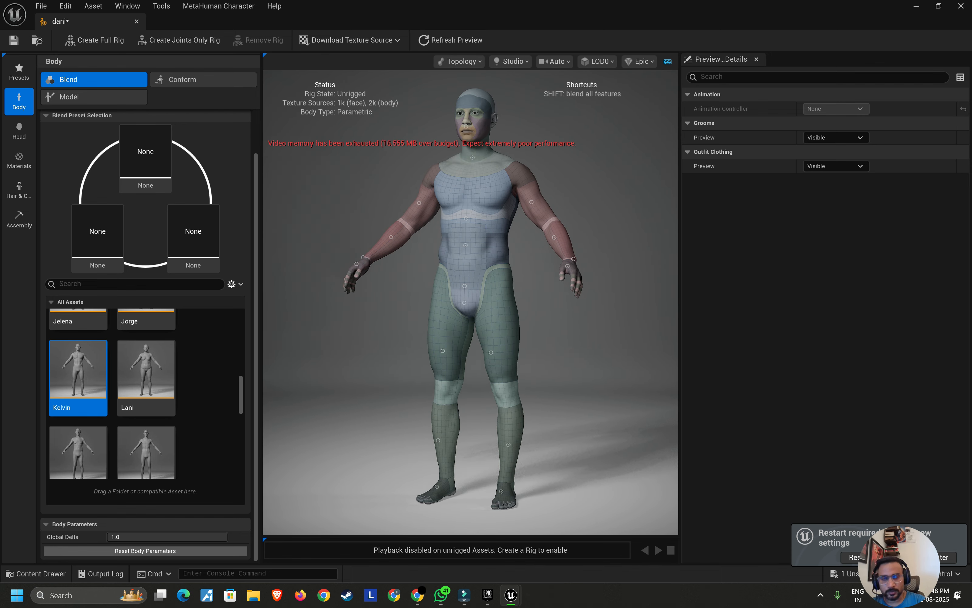
pyautogui.moveTo(458, 282)
pyautogui.mouseDown()
pyautogui.moveTo(546, 281)
pyautogui.moveTo(474, 282)
pyautogui.mouseUp()
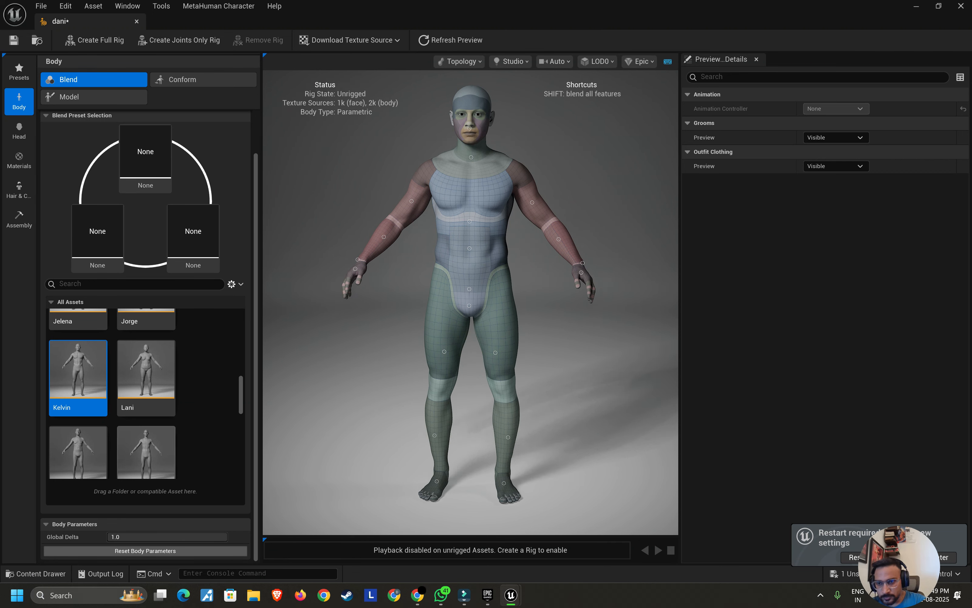
pyautogui.doubleClick(161, 448)
pyautogui.moveTo(465, 282)
pyautogui.mouseDown()
pyautogui.moveTo(541, 282)
pyautogui.moveTo(446, 282)
pyautogui.moveTo(475, 281)
pyautogui.mouseUp()
# Step: Apply the Victor body blend preset to the character and show the body's Conform options
pyautogui.scroll(-5, 145, 394)
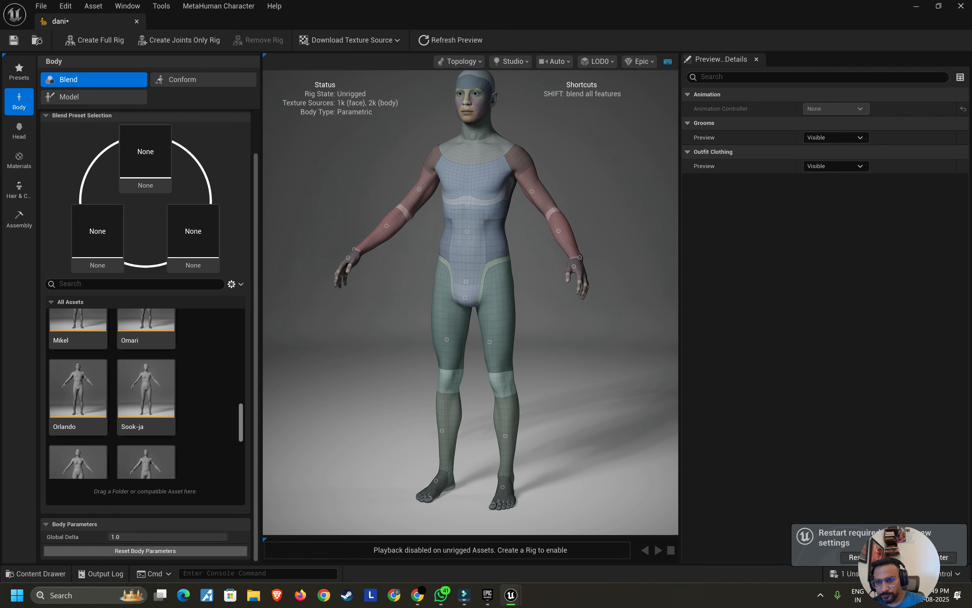
pyautogui.scroll(-2, 145, 394)
pyautogui.scroll(-2, 146, 394)
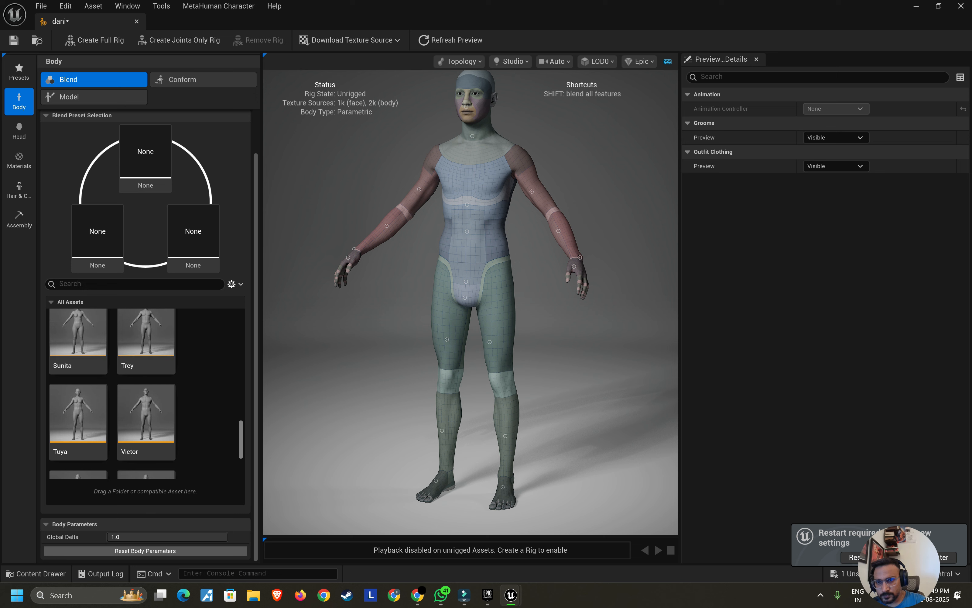
pyautogui.scroll(-2, 146, 394)
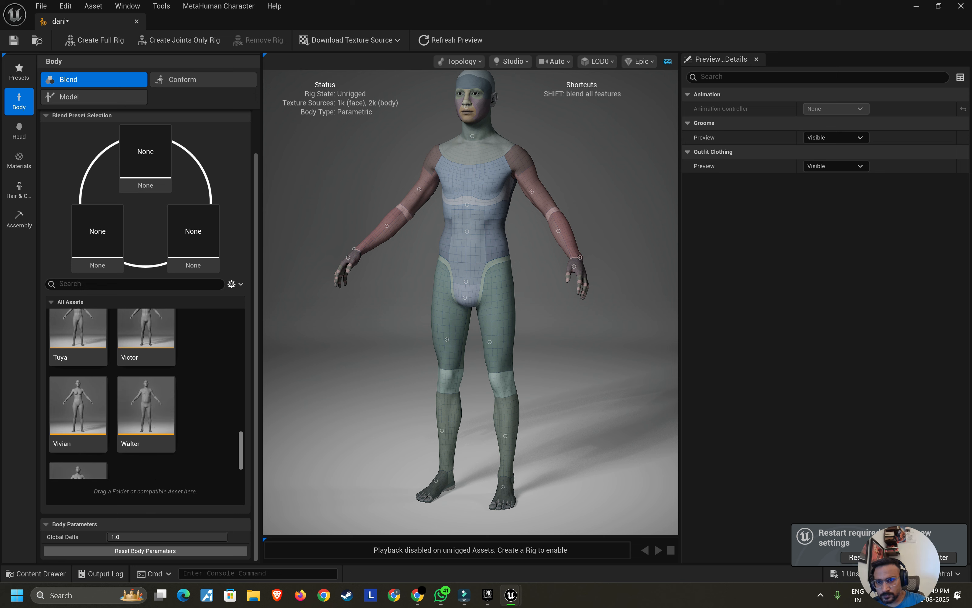
pyautogui.scroll(-2, 145, 394)
pyautogui.scroll(5, 146, 394)
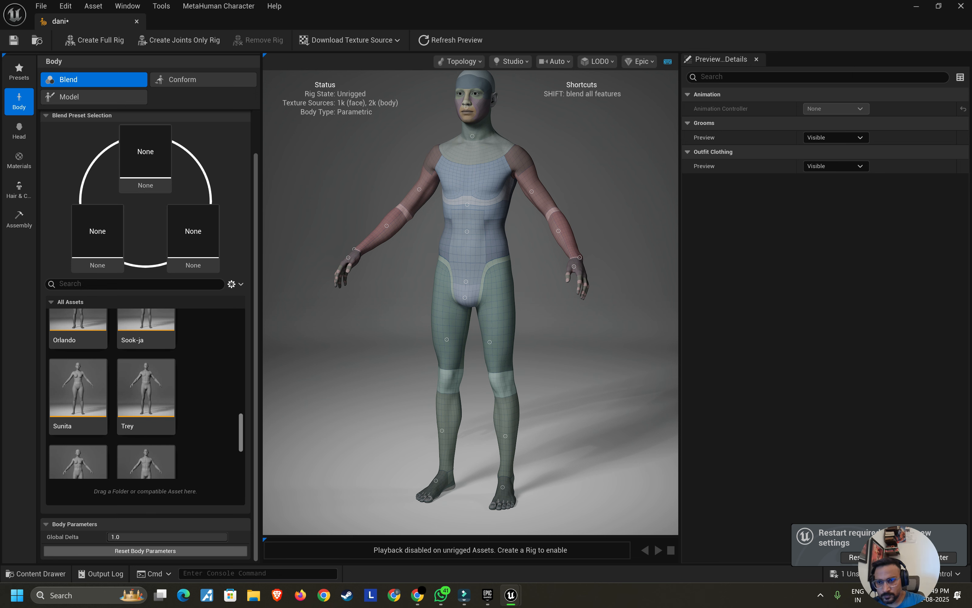
pyautogui.scroll(-1, 146, 394)
pyautogui.click(138, 442)
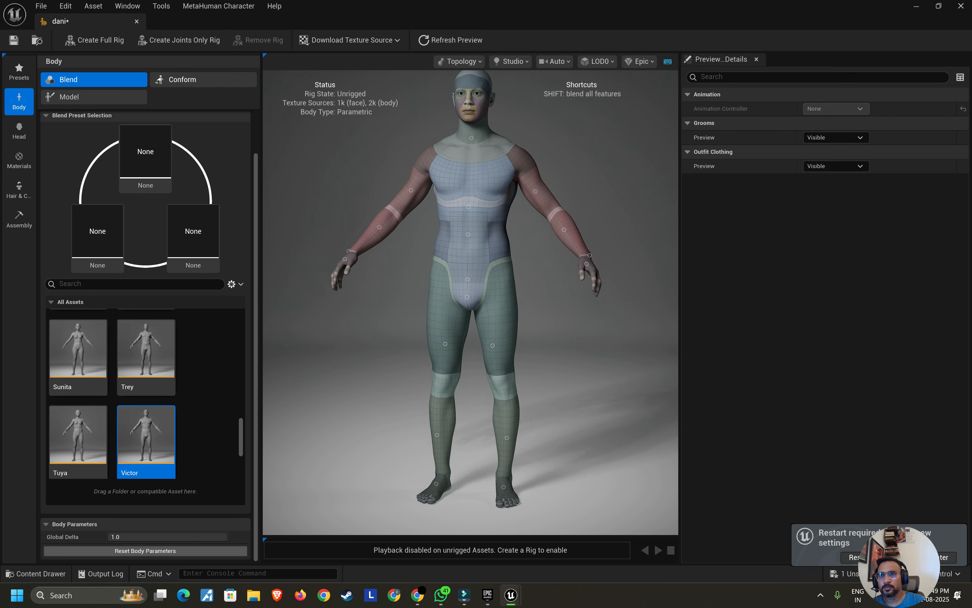
pyautogui.click(183, 79)
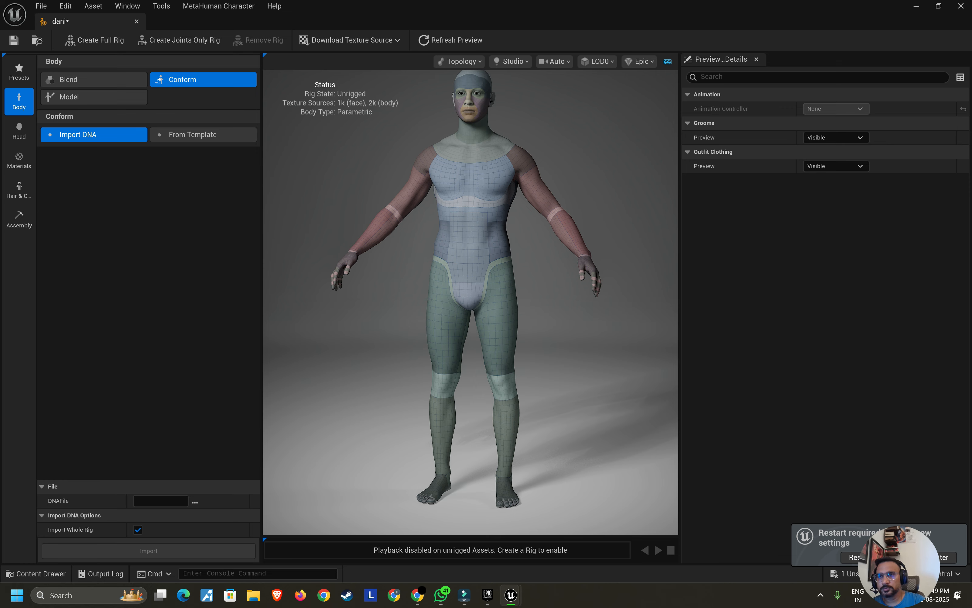
# Step: Apply the Trey head blend preset to the character
pyautogui.click(18, 130)
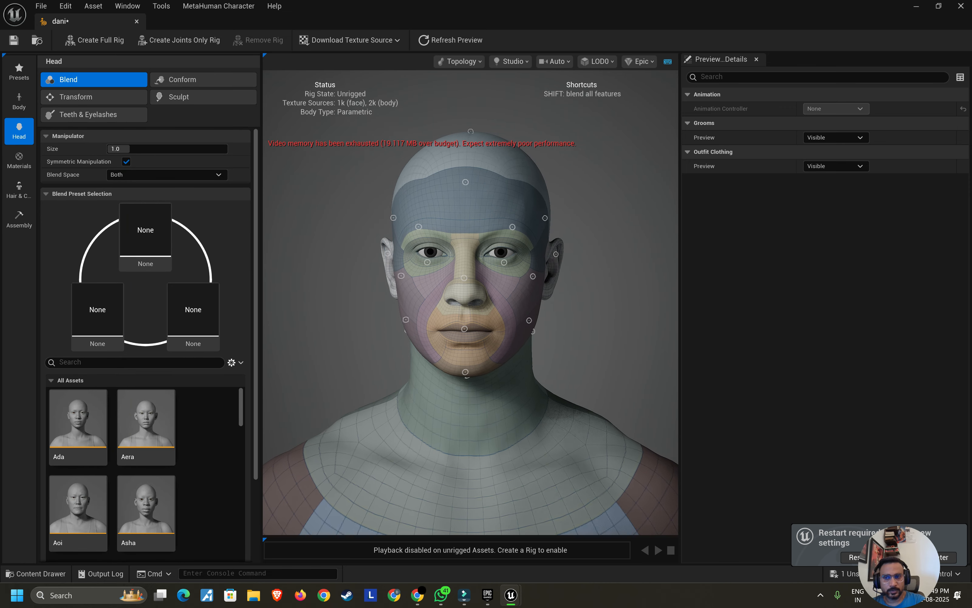
pyautogui.scroll(-1, 113, 471)
pyautogui.scroll(-4, 161, 454)
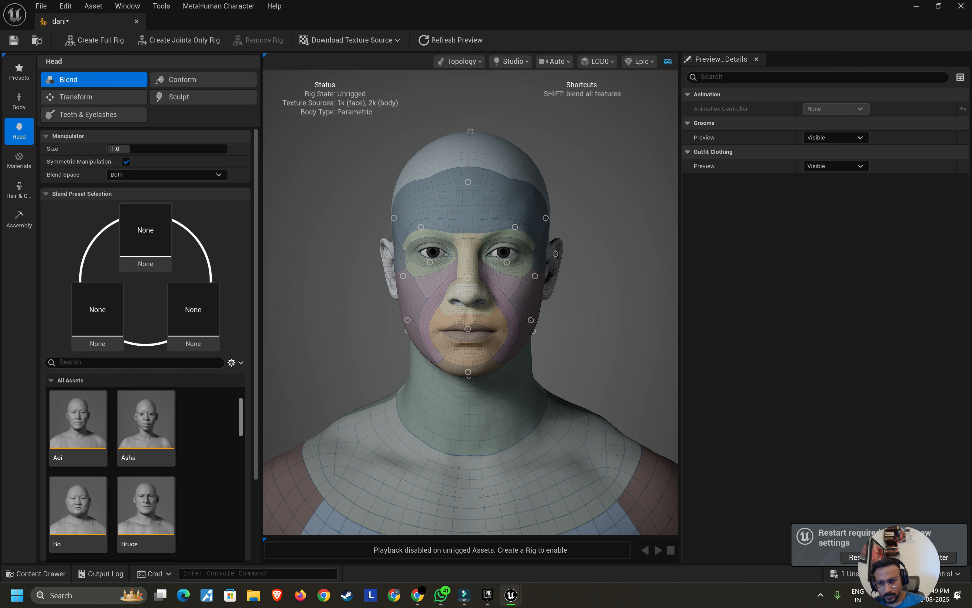
pyautogui.scroll(-10, 147, 470)
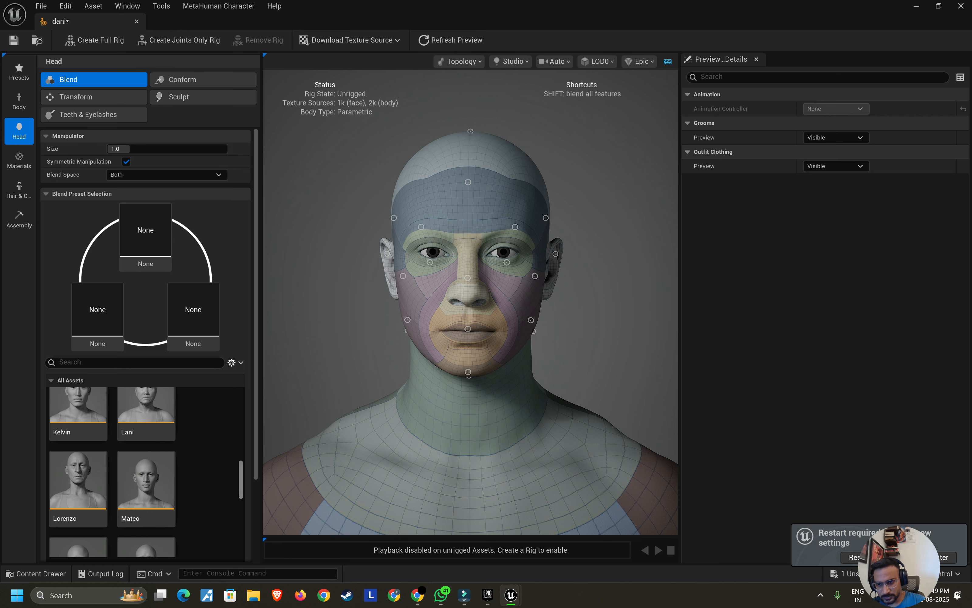
pyautogui.scroll(-5, 146, 472)
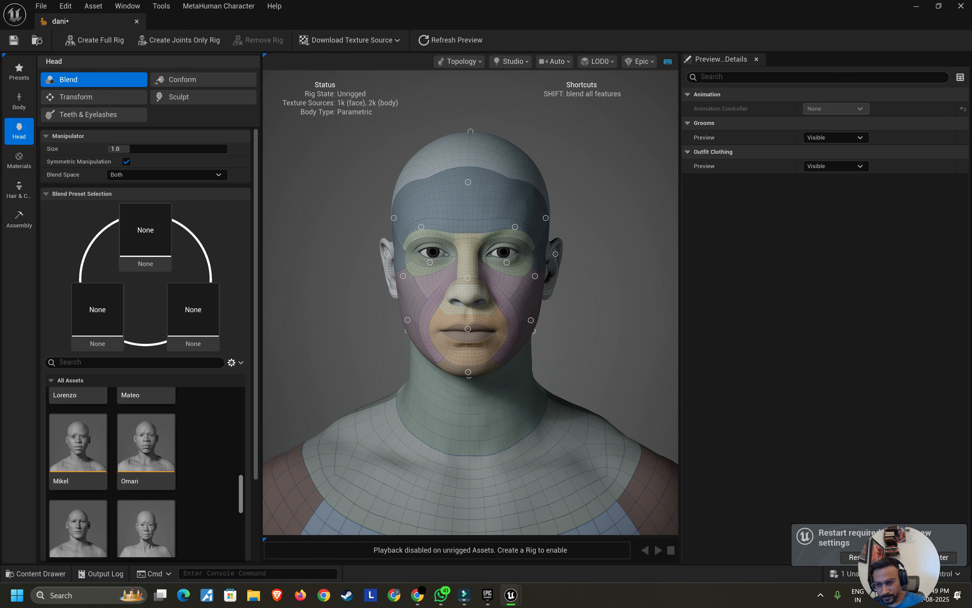
pyautogui.scroll(-3, 146, 472)
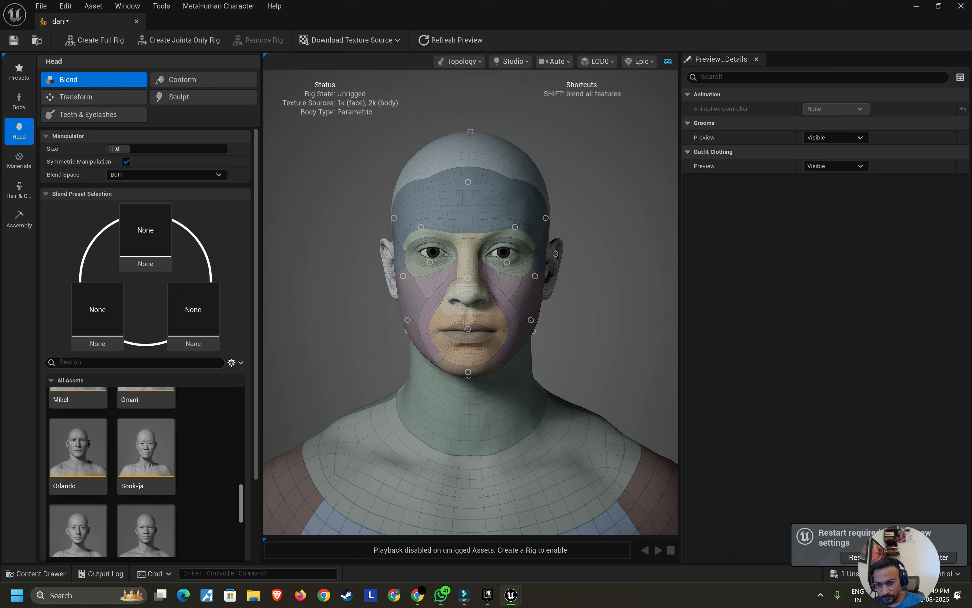
pyautogui.click(146, 530)
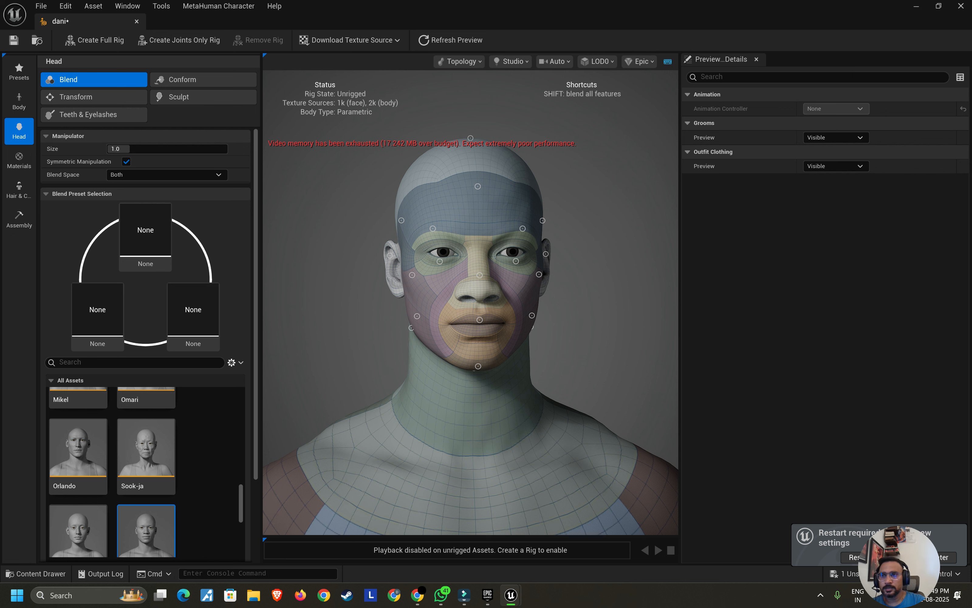
# Step: In the skin materials, set the skin tone to U 0.36 and V 0.18 and apply the second freckle pattern
pyautogui.click(19, 160)
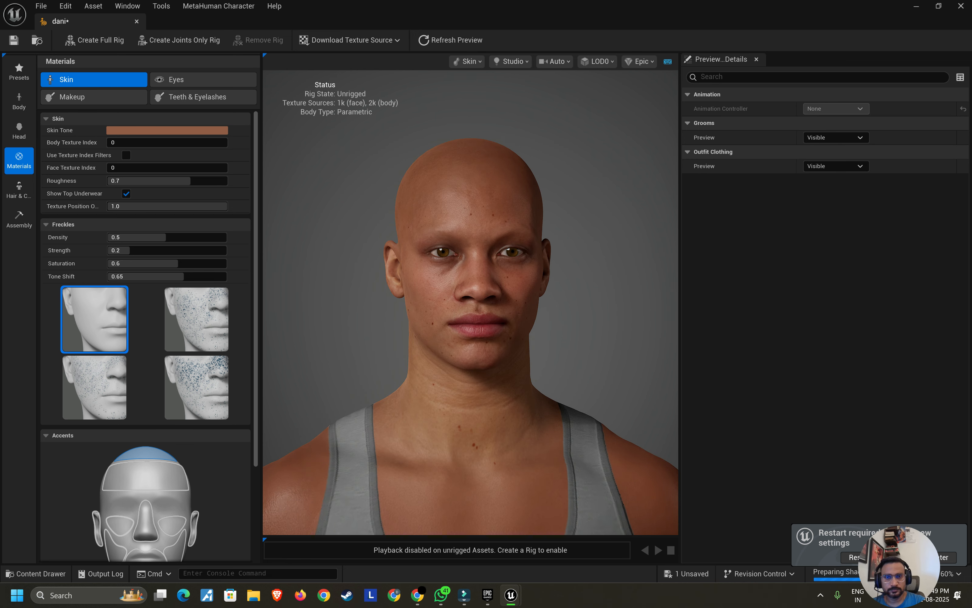
pyautogui.scroll(5, 471, 303)
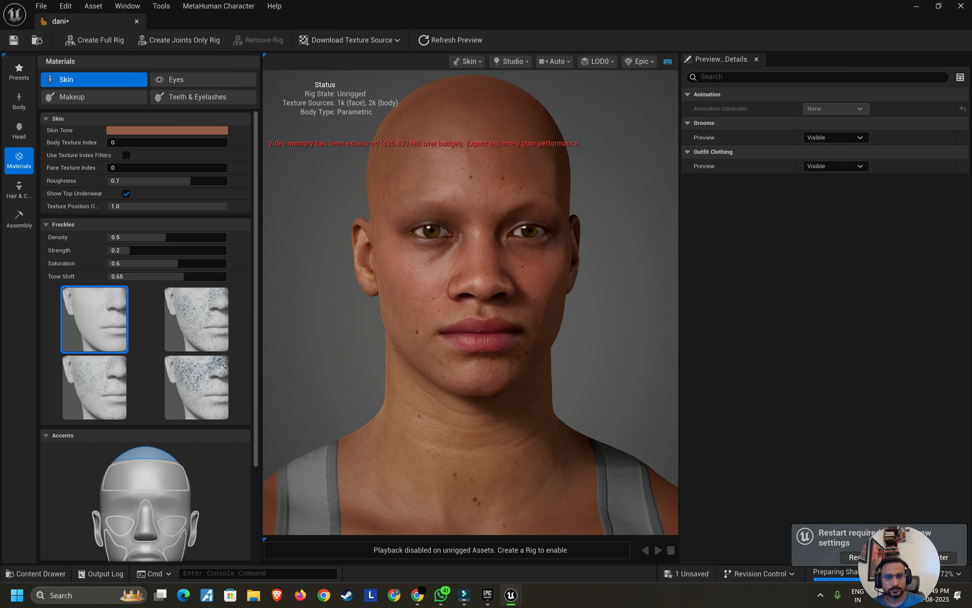
pyautogui.scroll(-5, 470, 302)
pyautogui.moveTo(471, 303); pyautogui.dragTo(570, 302)
pyautogui.scroll(8, 470, 302)
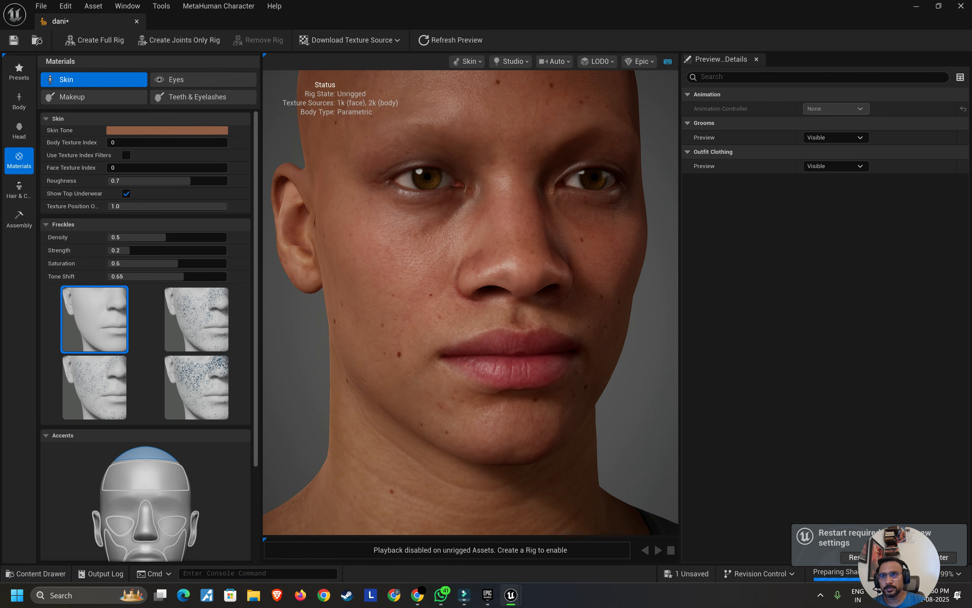
pyautogui.click(140, 131)
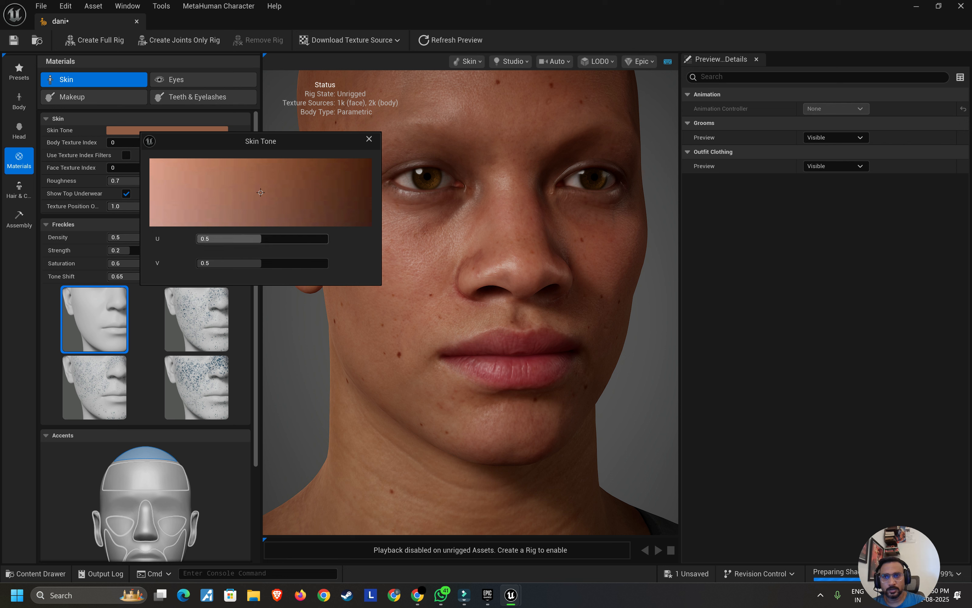
pyautogui.moveTo(260, 193); pyautogui.dragTo(240, 186)
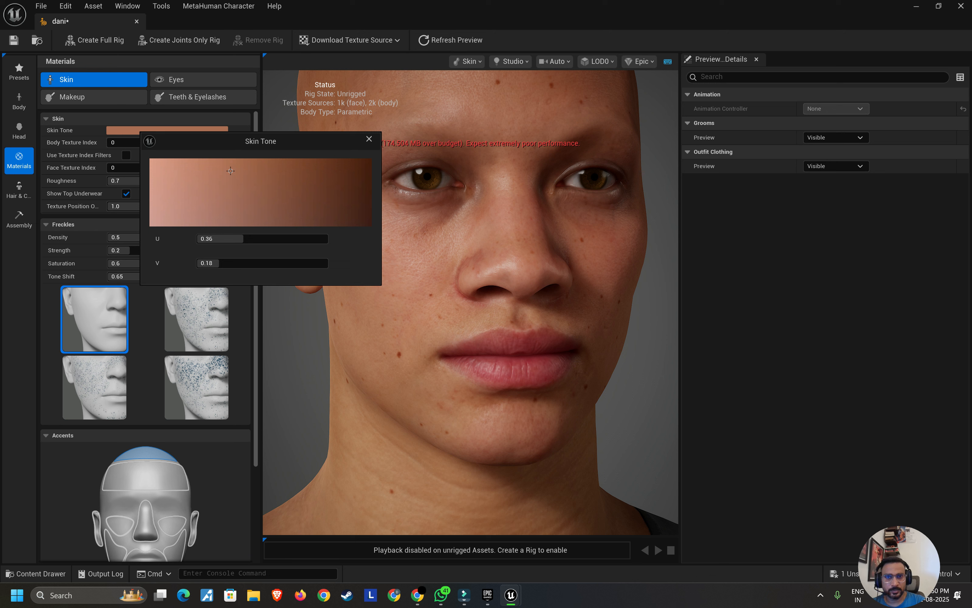
pyautogui.click(369, 139)
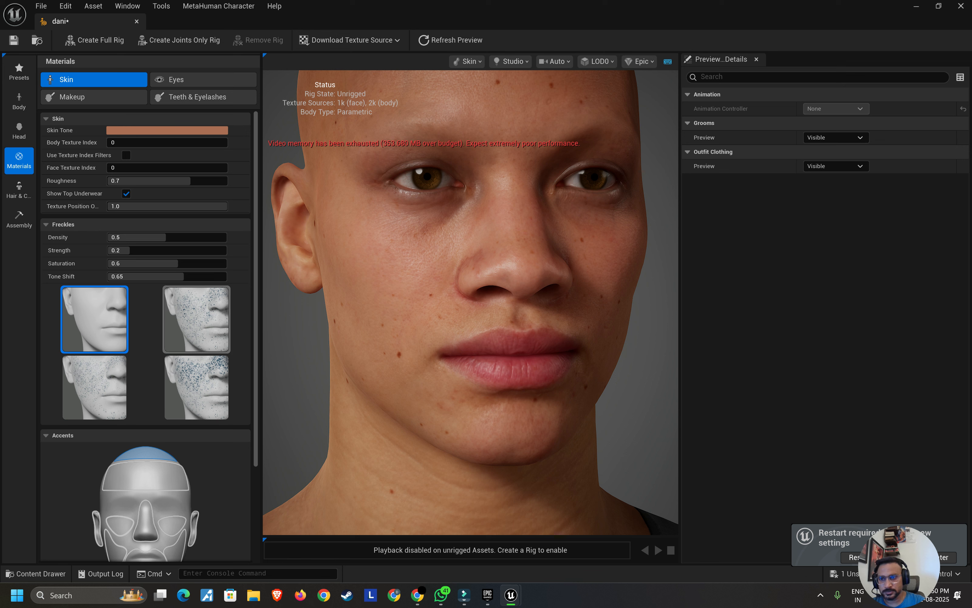
pyautogui.click(197, 320)
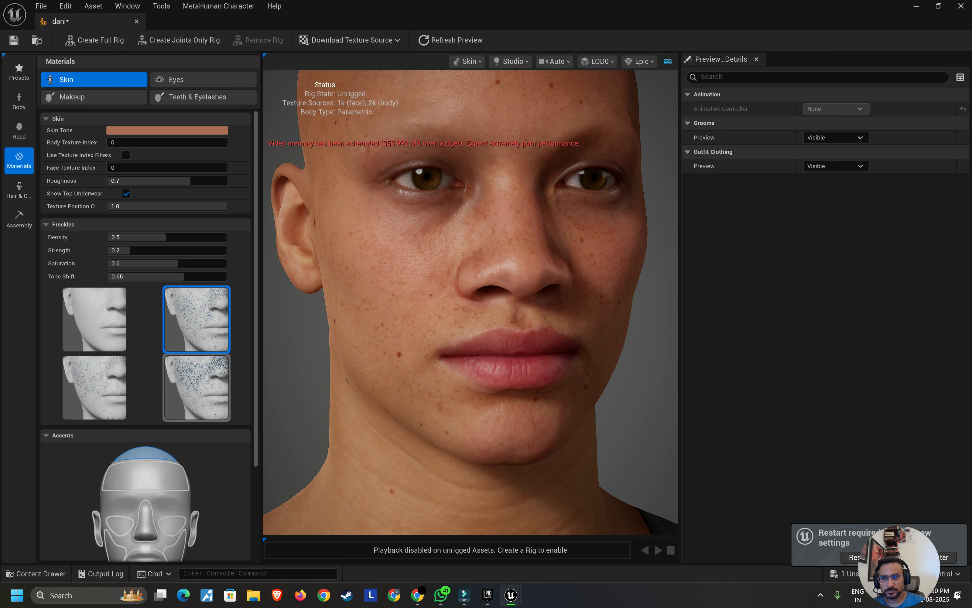
pyautogui.moveTo(497, 302); pyautogui.dragTo(454, 296)
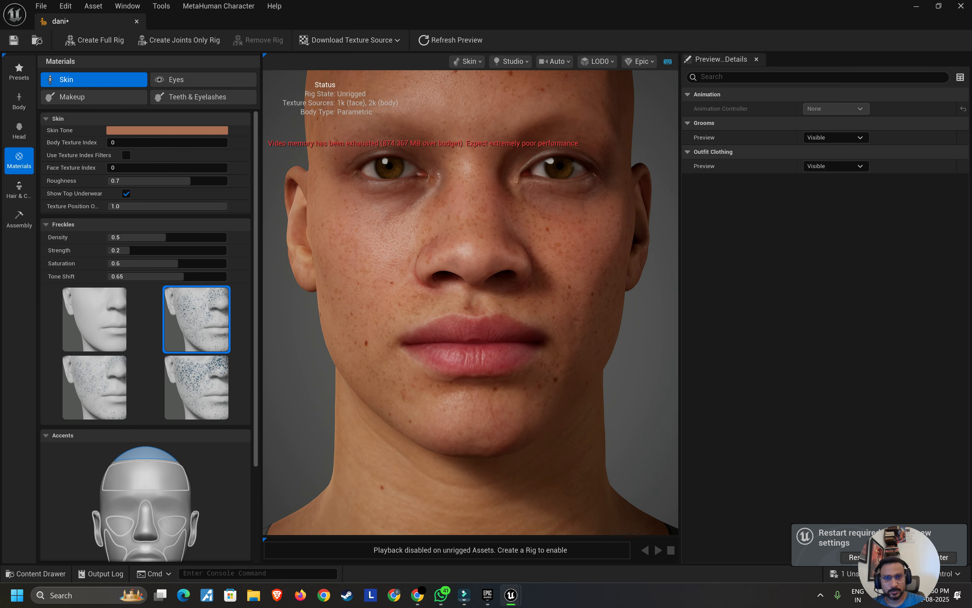
# Step: View the face and shoulders from further back and review the Accents and Texture Override settings of the skin materials
pyautogui.scroll(-5, 470, 302)
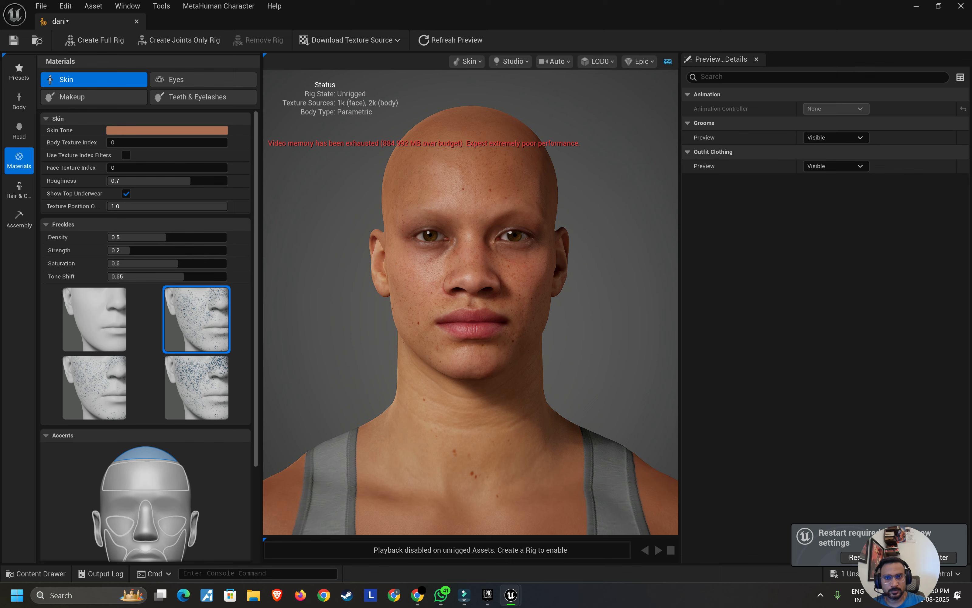
pyautogui.moveTo(471, 302)
pyautogui.mouseDown()
pyautogui.moveTo(389, 303)
pyautogui.moveTo(458, 303)
pyautogui.mouseUp()
pyautogui.scroll(-5, 126, 497)
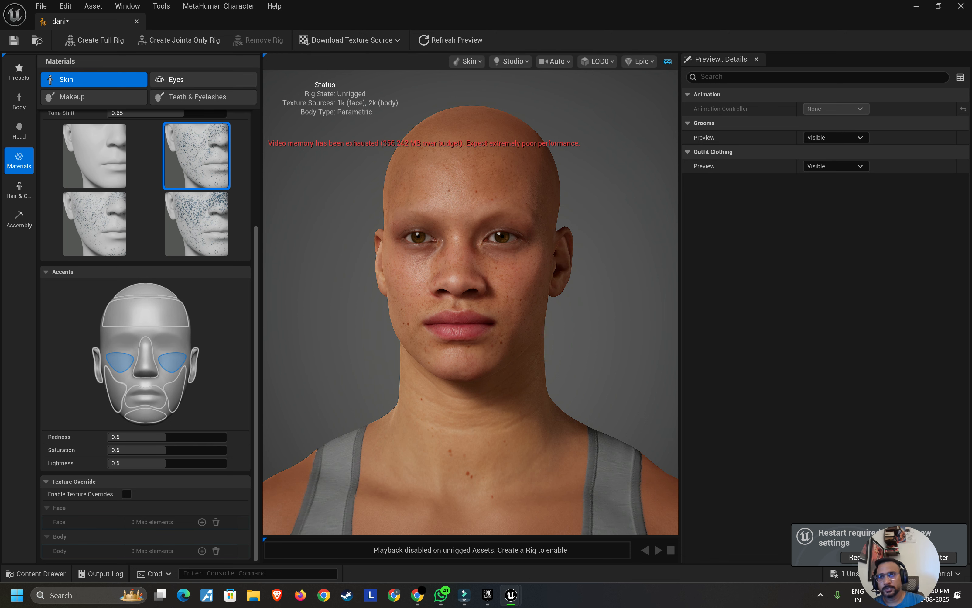
# Step: Apply a blue-grey eye preset in the eye materials and review the iris, pupil and cornea settings
pyautogui.click(203, 79)
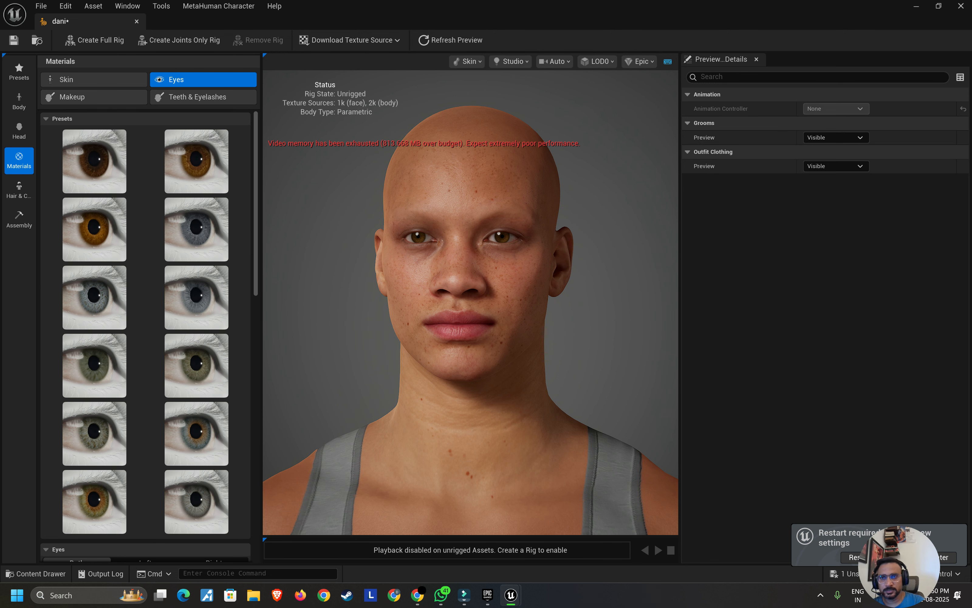
pyautogui.scroll(-5, 146, 336)
pyautogui.scroll(5, 145, 335)
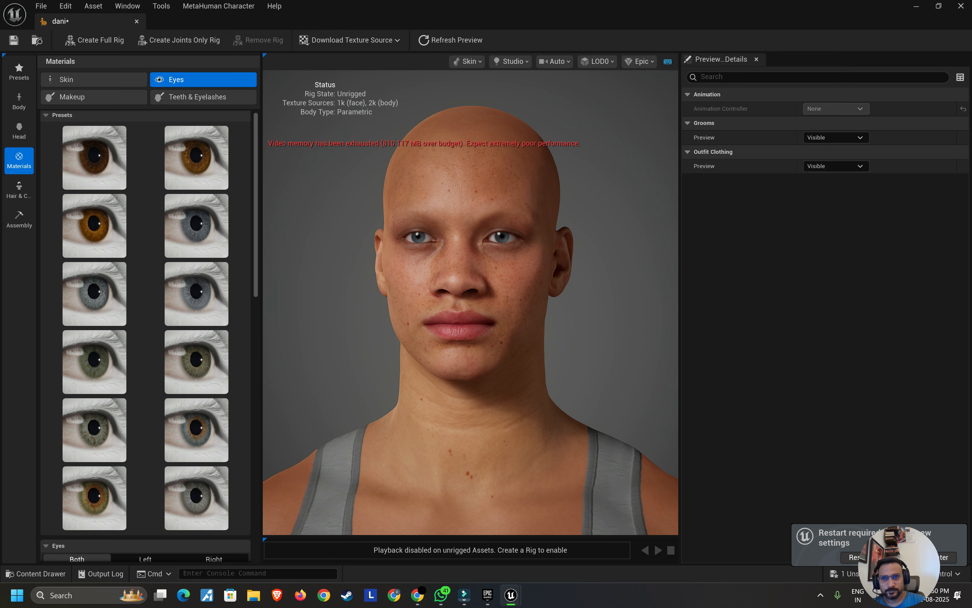
pyautogui.scroll(-10, 145, 336)
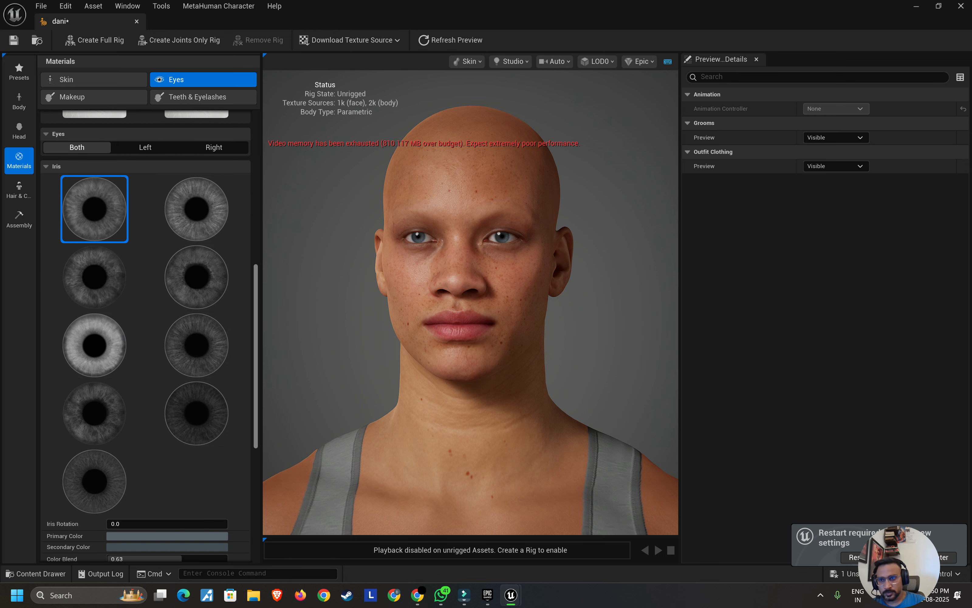
pyautogui.scroll(-5, 146, 335)
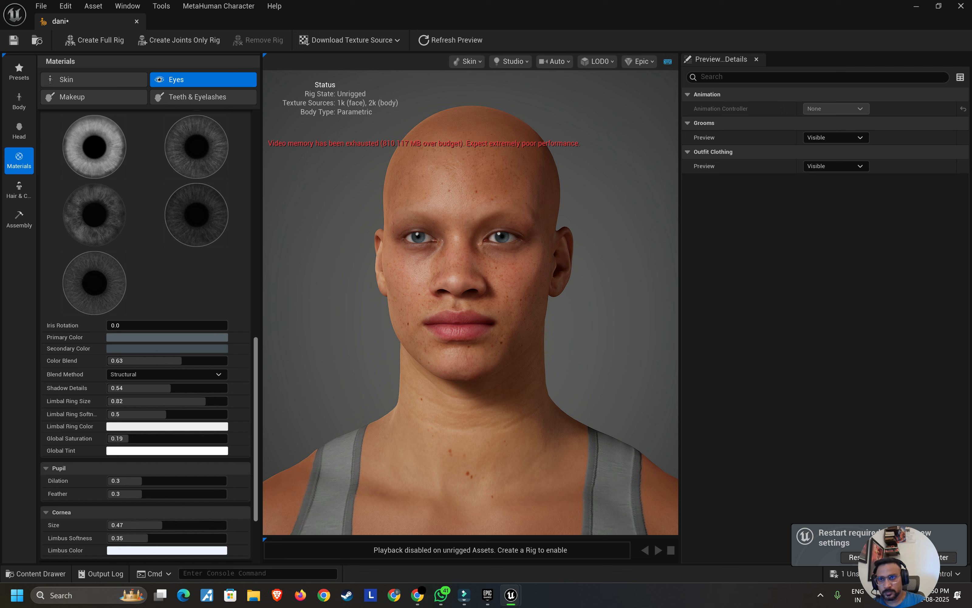
# Step: Review the makeup options for foundation, eyes, blush and lips, and the teeth and eyelash material settings
pyautogui.click(93, 96)
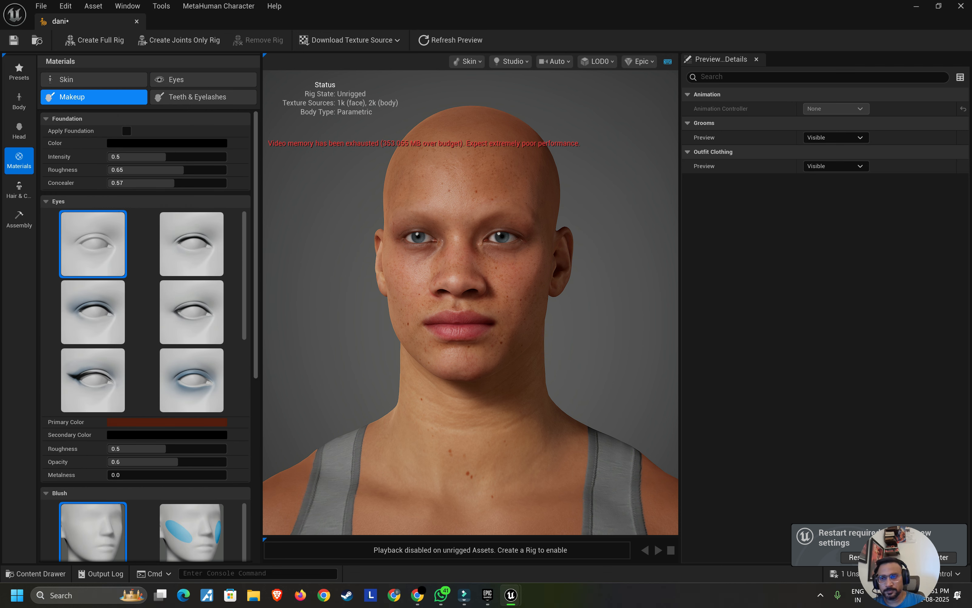
pyautogui.scroll(-10, 146, 335)
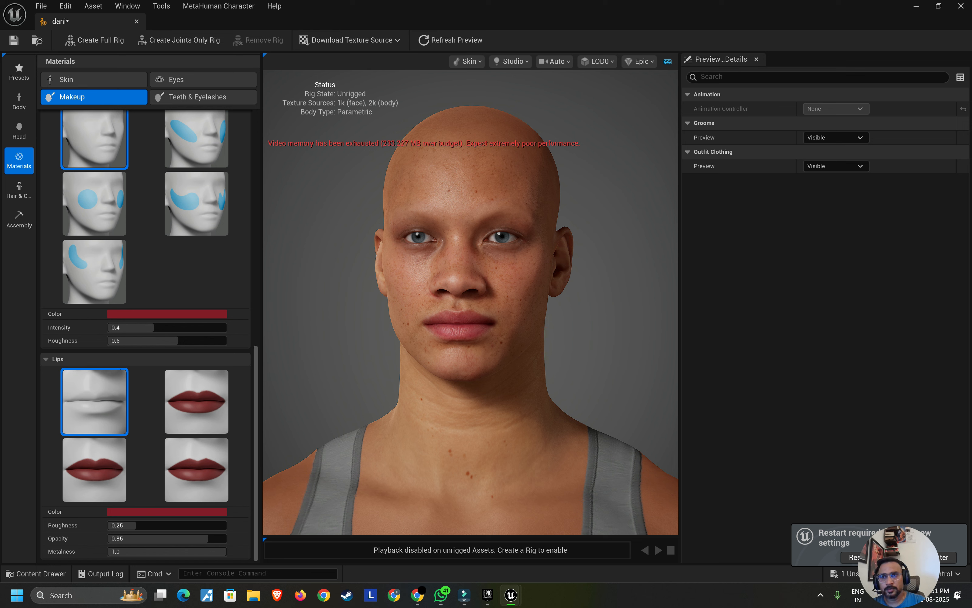
pyautogui.scroll(1, 197, 466)
pyautogui.click(203, 96)
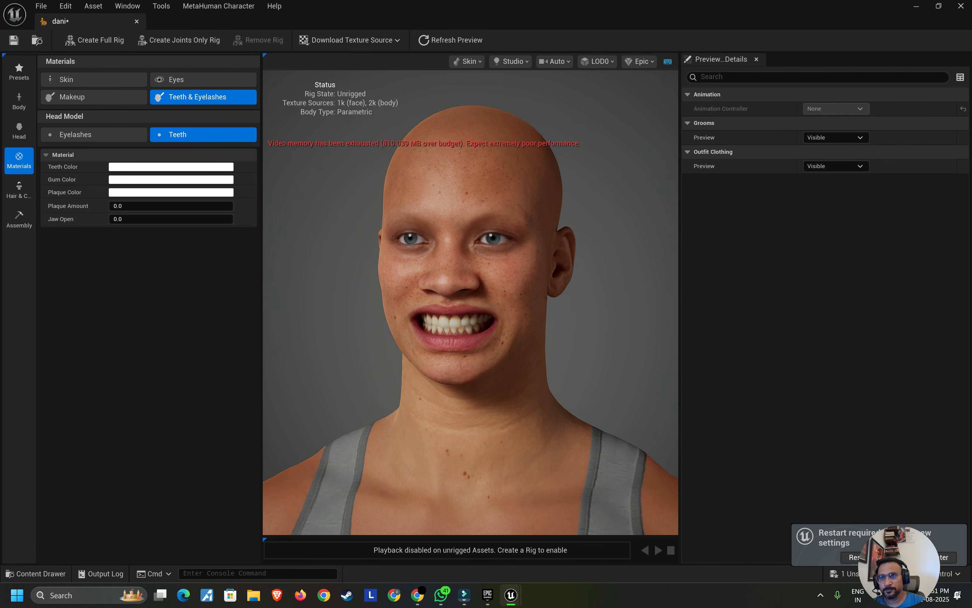
pyautogui.click(93, 134)
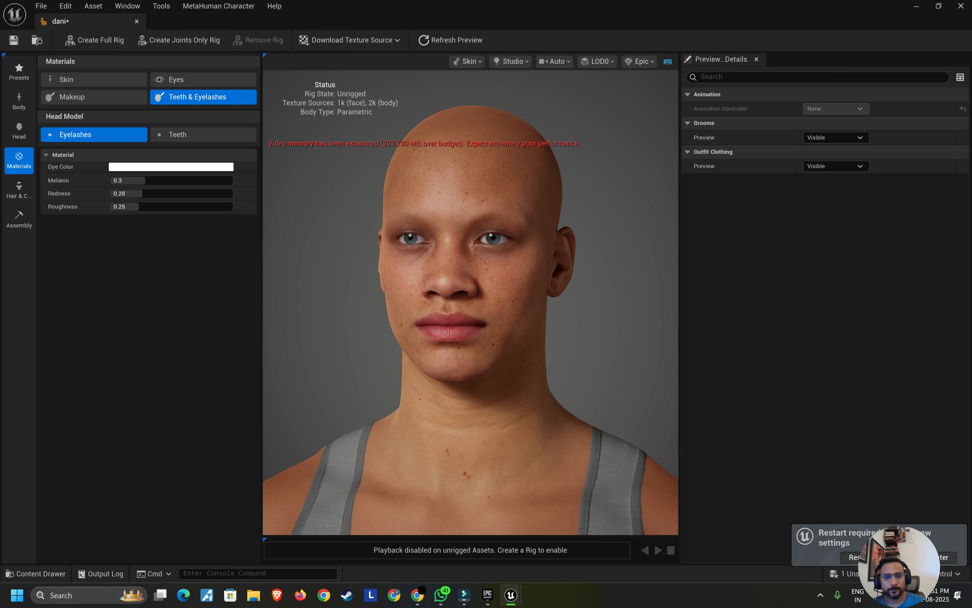
# Step: Browse the available hair grooms, select Twisted Braids without wearing it, and inspect the head from the side
pyautogui.click(18, 189)
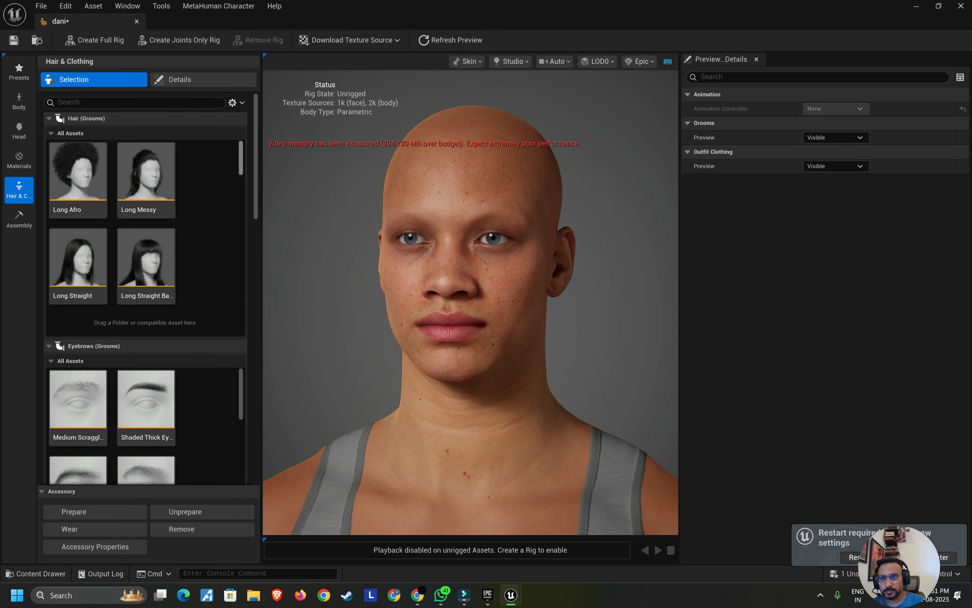
pyautogui.scroll(-5, 80, 181)
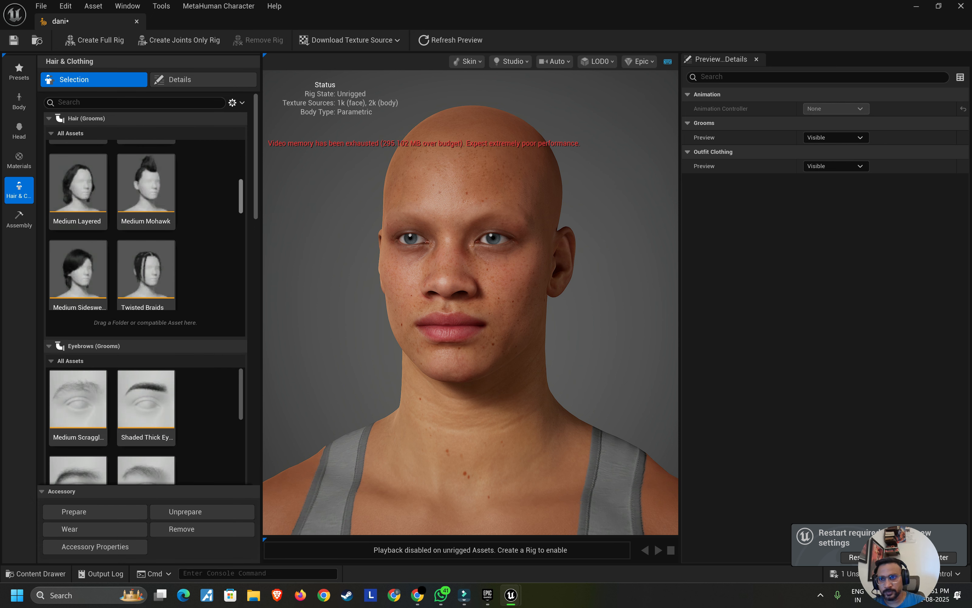
pyautogui.scroll(-3, 146, 226)
pyautogui.scroll(1, 146, 225)
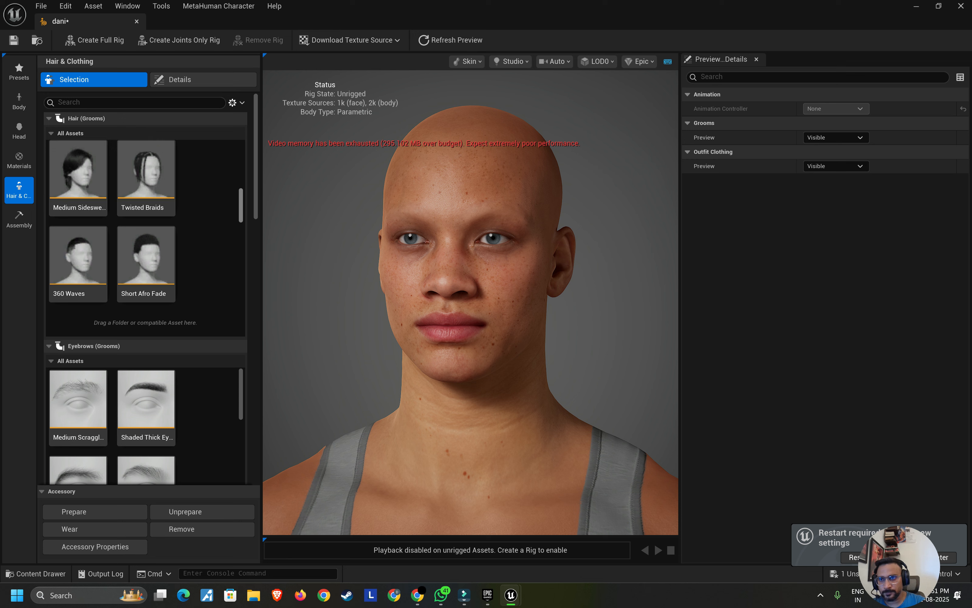
pyautogui.click(149, 171)
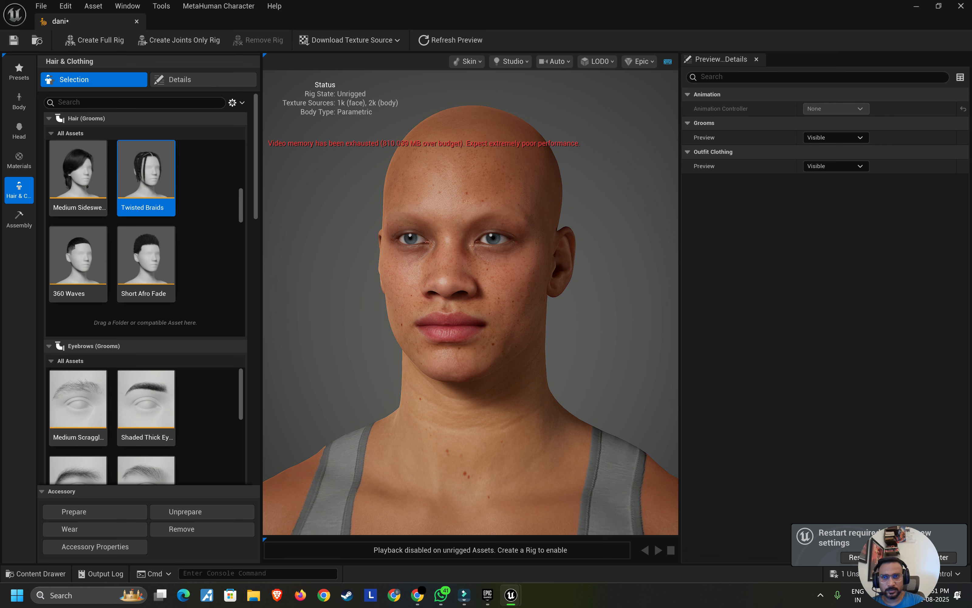
pyautogui.scroll(-8, 144, 290)
pyautogui.scroll(6, 144, 290)
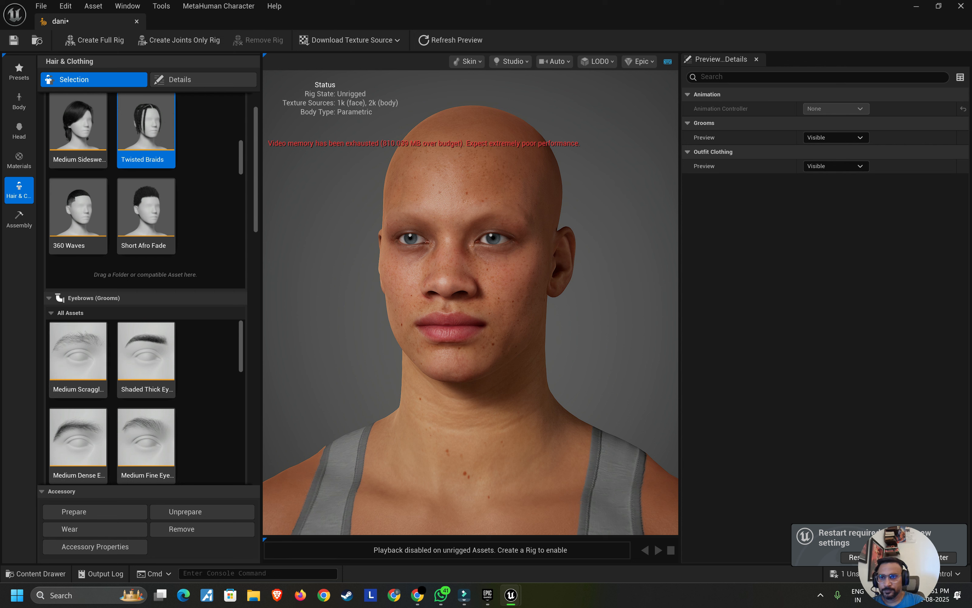
pyautogui.scroll(-3, 146, 217)
pyautogui.scroll(1, 146, 177)
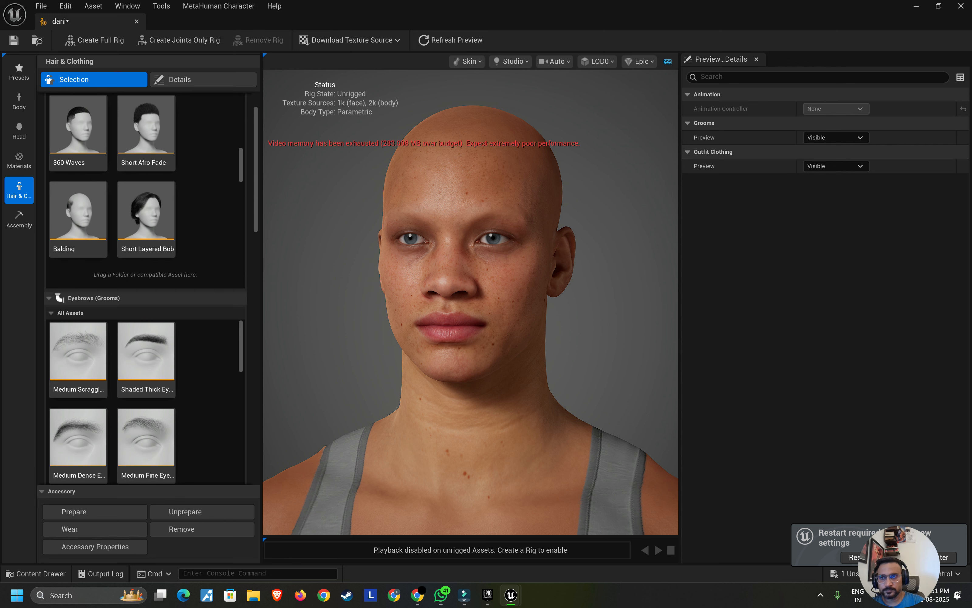
pyautogui.scroll(1, 169, 185)
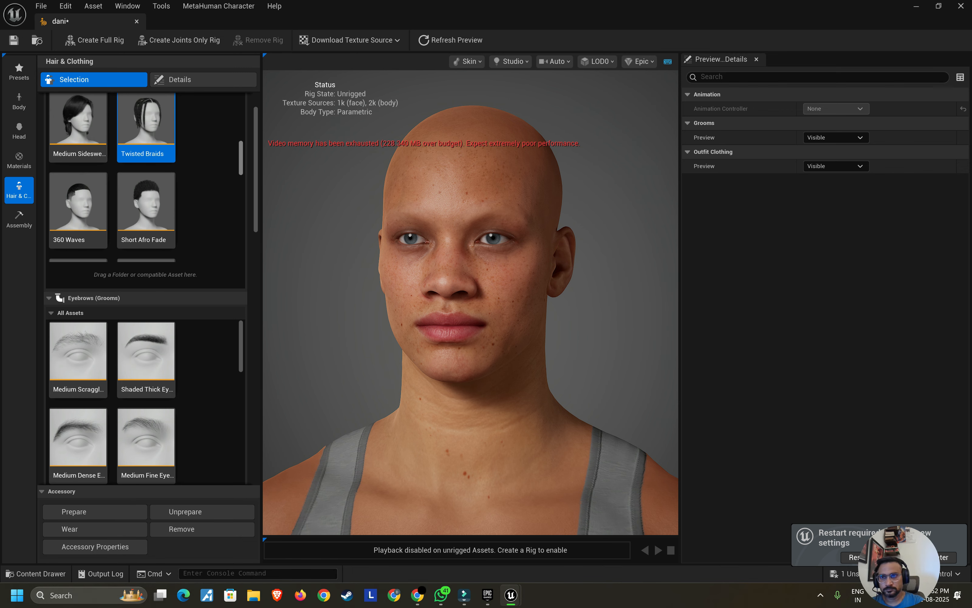
pyautogui.scroll(1, 149, 120)
pyautogui.moveTo(432, 266); pyautogui.dragTo(523, 265)
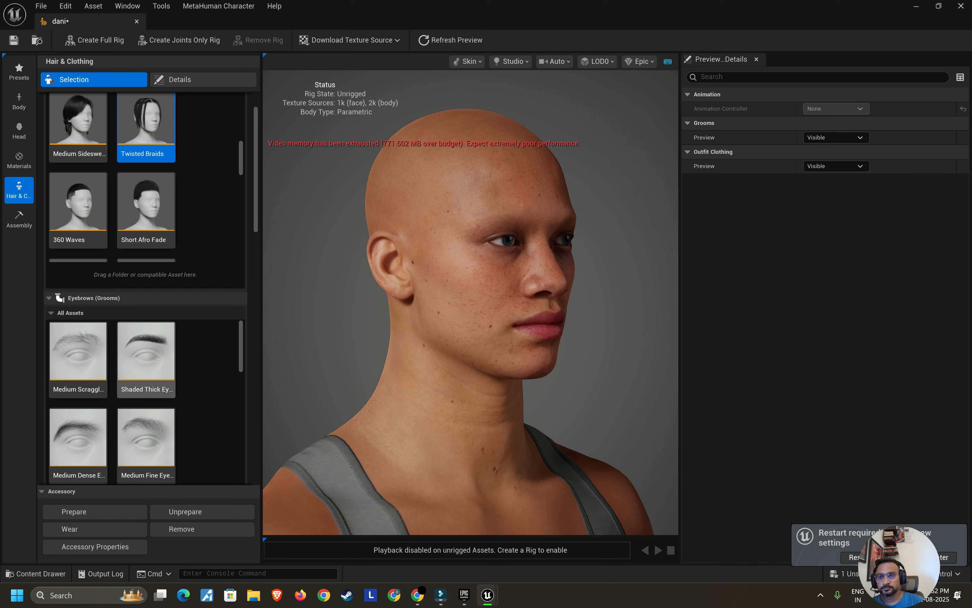
# Step: Apply the Medium Thick eyebrows and the 360 Waves hair groom to the character
pyautogui.scroll(-5, 145, 360)
pyautogui.doubleClick(78, 383)
pyautogui.moveTo(523, 266); pyautogui.dragTo(432, 266)
pyautogui.moveTo(241, 424); pyautogui.dragTo(241, 446)
pyautogui.doubleClick(78, 350)
pyautogui.doubleClick(78, 206)
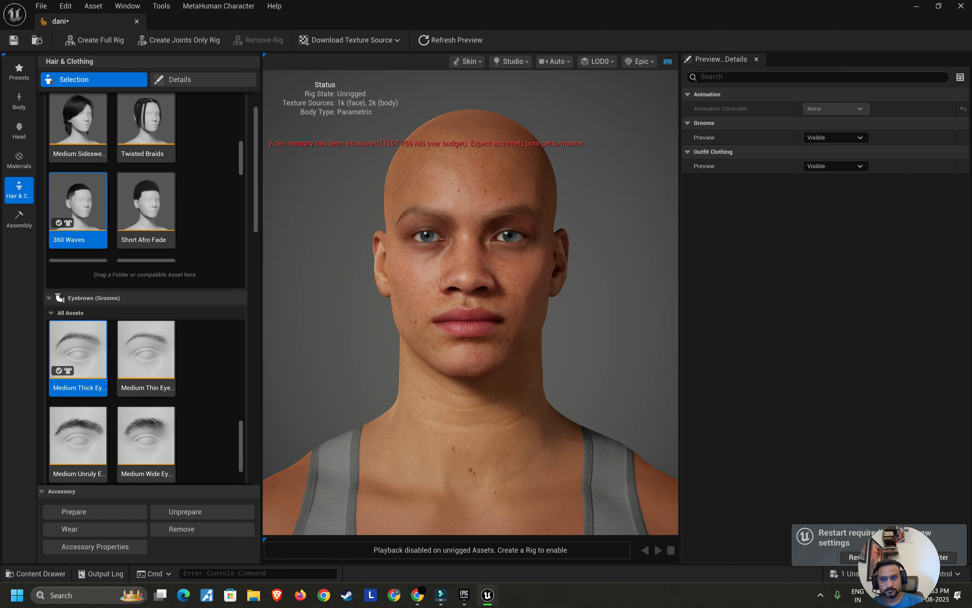
# Step: Apply the Medium Slight Curl eyelashes and the Long Scraggly Goatee beard to the character
pyautogui.doubleClick(146, 372)
pyautogui.click(70, 344)
pyautogui.scroll(-8, 146, 398)
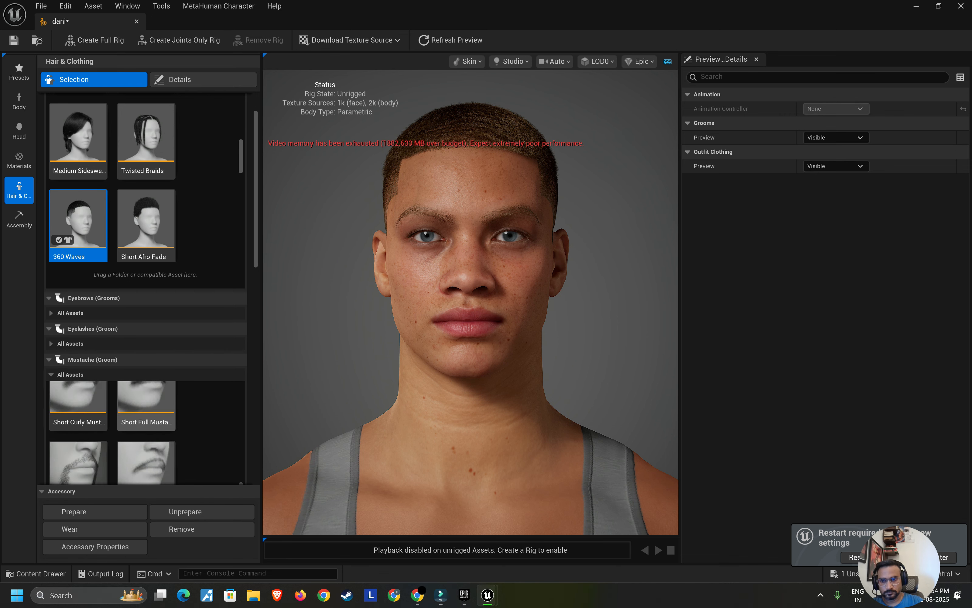
pyautogui.click(70, 221)
pyautogui.scroll(-6, 146, 378)
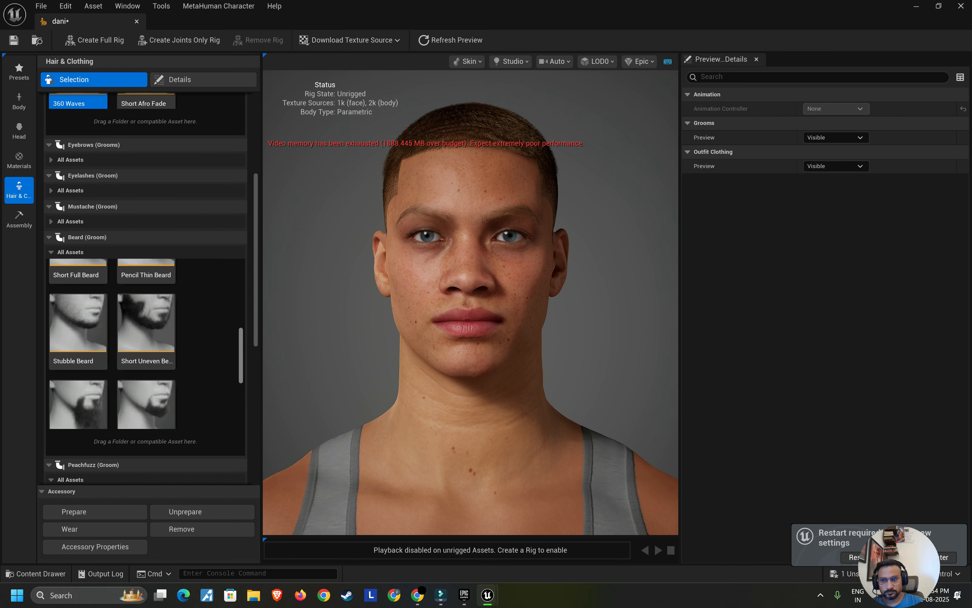
pyautogui.scroll(-2, 146, 354)
pyautogui.doubleClick(85, 349)
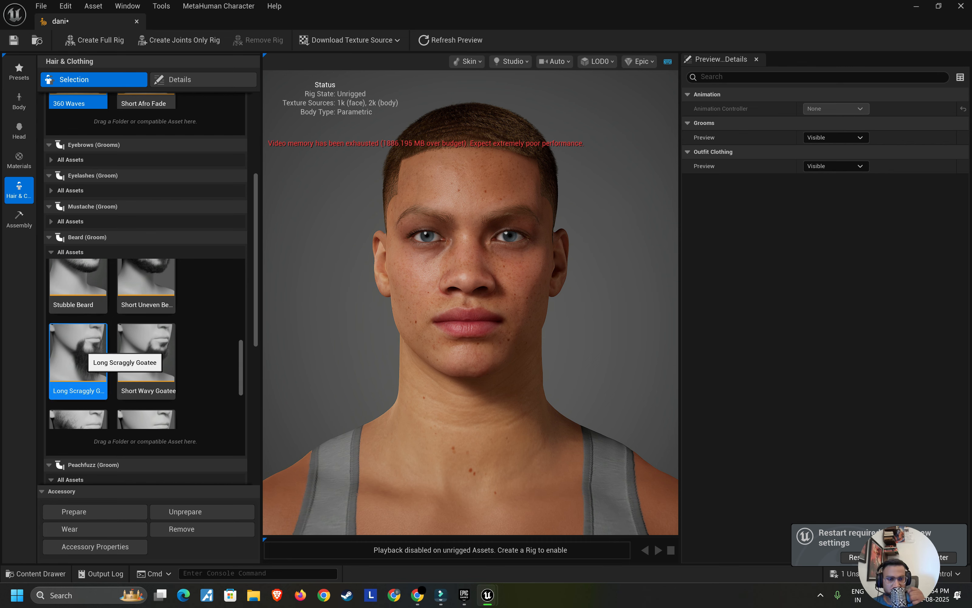
# Step: Replace the character's hair with the Updo Buns groom
pyautogui.scroll(10, 157, 197)
pyautogui.scroll(-6, 157, 241)
pyautogui.scroll(-1, 146, 281)
pyautogui.doubleClick(146, 281)
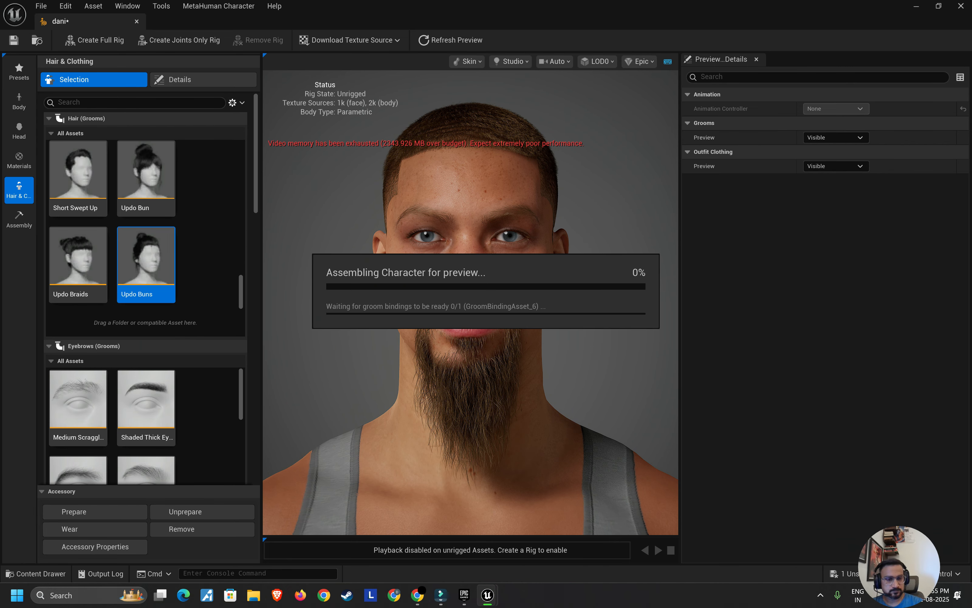
# Step: Add the Short Uneven mustache groom to the character
pyautogui.scroll(-3, 146, 418)
pyautogui.click(93, 345)
pyautogui.scroll(-1, 93, 346)
pyautogui.scroll(-3, 146, 282)
pyautogui.scroll(3, 145, 281)
pyautogui.scroll(-3, 146, 281)
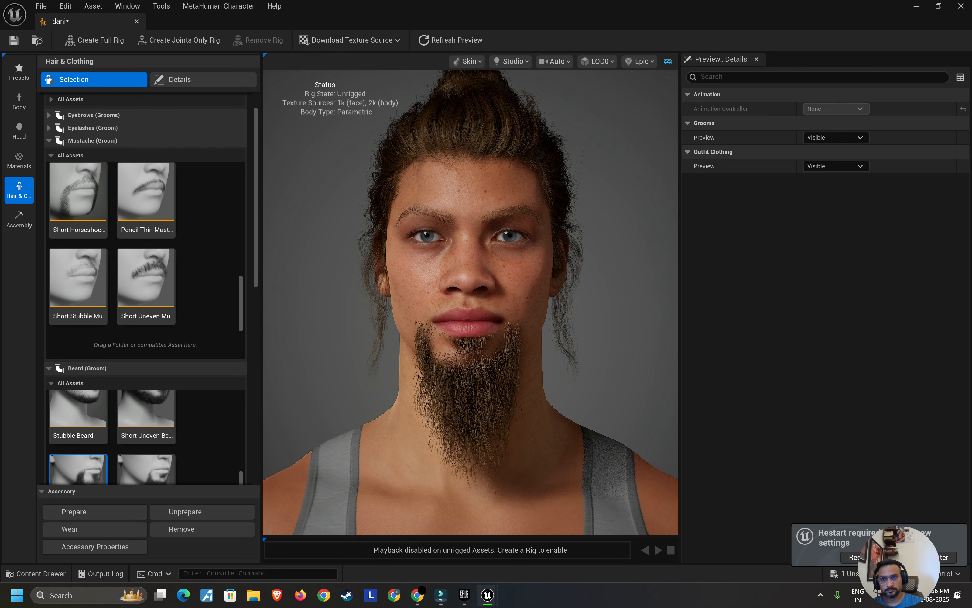
pyautogui.doubleClick(78, 197)
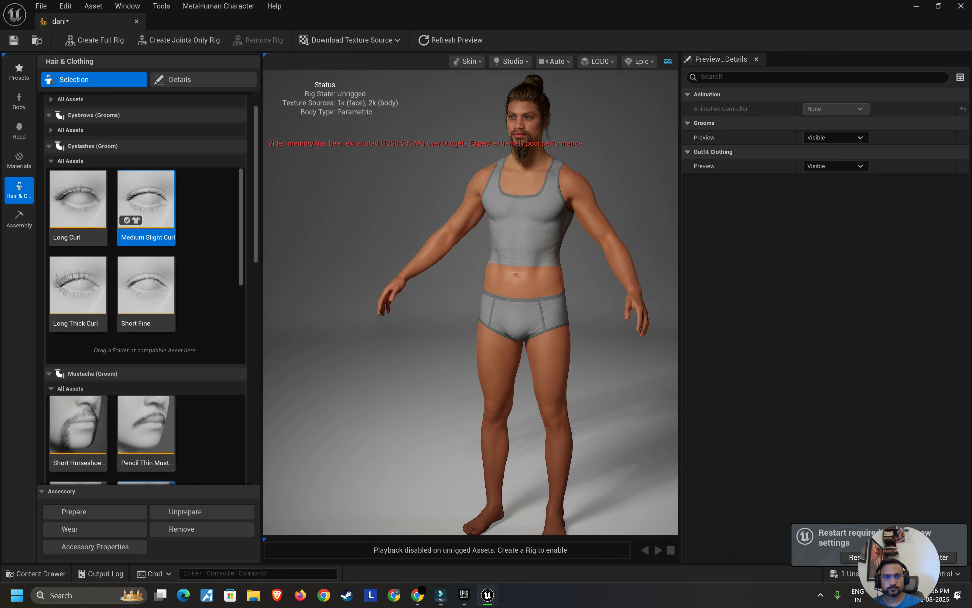
# Step: Turn off Show Top Underwear in the character's skin materials
pyautogui.scroll(-5, 146, 281)
pyautogui.click(19, 160)
pyautogui.click(126, 194)
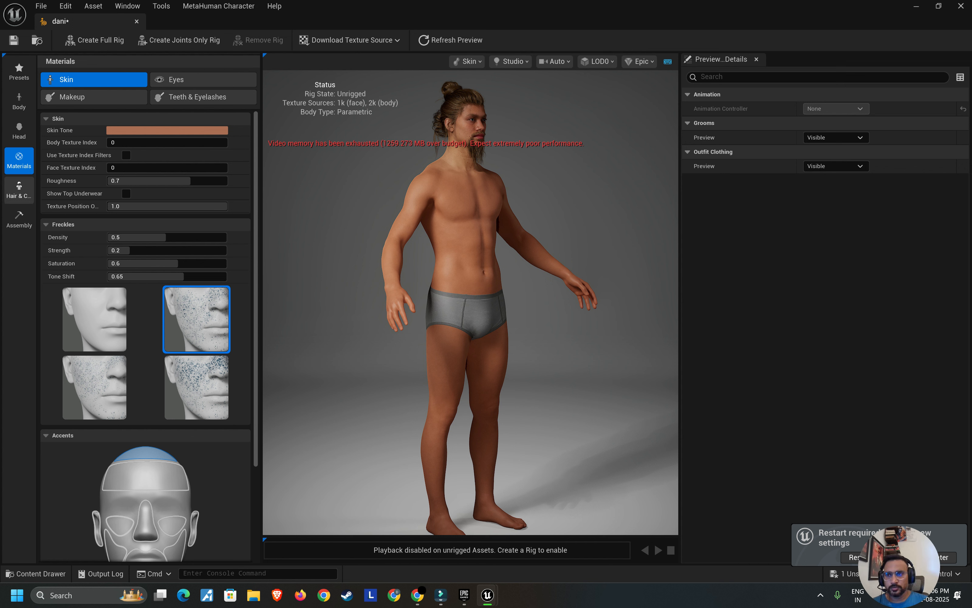
# Step: Download the 4k resolution texture sources for the character
pyautogui.click(19, 189)
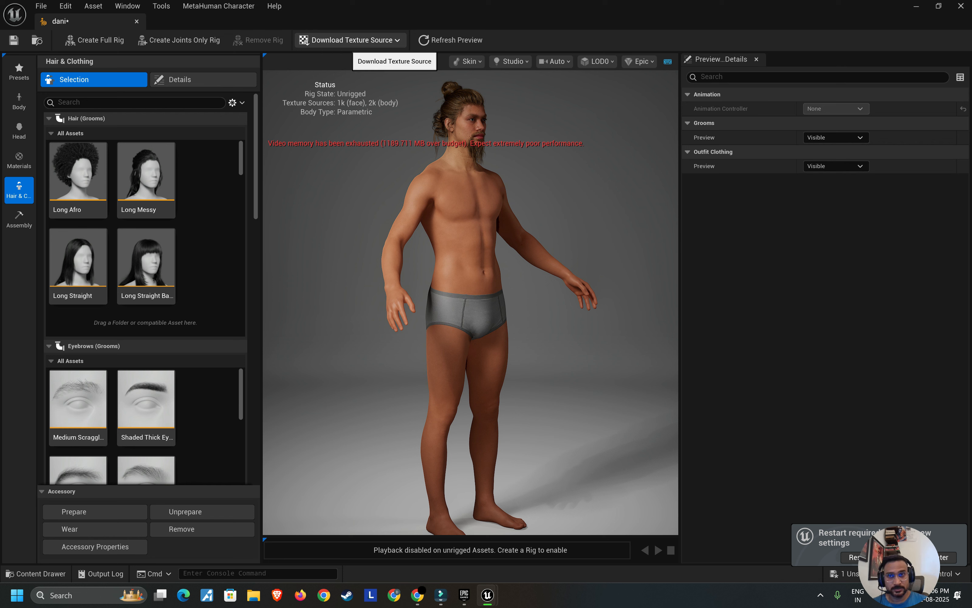
pyautogui.click(352, 40)
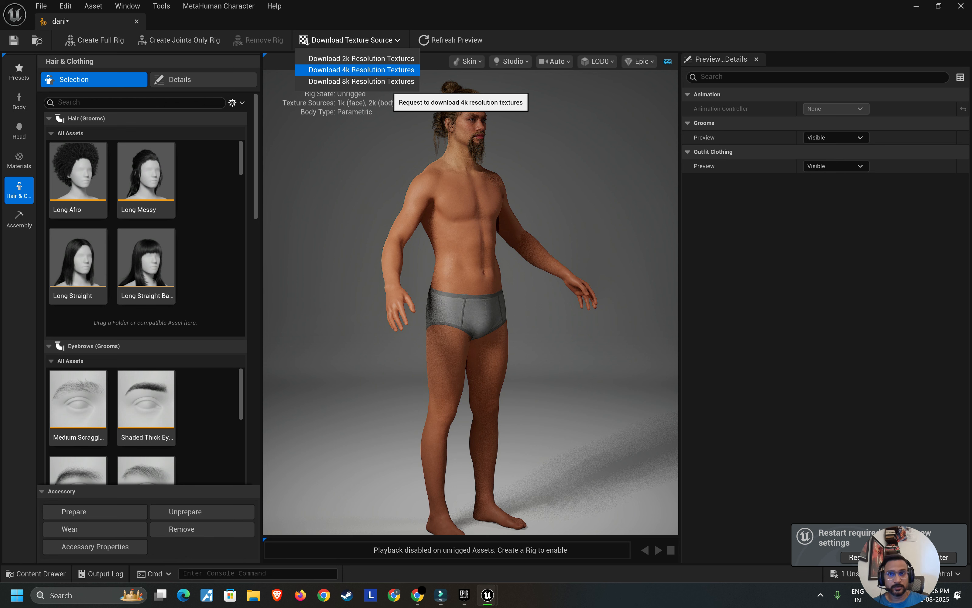
pyautogui.click(386, 70)
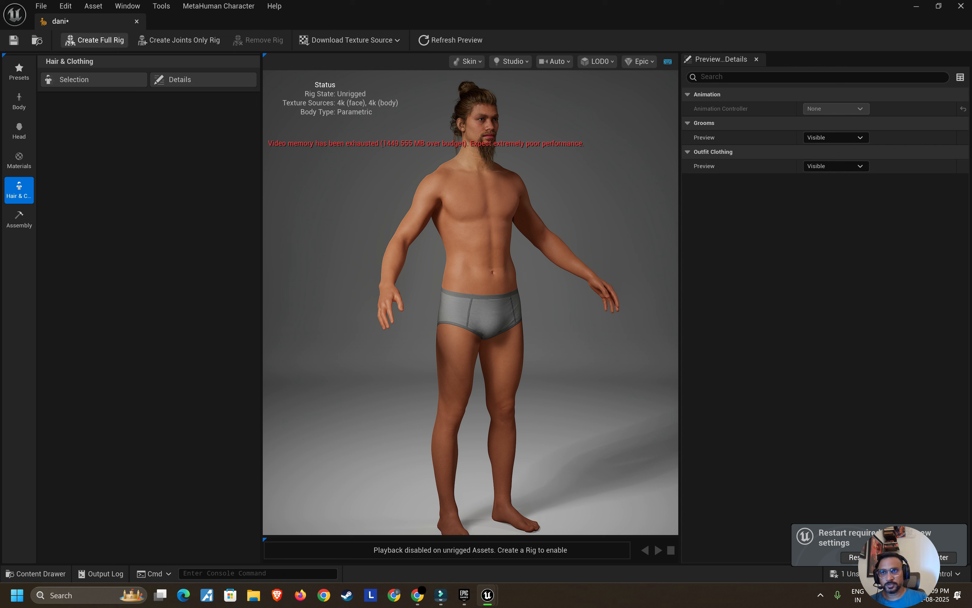
# Step: Create the full rig for the character and assemble it into the project's MetaHumans folder
pyautogui.click(95, 40)
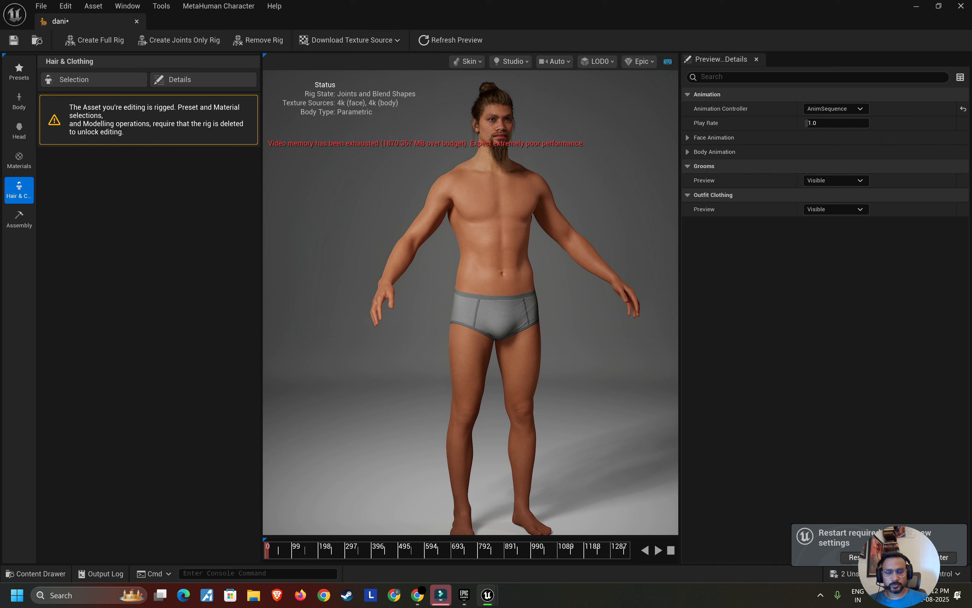
pyautogui.click(18, 219)
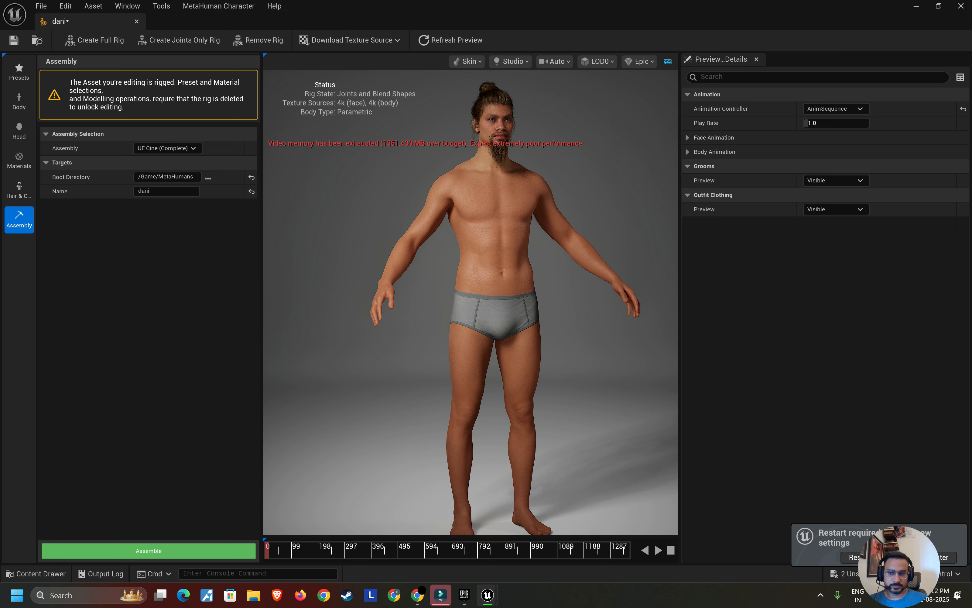
pyautogui.click(149, 550)
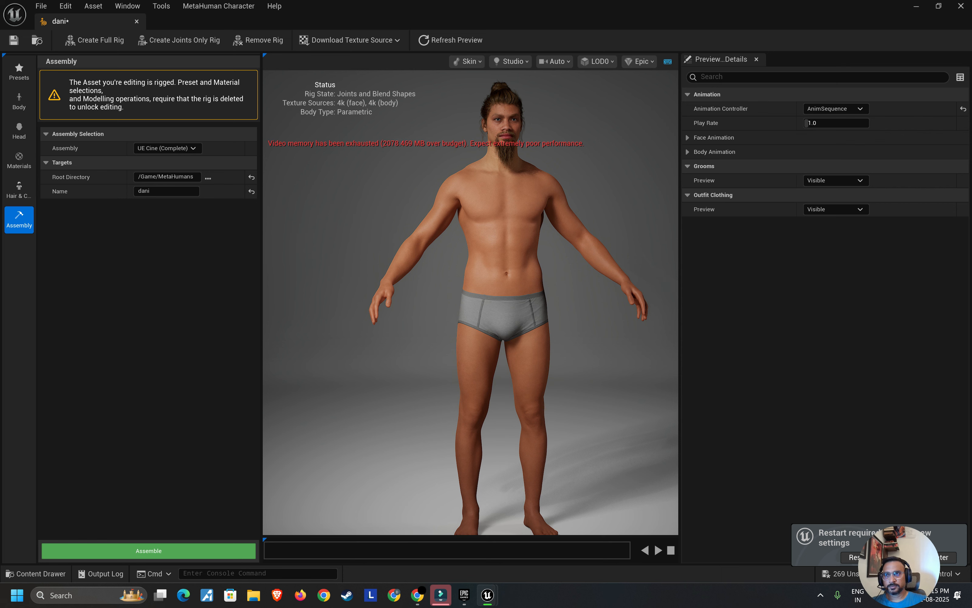
# Step: Save the dani character, close its editor, and save all the listed unsaved project content
pyautogui.click(13, 40)
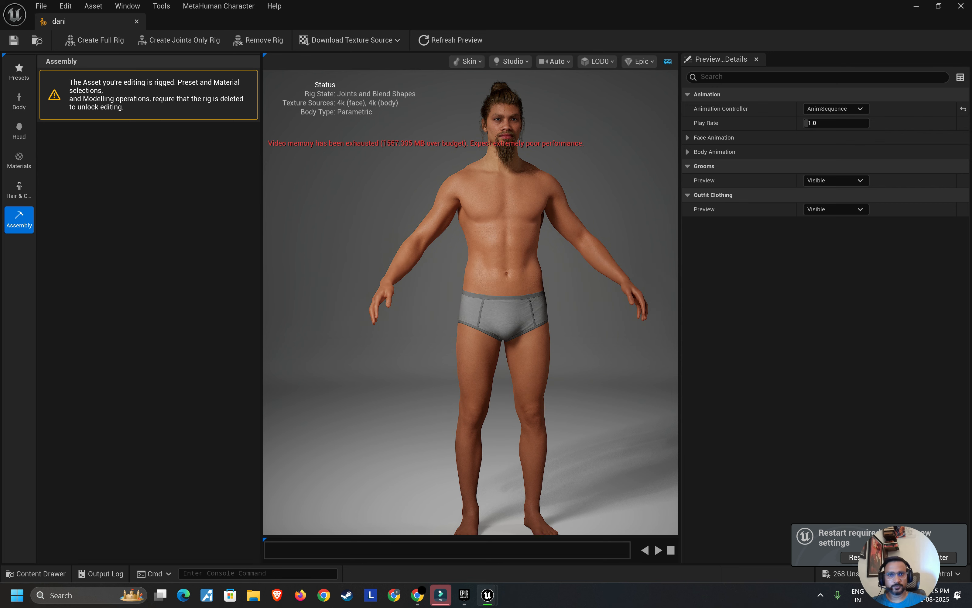
pyautogui.click(962, 6)
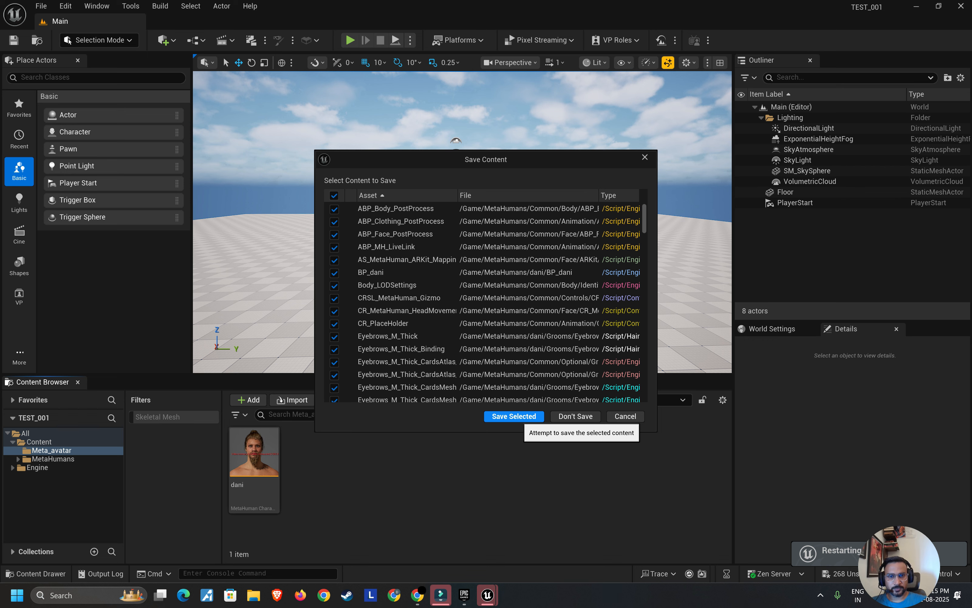
pyautogui.click(519, 416)
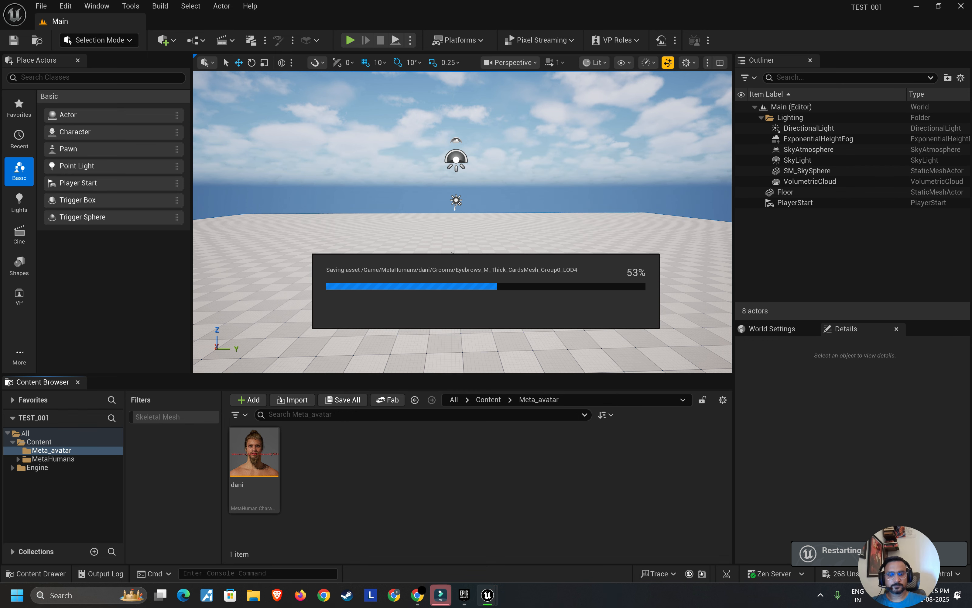
# Step: Start adding a new level sequence and create a folder named Sequence under Content for it
pyautogui.click(464, 595)
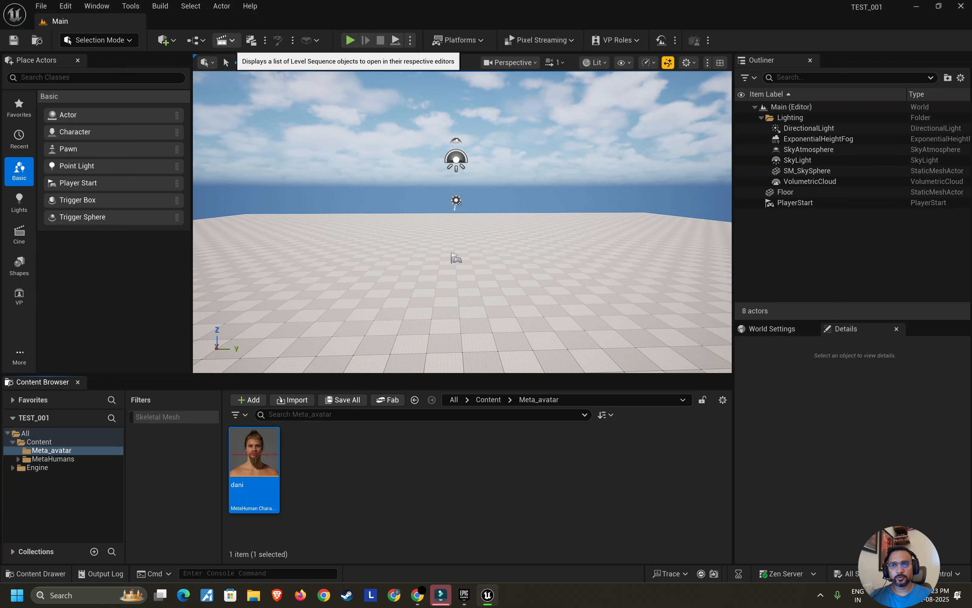
pyautogui.click(225, 39)
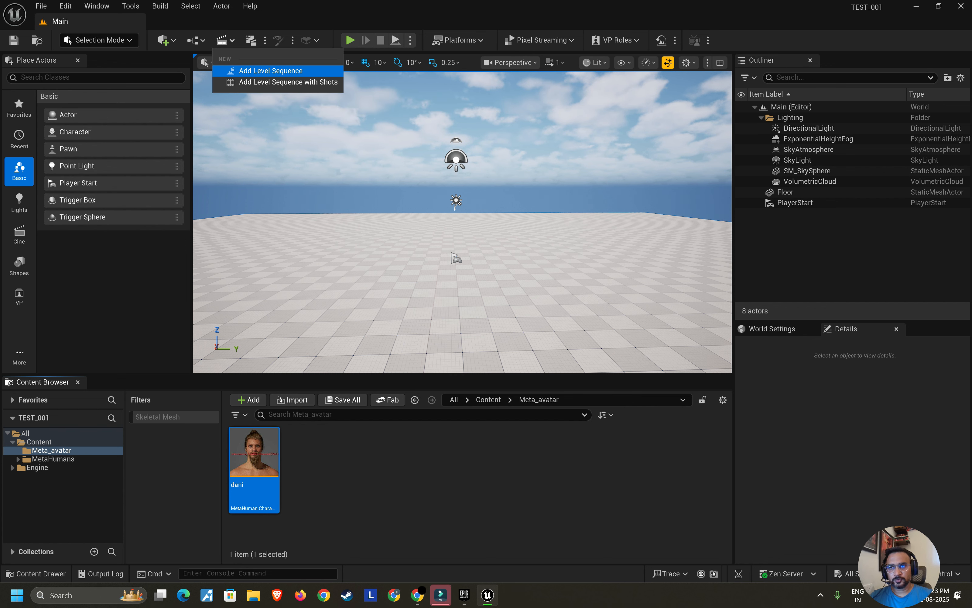
pyautogui.click(271, 70)
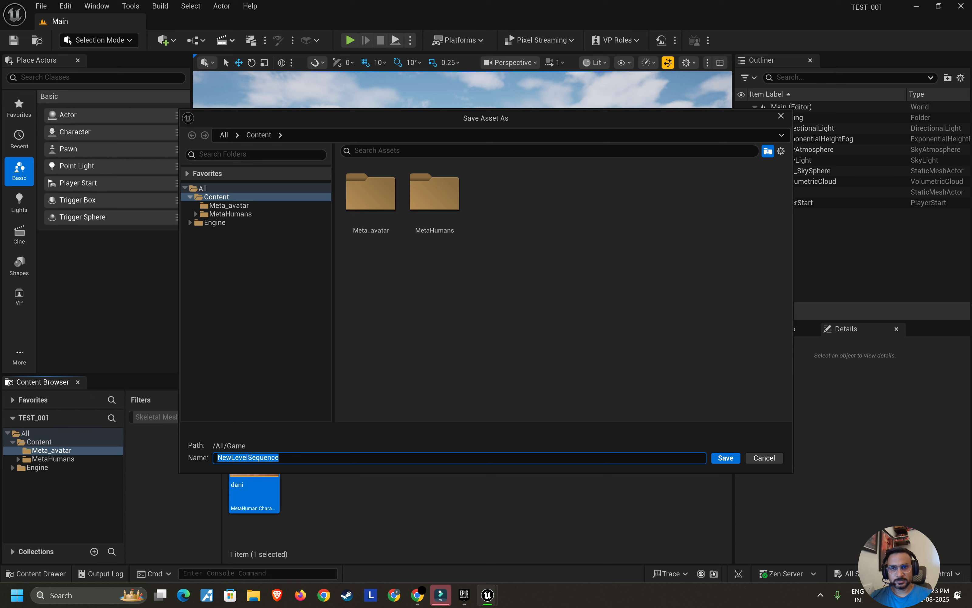
pyautogui.rightClick(558, 201)
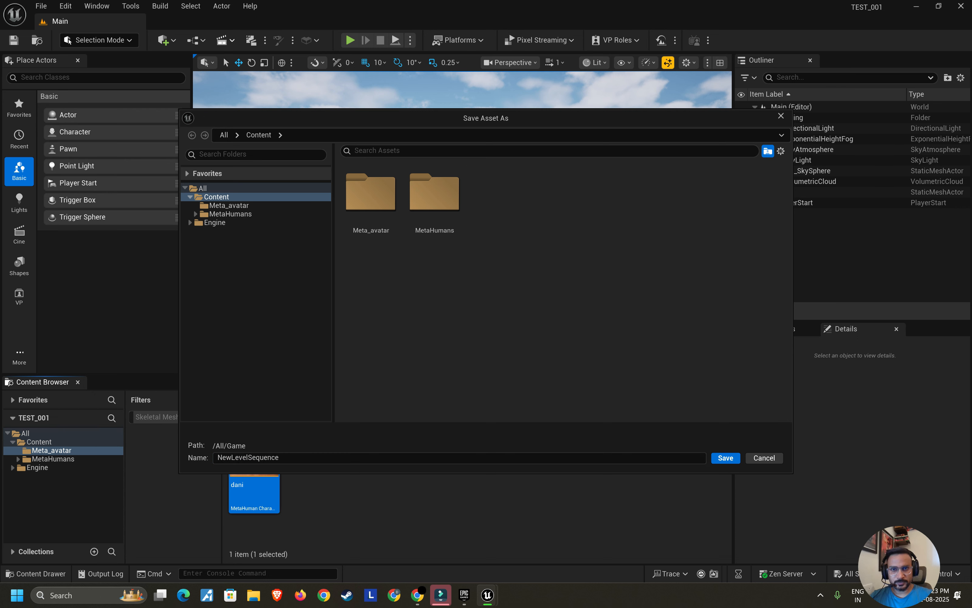
pyautogui.rightClick(524, 229)
pyautogui.click(567, 252)
pyautogui.press('capslock')
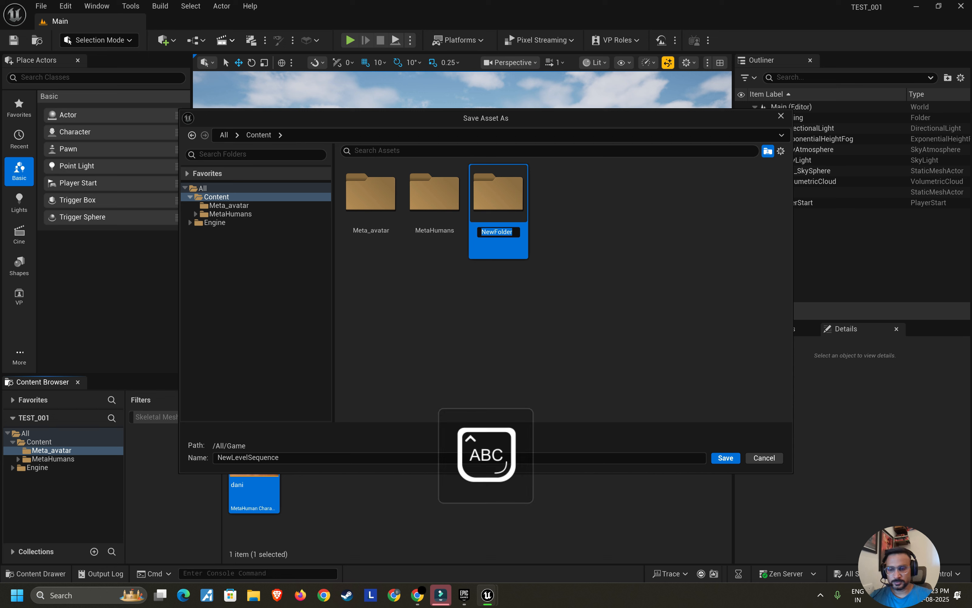
pyautogui.press('capslock')
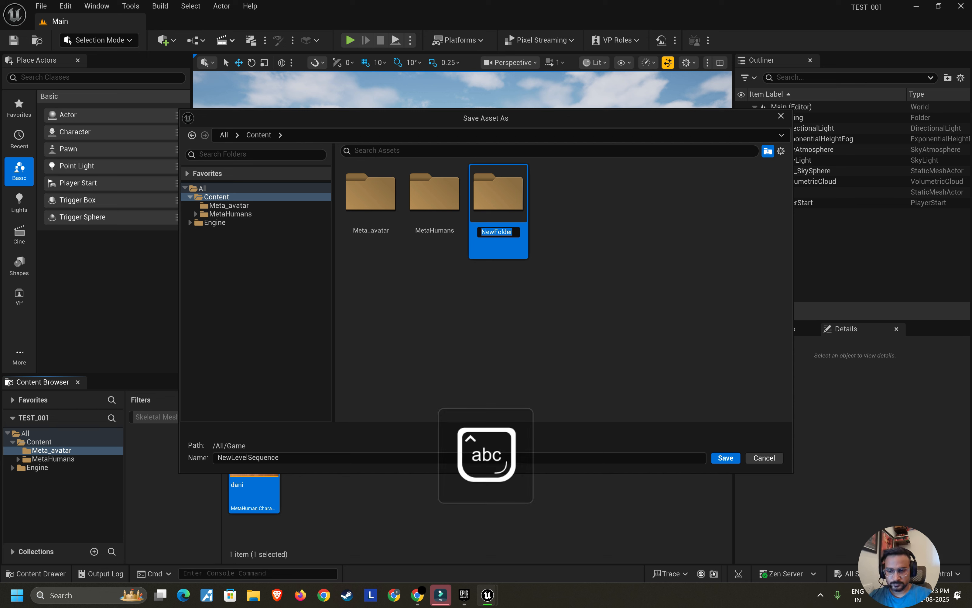
pyautogui.write('Sequence')
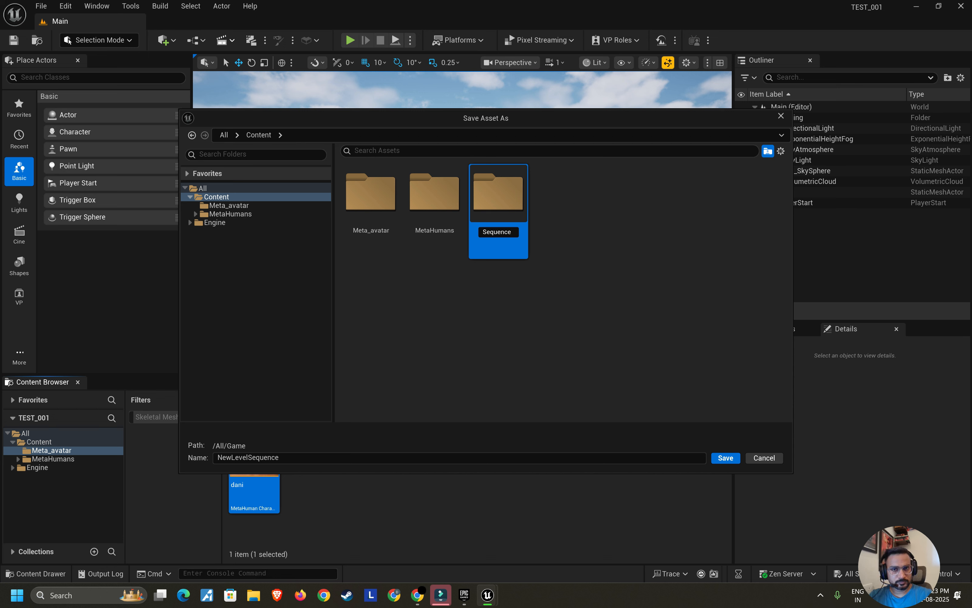
pyautogui.press('Return')
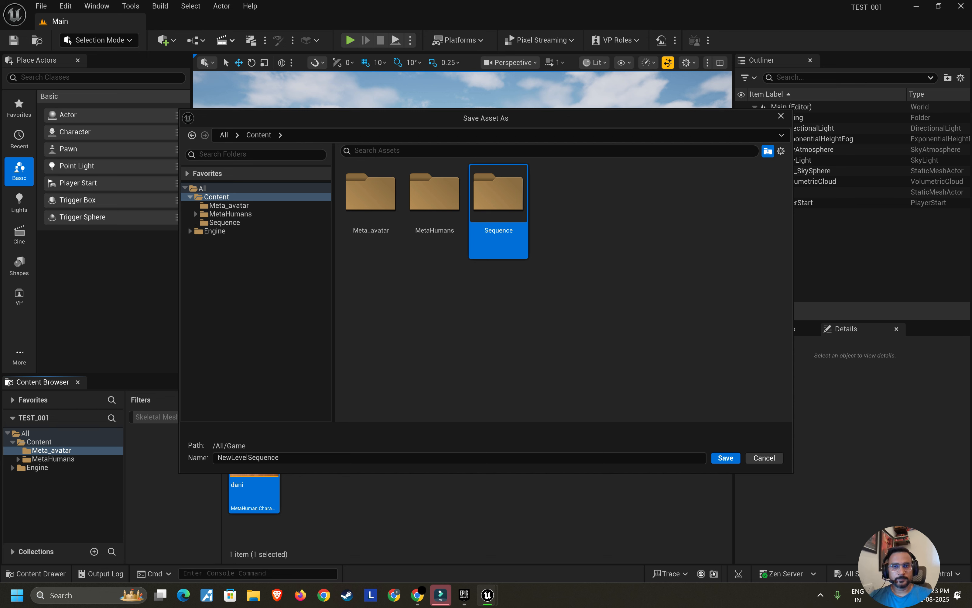
# Step: Save the level sequence as 1NewLevelSequence inside the Sequence folder
pyautogui.press('Return')
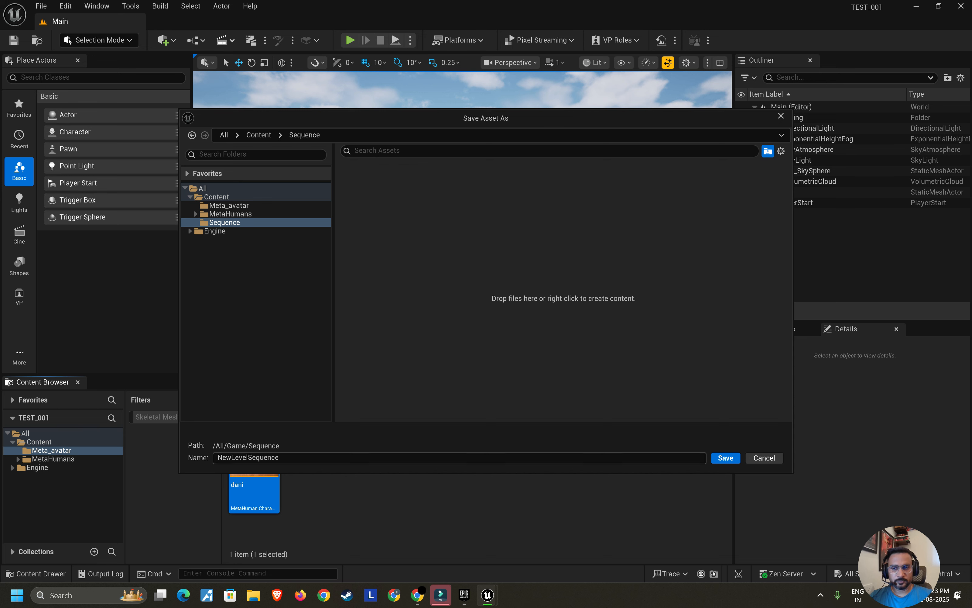
pyautogui.click(279, 457)
pyautogui.click(279, 457)
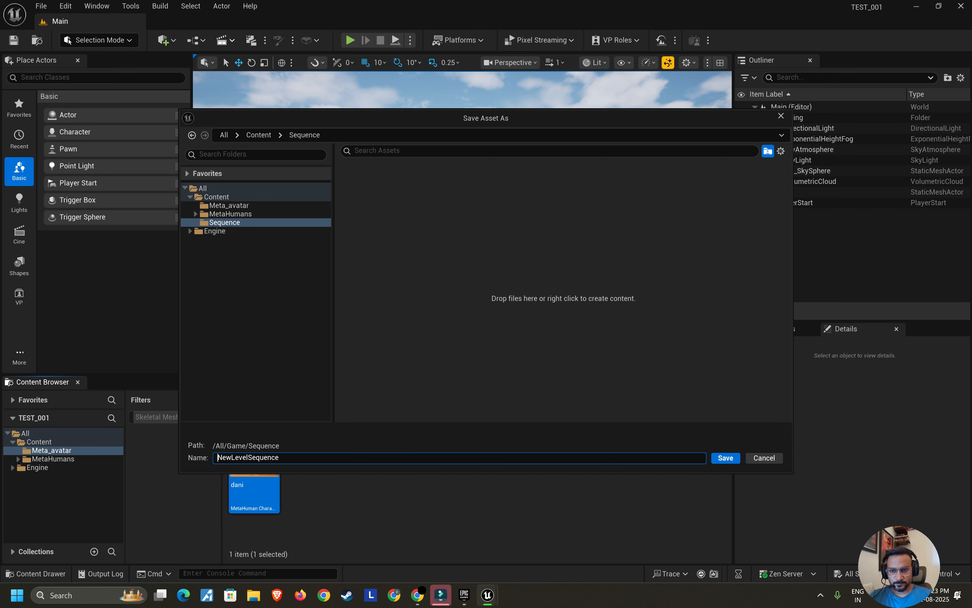
pyautogui.write('1')
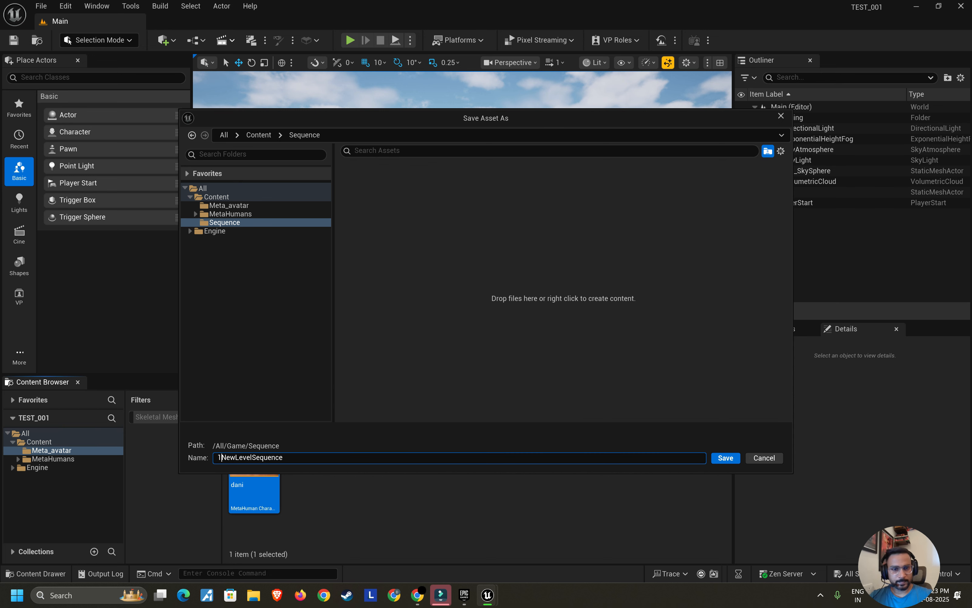
pyautogui.press('Return')
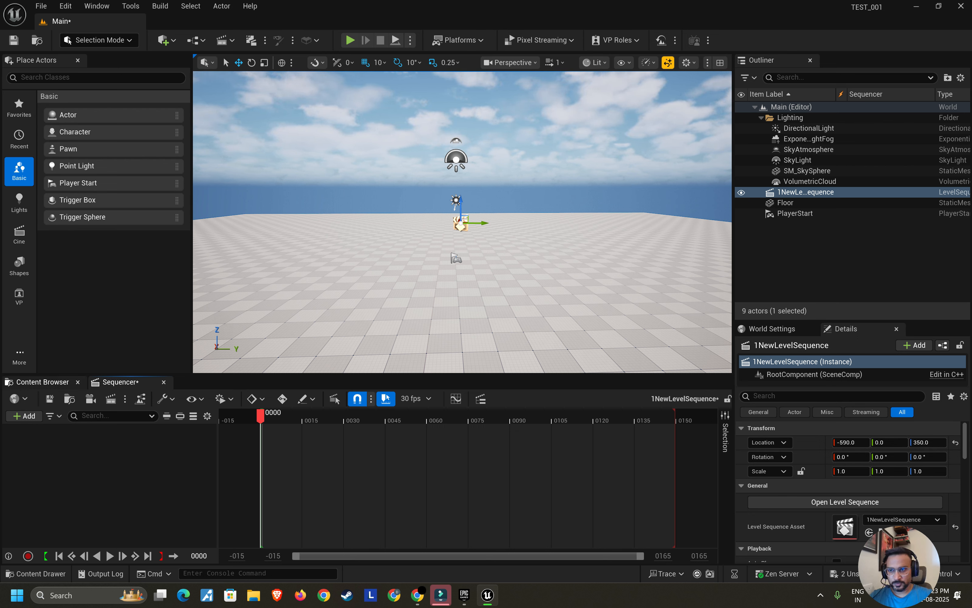
# Step: Find 1NewLevelSequence in the Content/Sequence folder and open it in Sequencer
pyautogui.click(48, 382)
pyautogui.click(38, 442)
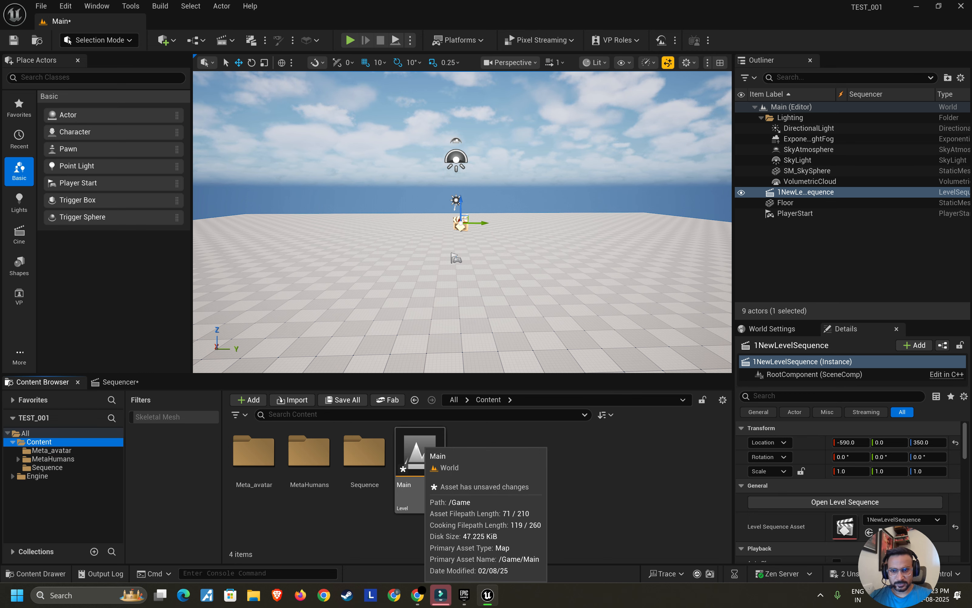
pyautogui.doubleClick(364, 452)
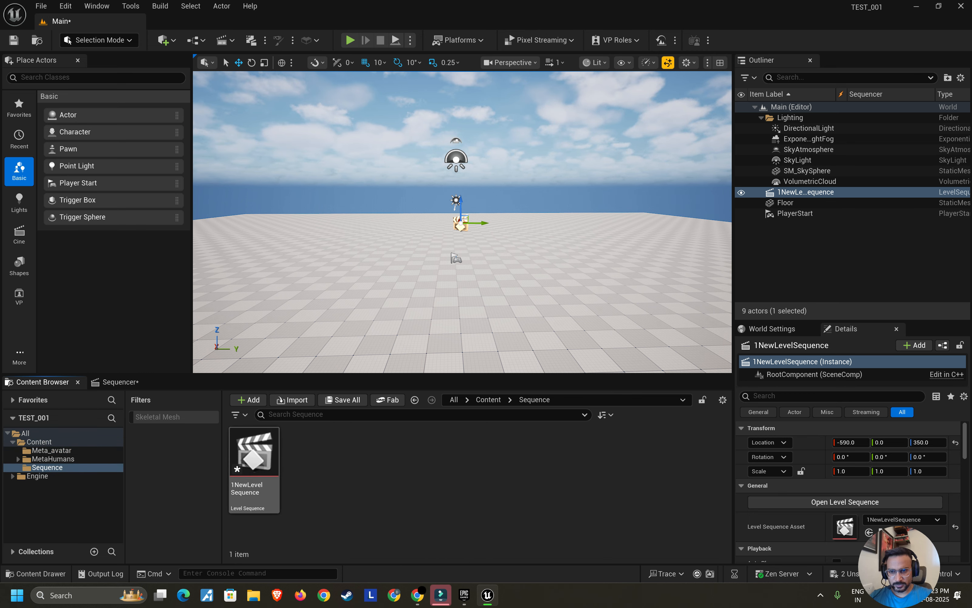
pyautogui.click(257, 458)
pyautogui.doubleClick(257, 458)
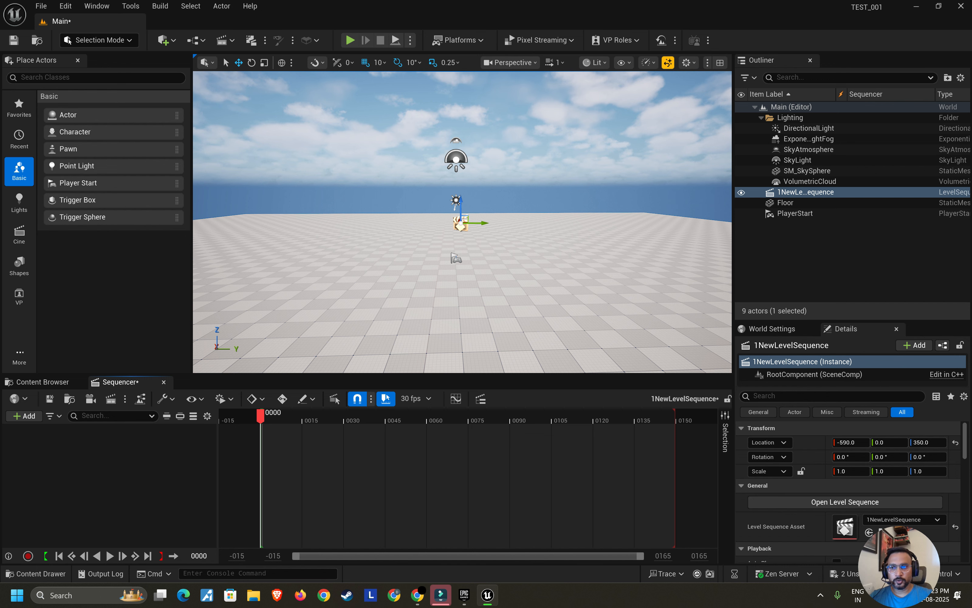
# Step: Return to the project content and open the dani folder inside MetaHumans
pyautogui.press('Up')
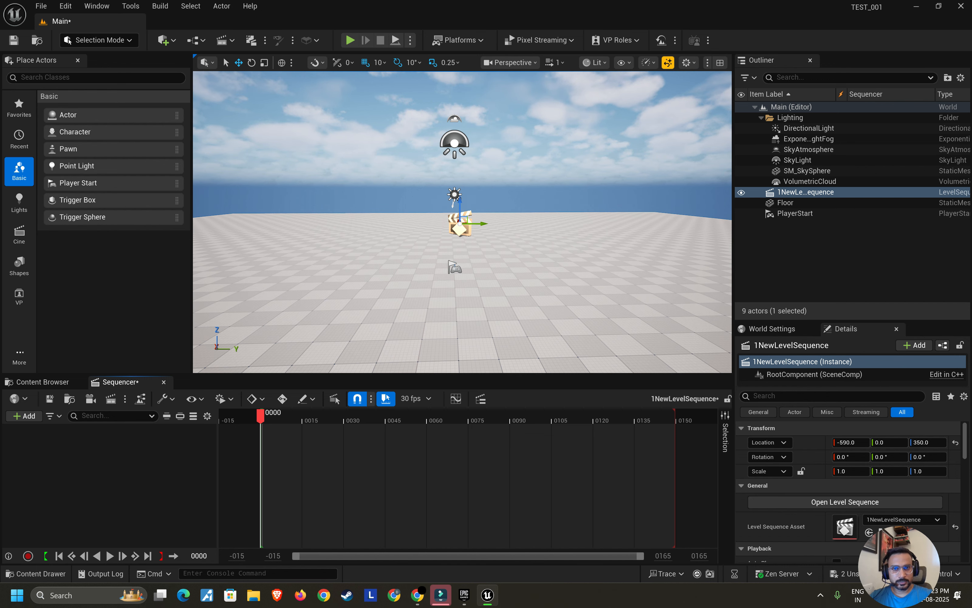
pyautogui.press('Down')
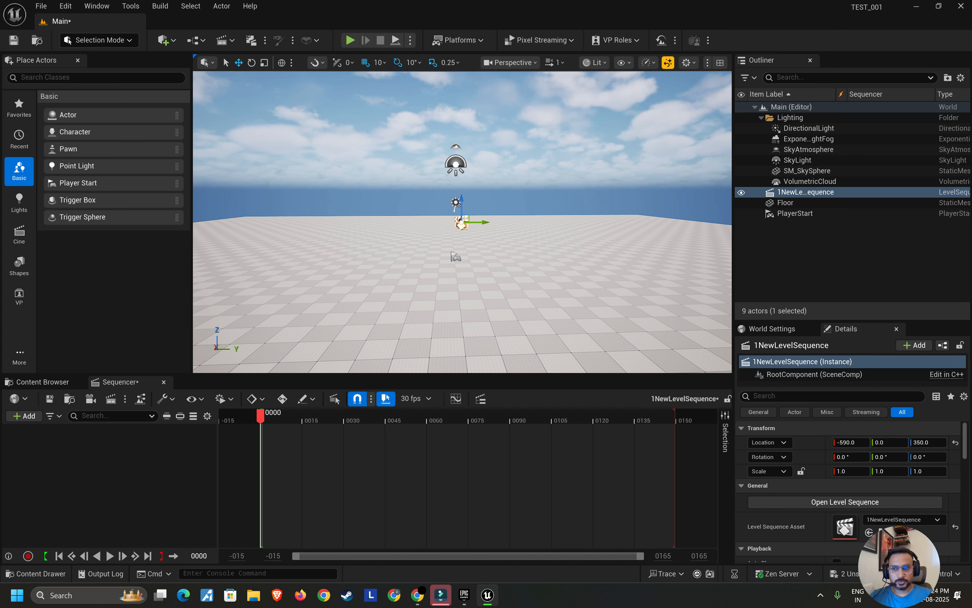
pyautogui.hotkey('ctrl', 'b')
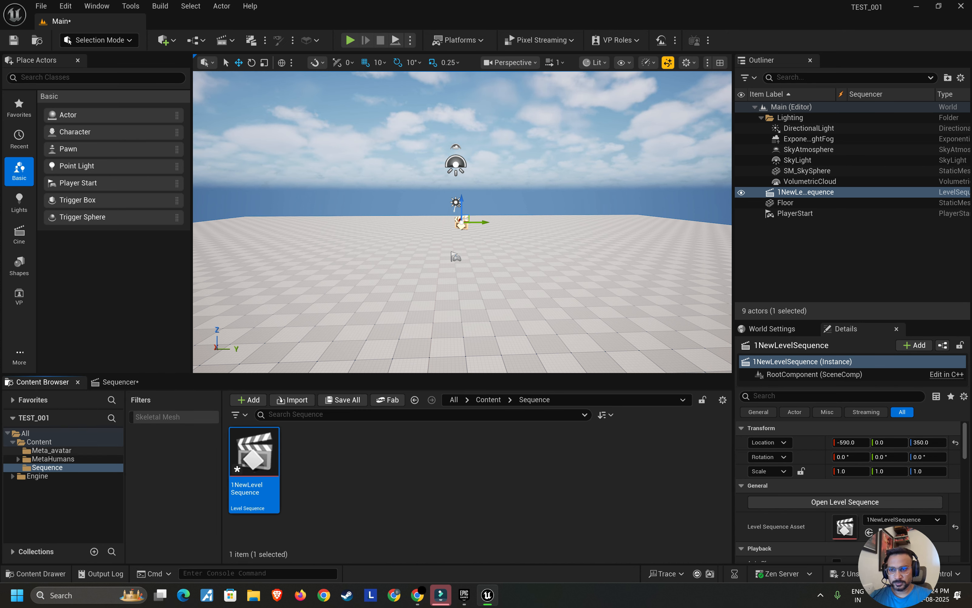
pyautogui.click(53, 458)
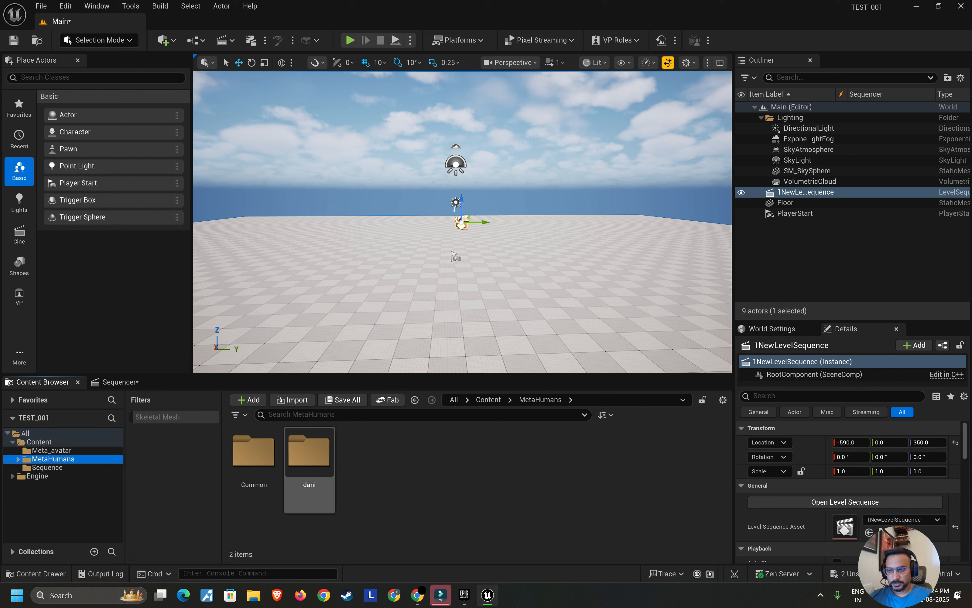
pyautogui.doubleClick(309, 452)
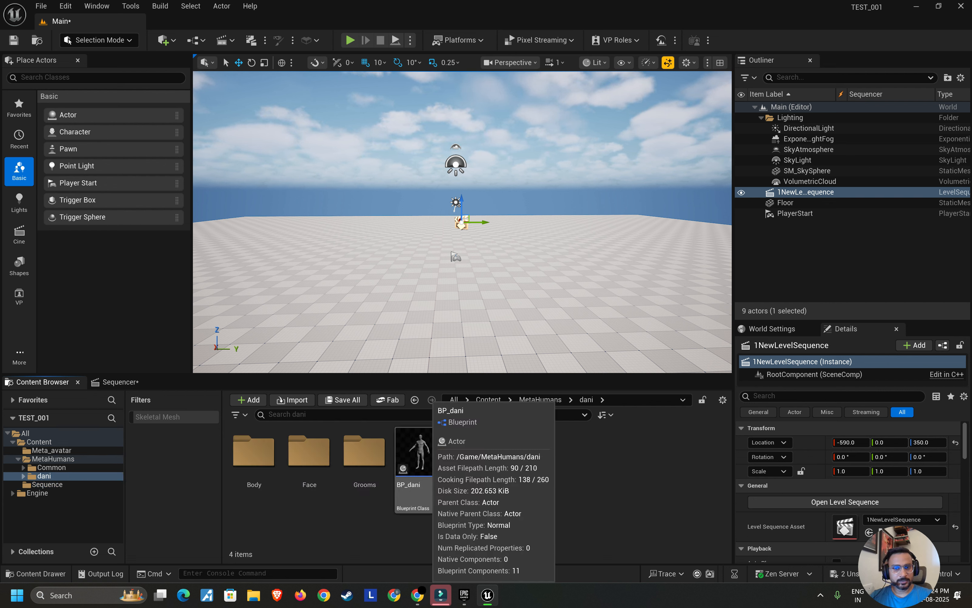
# Step: Try to add the BP_dani blueprint to the level's actor list, checking the level sequence actor's details
pyautogui.click(420, 459)
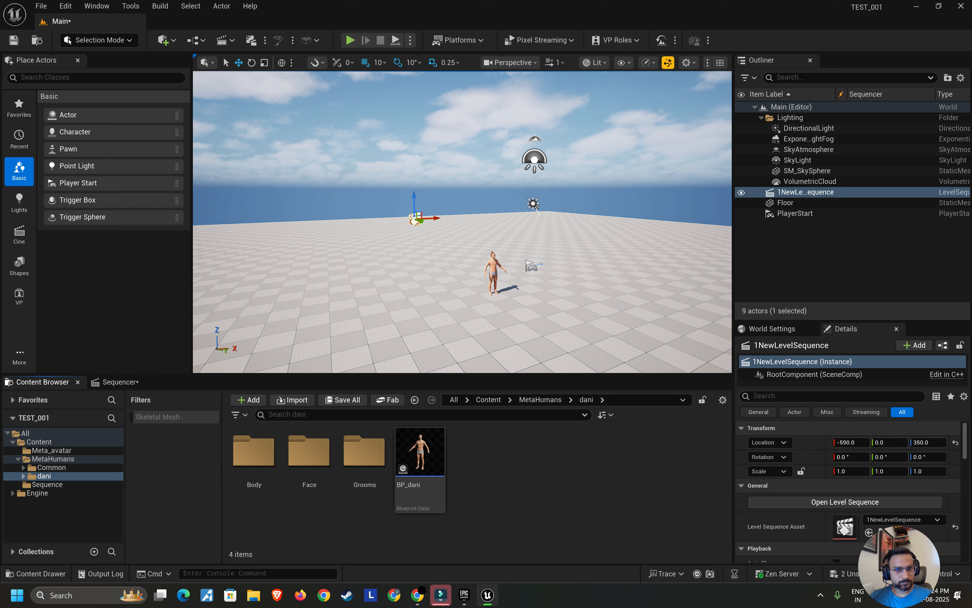
pyautogui.press('Down')
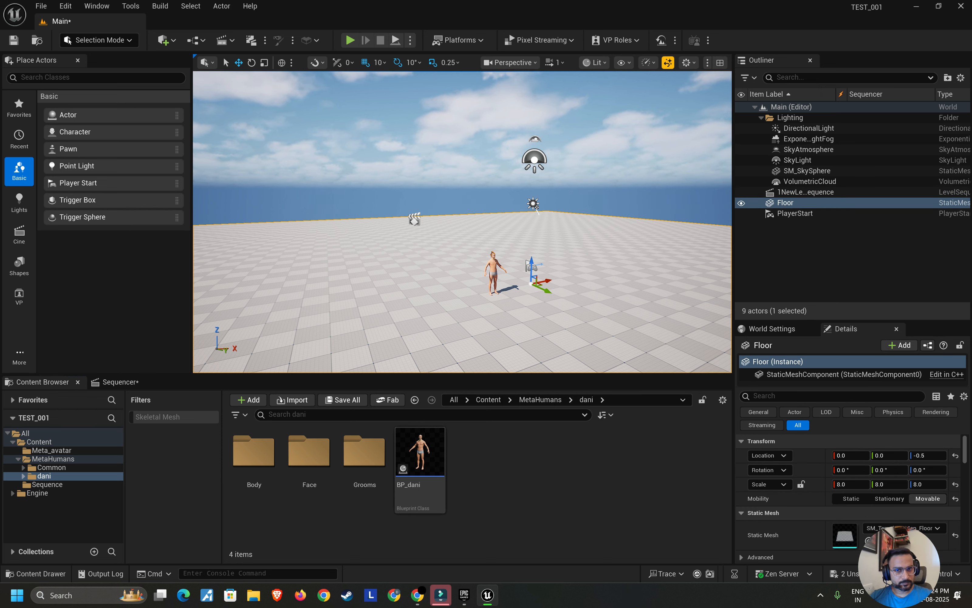
pyautogui.moveTo(420, 462); pyautogui.dragTo(827, 247)
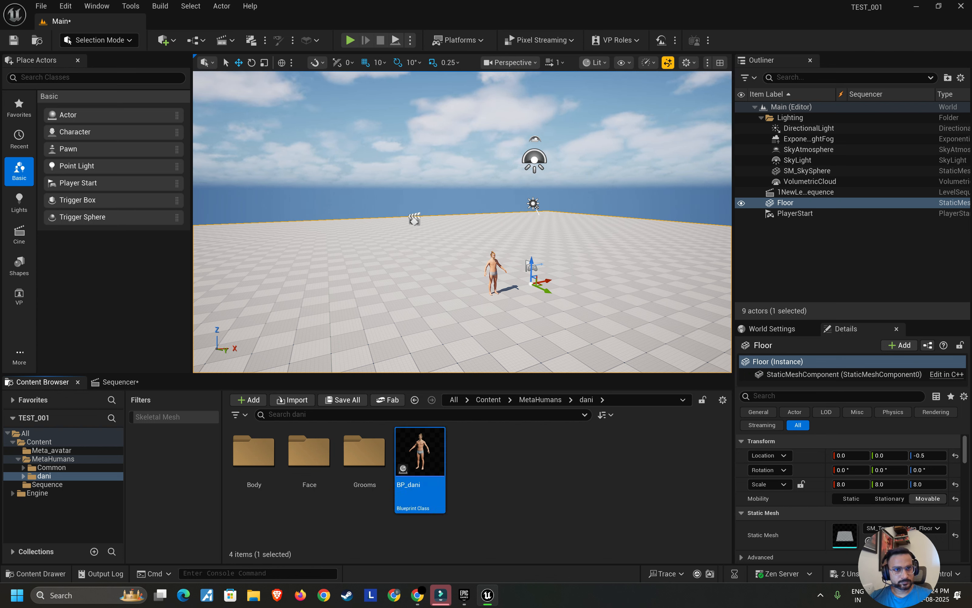
pyautogui.click(788, 192)
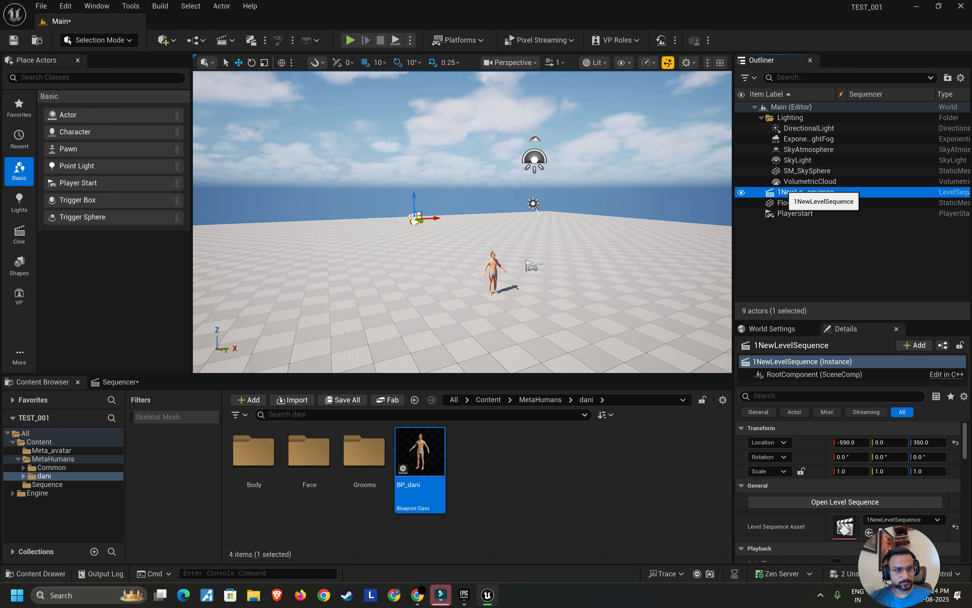
pyautogui.click(502, 471)
pyautogui.click(420, 469)
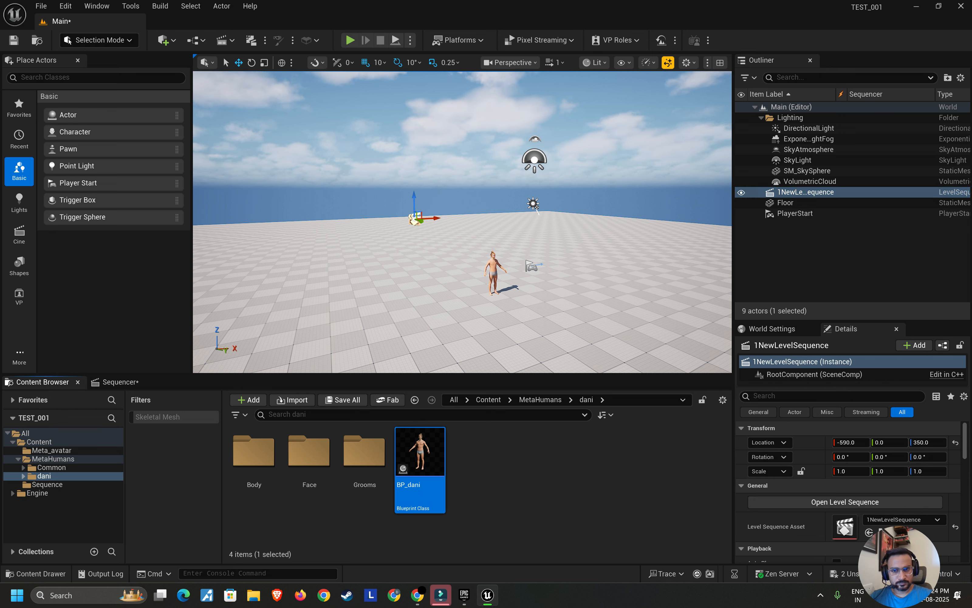
pyautogui.click(771, 329)
pyautogui.click(846, 329)
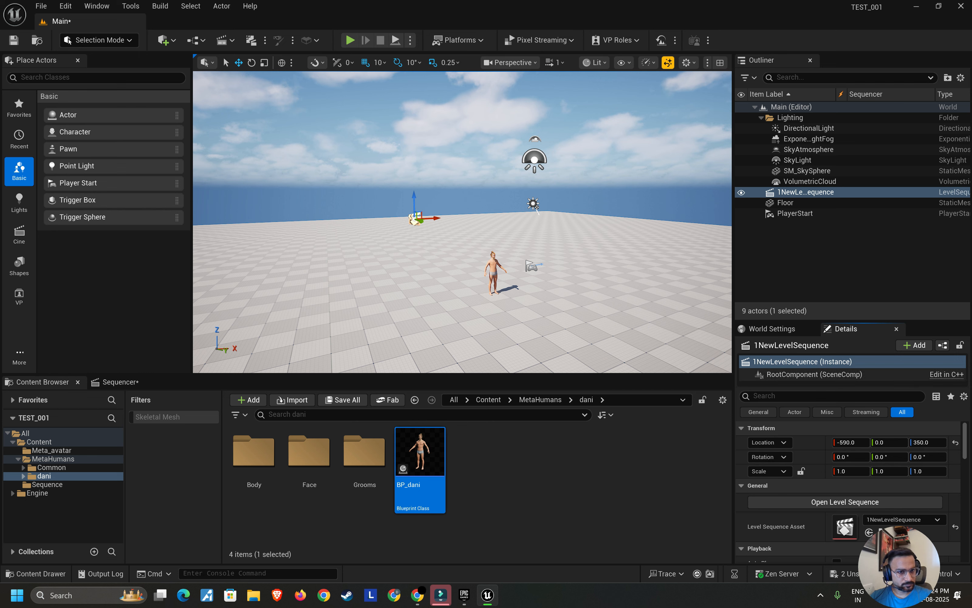
pyautogui.click(814, 373)
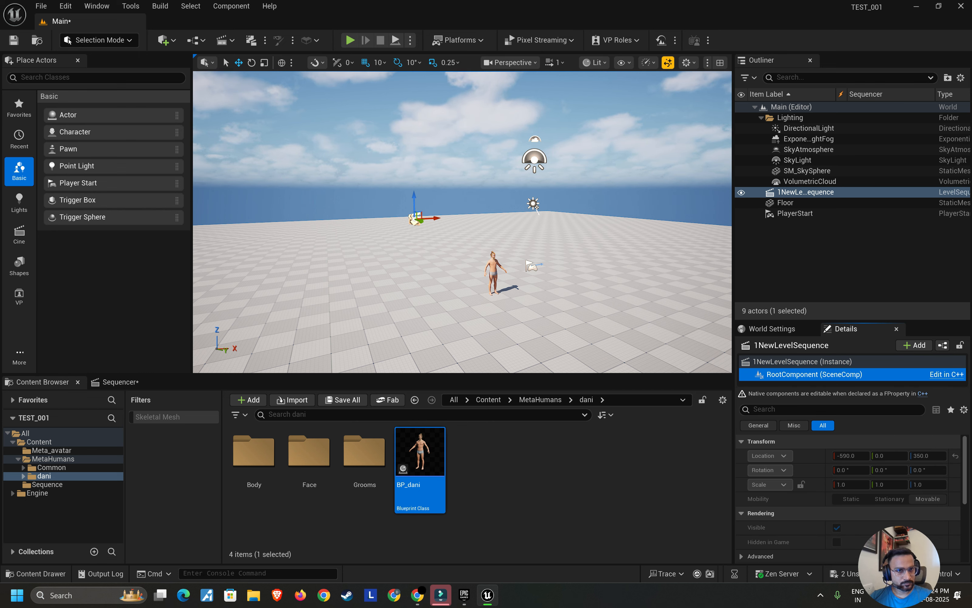
pyautogui.click(507, 471)
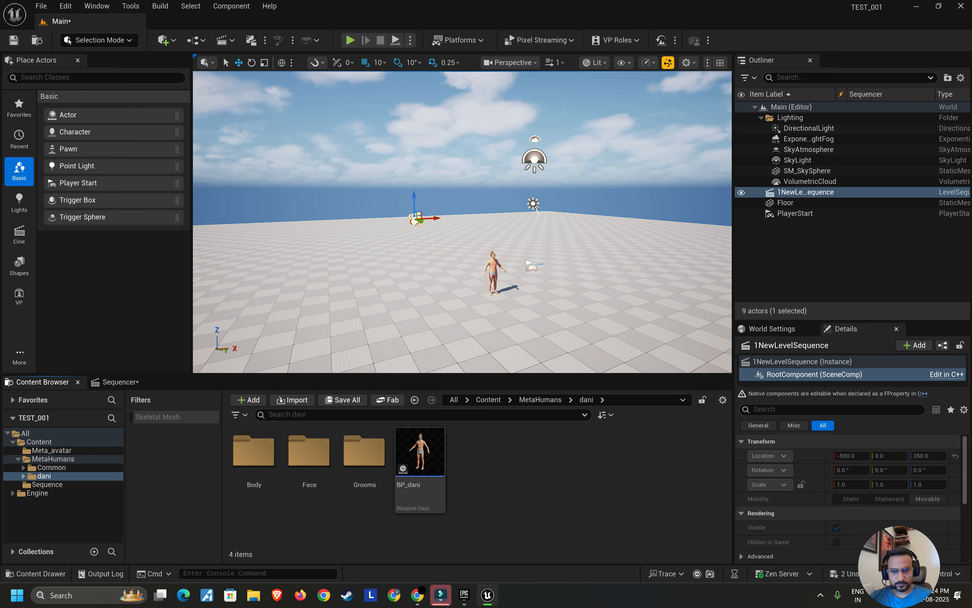
# Step: Place the BP_dani blueprint on the floor of the level at about X -400, Y 420, Z 0, and deselect it
pyautogui.click(420, 470)
pyautogui.moveTo(494, 294); pyautogui.dragTo(523, 349)
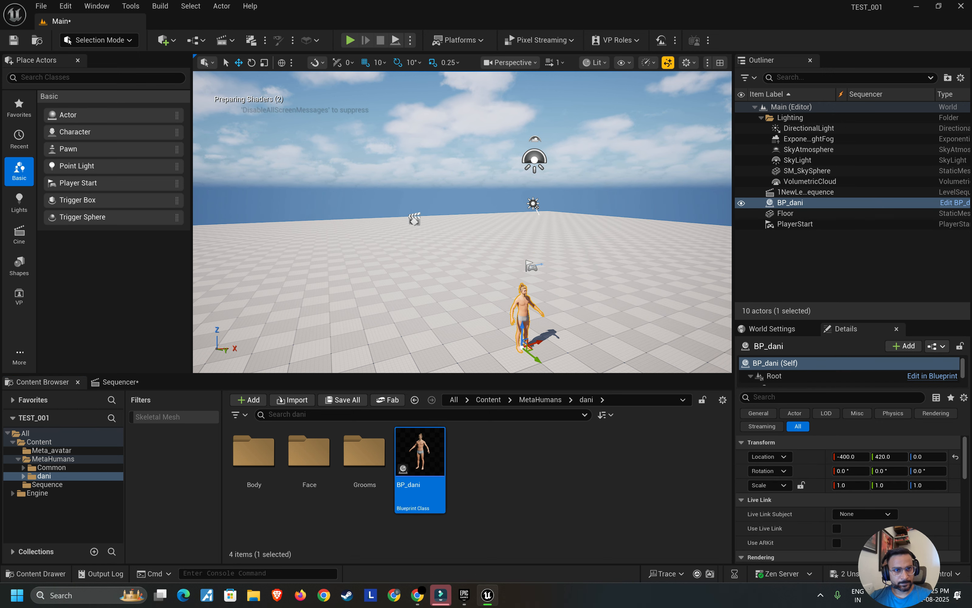
pyautogui.scroll(-3, 463, 222)
pyautogui.keyDown('alt'); pyautogui.moveTo(463, 241); pyautogui.dragTo(483, 230); pyautogui.keyUp('alt')
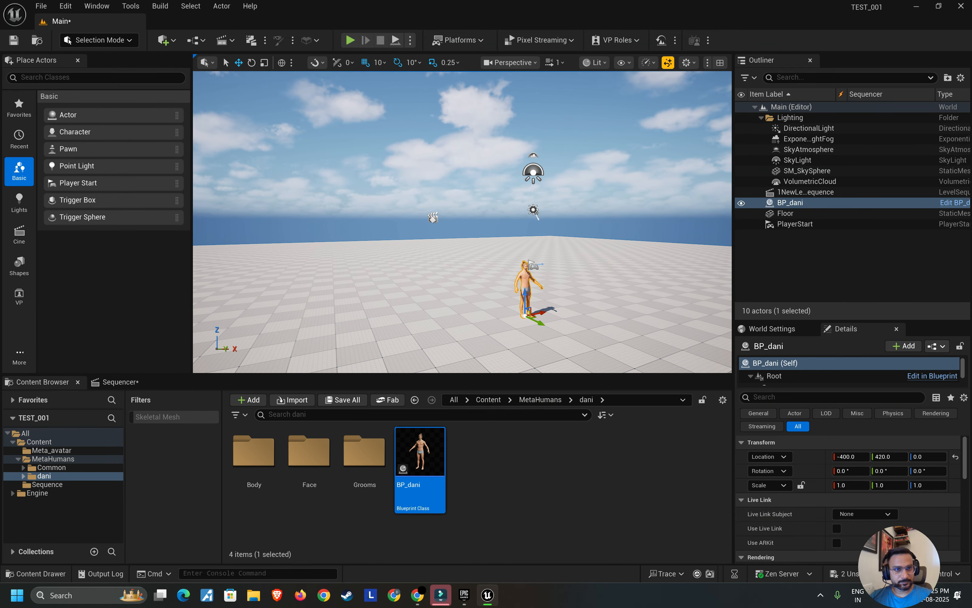
pyautogui.press('Escape')
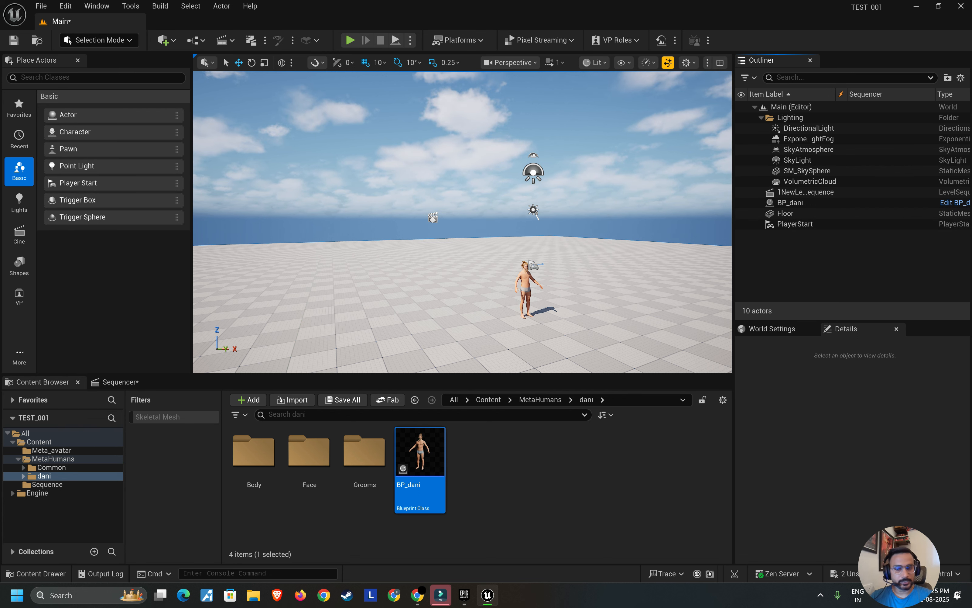
pyautogui.keyDown('alt'); pyautogui.moveTo(462, 230); pyautogui.dragTo(403, 241); pyautogui.keyUp('alt')
pyautogui.keyDown('alt'); pyautogui.moveTo(463, 229); pyautogui.dragTo(522, 245); pyautogui.keyUp('alt')
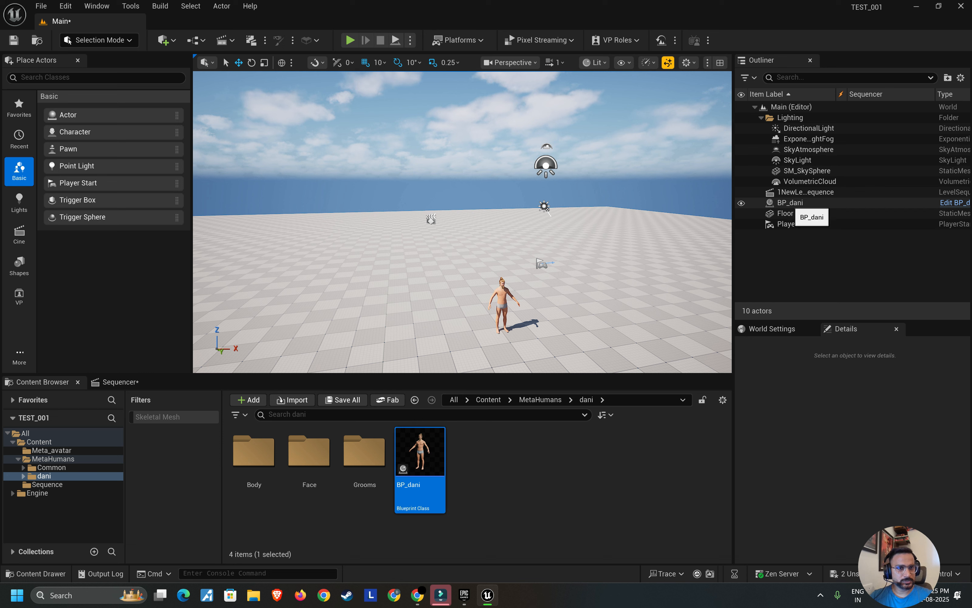
# Step: Select the placed BP_dani actor and examine its properties under the General and All filters, with the Transform section collapsed
pyautogui.click(791, 203)
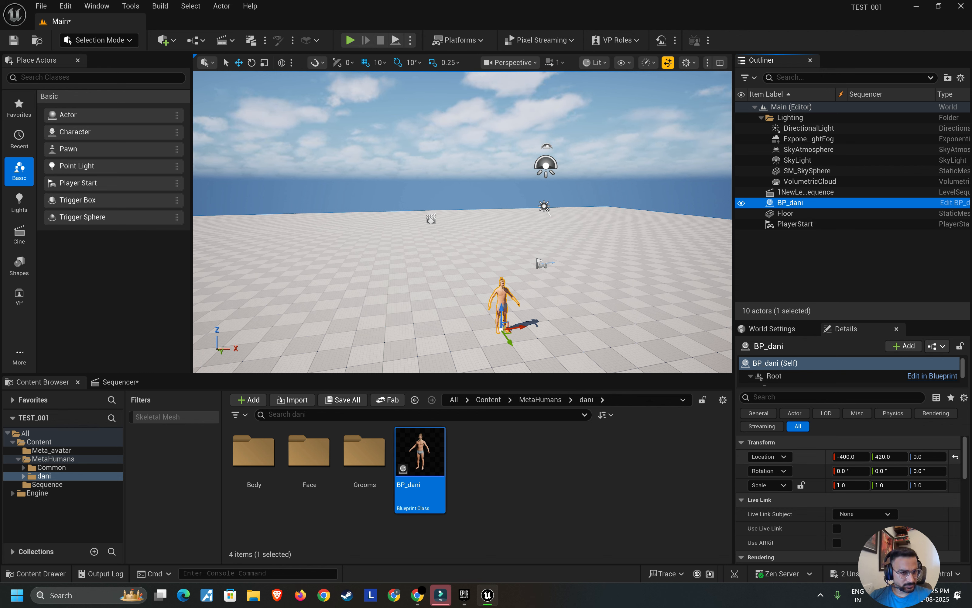
pyautogui.click(761, 442)
pyautogui.click(790, 203)
pyautogui.click(759, 413)
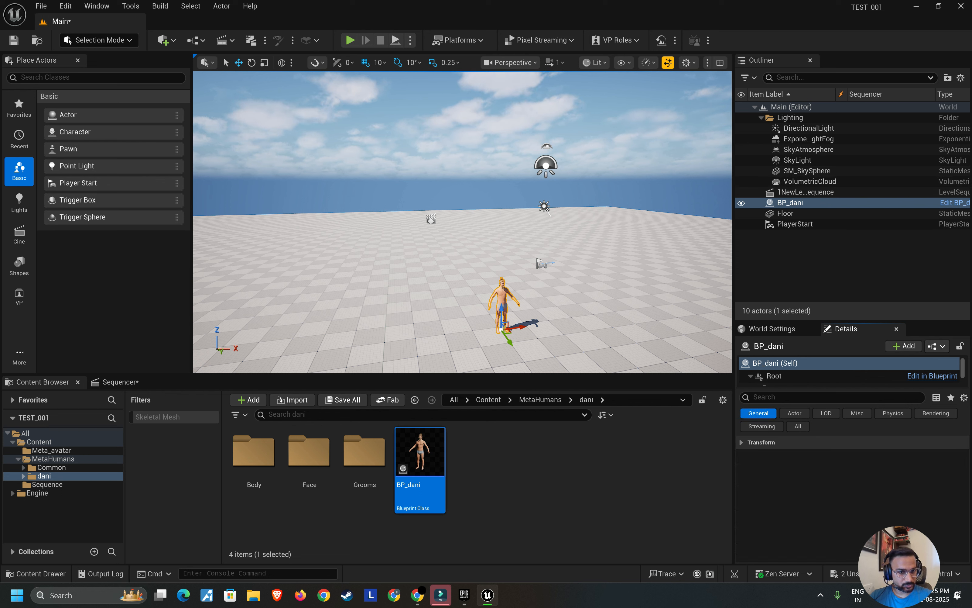
pyautogui.click(798, 426)
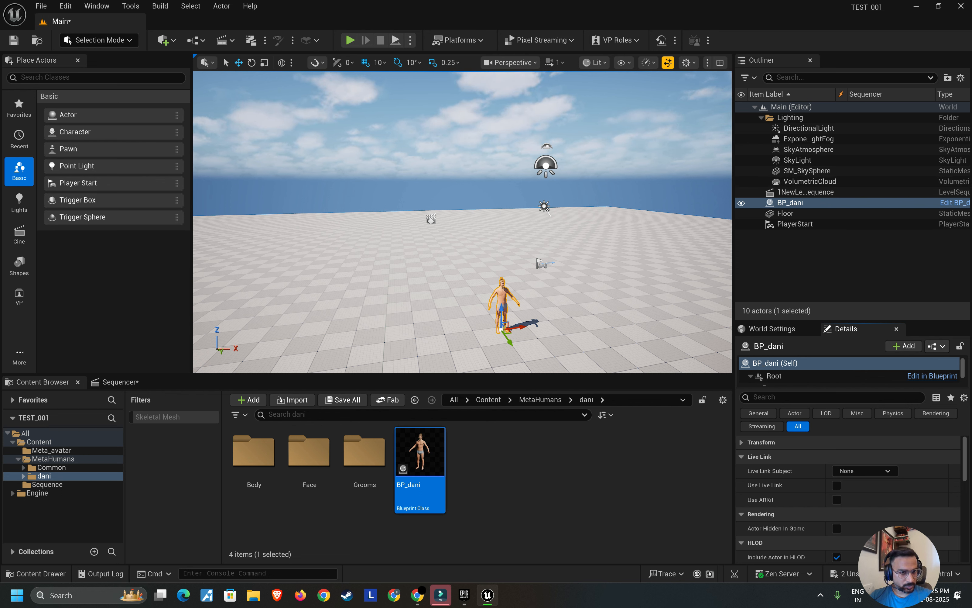
# Step: Expand BP_dani's transform properties and reset its location to the world origin at 0, 0, 0
pyautogui.click(761, 442)
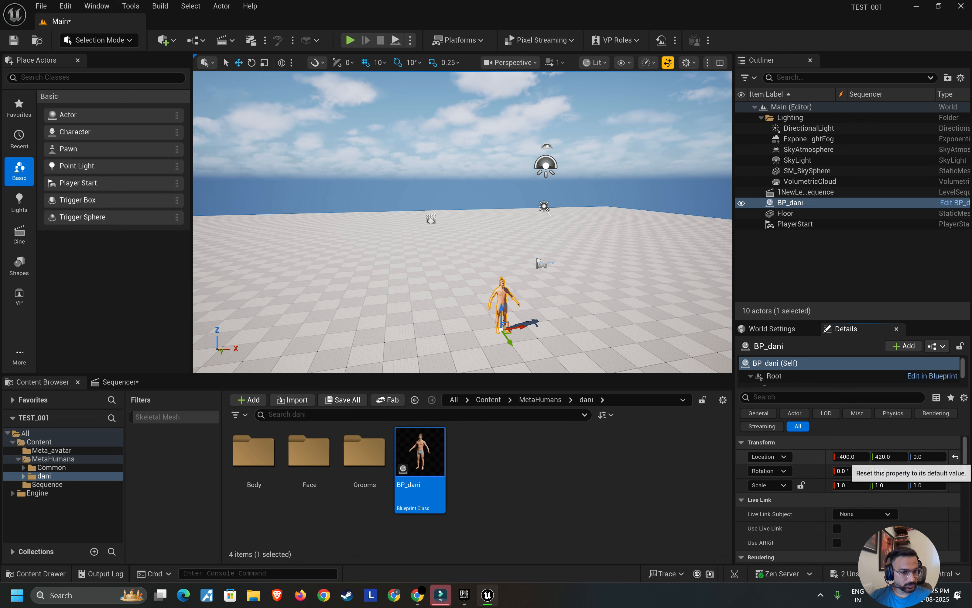
pyautogui.click(955, 457)
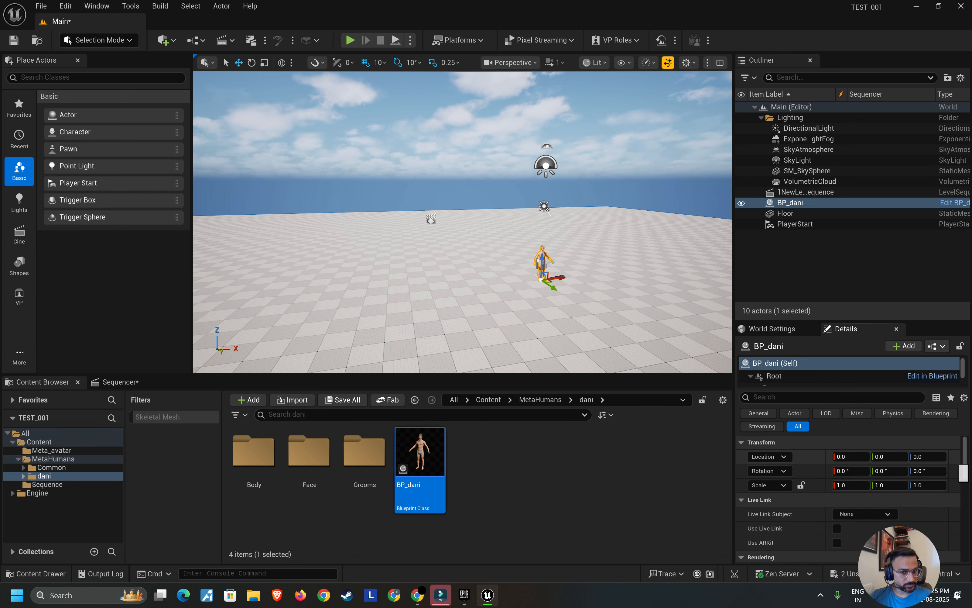
pyautogui.moveTo(462, 222); pyautogui.dragTo(471, 245, button='right')
pyautogui.scroll(3, 462, 222)
pyautogui.press('capslock')
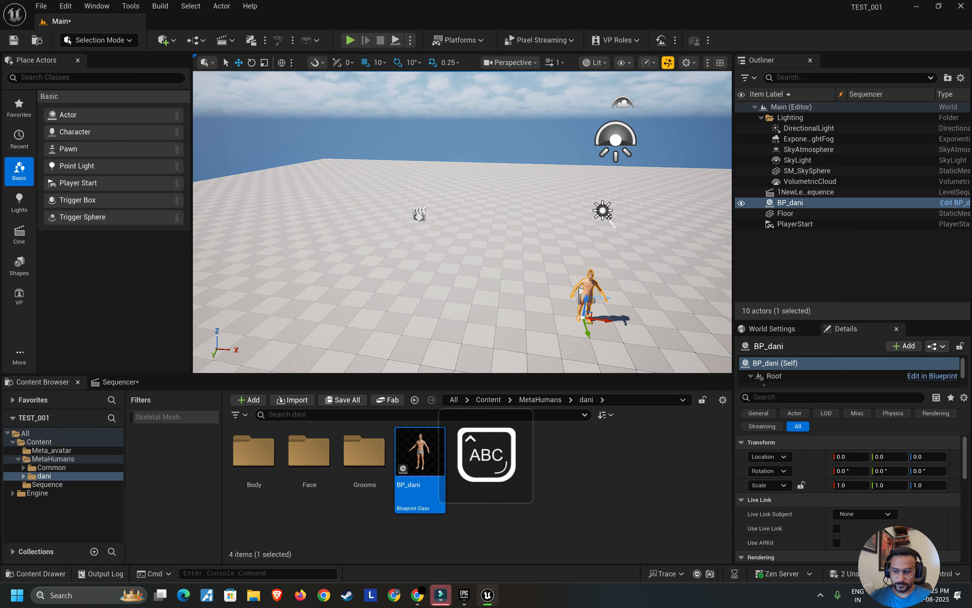
pyautogui.press('capslock')
pyautogui.moveTo(463, 222); pyautogui.dragTo(483, 205, button='right')
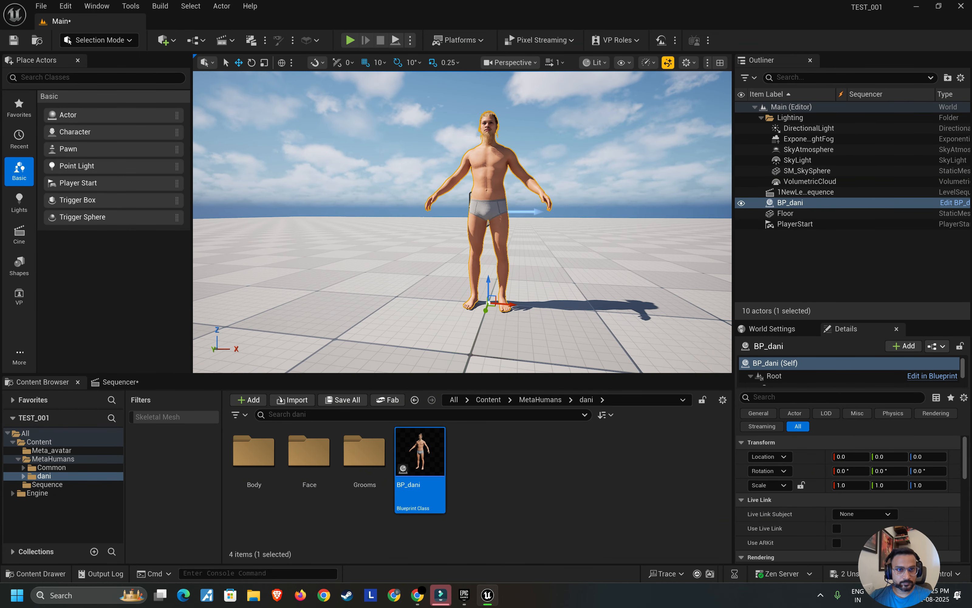
# Step: Add a Cine Camera Actor to the level in front of the BP_dani character
pyautogui.click(562, 262)
pyautogui.press('Up')
pyautogui.press('Up')
pyautogui.press('Up')
pyautogui.press('Up')
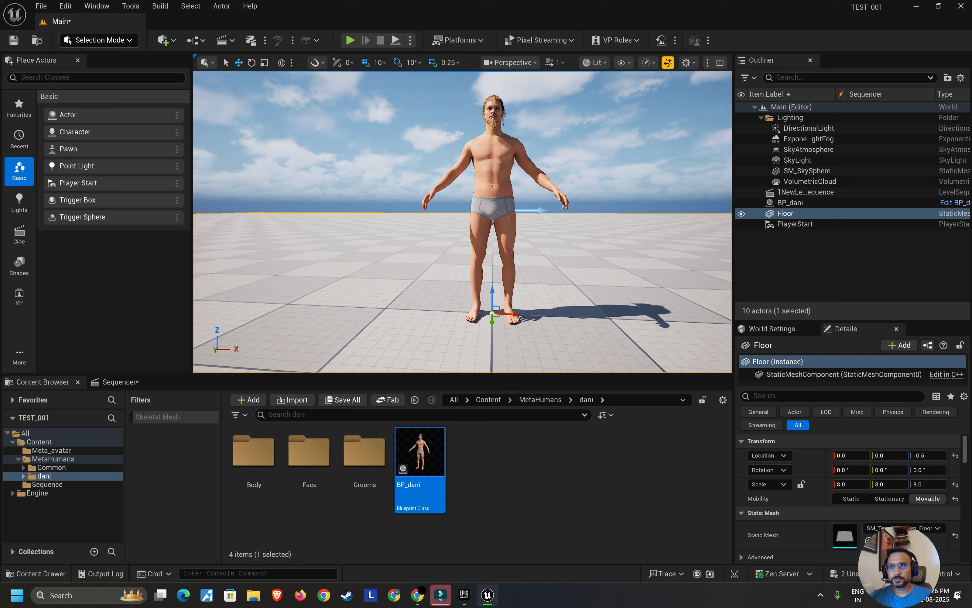
pyautogui.click(69, 40)
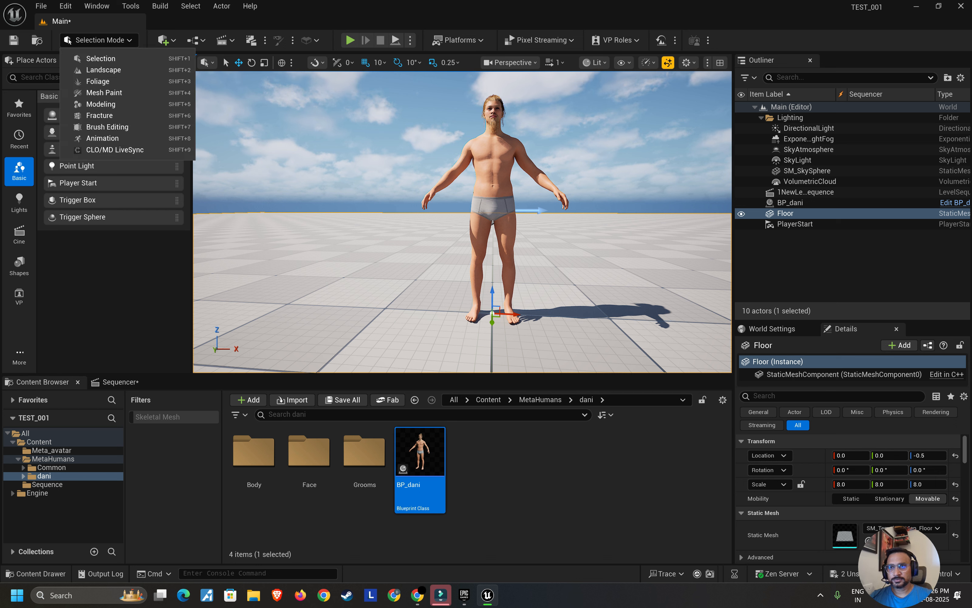
pyautogui.click(165, 40)
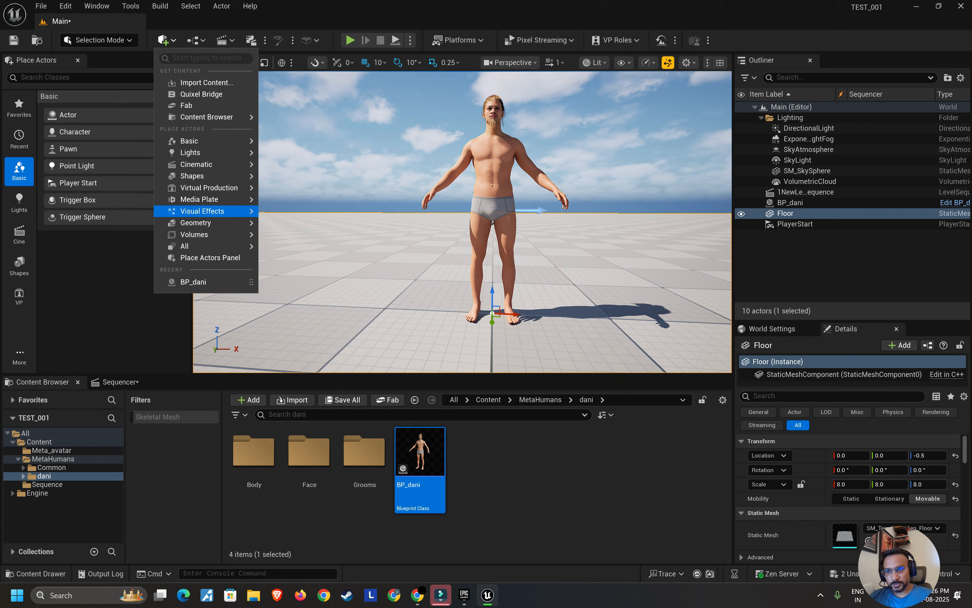
pyautogui.moveTo(205, 165)
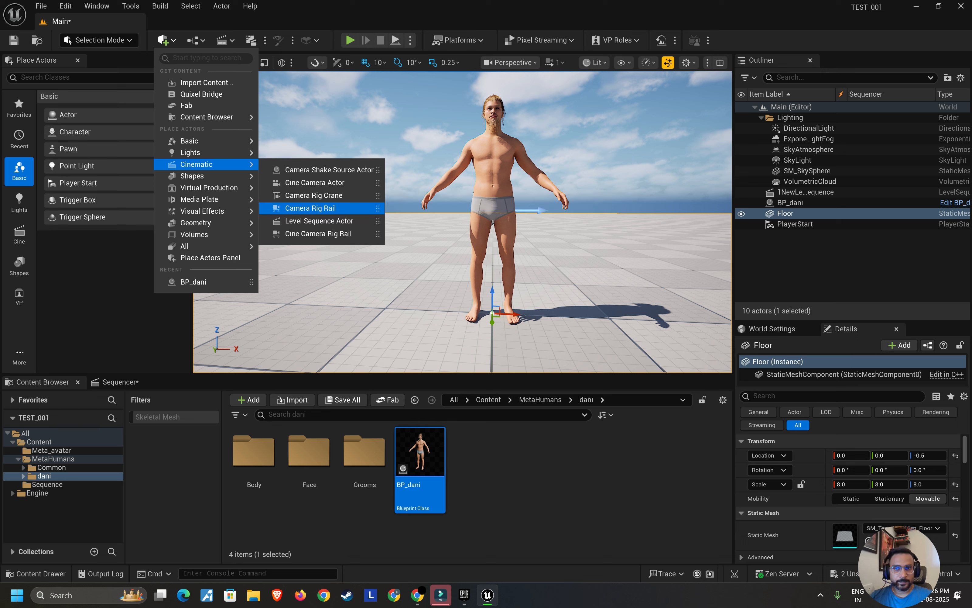
pyautogui.click(314, 182)
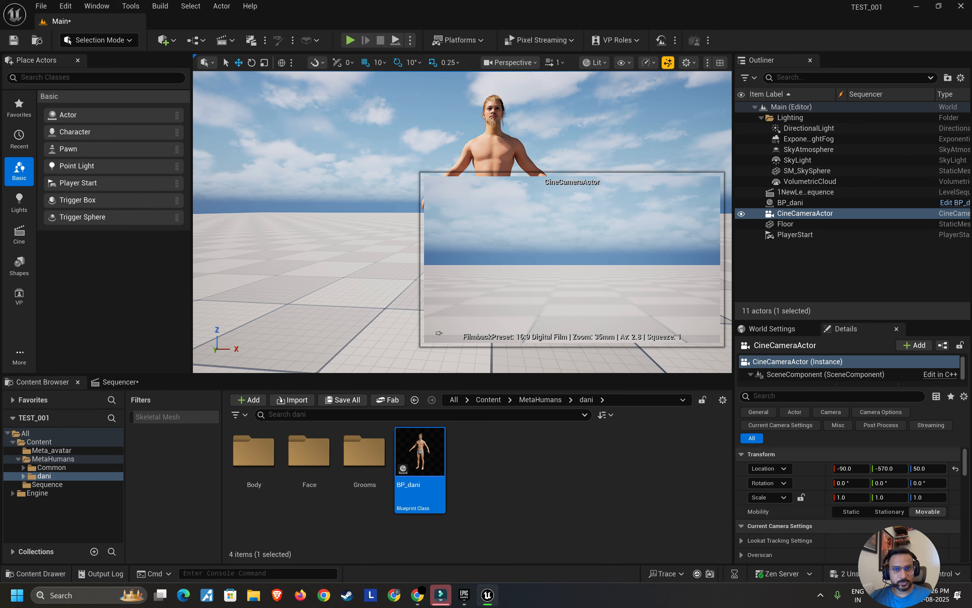
pyautogui.press('Down')
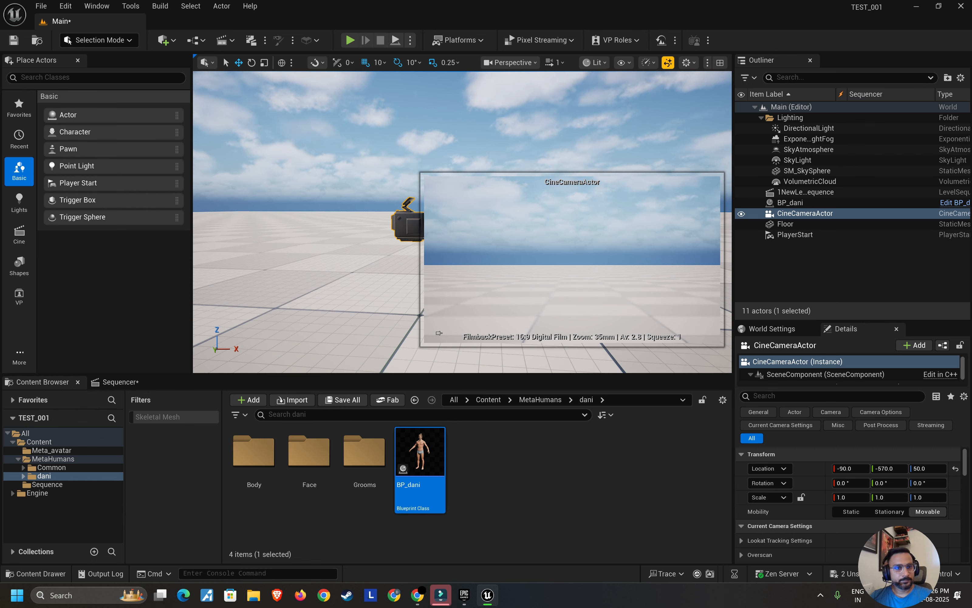
# Step: Frame the CineCameraActor in the viewport and examine where it sits relative to BP_dani
pyautogui.rightClick(802, 213)
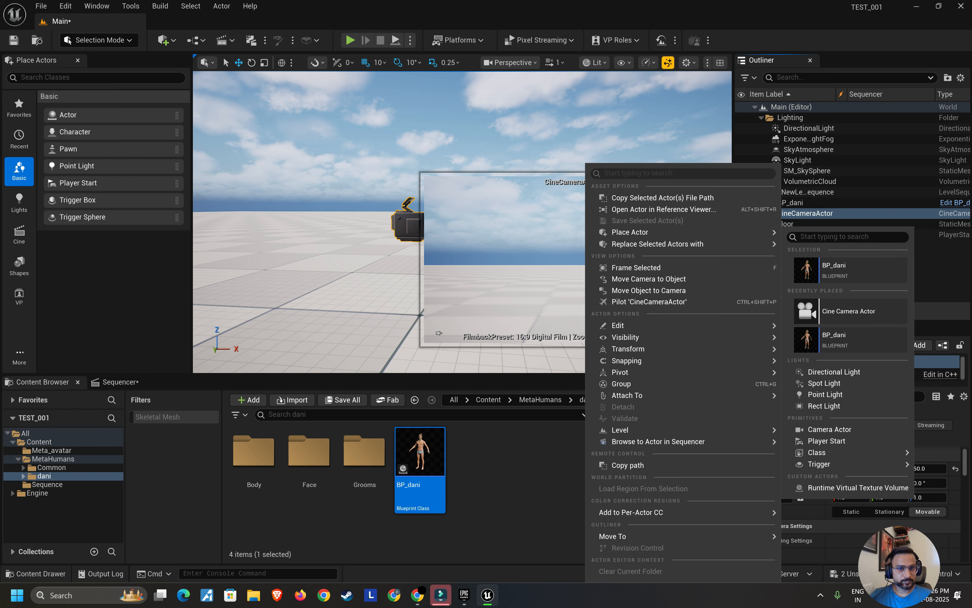
pyautogui.moveTo(643, 232)
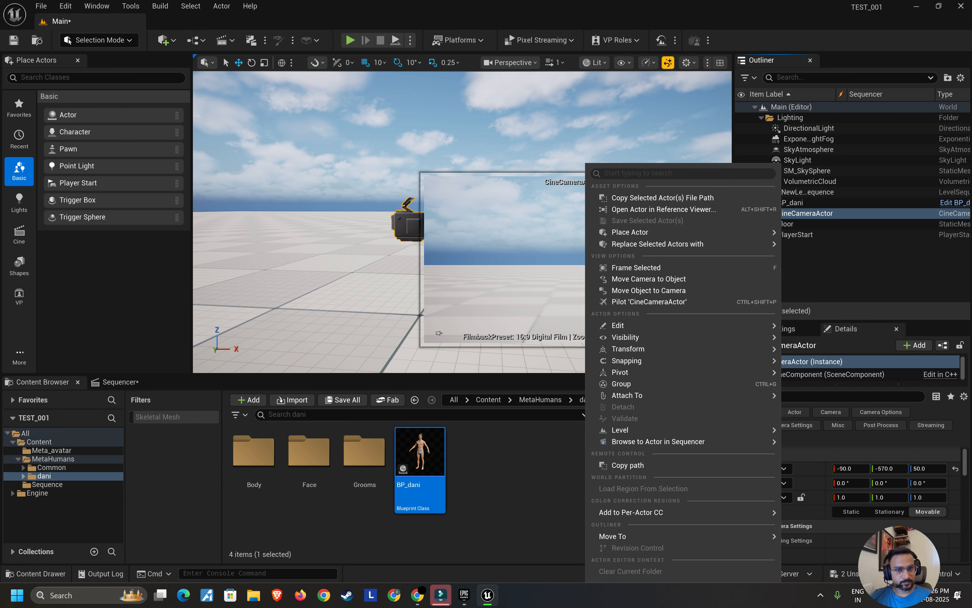
pyautogui.press('Escape')
pyautogui.press('f')
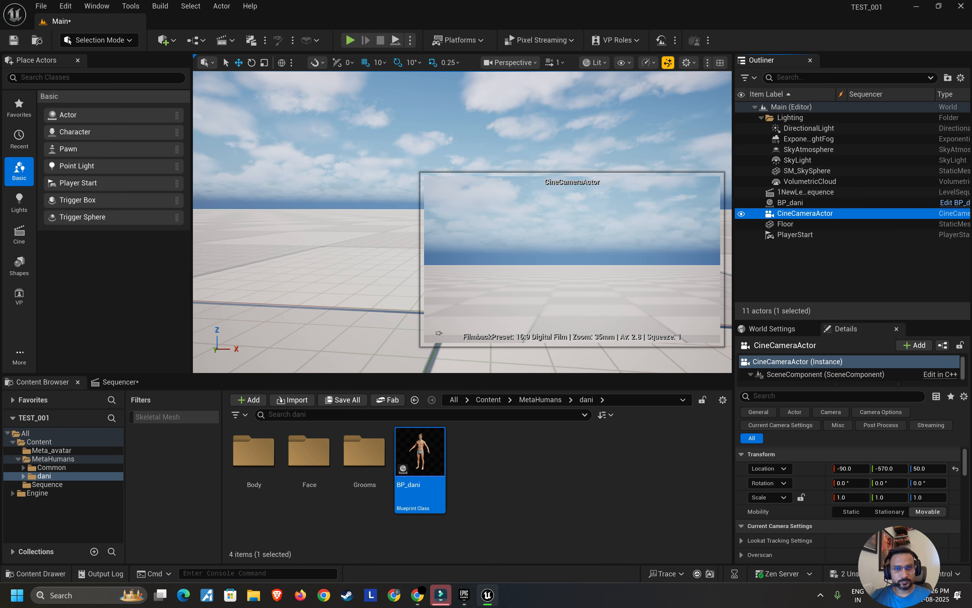
pyautogui.scroll(-5, 305, 221)
pyautogui.keyDown('alt'); pyautogui.moveTo(305, 201); pyautogui.dragTo(458, 253); pyautogui.keyUp('alt')
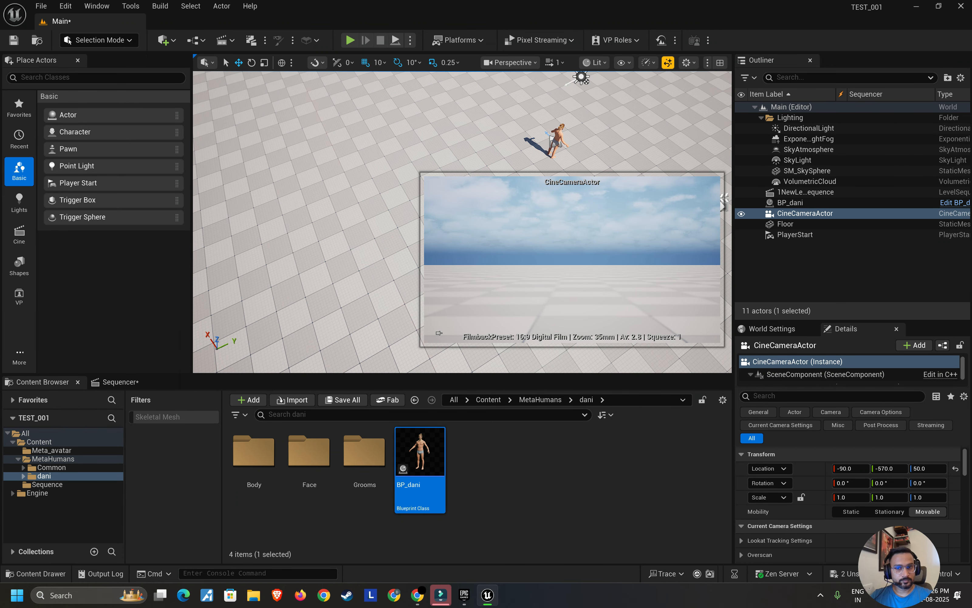
# Step: Bring up the level sequence editor and check the CineCameraActor's visibility and preview, alternating selection between it and the floor
pyautogui.click(120, 382)
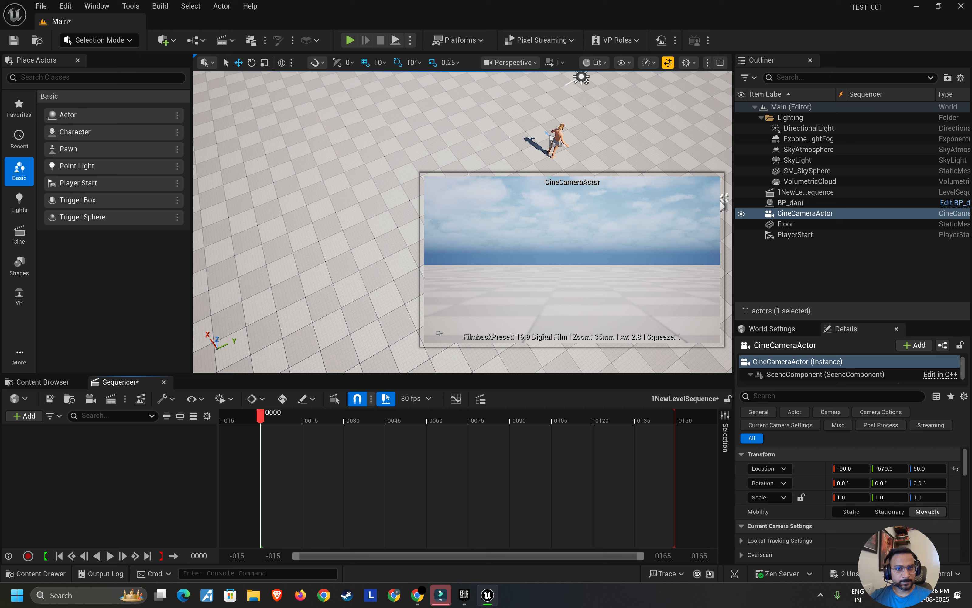
pyautogui.click(741, 213)
pyautogui.click(742, 213)
pyautogui.click(362, 201)
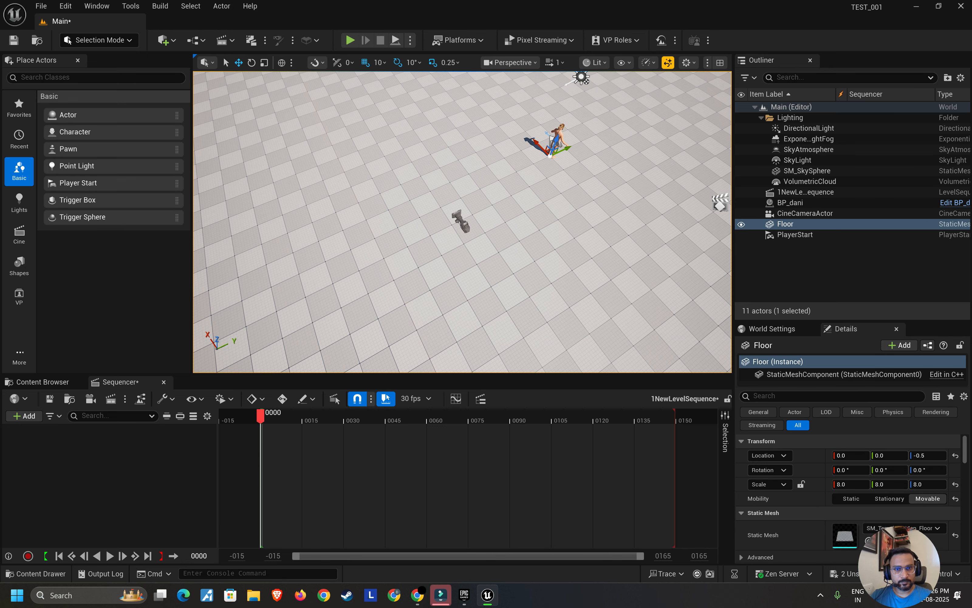
pyautogui.click(805, 213)
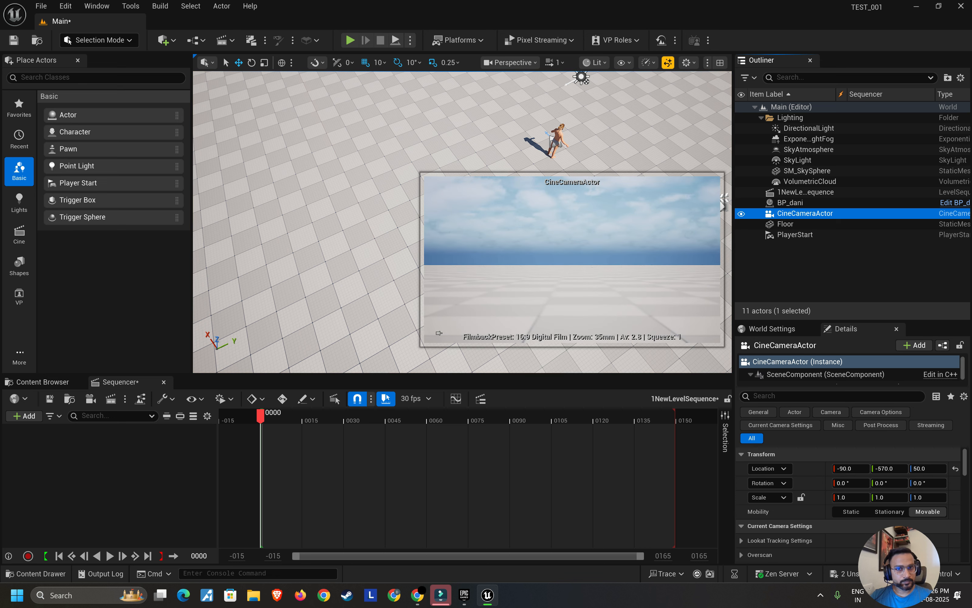
pyautogui.click(361, 201)
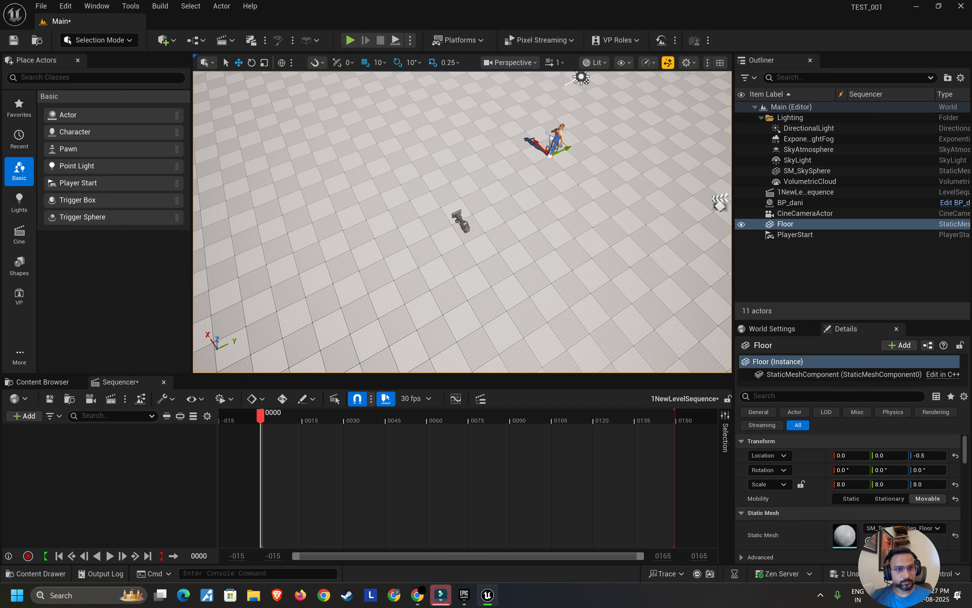
# Step: Select the CineCameraActor, reset its location to the origin, and move it to about X -614, Y 18, Z 114
pyautogui.click(461, 221)
pyautogui.keyDown('alt'); pyautogui.moveTo(461, 221); pyautogui.dragTo(557, 222); pyautogui.keyUp('alt')
pyautogui.click(439, 333)
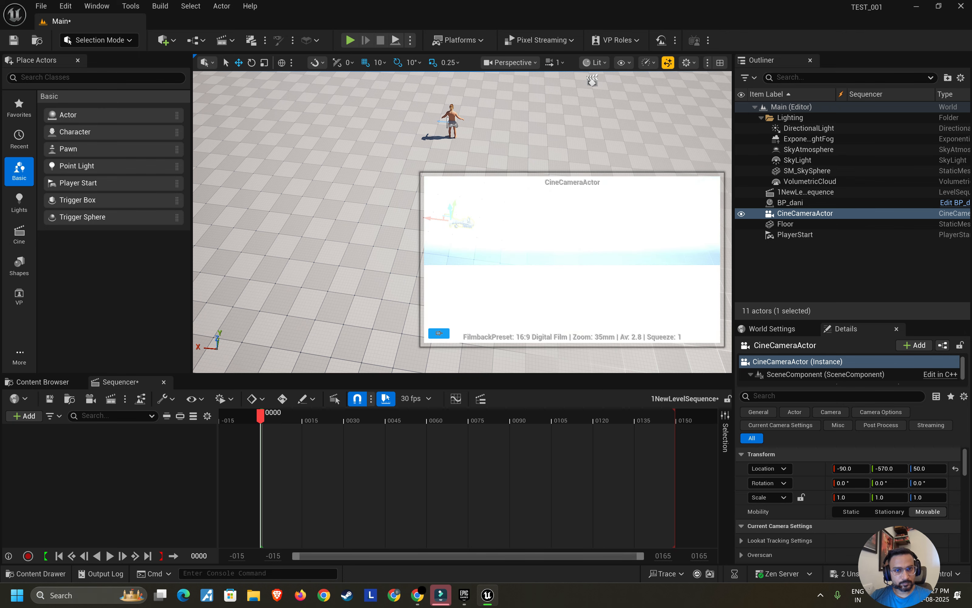
pyautogui.keyDown('alt'); pyautogui.moveTo(362, 221); pyautogui.dragTo(241, 197); pyautogui.keyUp('alt')
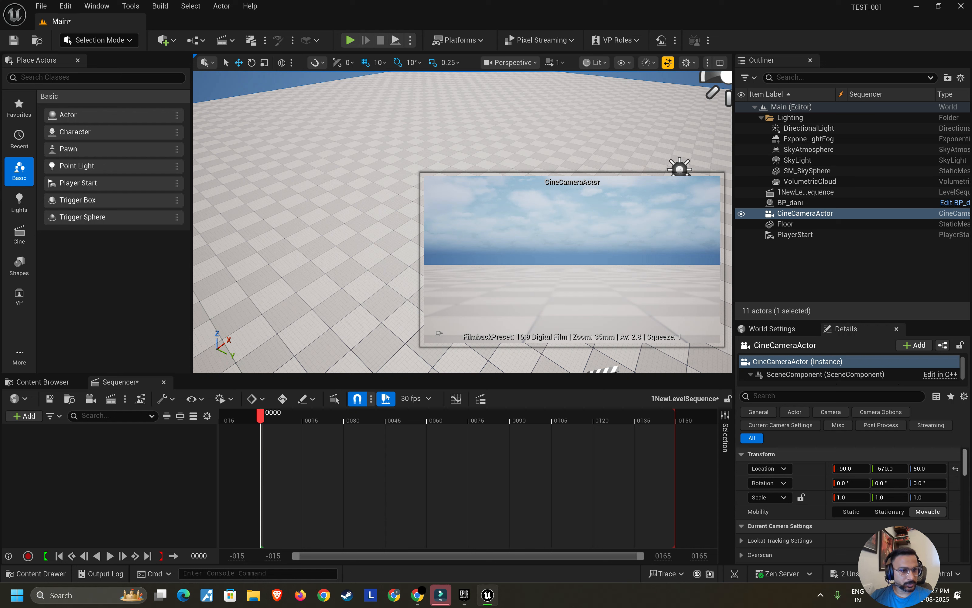
pyautogui.click(955, 468)
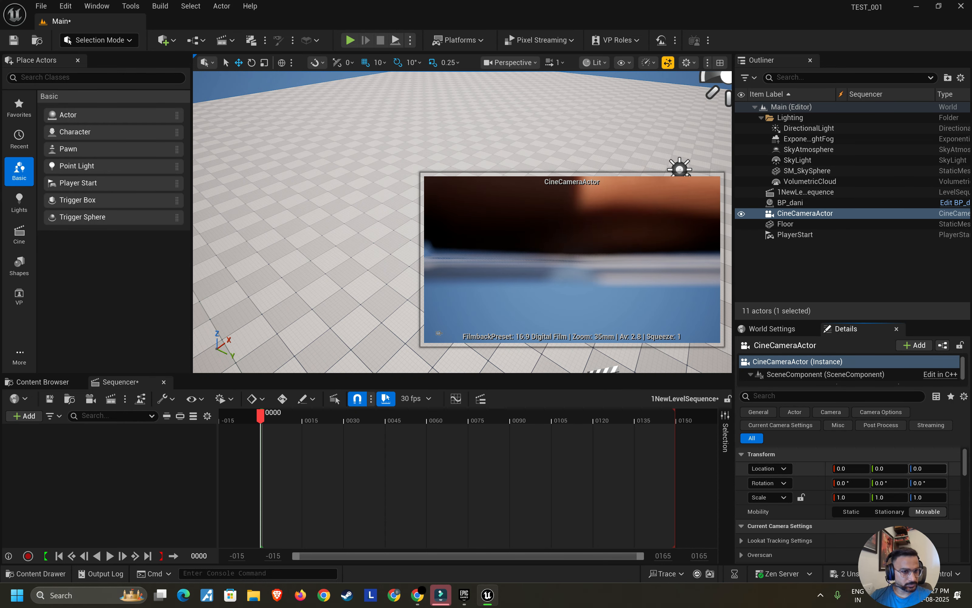
pyautogui.moveTo(887, 469); pyautogui.dragTo(943, 468)
pyautogui.moveTo(851, 468); pyautogui.dragTo(747, 468)
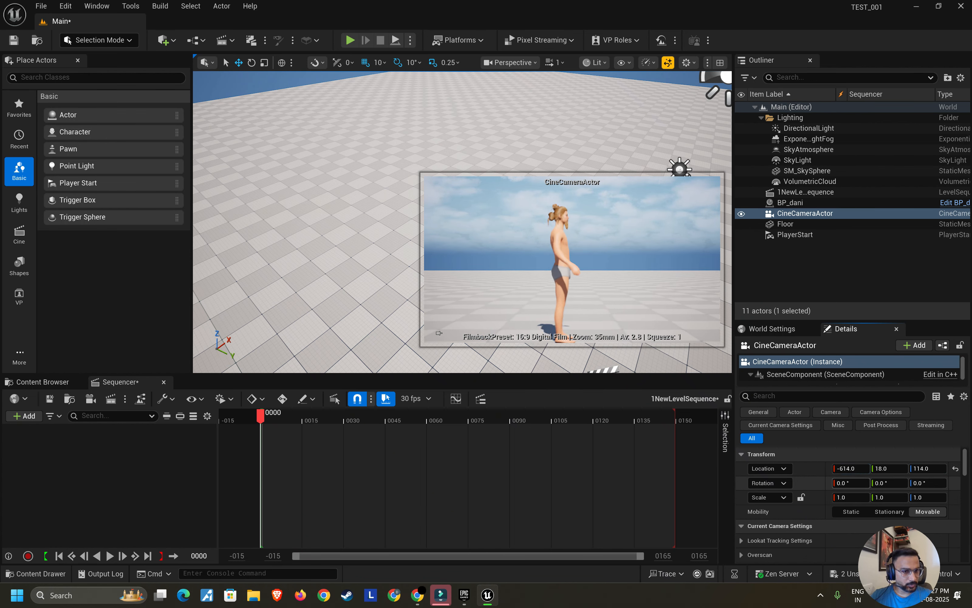
# Step: Rotate the CineCameraActor to -90° about Z and reposition it at about X 5, Y 616, Z 110 to face BP_dani
pyautogui.moveTo(889, 483); pyautogui.dragTo(916, 483)
pyautogui.click(920, 483)
pyautogui.write('-90')
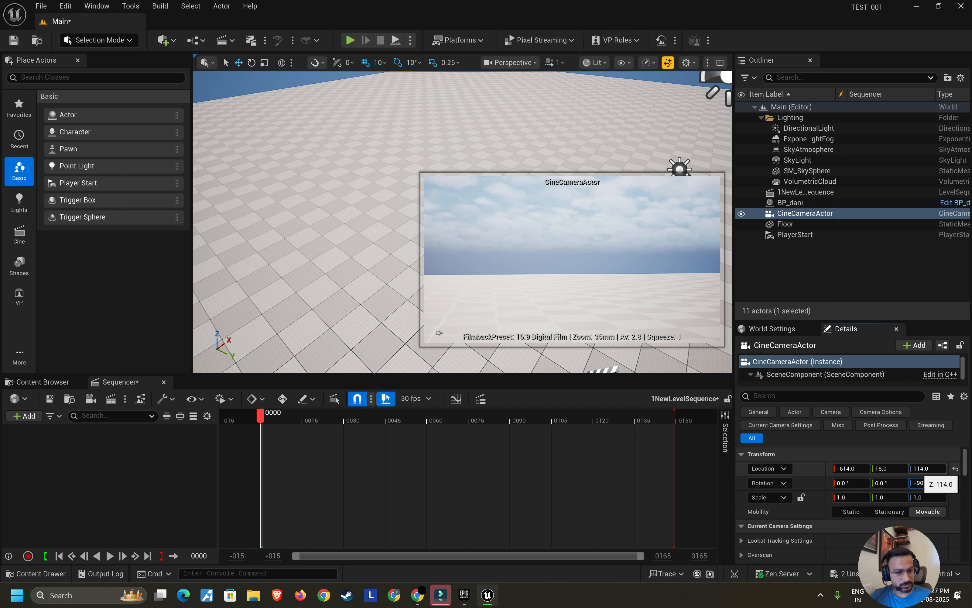
pyautogui.press('Return')
pyautogui.moveTo(884, 468); pyautogui.dragTo(944, 468)
pyautogui.moveTo(850, 468); pyautogui.dragTo(898, 468)
pyautogui.moveTo(929, 468)
pyautogui.mouseDown()
pyautogui.moveTo(937, 468)
pyautogui.moveTo(928, 469)
pyautogui.mouseUp()
pyautogui.moveTo(890, 468); pyautogui.dragTo(918, 468)
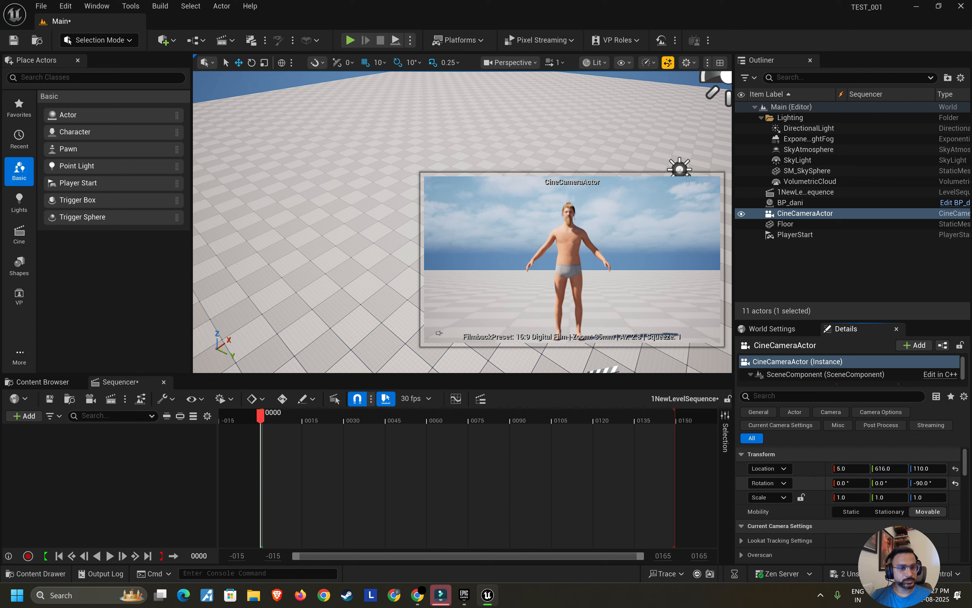
# Step: Add the BP_dani actor to 1NewLevelSequence as a track and close the Anim Layers window
pyautogui.moveTo(321, 262); pyautogui.dragTo(322, 217, button='right')
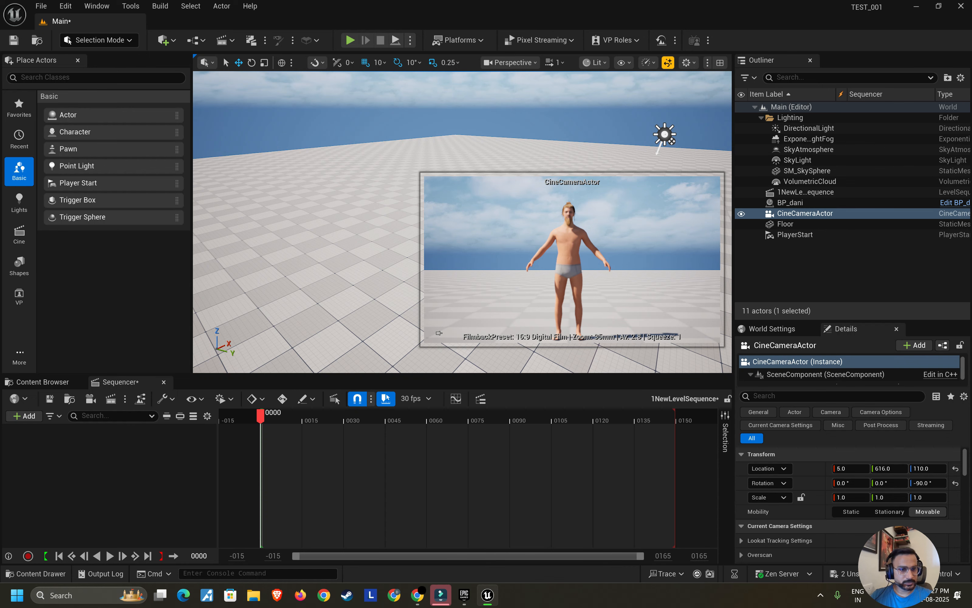
pyautogui.press('Escape')
pyautogui.moveTo(402, 222); pyautogui.dragTo(422, 205, button='right')
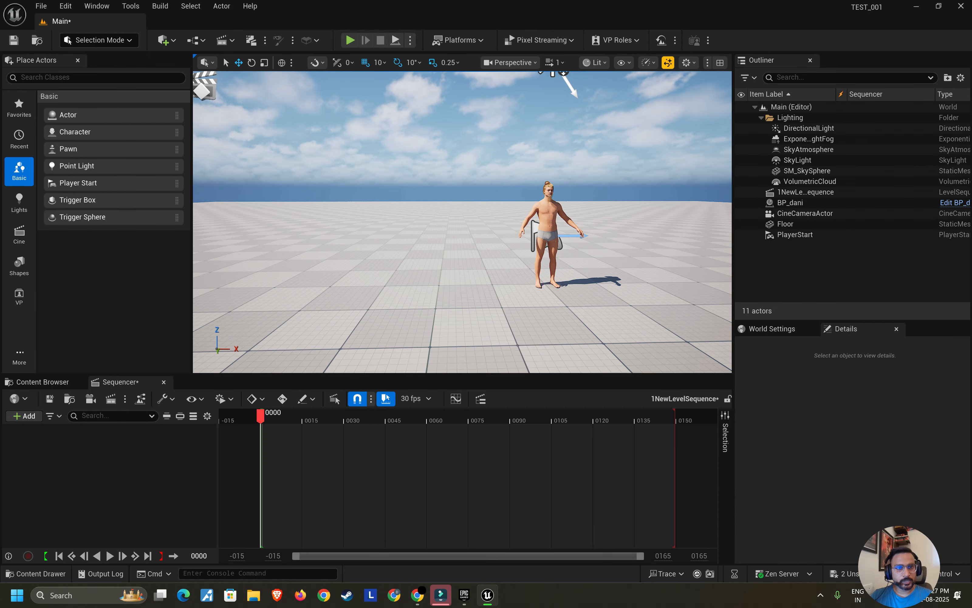
pyautogui.click(790, 203)
pyautogui.moveTo(790, 203); pyautogui.dragTo(112, 463)
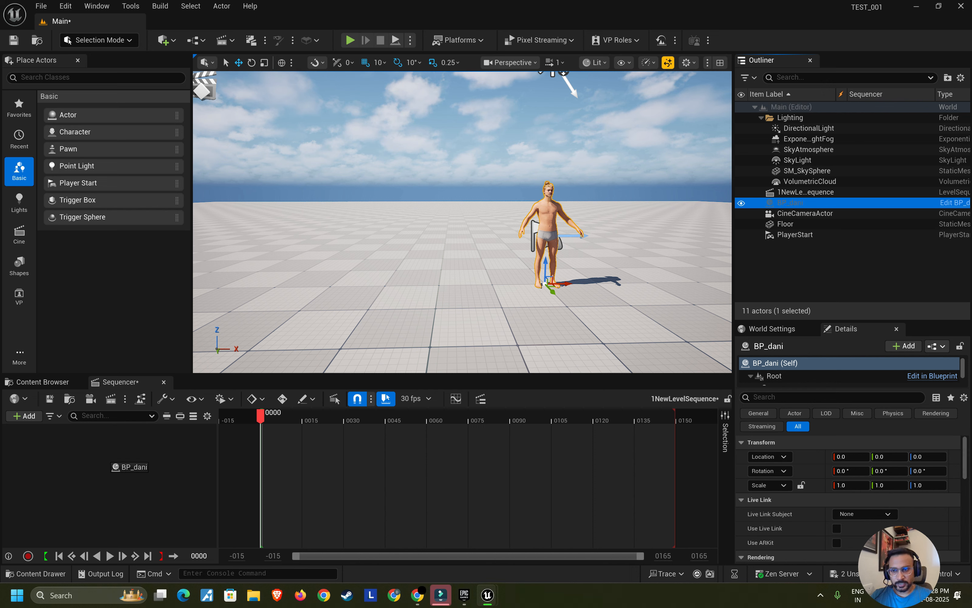
pyautogui.moveTo(790, 203); pyautogui.dragTo(108, 462)
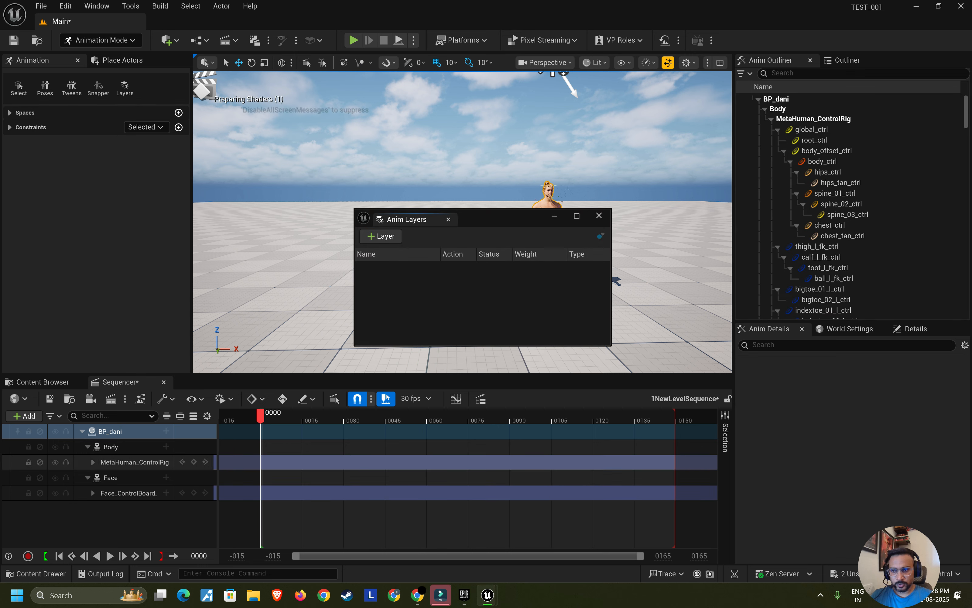
pyautogui.click(82, 431)
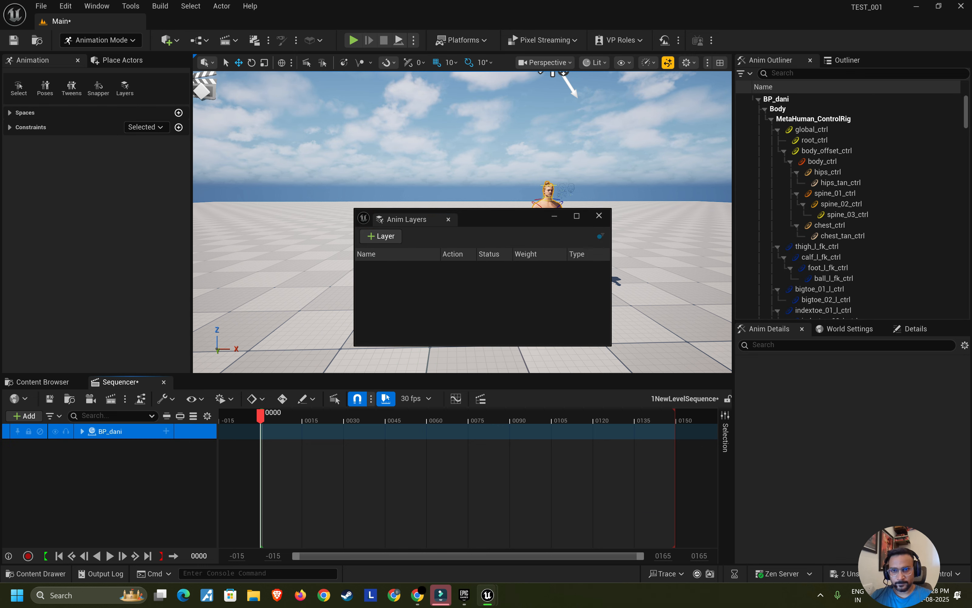
pyautogui.click(82, 431)
pyautogui.click(599, 216)
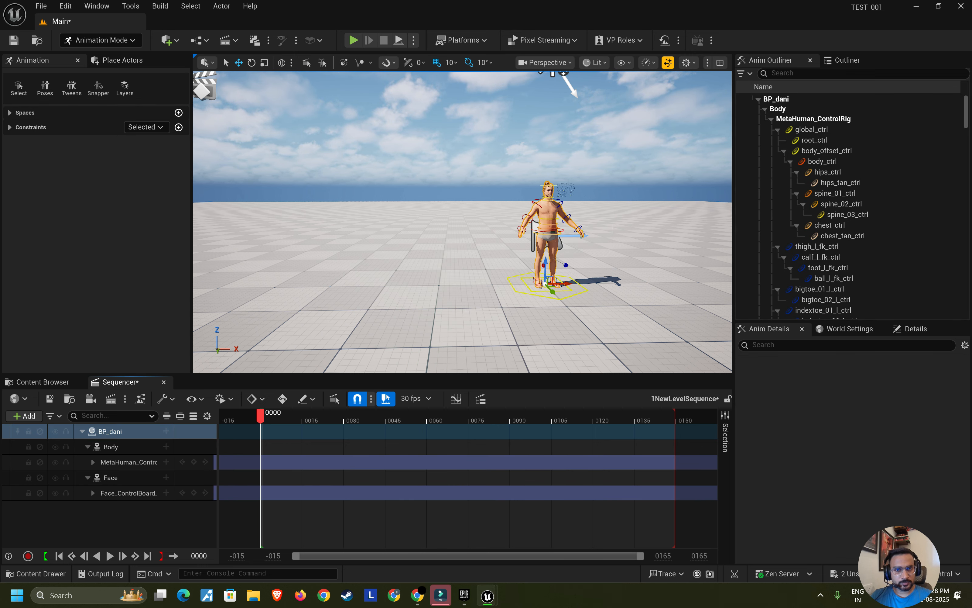
# Step: Collapse the BP_dani track and add the CineCameraActor from the level's actor list to 1NewLevelSequence
pyautogui.keyDown('alt'); pyautogui.moveTo(599, 217); pyautogui.dragTo(569, 211); pyautogui.keyUp('alt')
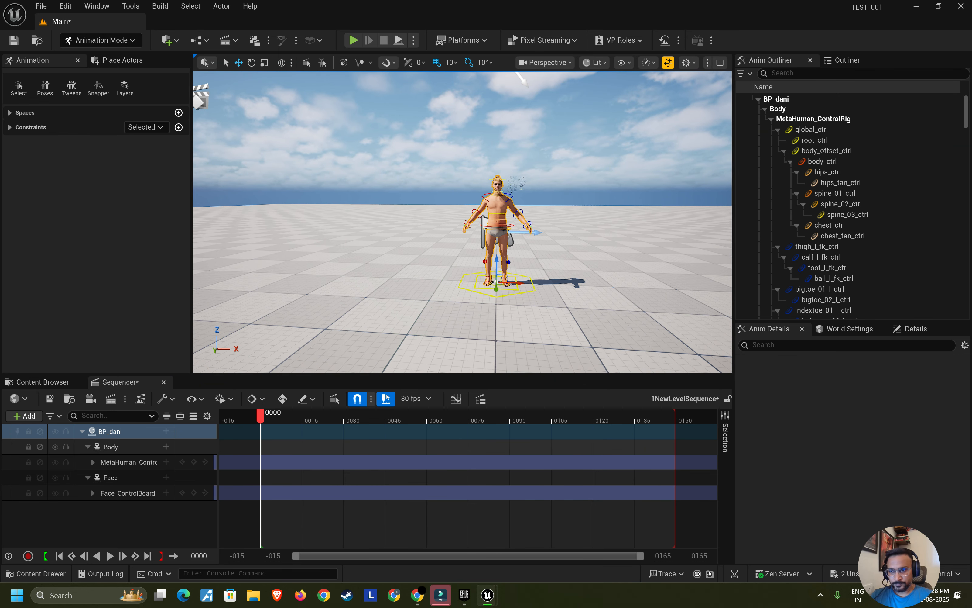
pyautogui.click(82, 431)
pyautogui.click(847, 60)
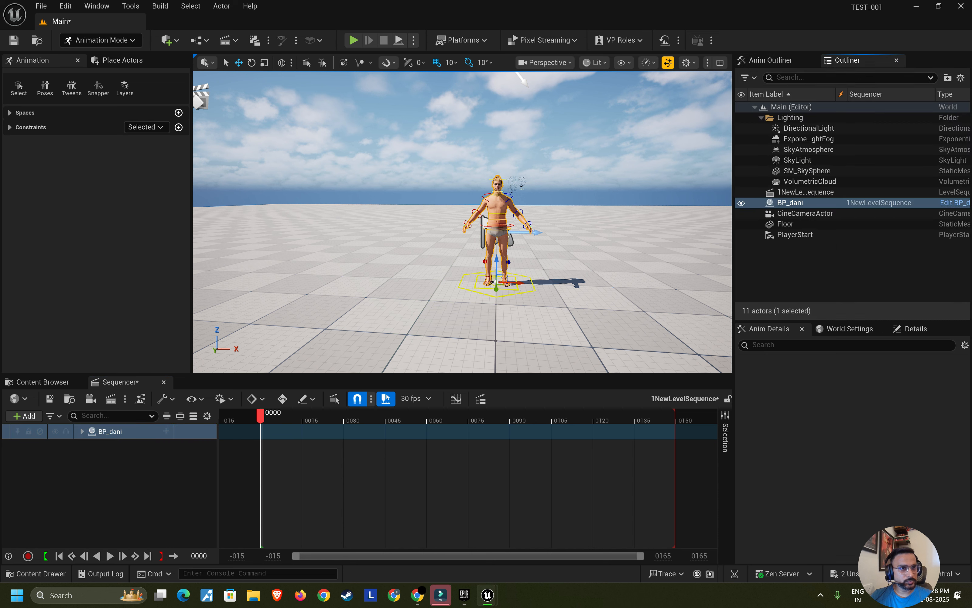
pyautogui.click(867, 213)
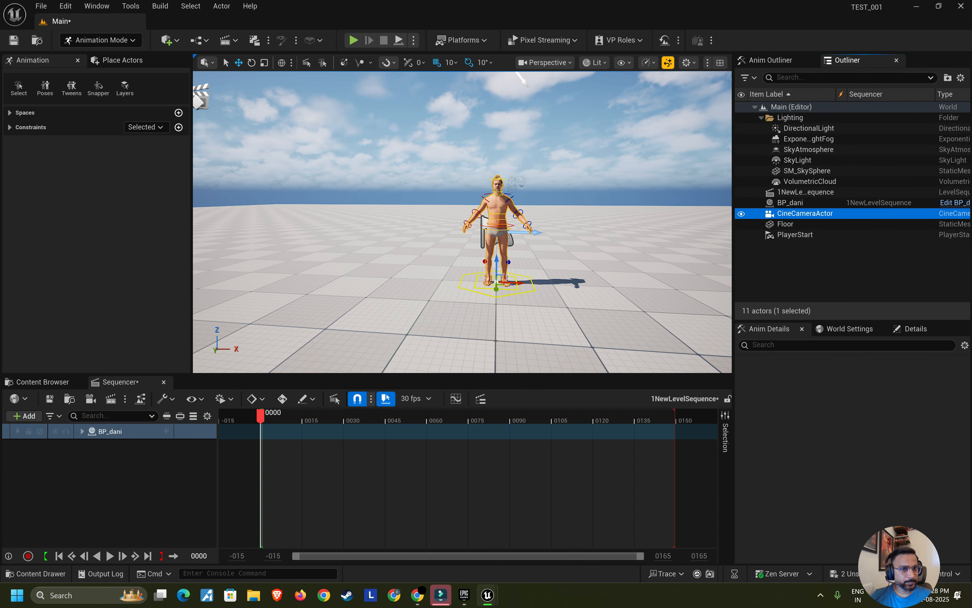
pyautogui.moveTo(872, 219); pyautogui.dragTo(116, 488)
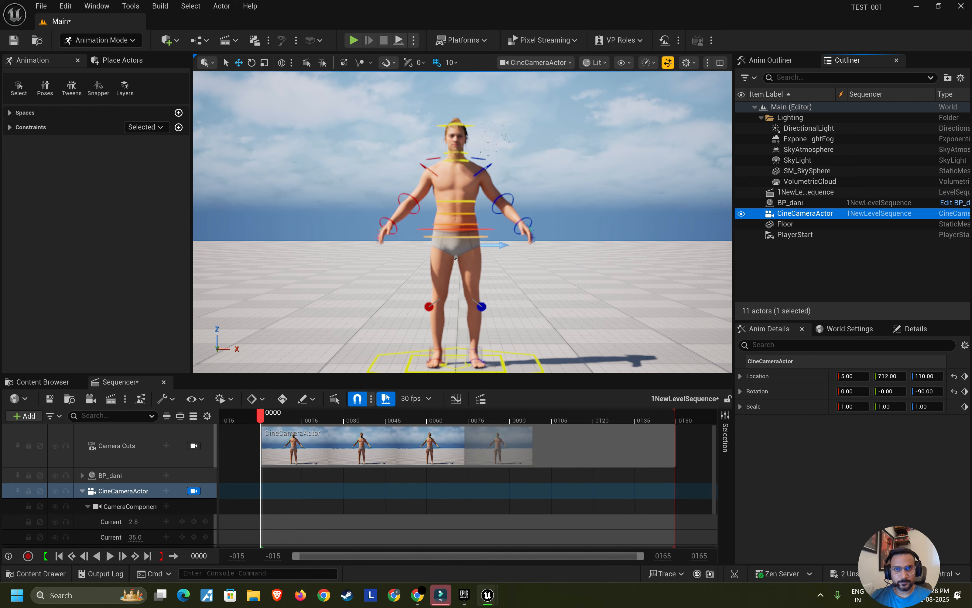
pyautogui.scroll(-5, 463, 222)
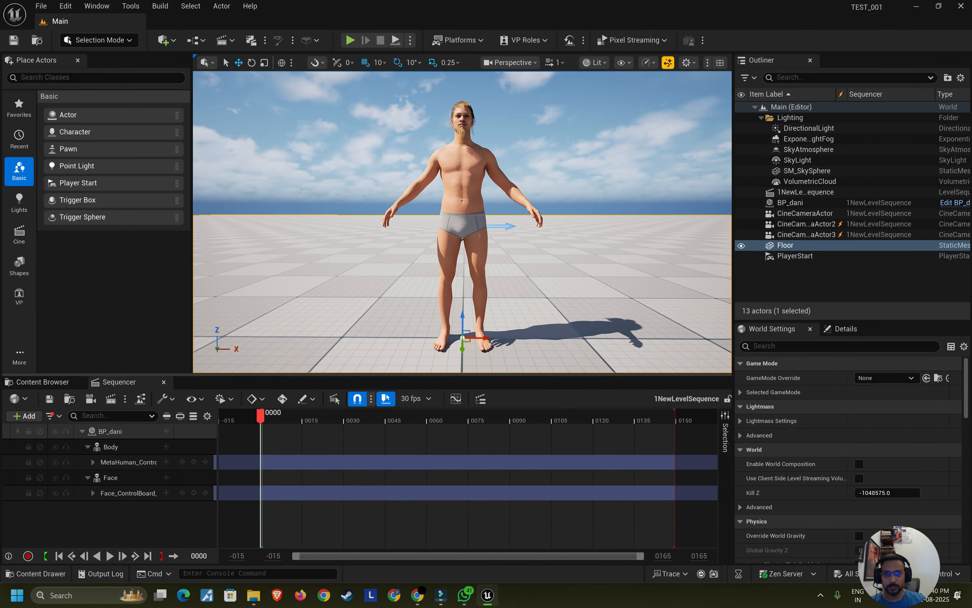
# Step: Switch to Mixamo in the browser and open the character upload dialog
pyautogui.keyDown('alt'); pyautogui.moveTo(462, 222); pyautogui.dragTo(478, 241); pyautogui.keyUp('alt')
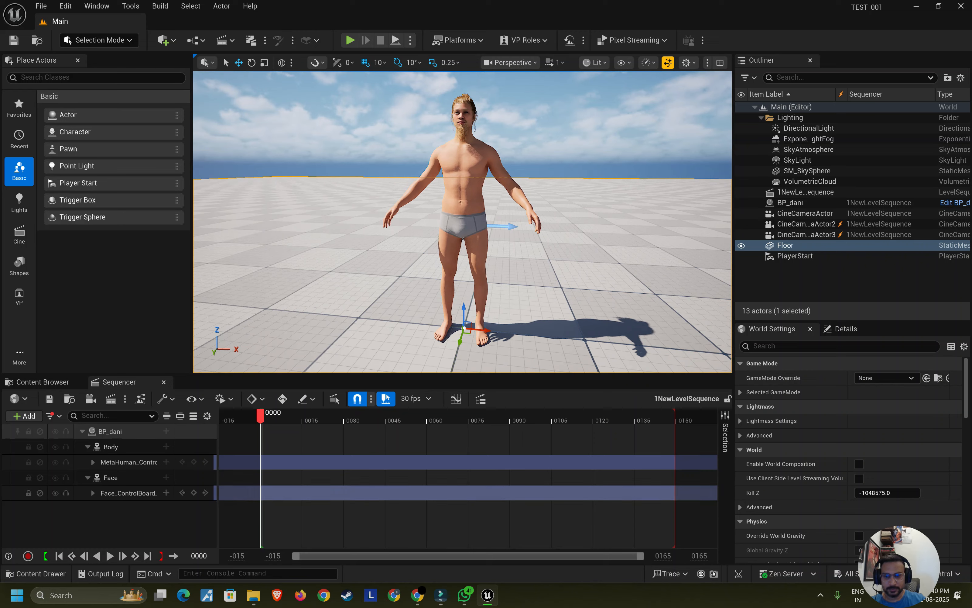
pyautogui.moveTo(418, 595)
pyautogui.click(418, 549)
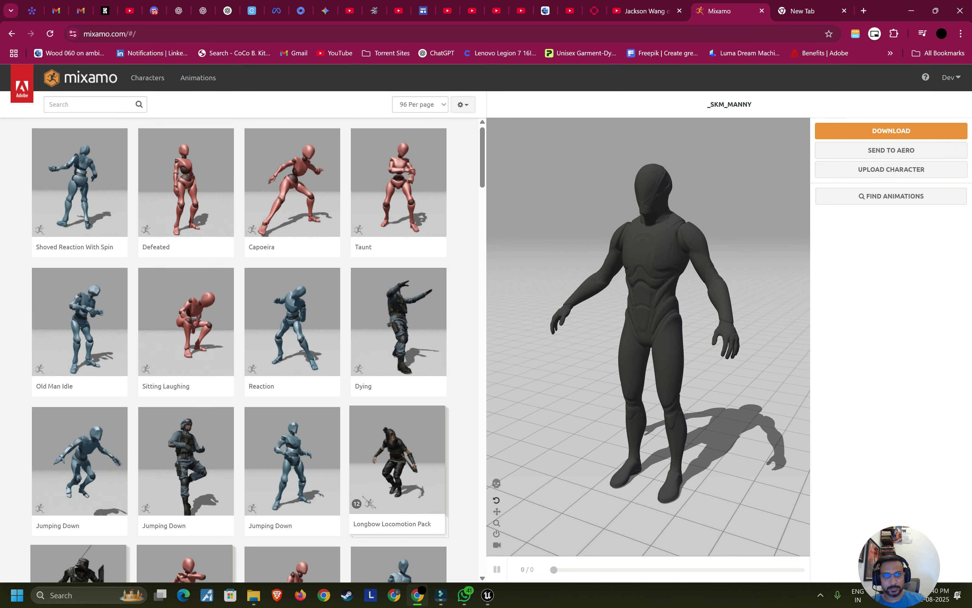
pyautogui.scroll(-20, 239, 350)
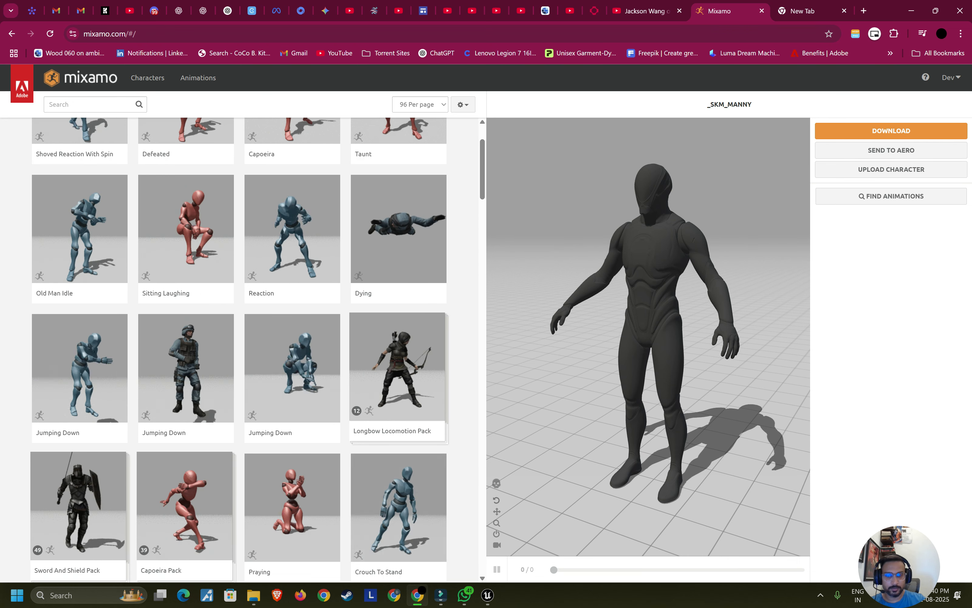
pyautogui.click(891, 169)
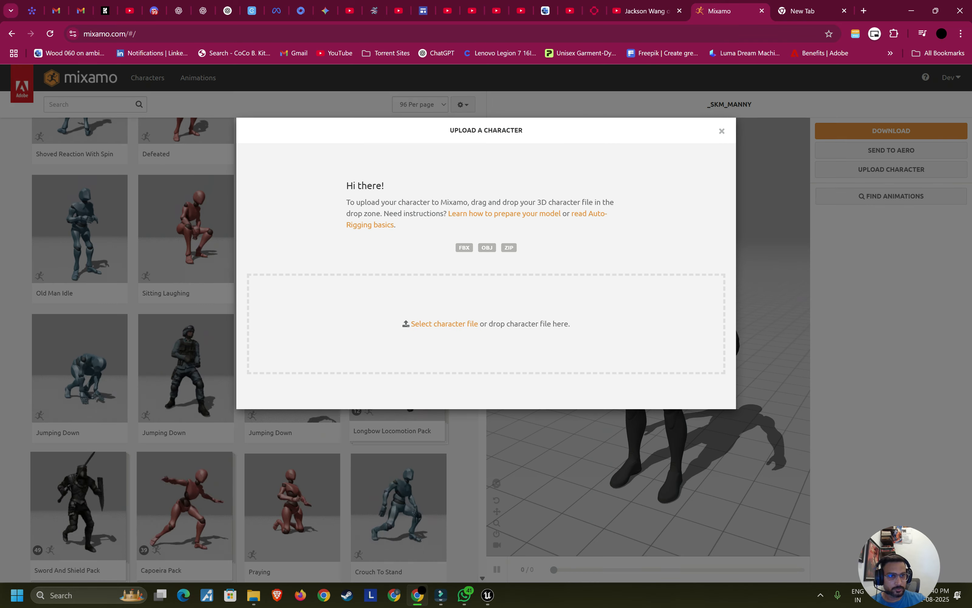
# Step: Bring up the Unreal folder on drive K: beside the upload dialog and upload _SKM_Manny.FBX from it to Mixamo
pyautogui.moveTo(253, 596)
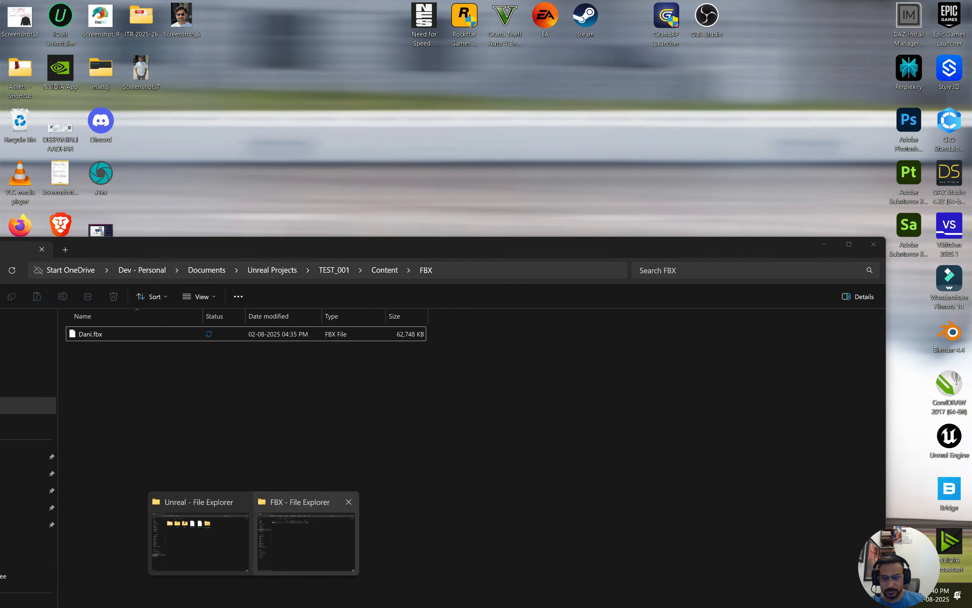
pyautogui.click(200, 534)
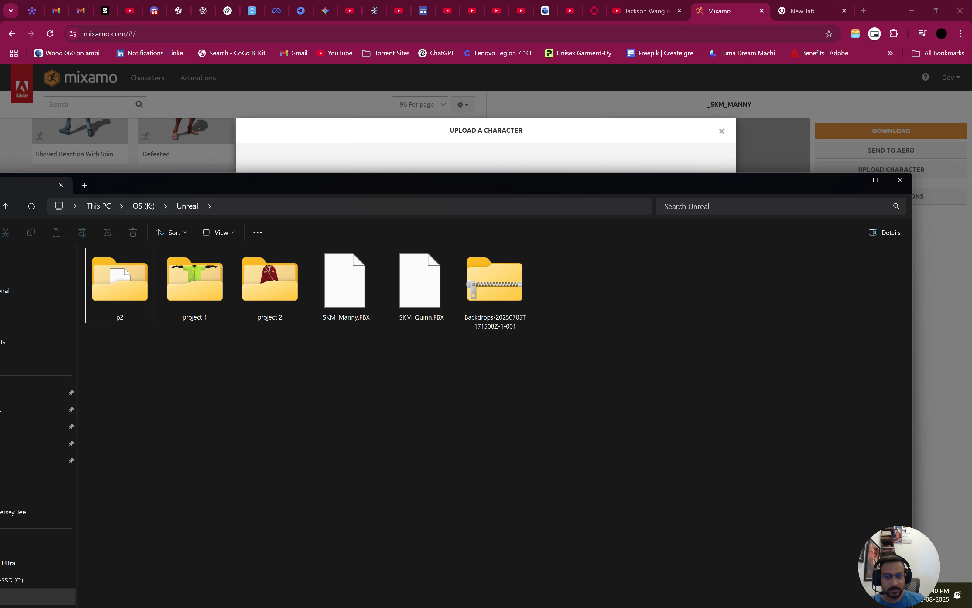
pyautogui.moveTo(401, 184); pyautogui.dragTo(583, 389)
pyautogui.click(540, 410)
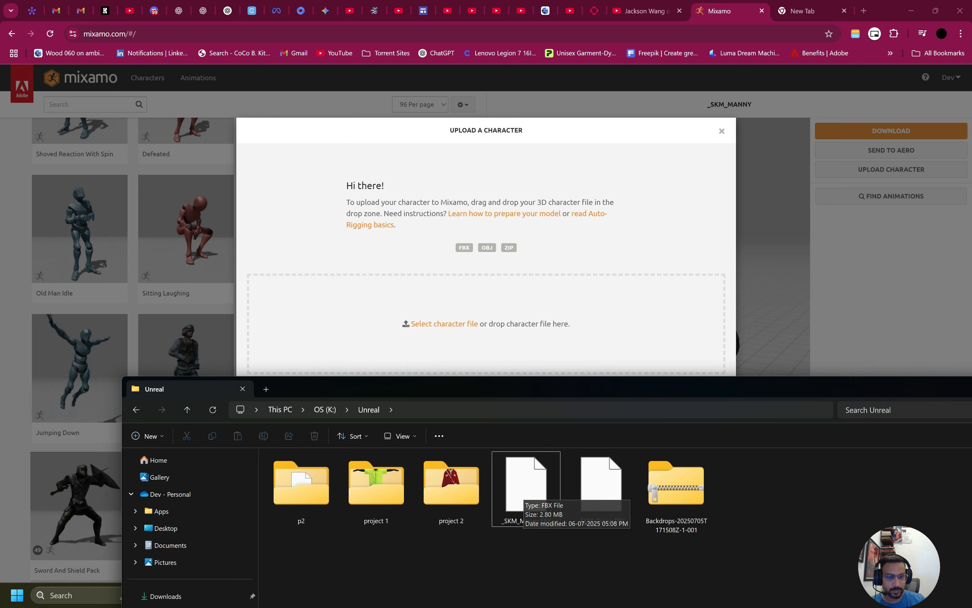
pyautogui.click(602, 486)
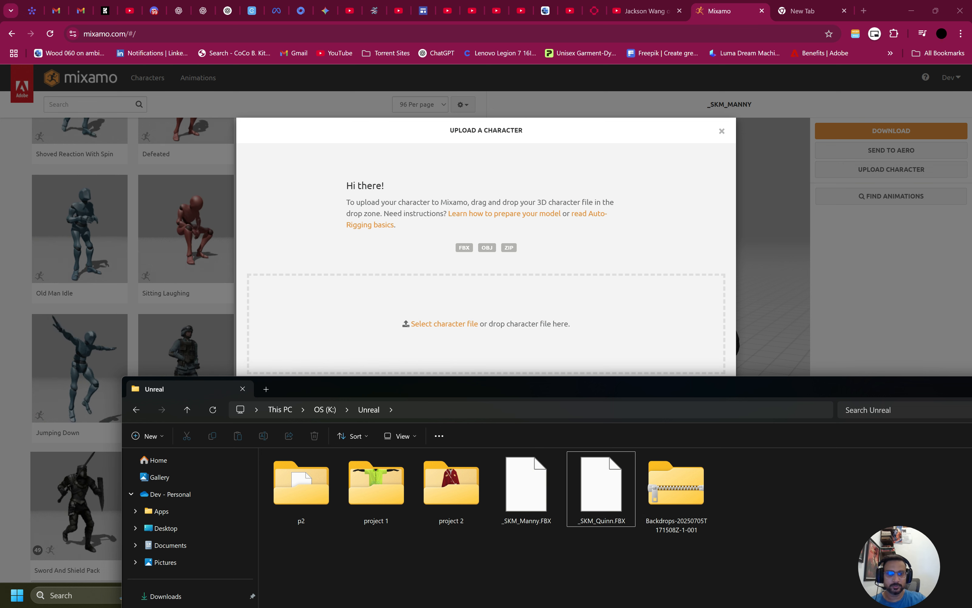
pyautogui.hotkey('shift', 'Left')
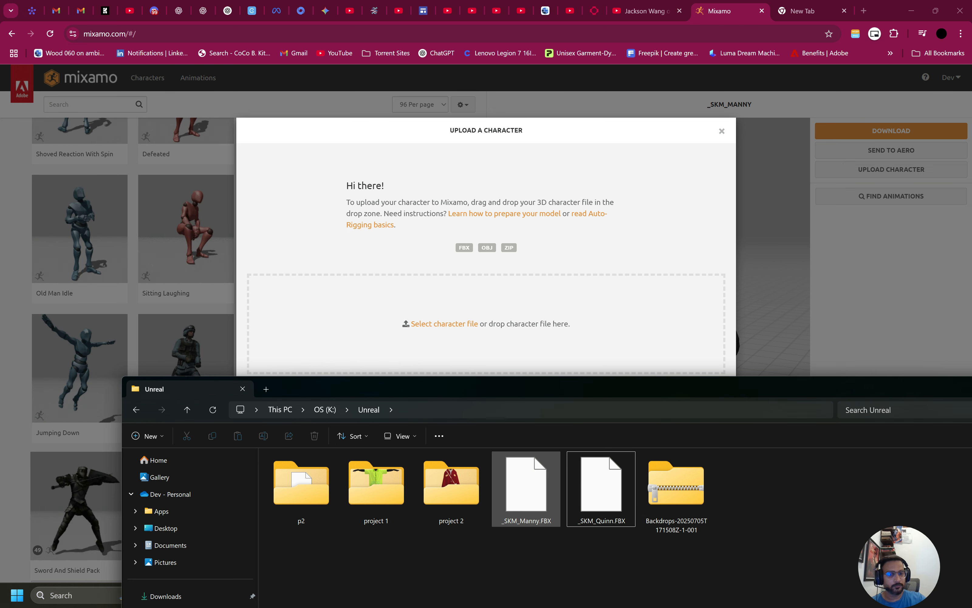
pyautogui.moveTo(529, 492); pyautogui.dragTo(533, 350)
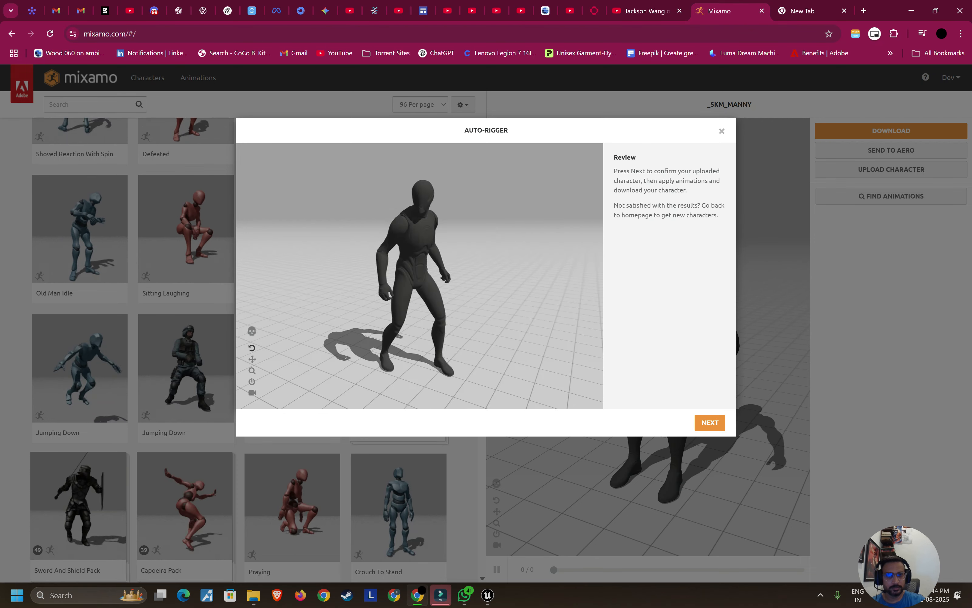
# Step: Review the uploaded Manny character from behind in the Auto-Rigger preview and accept it
pyautogui.moveTo(420, 273); pyautogui.dragTo(530, 237)
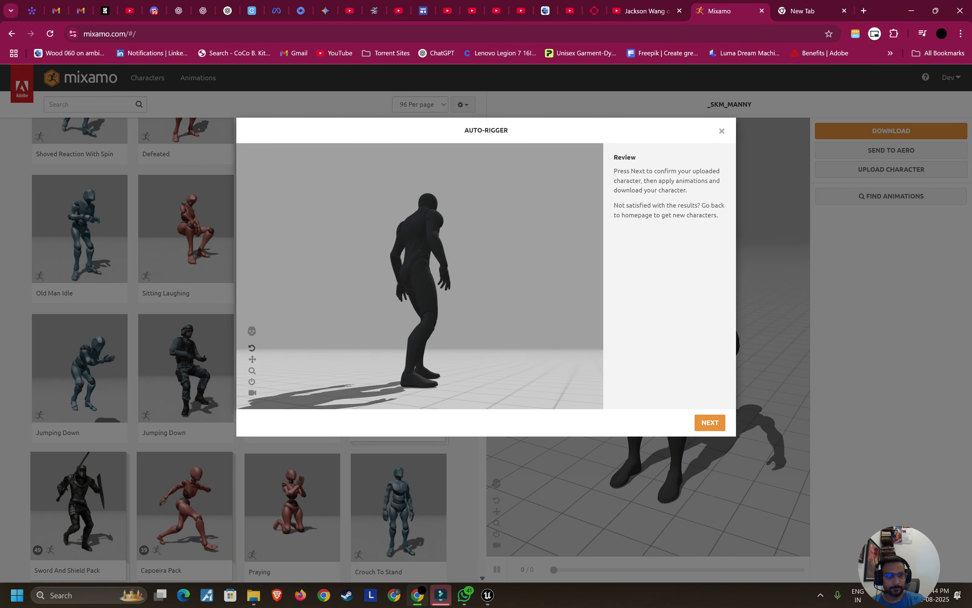
pyautogui.click(709, 422)
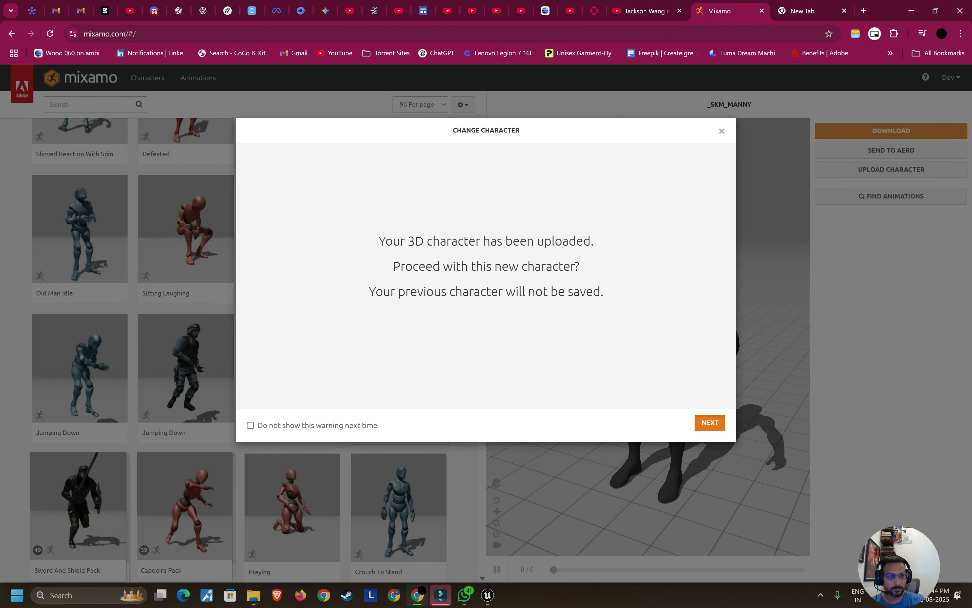
# Step: Proceed with the uploaded _SKM_MANNY character in place of the previous one
pyautogui.click(709, 422)
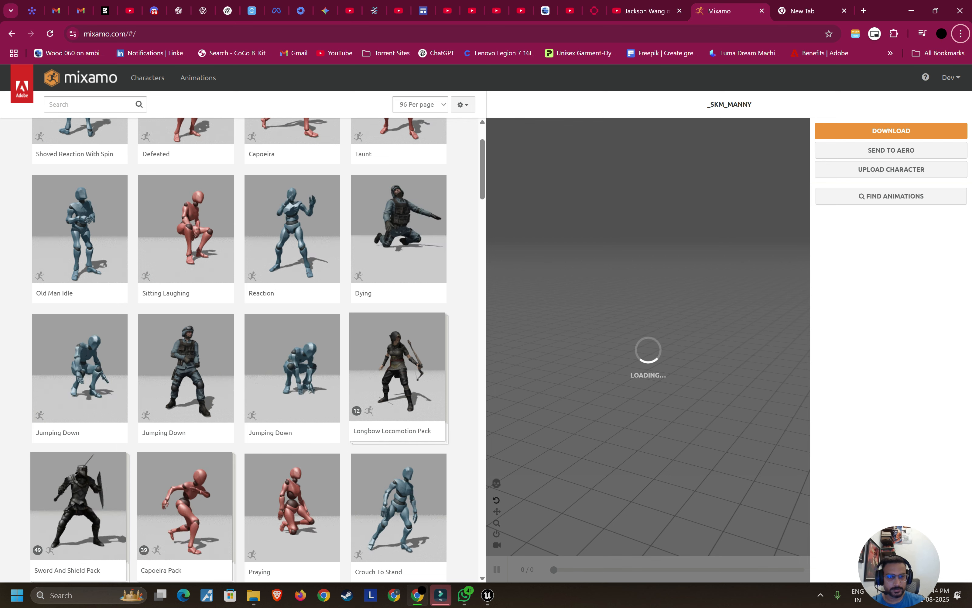
pyautogui.moveTo(649, 338); pyautogui.dragTo(607, 338)
pyautogui.scroll(-5, 239, 350)
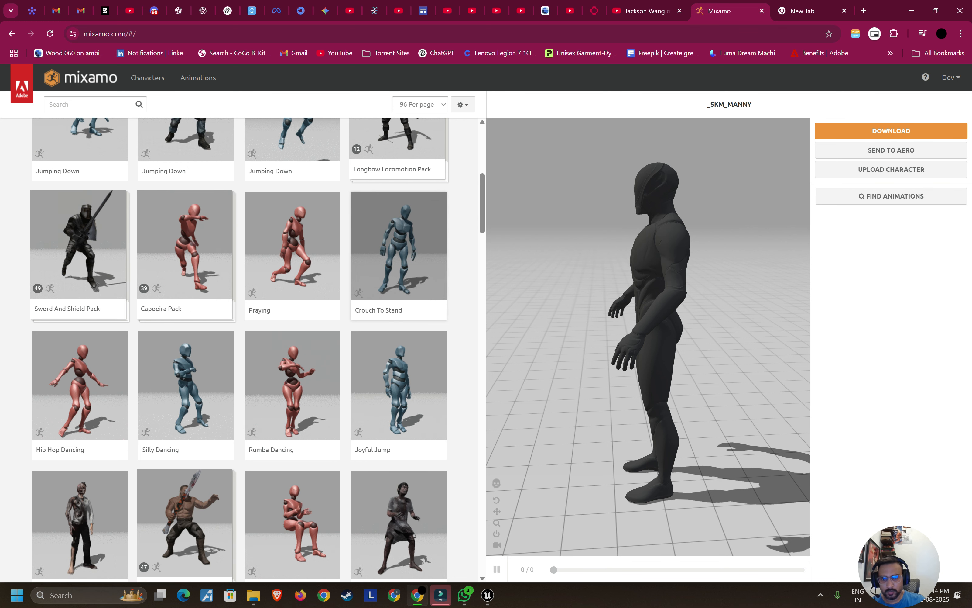
pyautogui.scroll(-8, 397, 314)
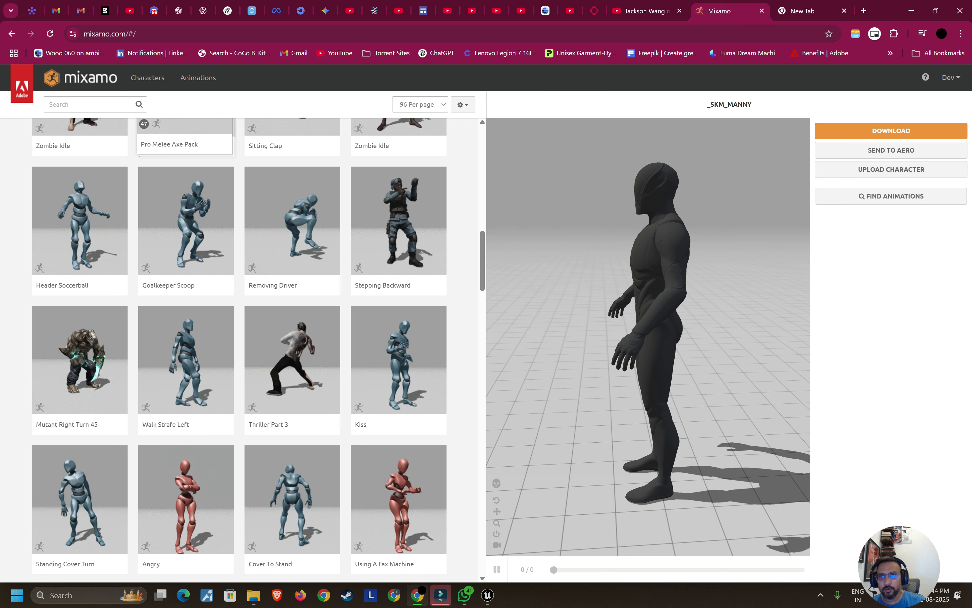
# Step: Search the animation library for "walk" and look through the walking animations
pyautogui.click(90, 104)
pyautogui.write('wa')
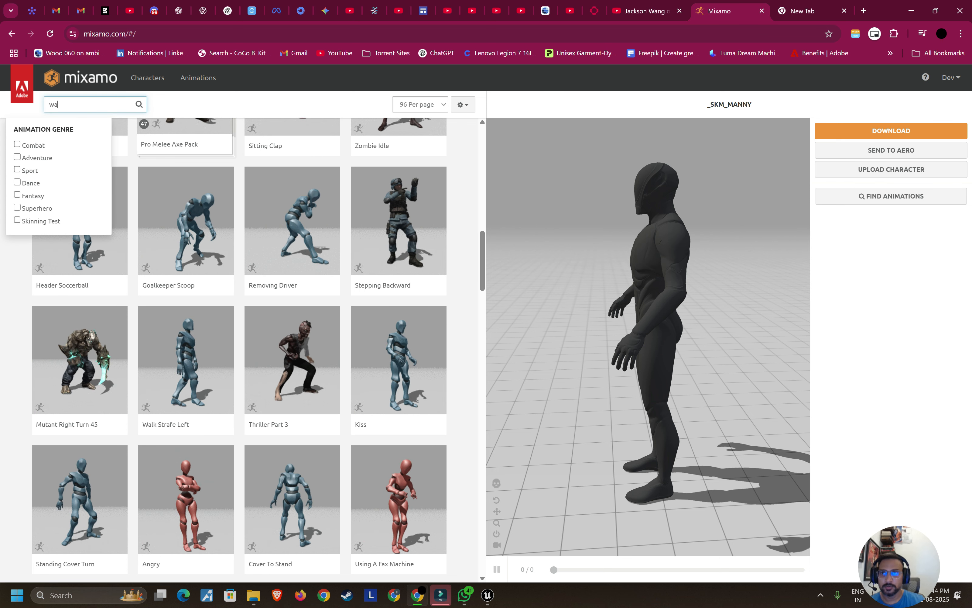
pyautogui.write('lk')
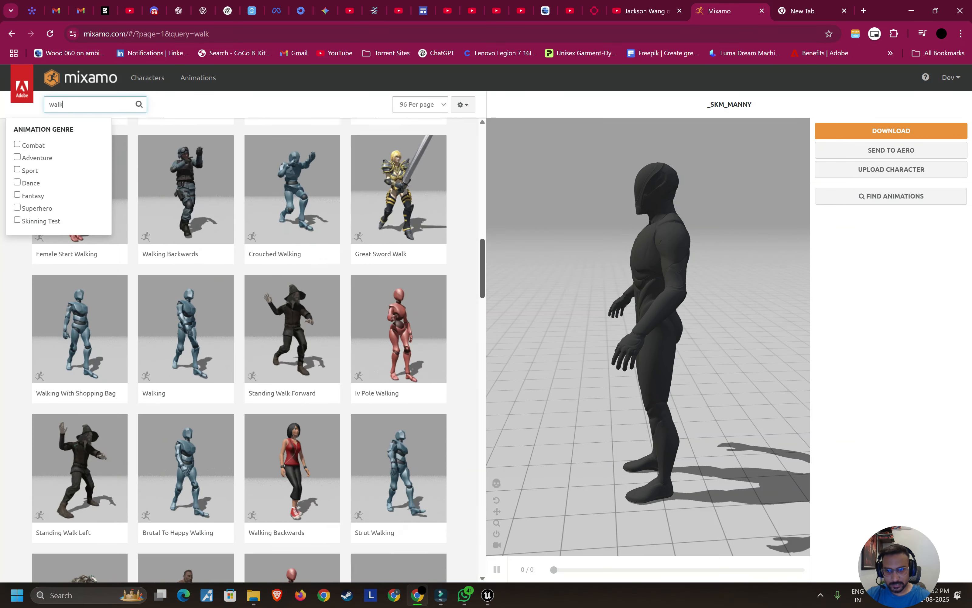
pyautogui.scroll(1, 279, 350)
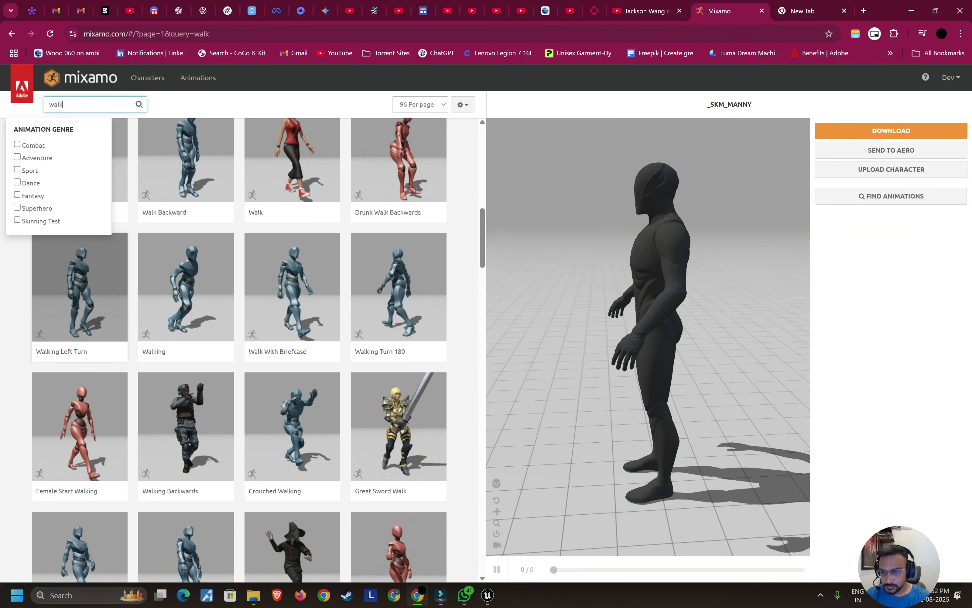
pyautogui.scroll(-2, 186, 348)
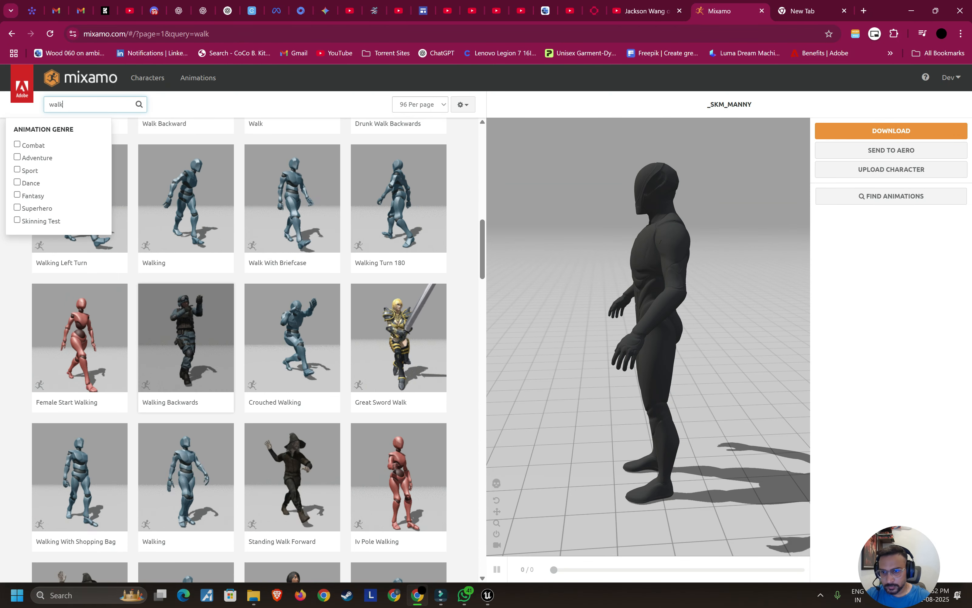
pyautogui.scroll(-5, 186, 350)
pyautogui.scroll(-7, 186, 350)
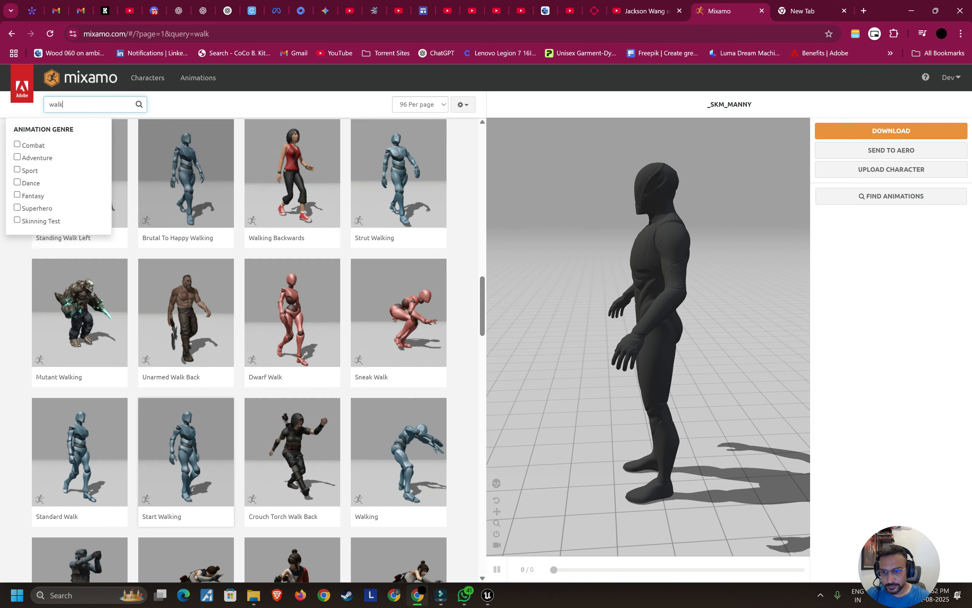
pyautogui.scroll(-4, 292, 402)
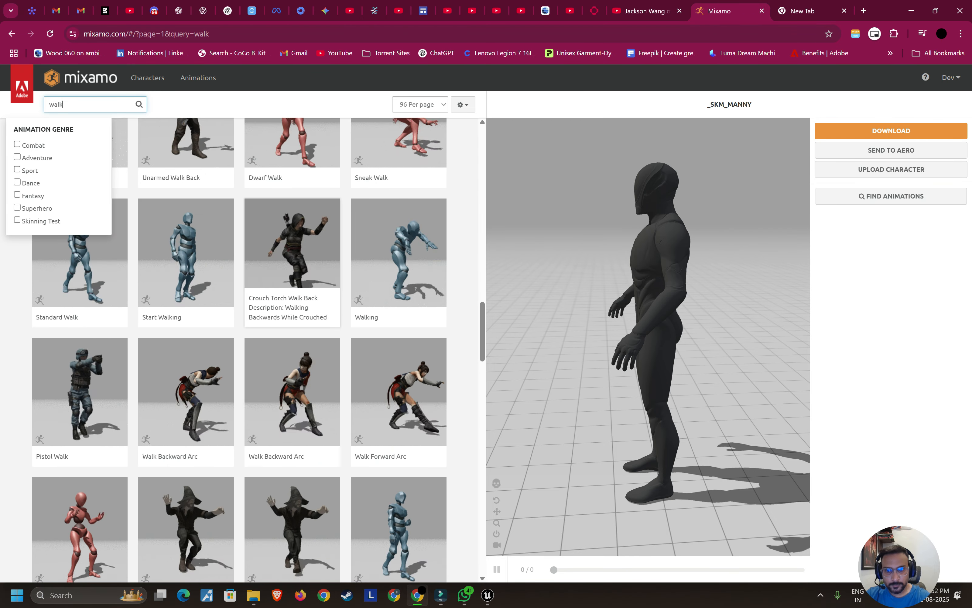
pyautogui.scroll(-12, 292, 402)
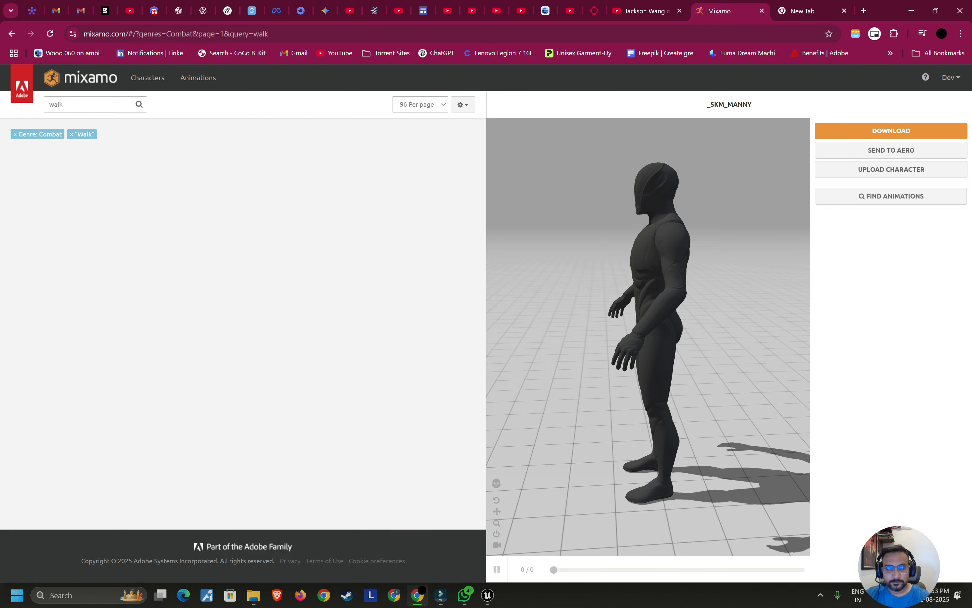
# Step: Clear the search text, filter the animations by the Combat genre and preview Esquiva 5 on the character
pyautogui.click(89, 105)
pyautogui.click(17, 143)
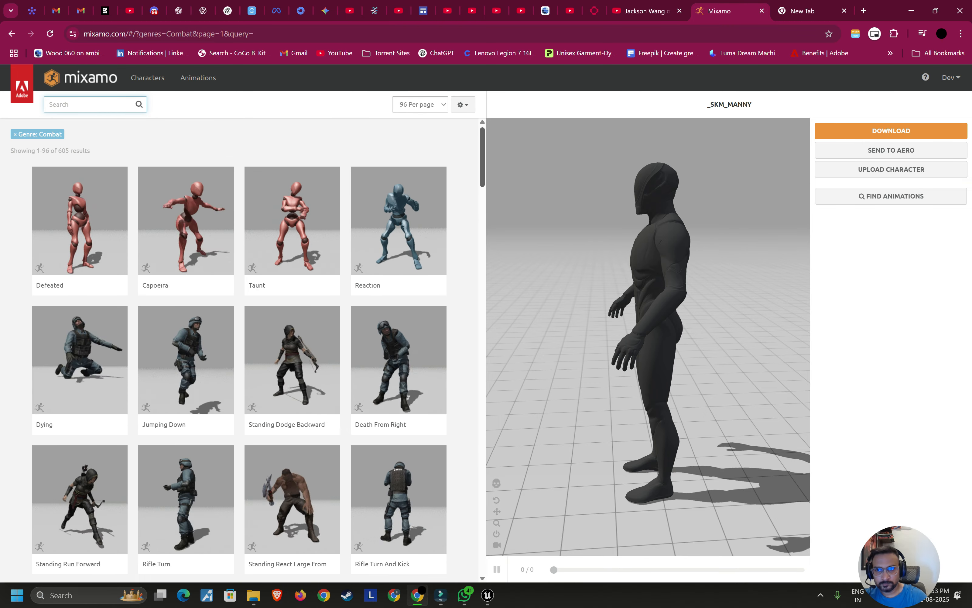
pyautogui.scroll(-20, 292, 462)
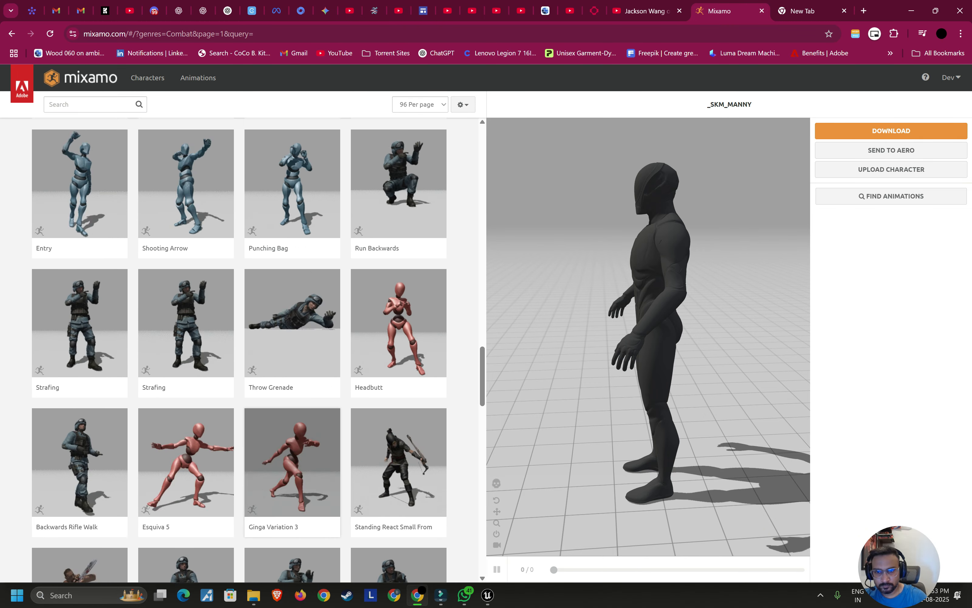
pyautogui.click(186, 462)
# Step: Apply the Fist Fight A animation to the character and set its Character Arm-Space to 55
pyautogui.scroll(-10, 101, 422)
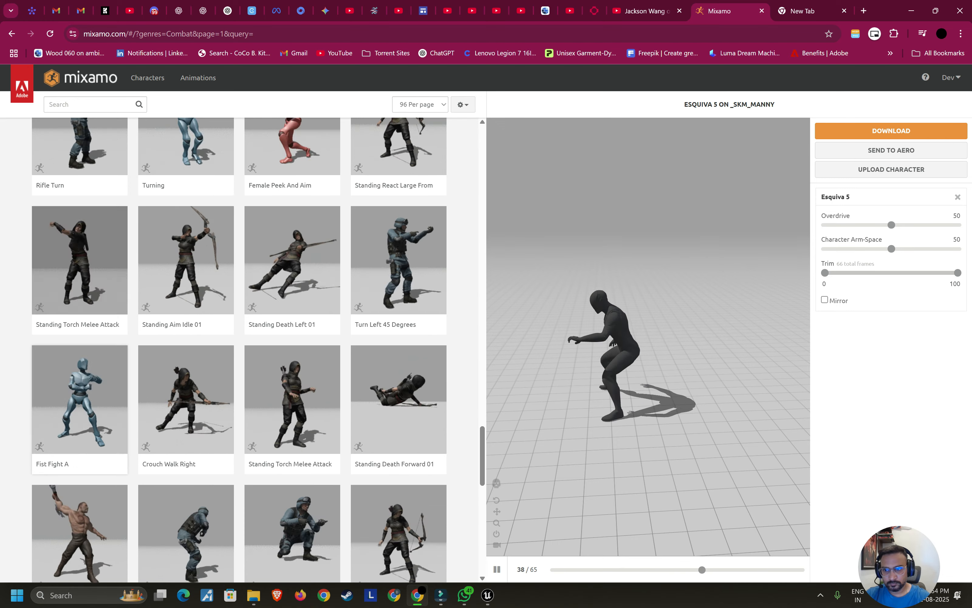
pyautogui.click(80, 402)
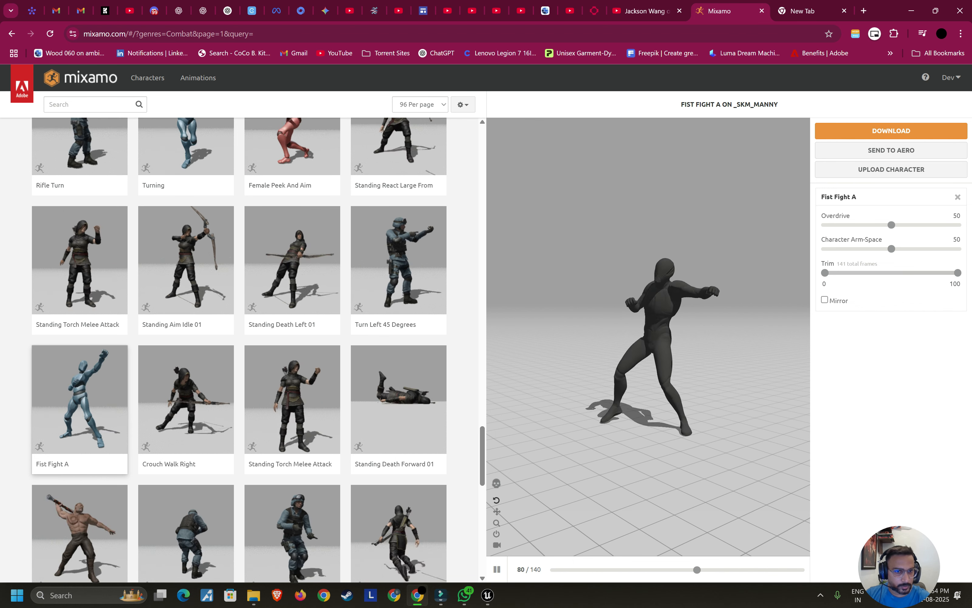
pyautogui.scroll(5, 649, 336)
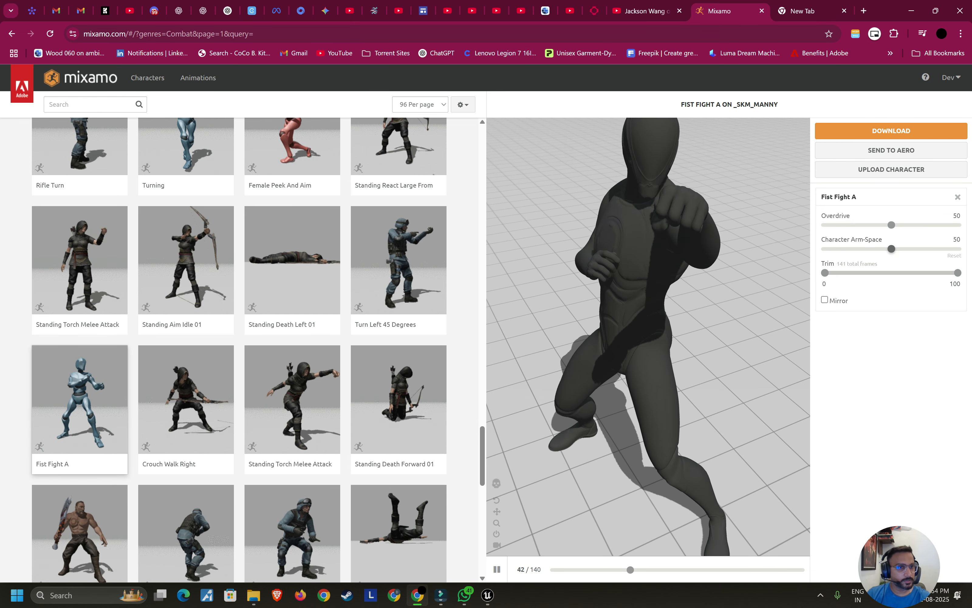
pyautogui.press('space')
pyautogui.moveTo(891, 248); pyautogui.dragTo(898, 248)
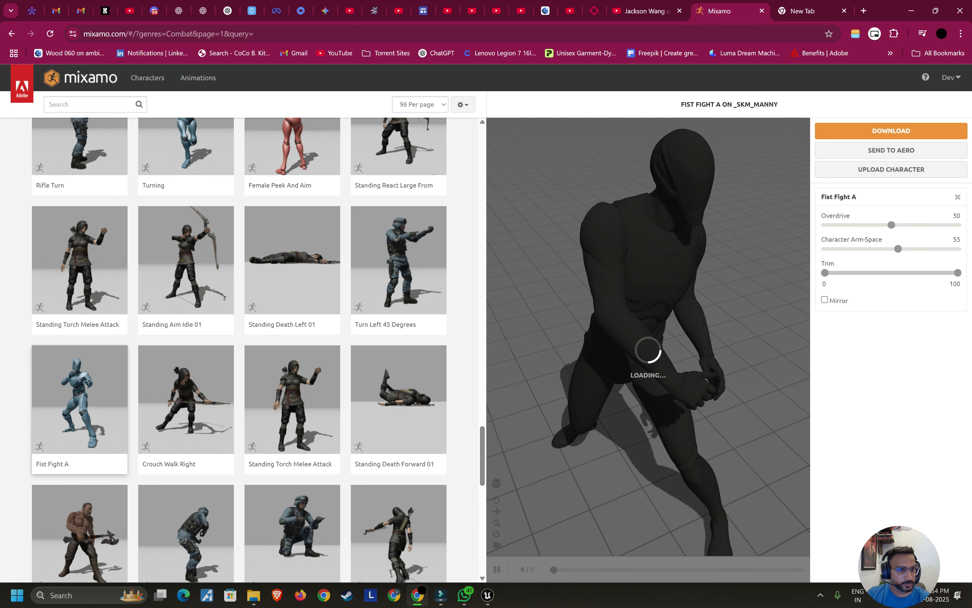
# Step: Download the Fist Fight A animation as FBX Binary with skin, 30 frames per second and no keyframe reduction
pyautogui.click(892, 130)
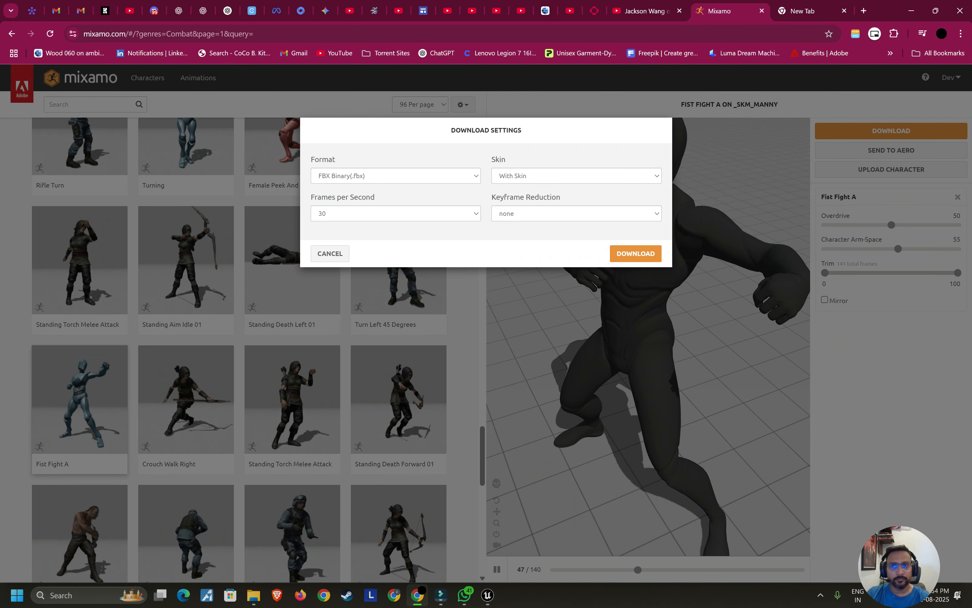
pyautogui.click(396, 213)
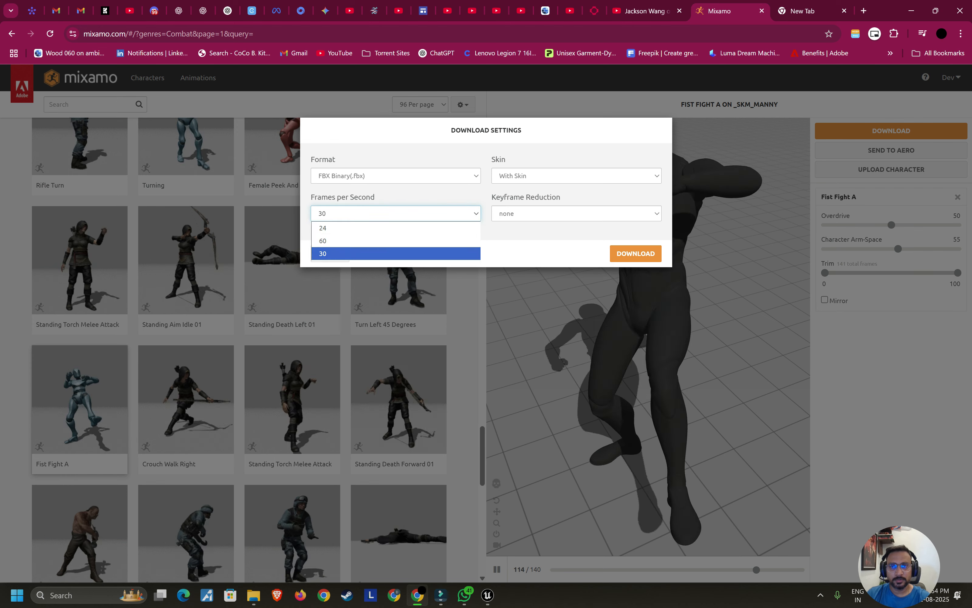
pyautogui.click(396, 240)
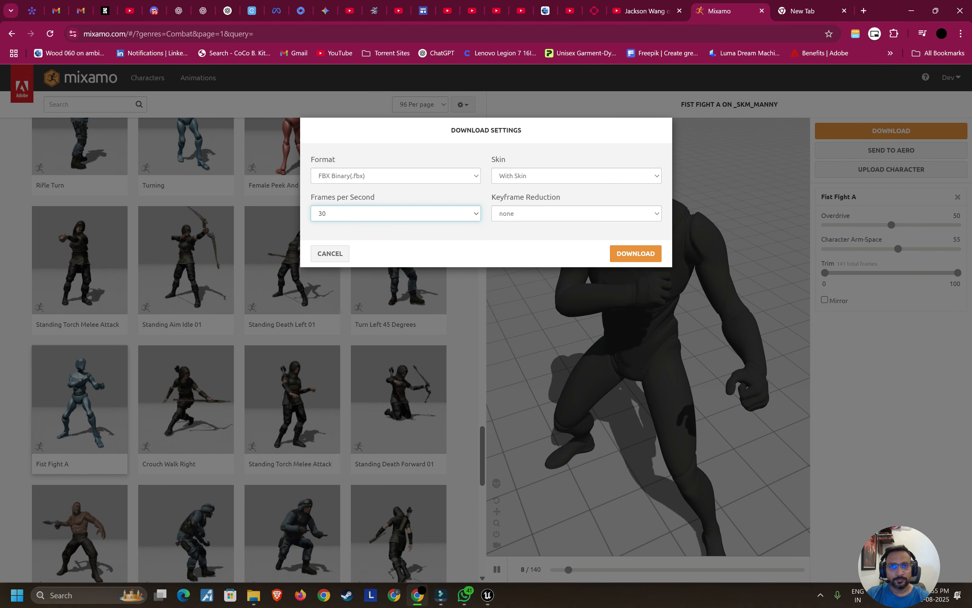
pyautogui.click(635, 253)
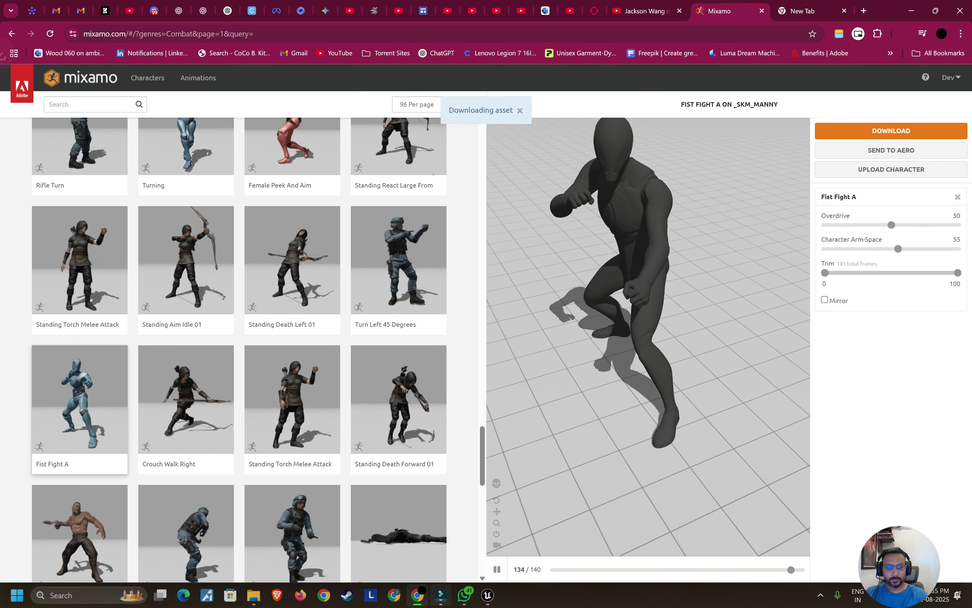
# Step: Switch to Unreal Editor and open the project's FBX content folder
pyautogui.hotkey('alt', 'Tab')
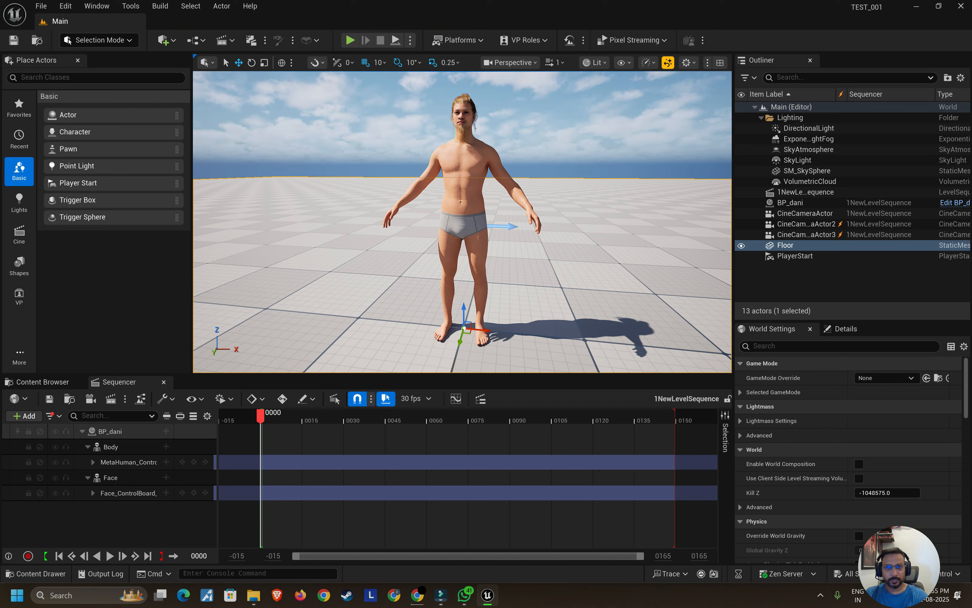
pyautogui.click(42, 382)
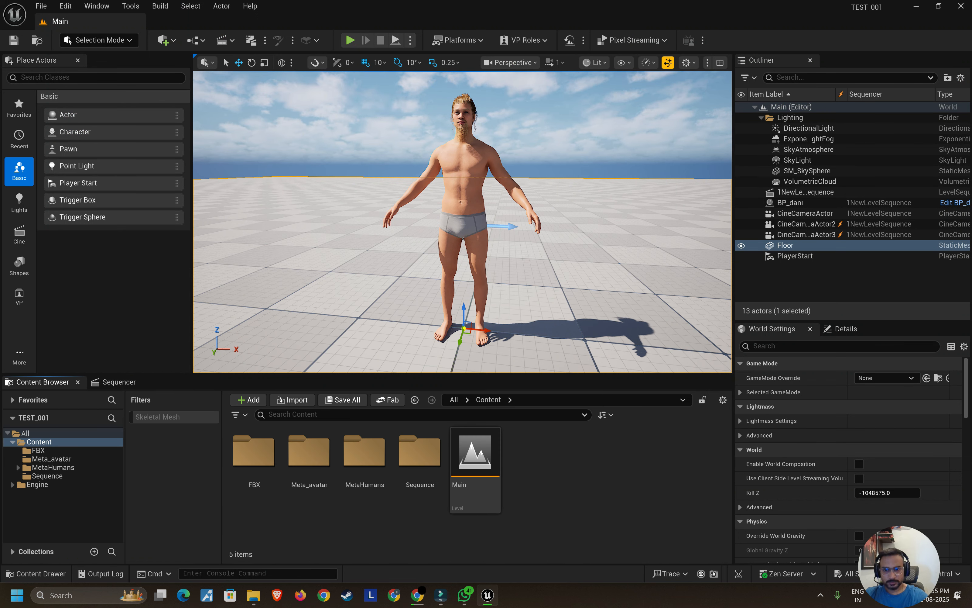
pyautogui.doubleClick(252, 468)
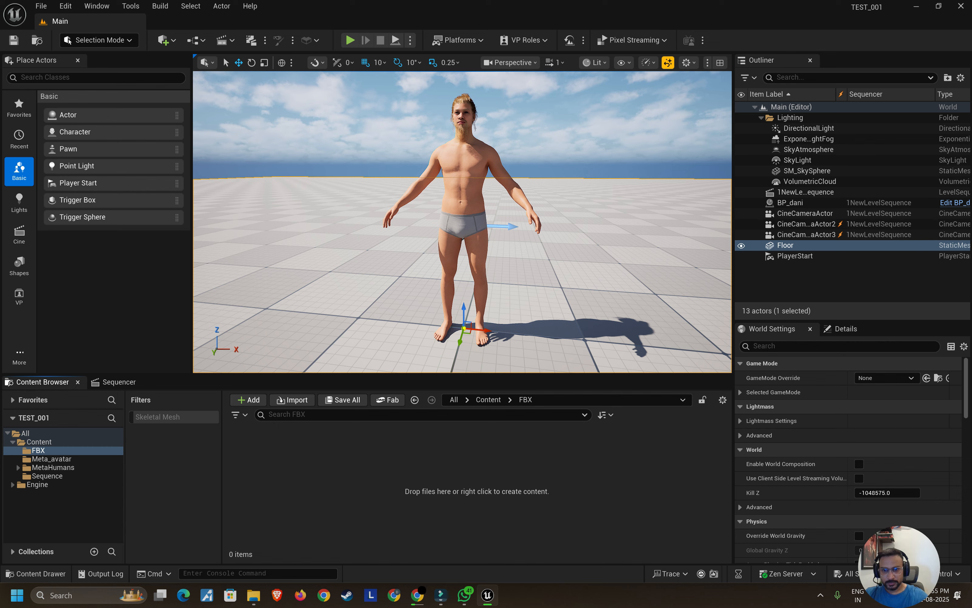
# Step: Import Fist Fight A.fbx from the Downloads folder into the FBX content folder using the default assets pipeline settings
pyautogui.click(253, 595)
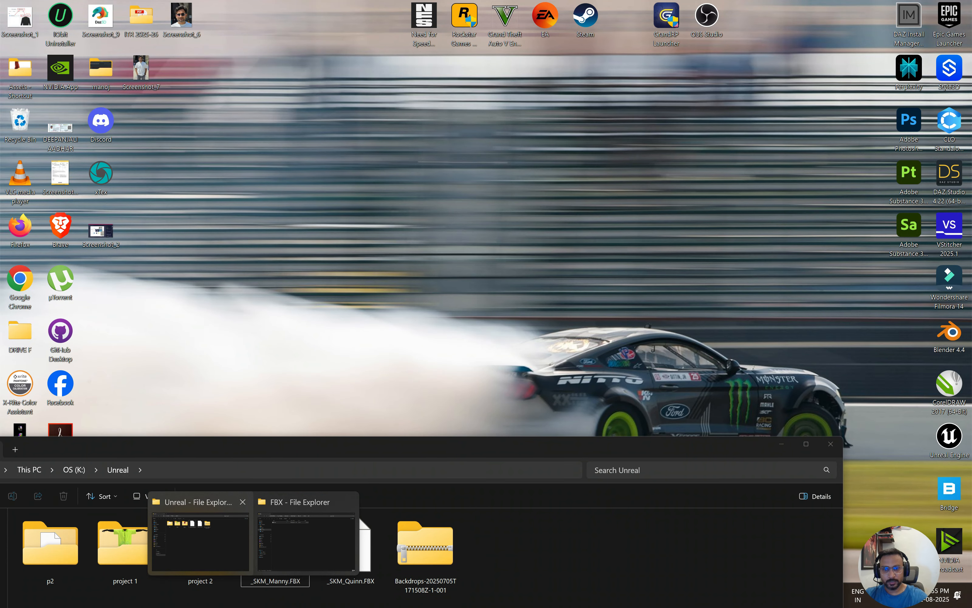
pyautogui.click(200, 541)
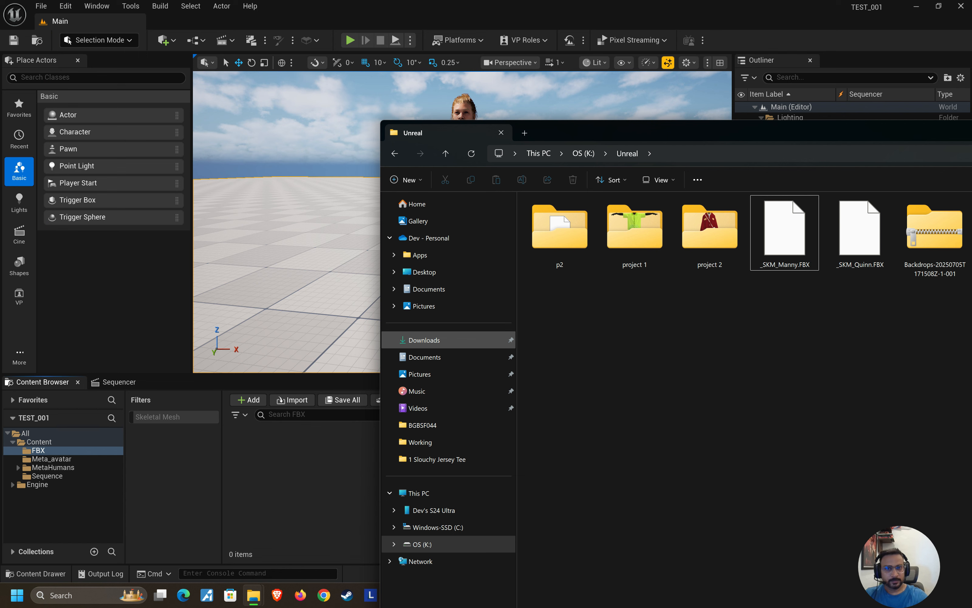
pyautogui.click(448, 341)
pyautogui.moveTo(566, 253); pyautogui.dragTo(301, 474)
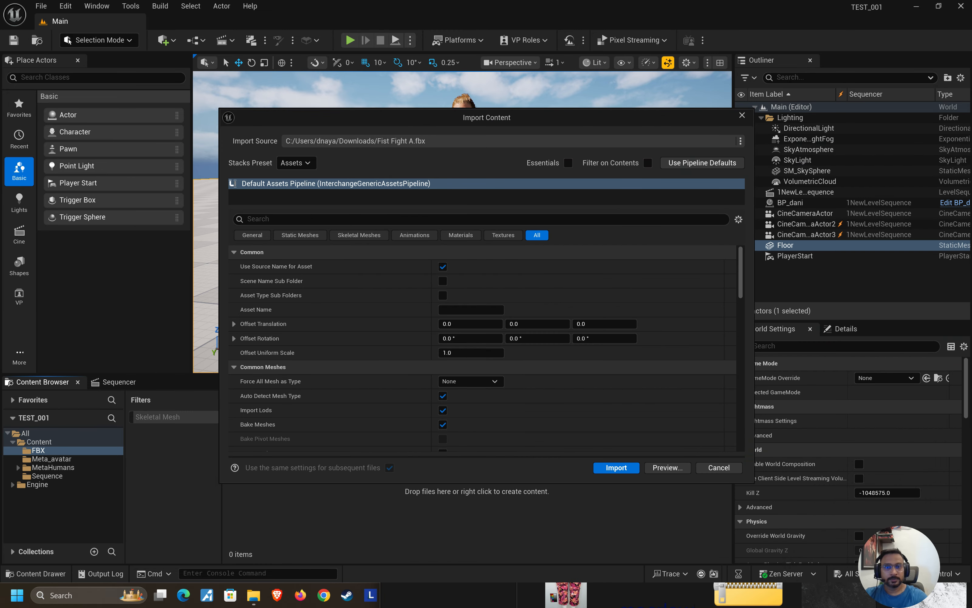
pyautogui.scroll(-1, 402, 410)
pyautogui.scroll(-5, 482, 350)
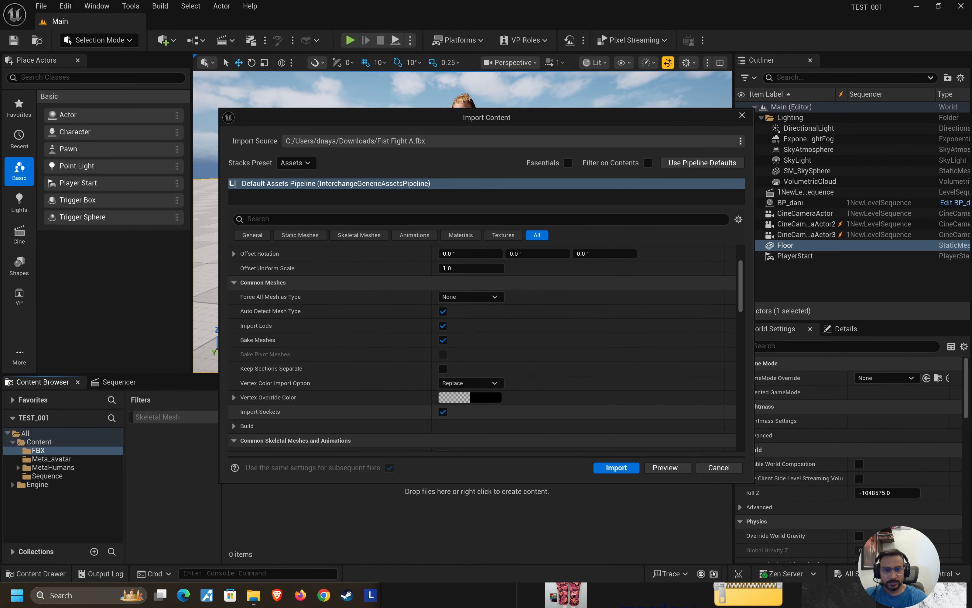
pyautogui.click(616, 468)
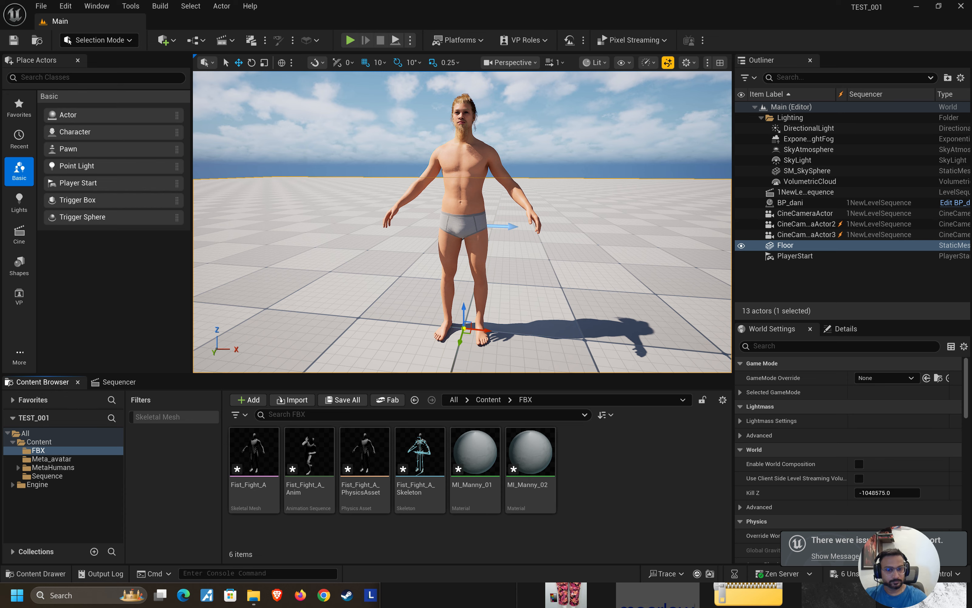
# Step: Bring the Downloads file window fully into view and dismiss it to uncover the Unreal Editor
pyautogui.click(597, 595)
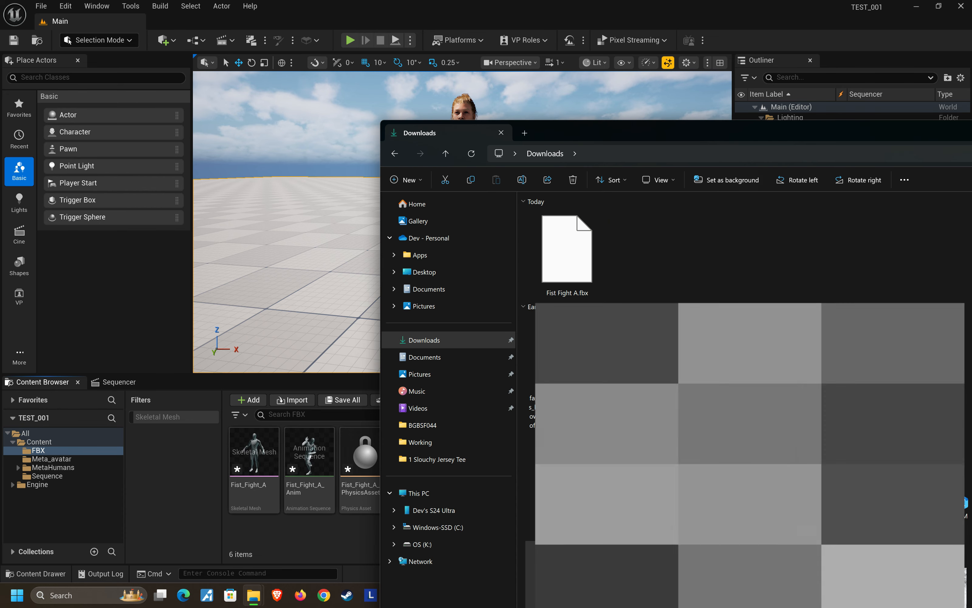
pyautogui.moveTo(684, 133); pyautogui.dragTo(265, 268)
pyautogui.click(868, 260)
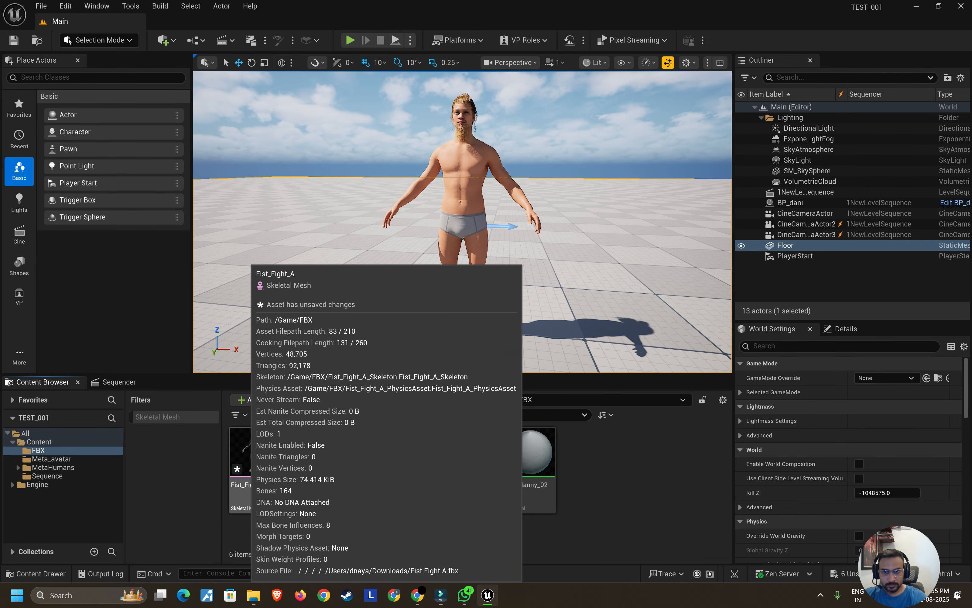
# Step: Open the Retarget Animations window for the Fist_Fight_A_Anim animation sequence
pyautogui.click(254, 452)
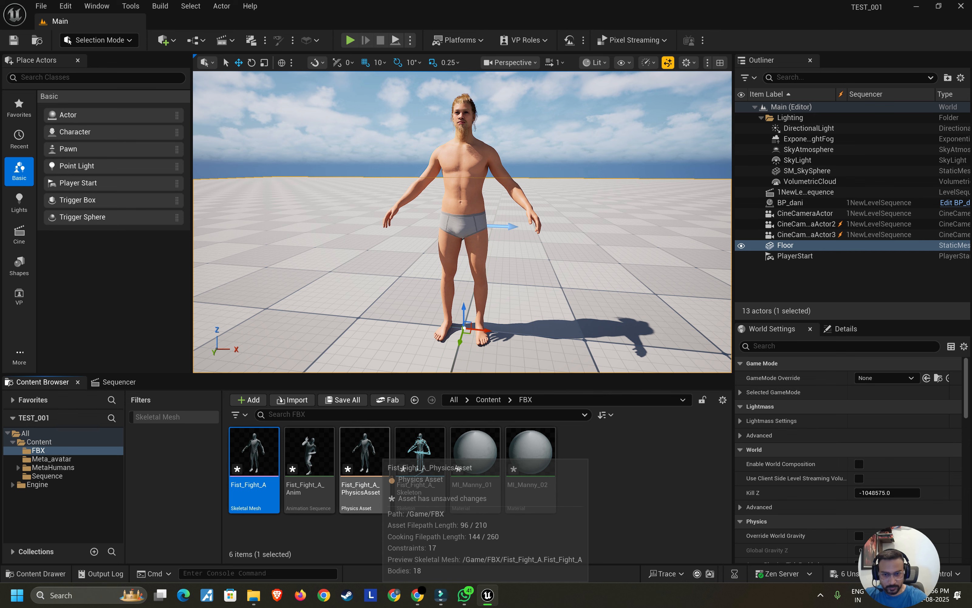
pyautogui.click(307, 455)
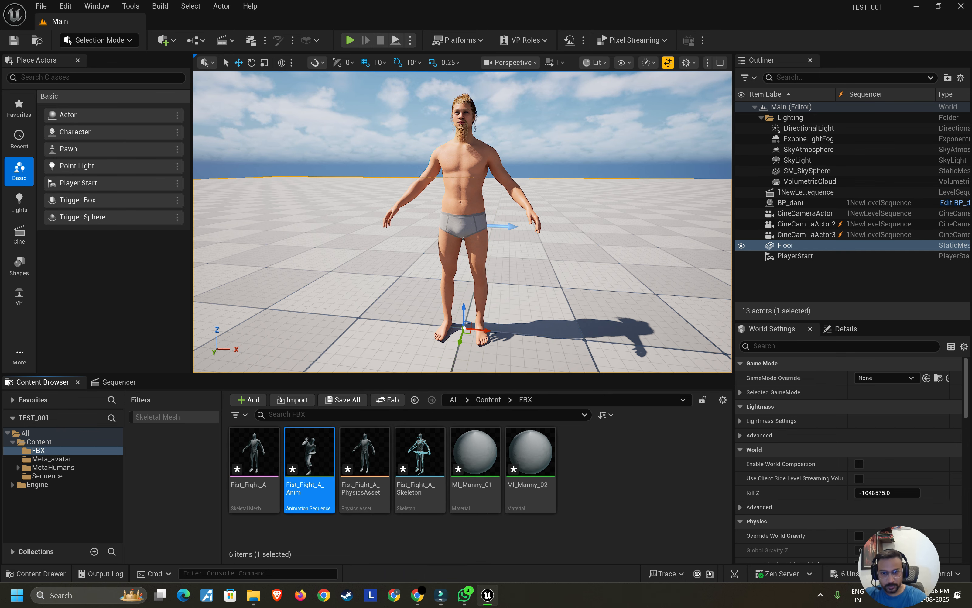
pyautogui.rightClick(307, 455)
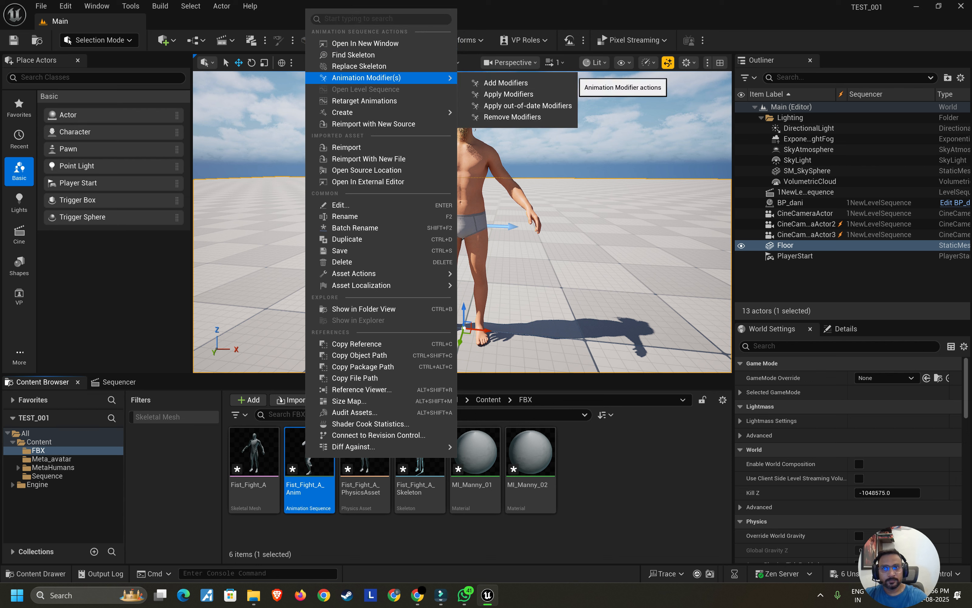
pyautogui.moveTo(362, 112)
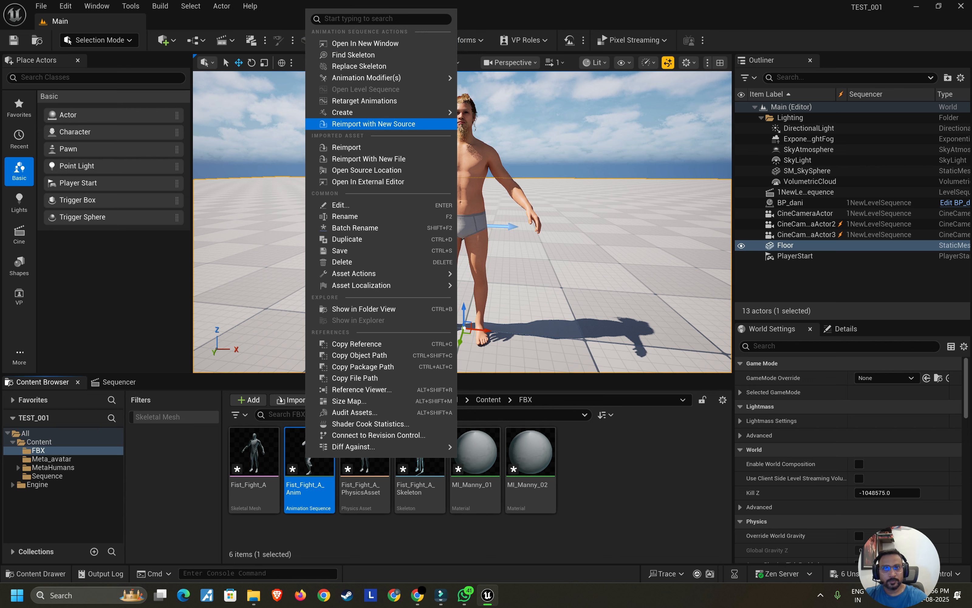
pyautogui.click(364, 100)
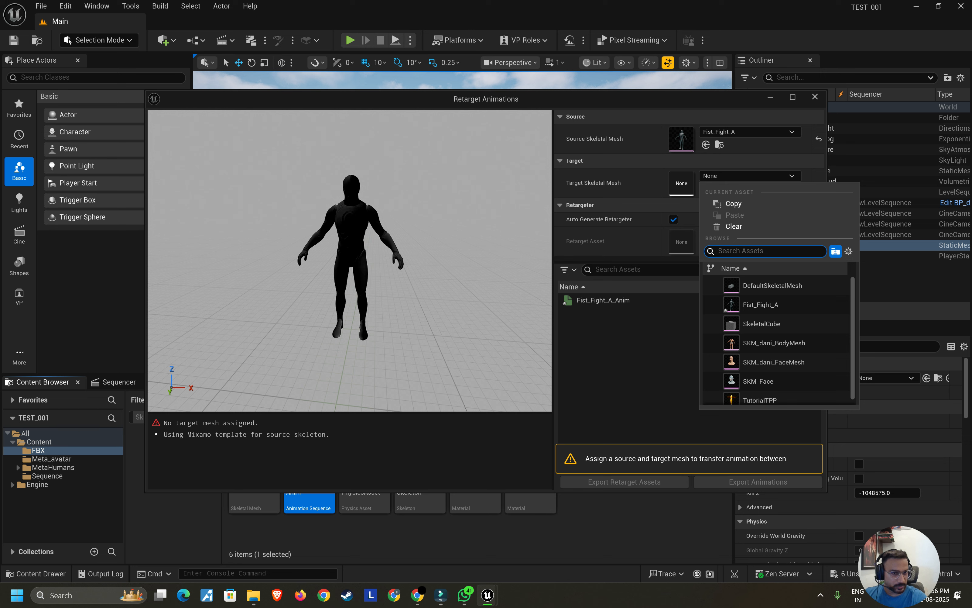
# Step: Retarget Fist_Fight_A_Anim onto SKM_dani_BodyMesh and export it to the FBX folder with the prefix Fight_ani and default batch export options
pyautogui.press('Return')
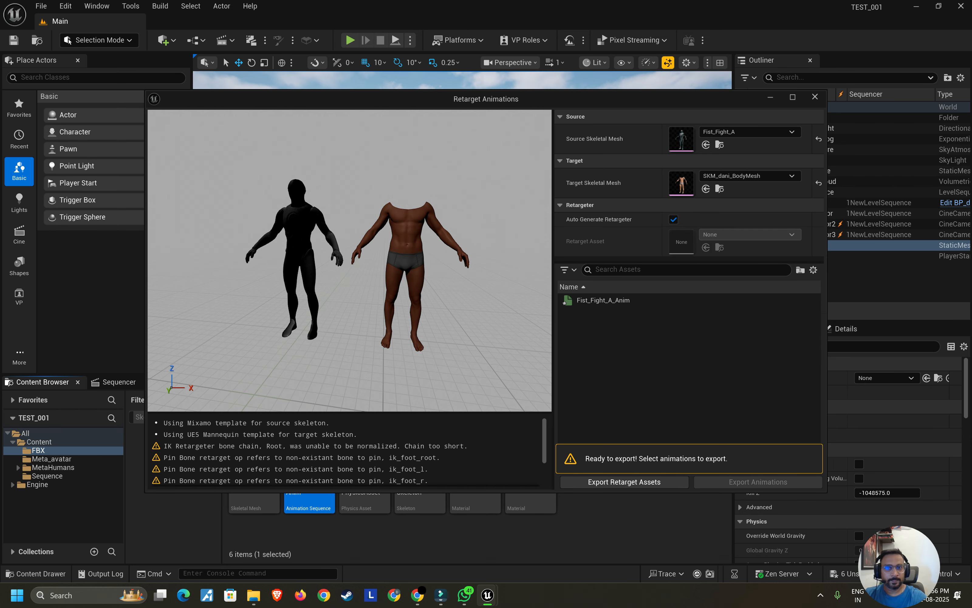
pyautogui.click(603, 300)
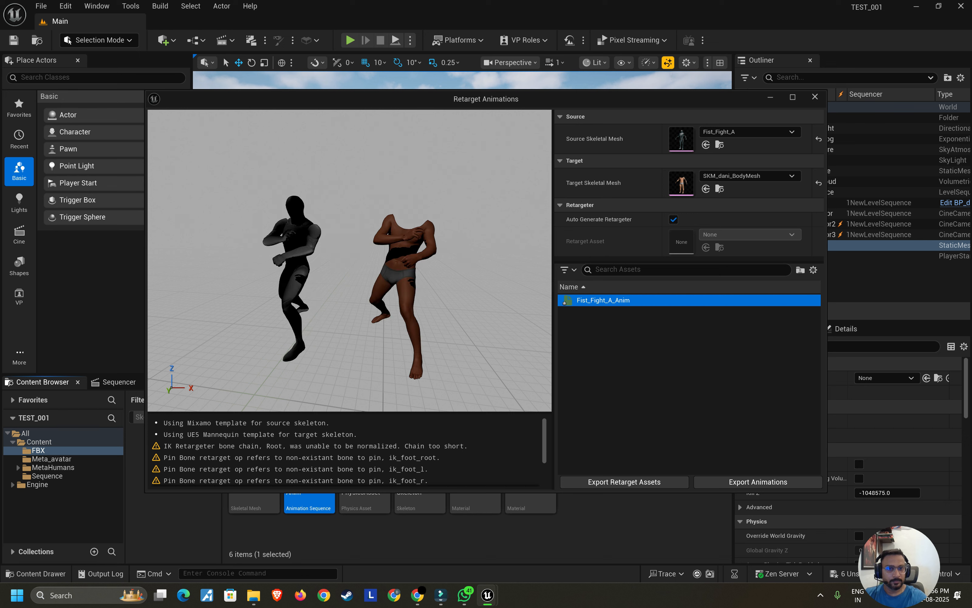
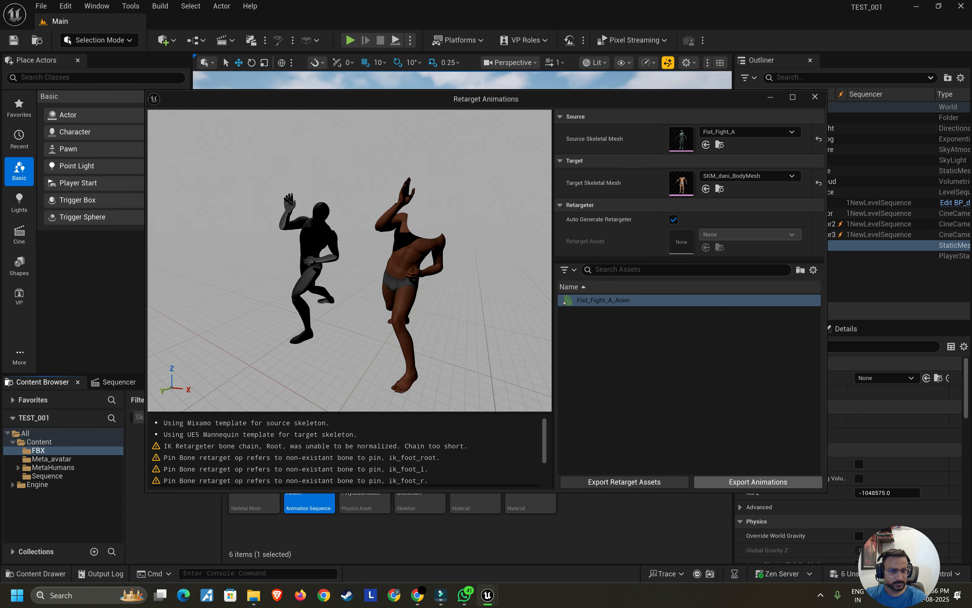
pyautogui.click(758, 482)
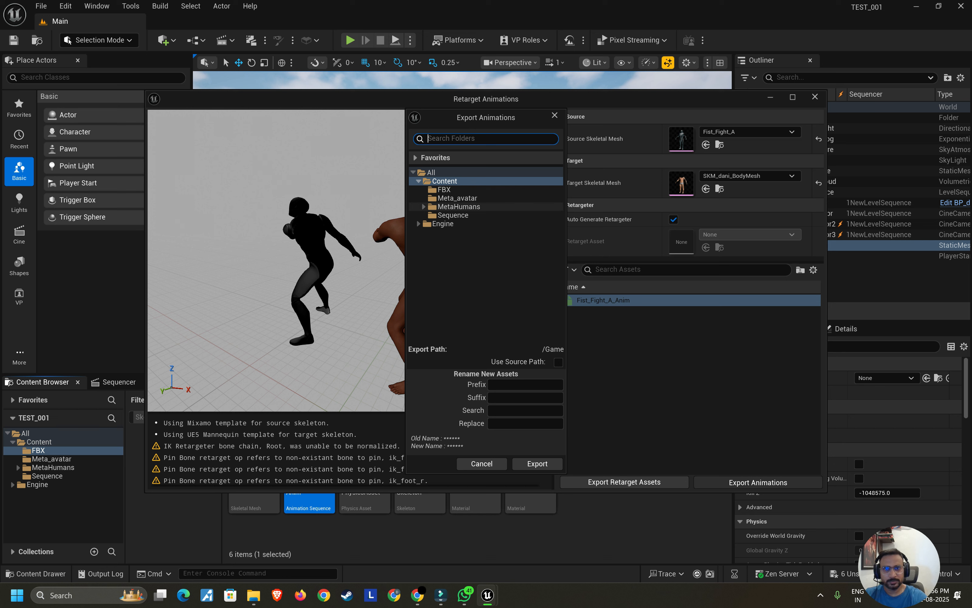
pyautogui.click(444, 189)
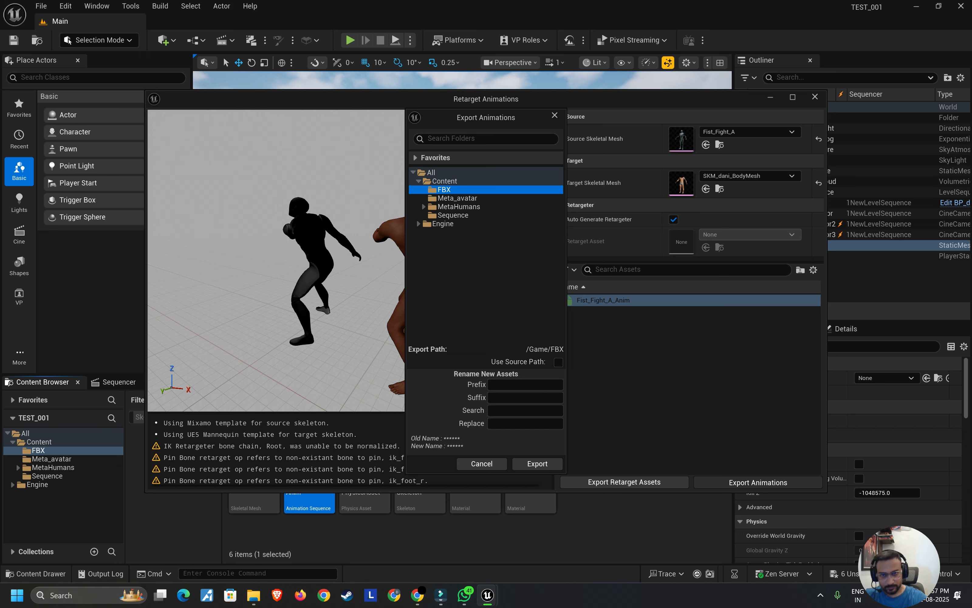
pyautogui.click(525, 385)
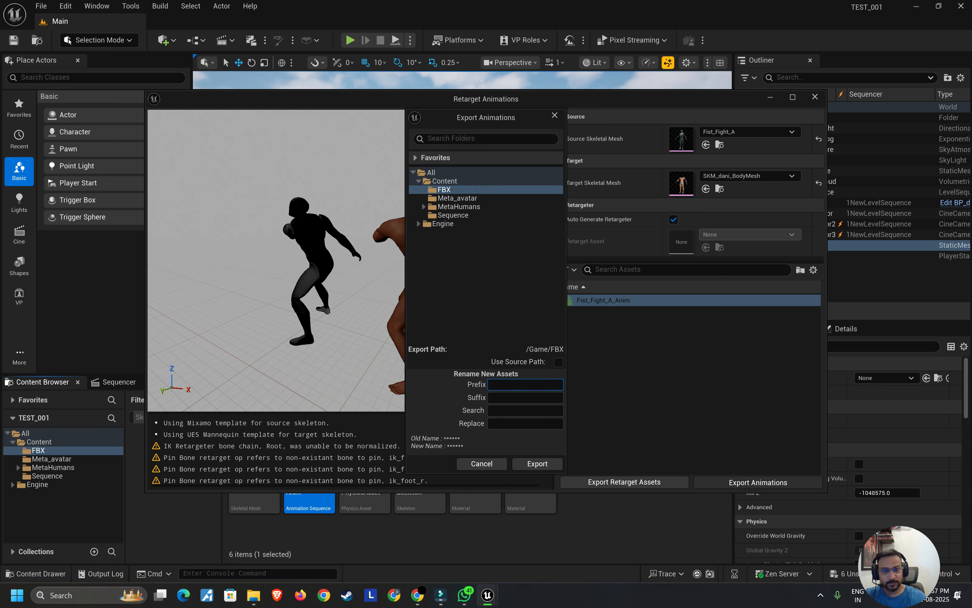
pyautogui.write('Fight_ani;')
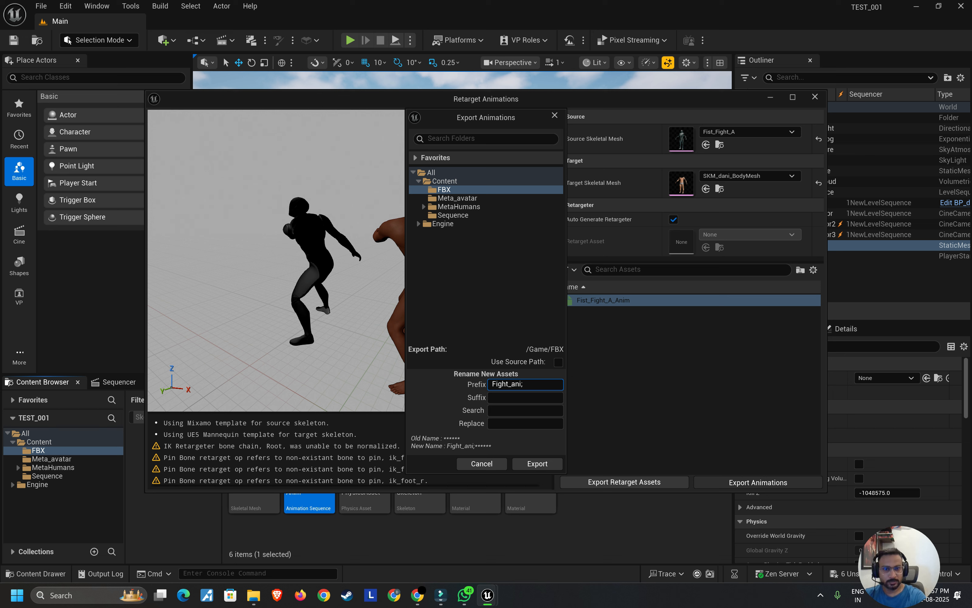
pyautogui.press('BackSpace')
pyautogui.click(538, 463)
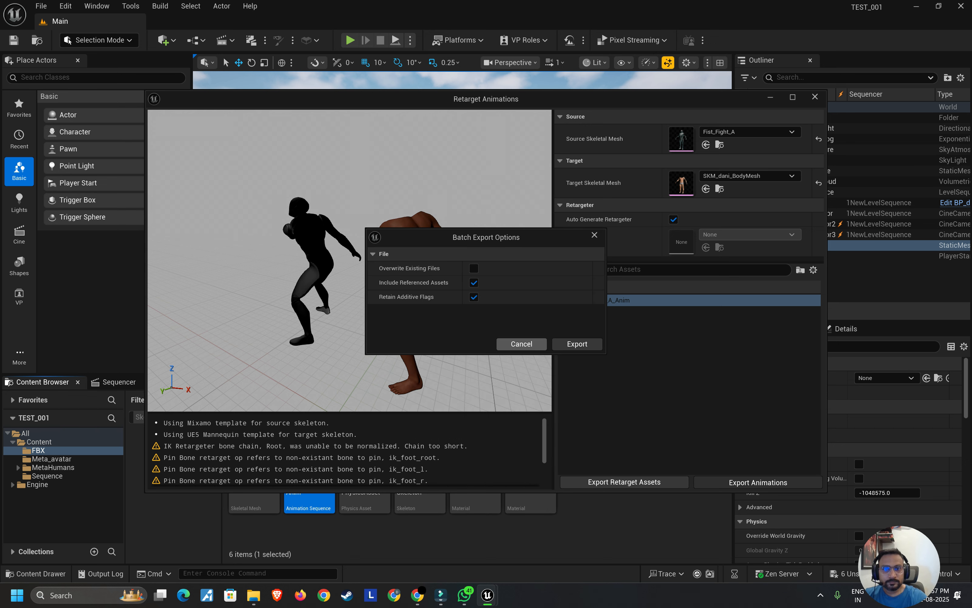
pyautogui.click(577, 343)
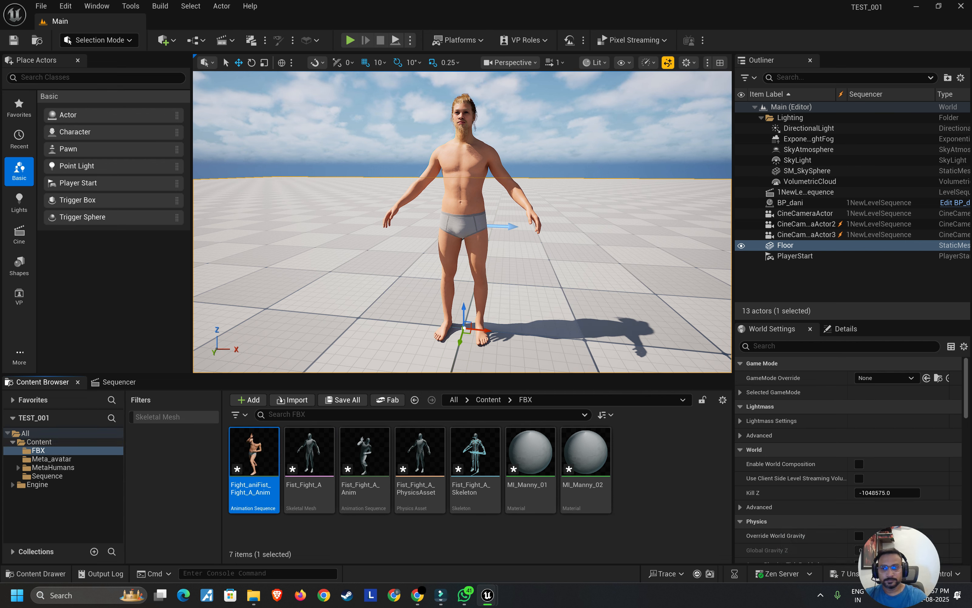
# Step: Open the level sequence in Sequencer and examine the control rig tracks under BP_dani's Body
pyautogui.click(118, 382)
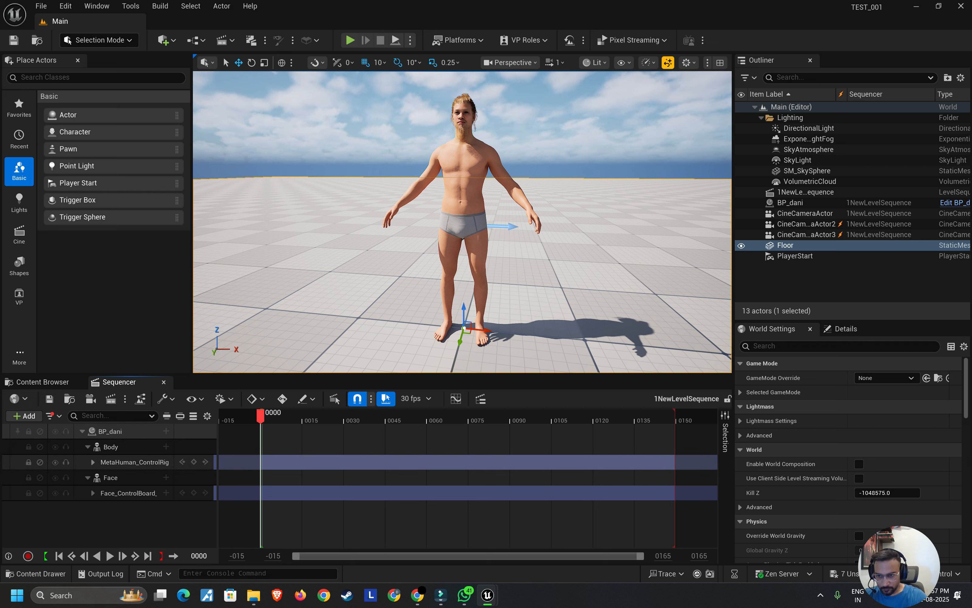
pyautogui.click(93, 462)
pyautogui.click(93, 462)
pyautogui.click(87, 447)
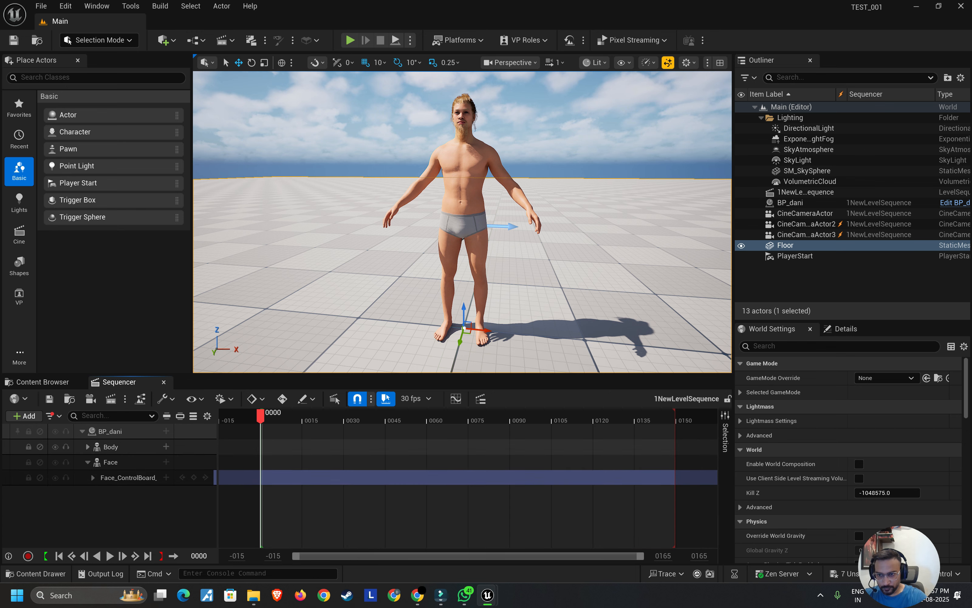
pyautogui.click(88, 447)
pyautogui.click(110, 447)
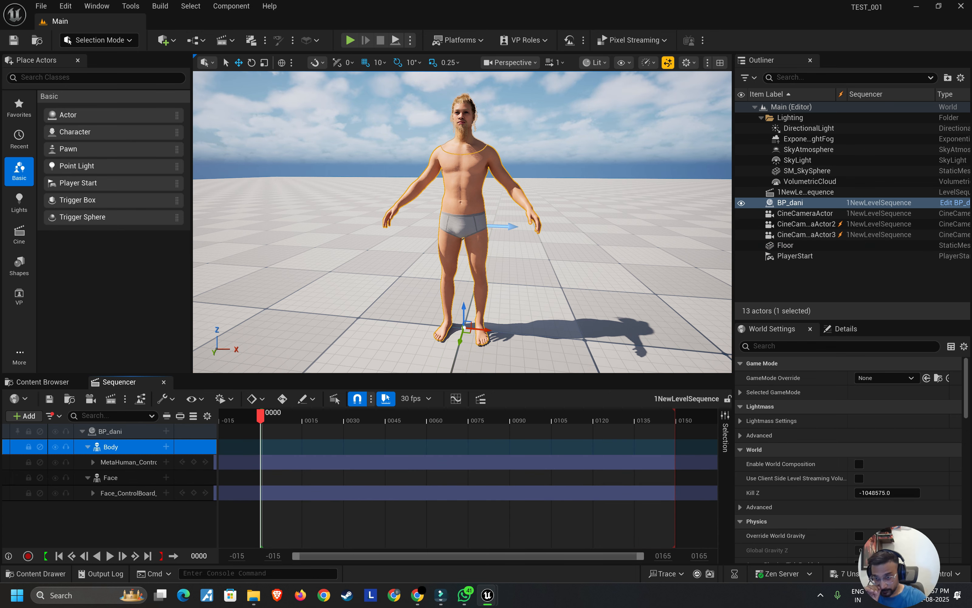
pyautogui.press('Escape')
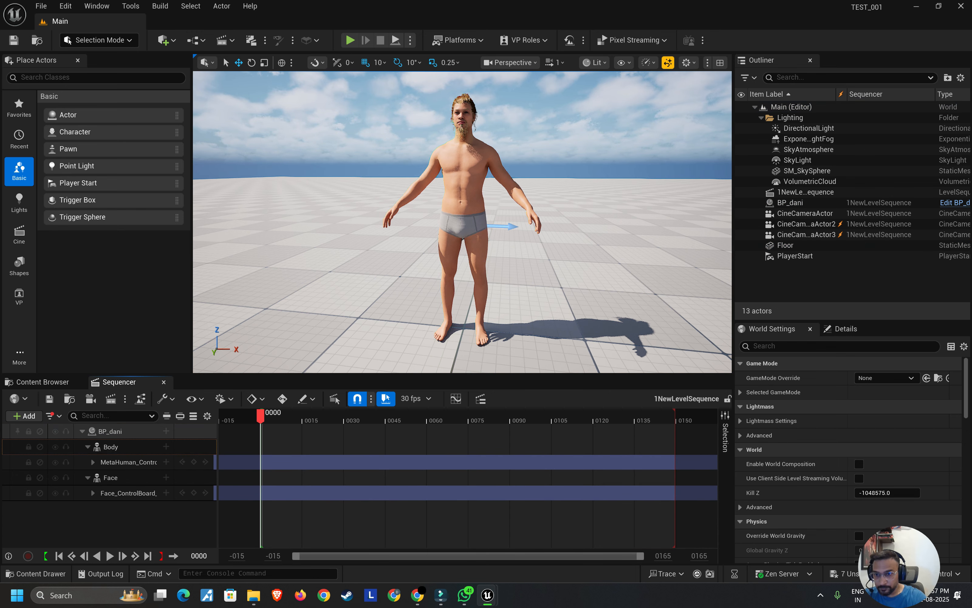
pyautogui.keyDown('alt'); pyautogui.moveTo(463, 221); pyautogui.dragTo(442, 215); pyautogui.keyUp('alt')
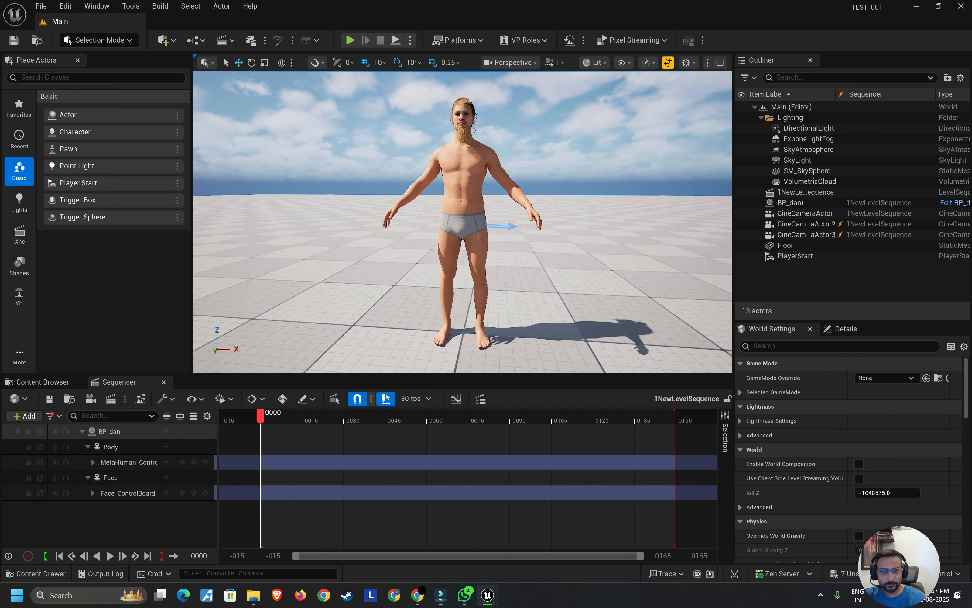
# Step: Try deleting the MetaHuman_ControlRig track from BP_dani's Body in Sequencer and undo the deletion
pyautogui.click(129, 493)
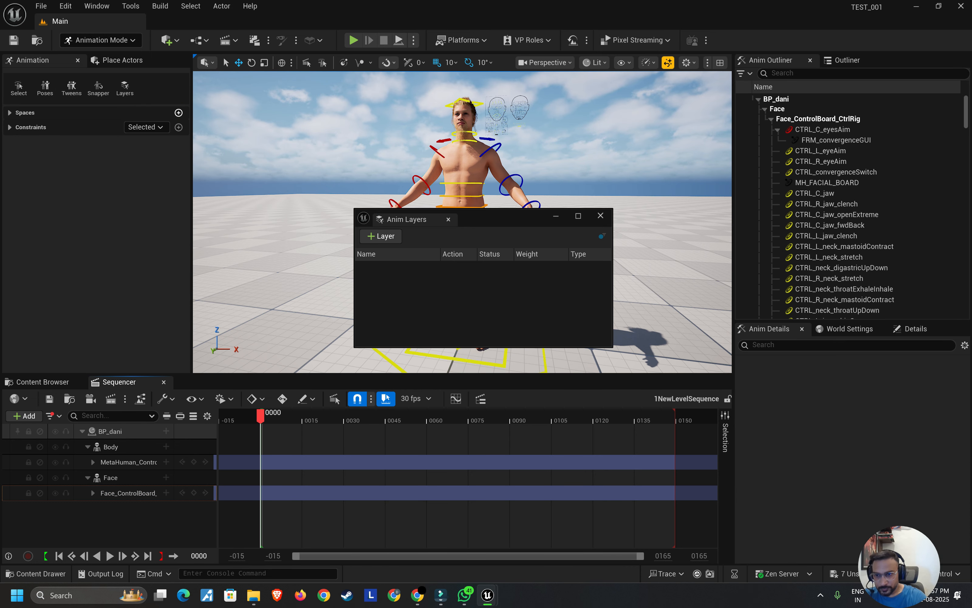
pyautogui.click(92, 462)
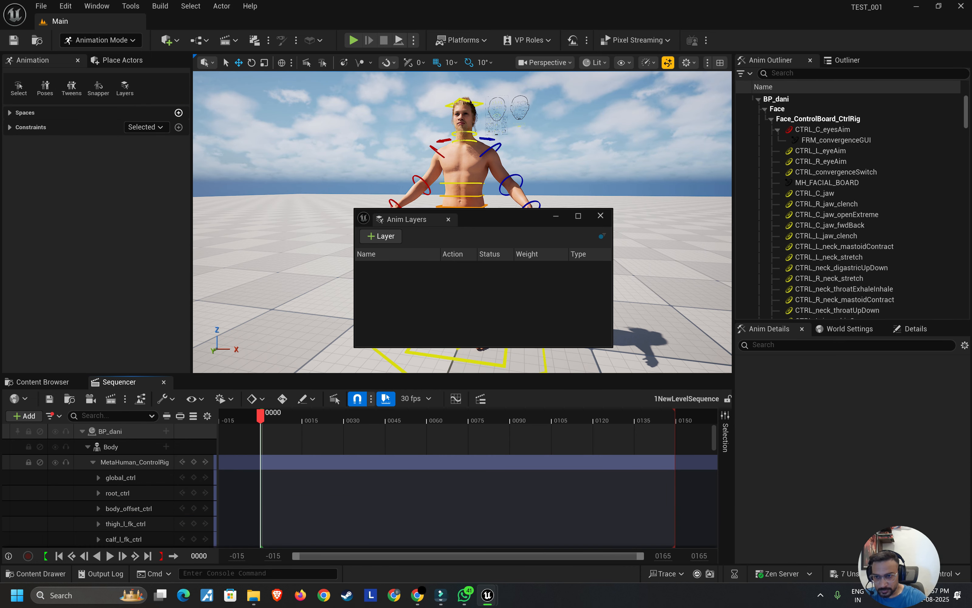
pyautogui.click(92, 462)
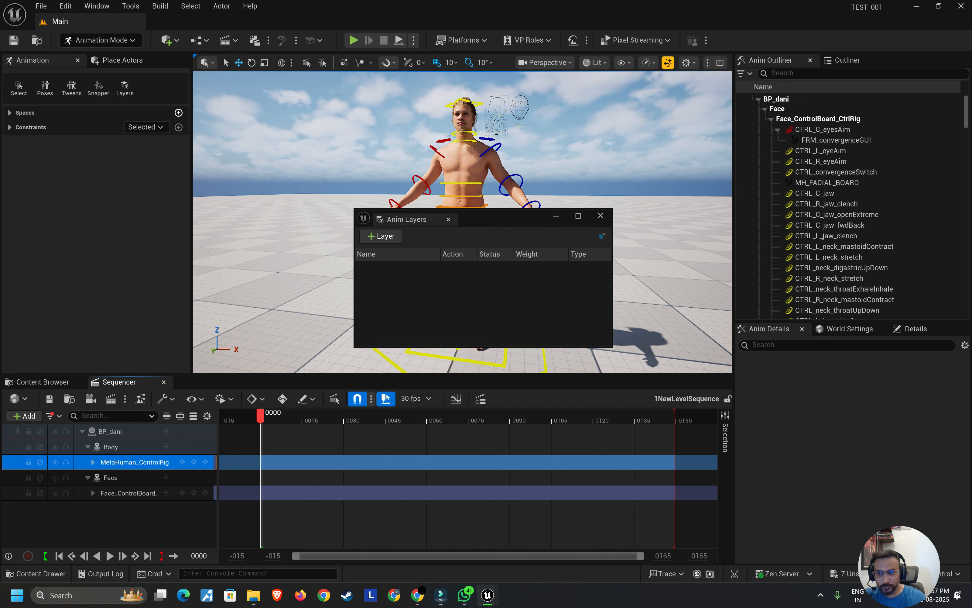
pyautogui.rightClick(146, 462)
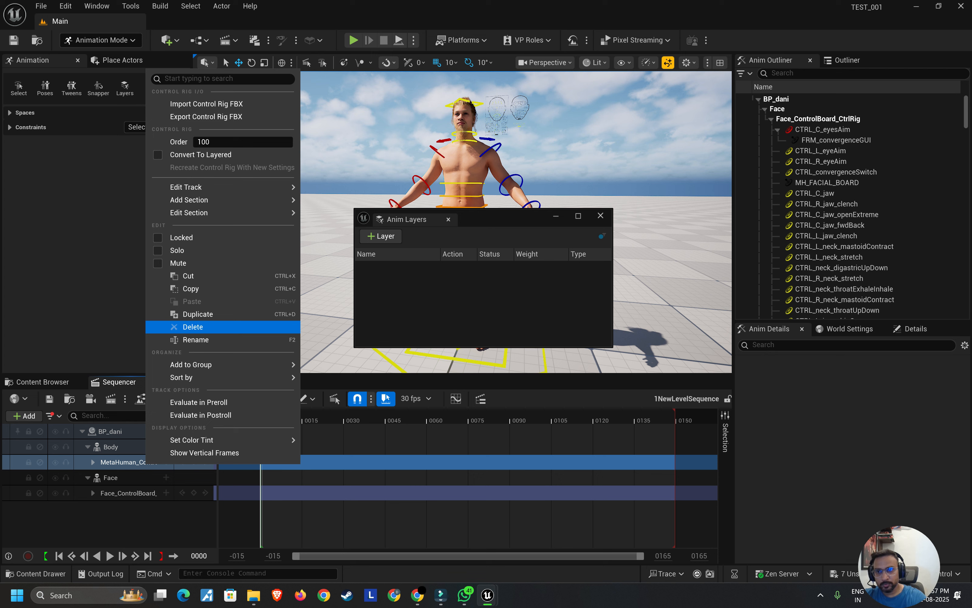
pyautogui.click(193, 326)
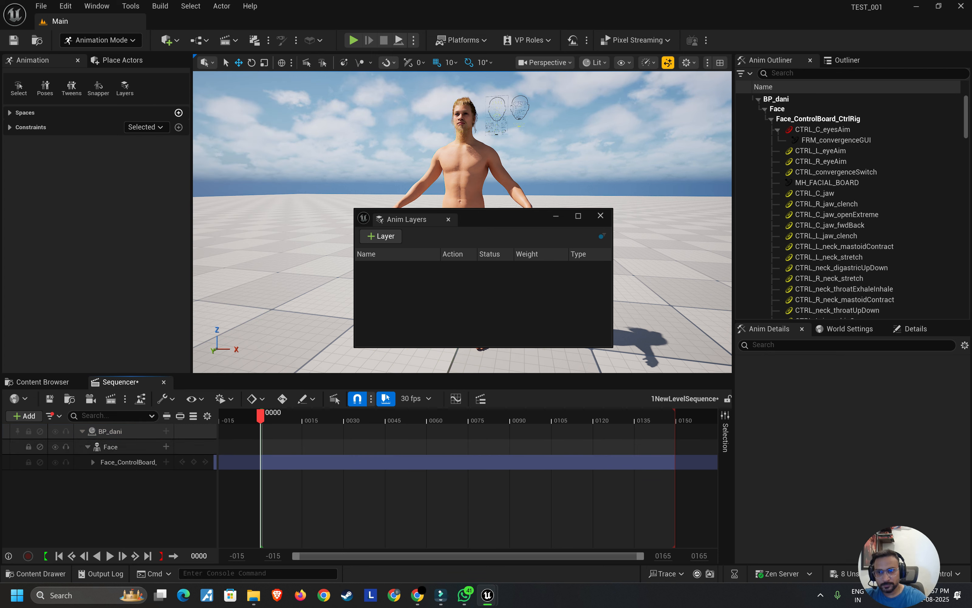
pyautogui.click(119, 431)
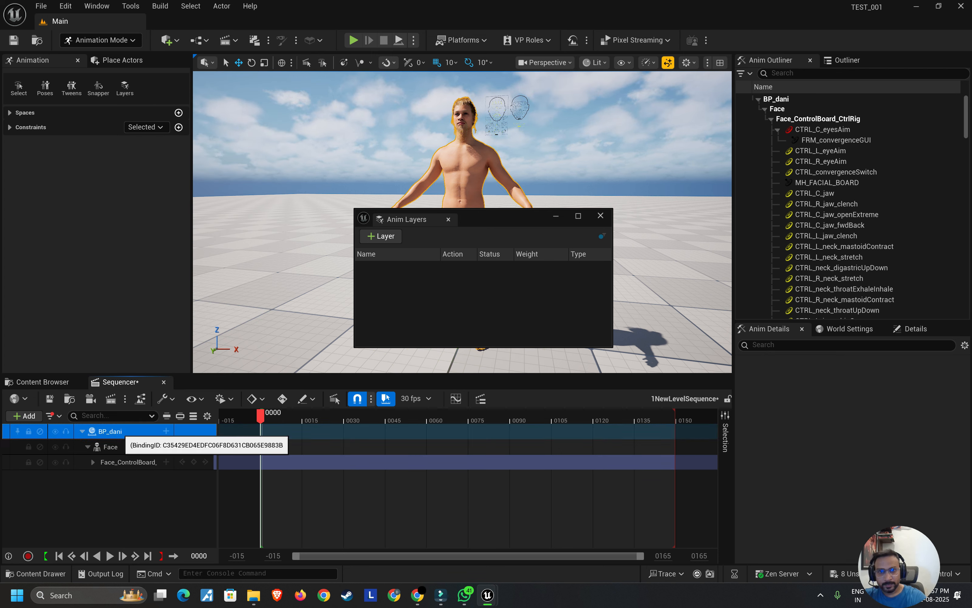
pyautogui.hotkey('ctrl', 'z')
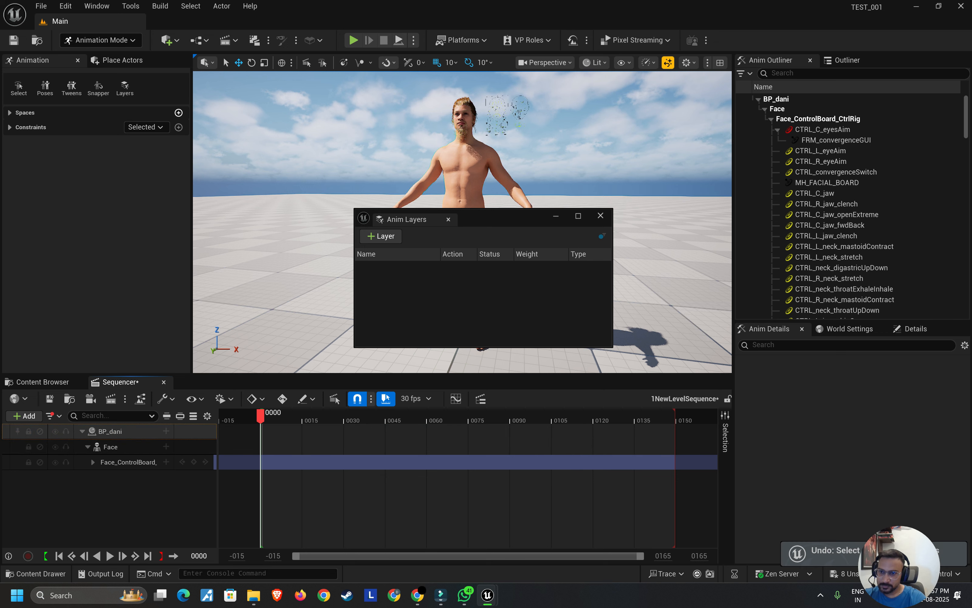
pyautogui.hotkey('ctrl', 'z')
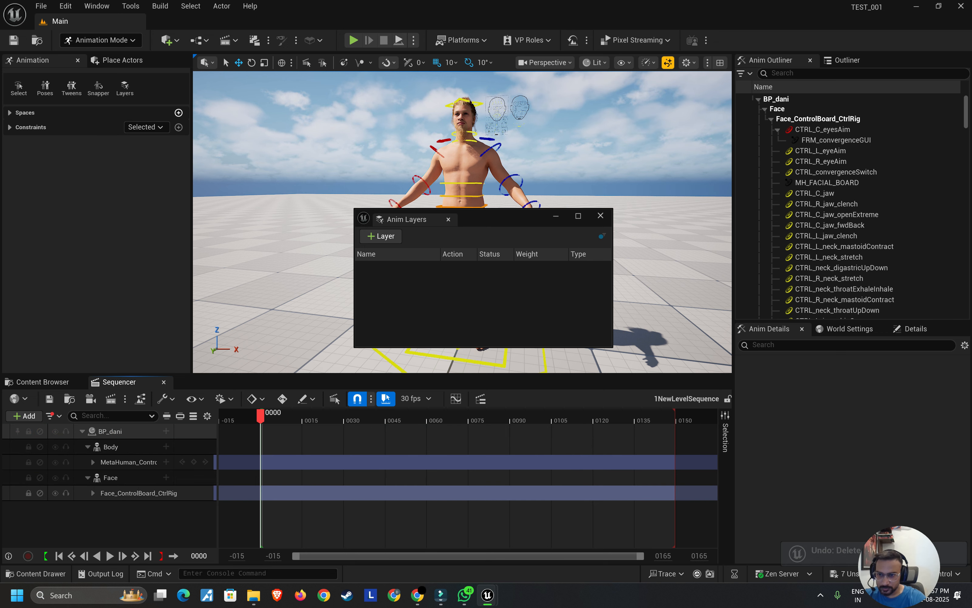
# Step: Delete the Body's MetaHuman_ControlRig track once more and restore it by undoing
pyautogui.click(135, 461)
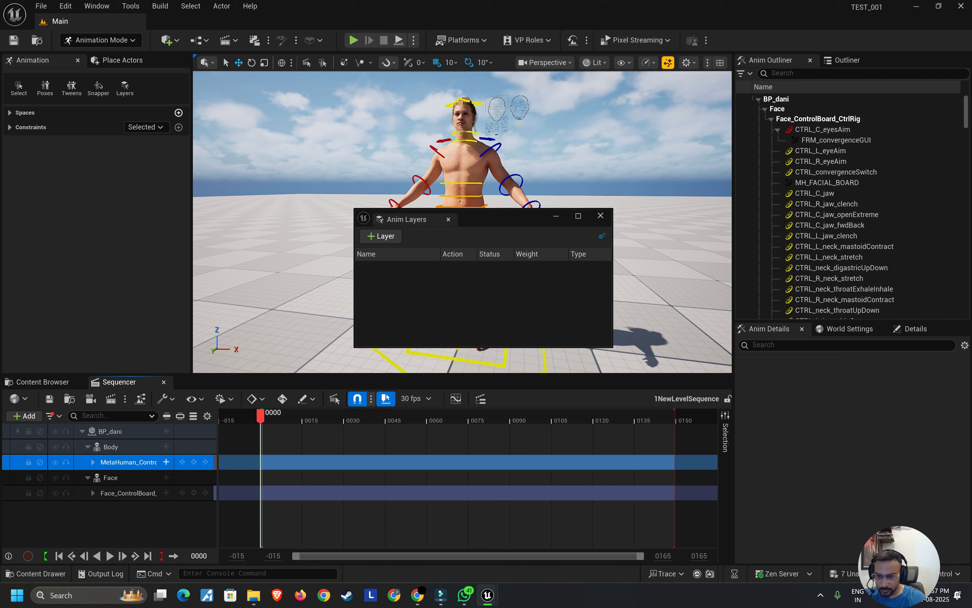
pyautogui.rightClick(166, 462)
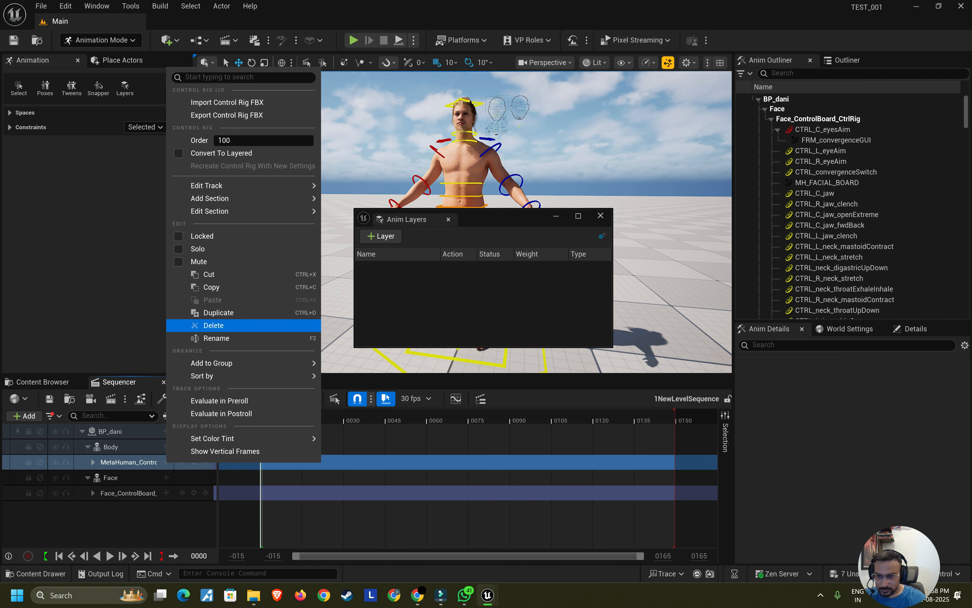
pyautogui.click(213, 326)
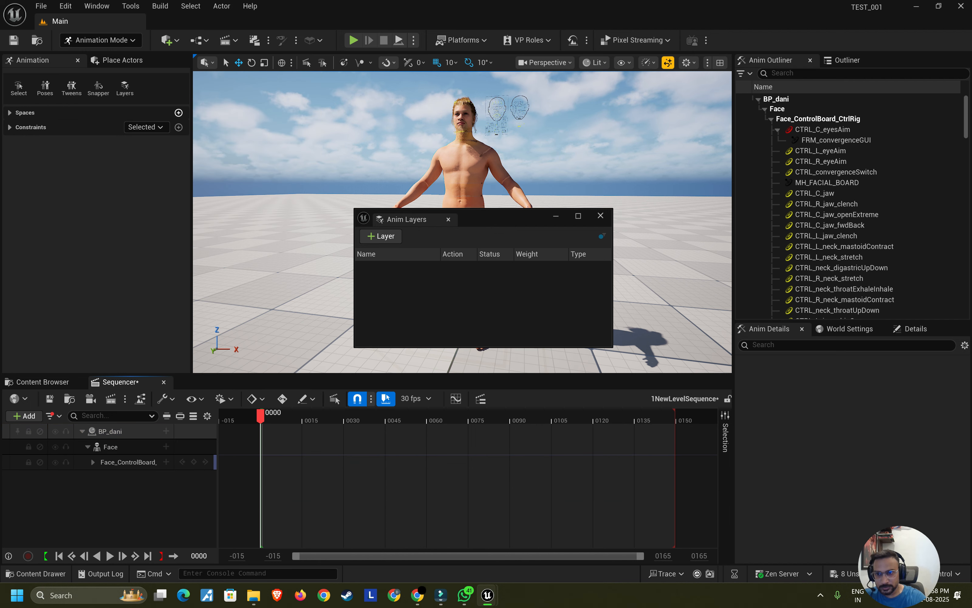
pyautogui.hotkey('ctrl', 'z')
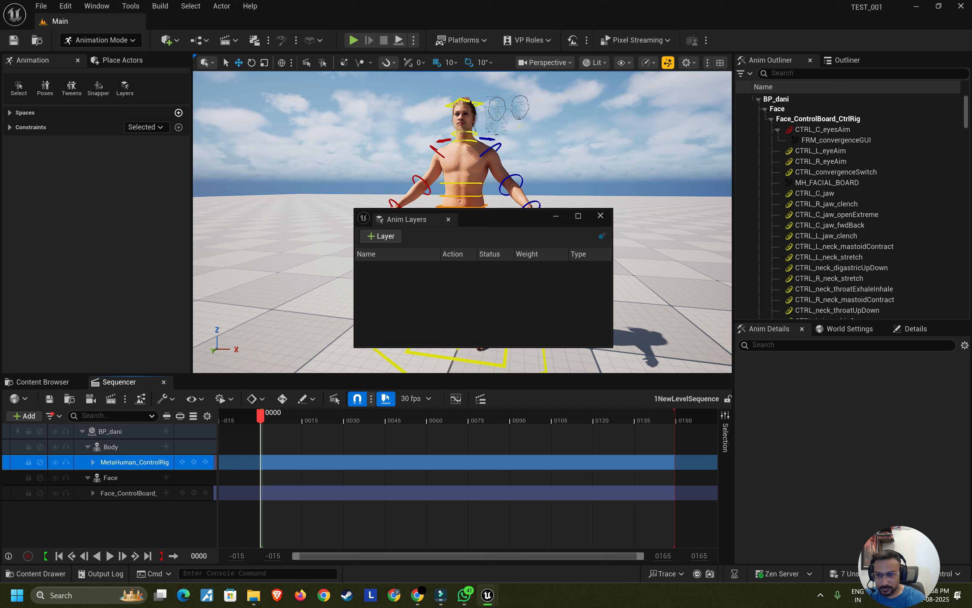
pyautogui.press('F2')
pyautogui.press('Return')
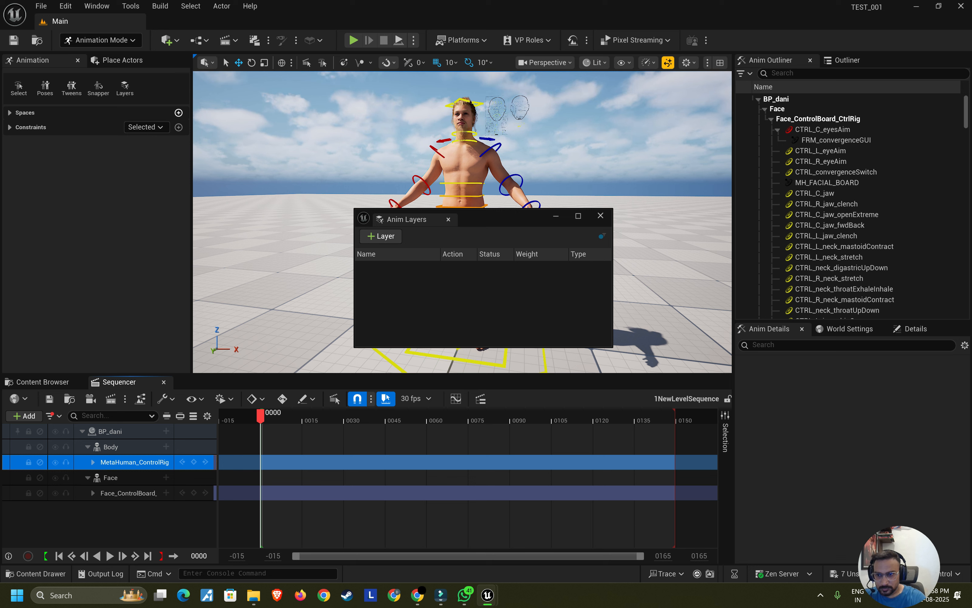
pyautogui.click(462, 493)
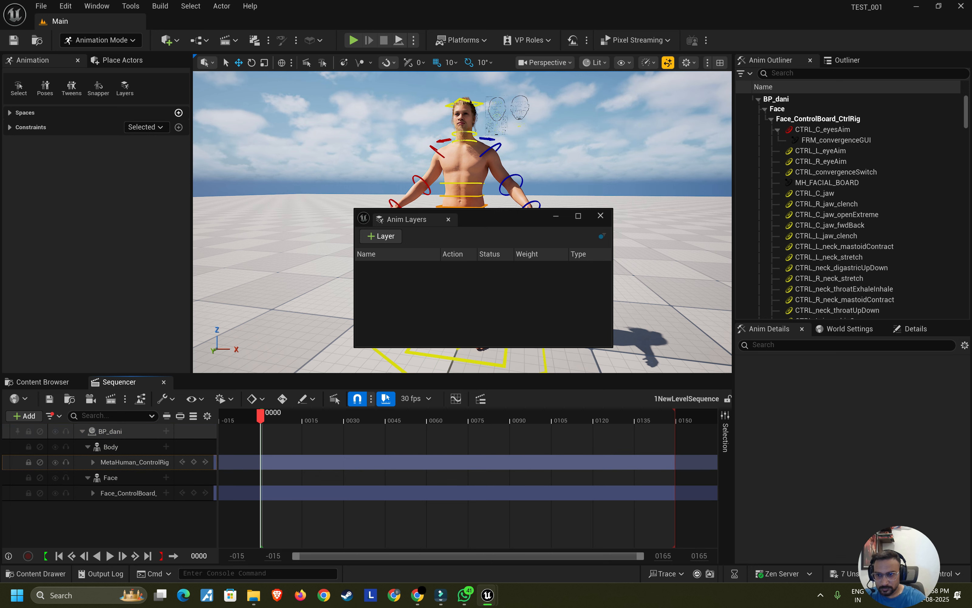
pyautogui.click(134, 461)
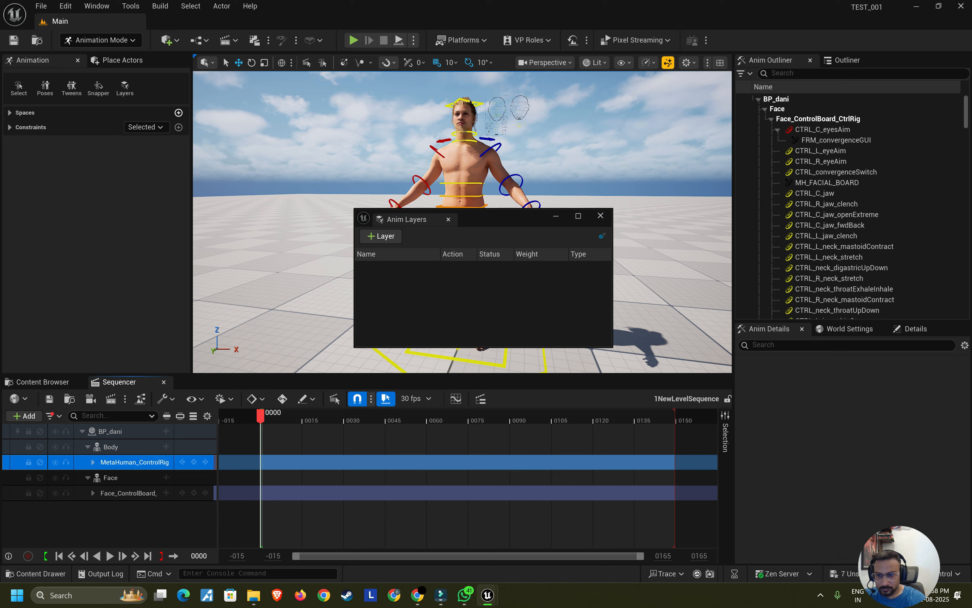
pyautogui.click(111, 447)
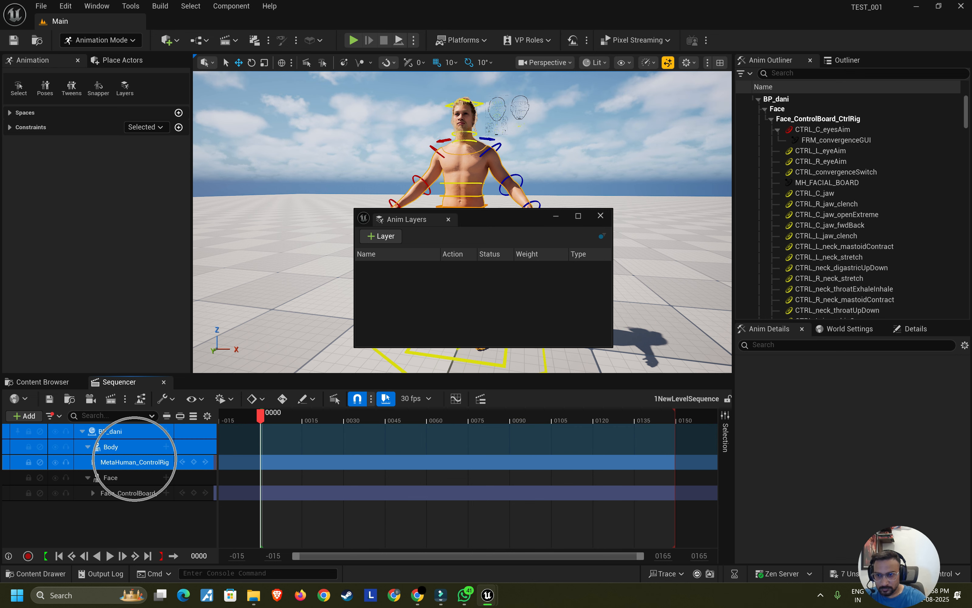
pyautogui.click(134, 462)
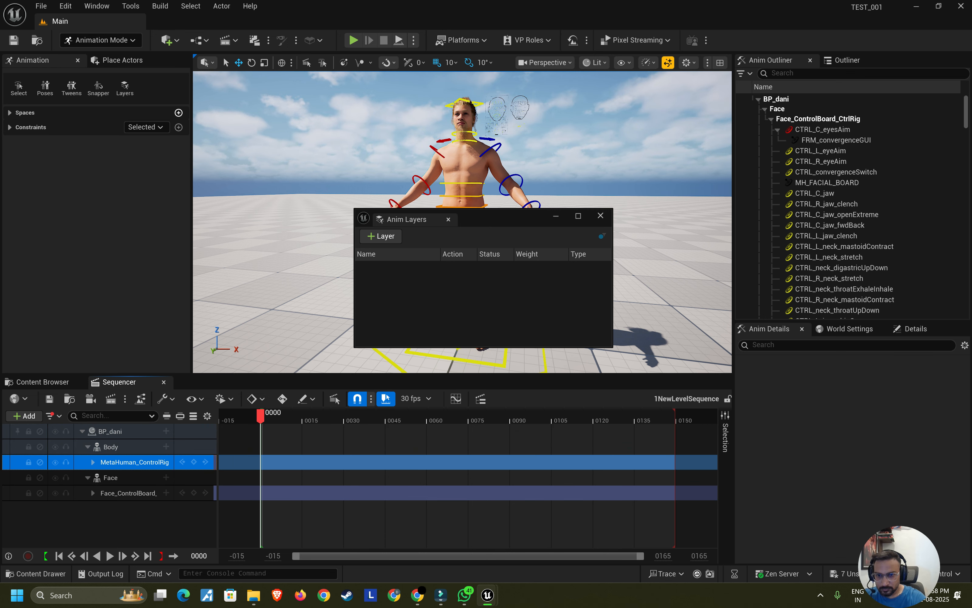
# Step: Turn off timeline snapping and the highlighted toggle beside it in Sequencer
pyautogui.click(358, 398)
pyautogui.click(385, 398)
# Step: Try removing the MetaHuman_ControlRig track from the Body with snapping off and revert the removal
pyautogui.click(128, 462)
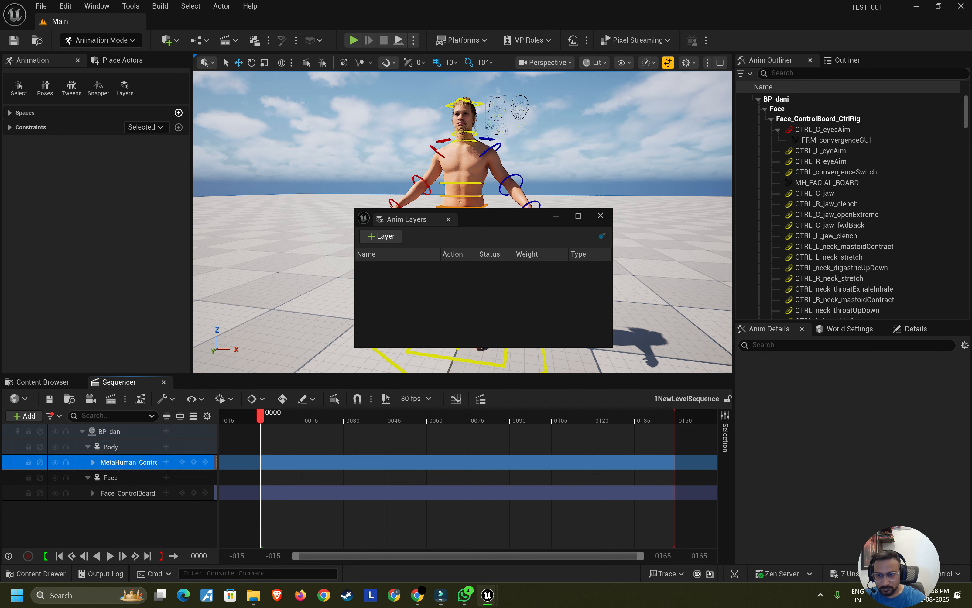
pyautogui.rightClick(148, 462)
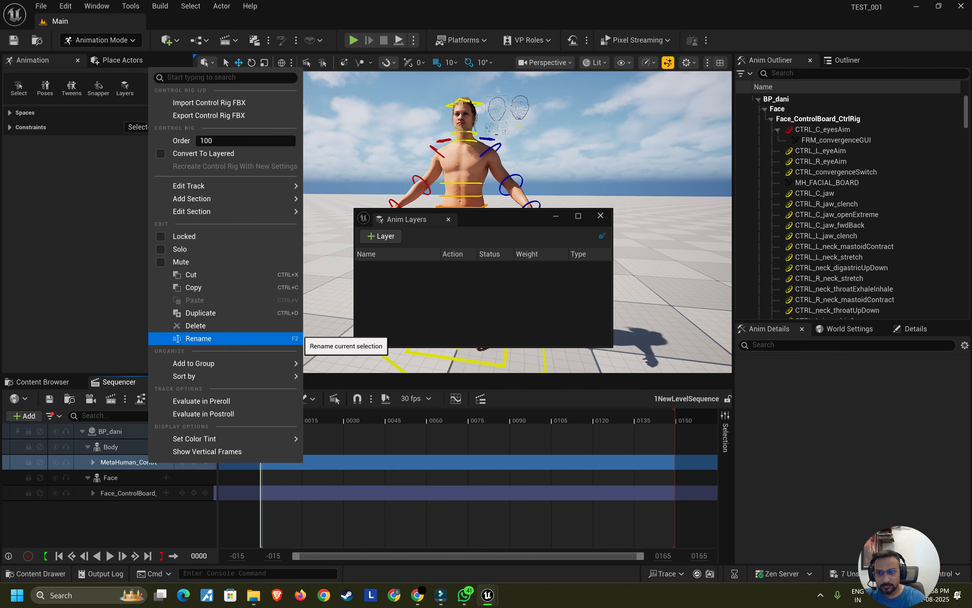
pyautogui.click(297, 326)
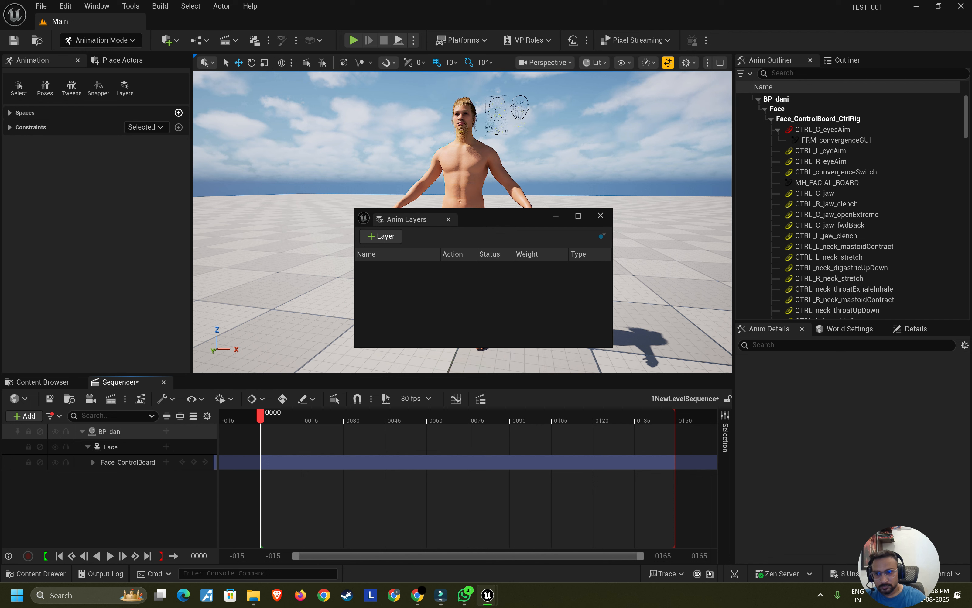
pyautogui.hotkey('ctrl', 'z')
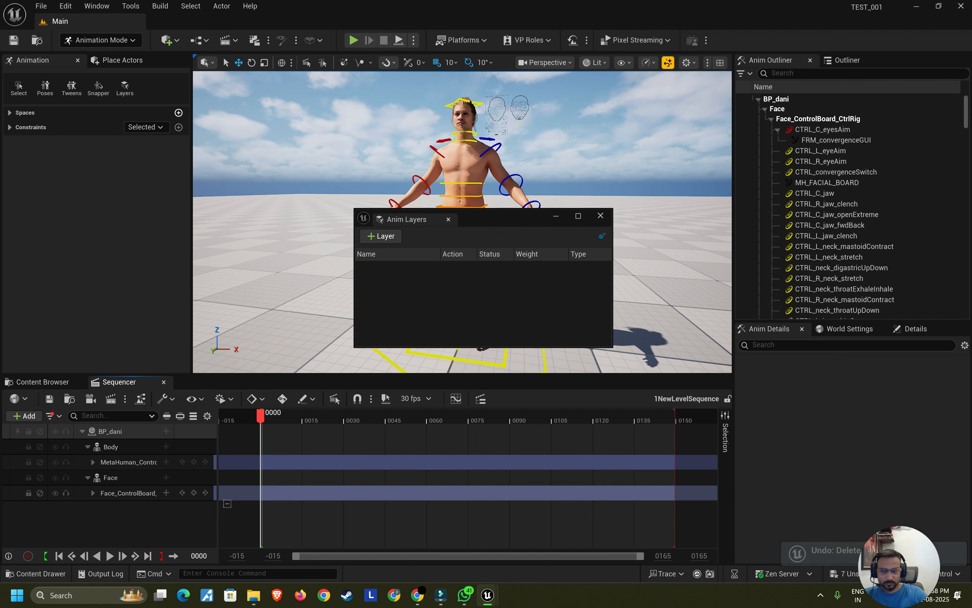
# Step: Close the Anim Layers window and select BP_dani's Root component to show its details
pyautogui.click(601, 216)
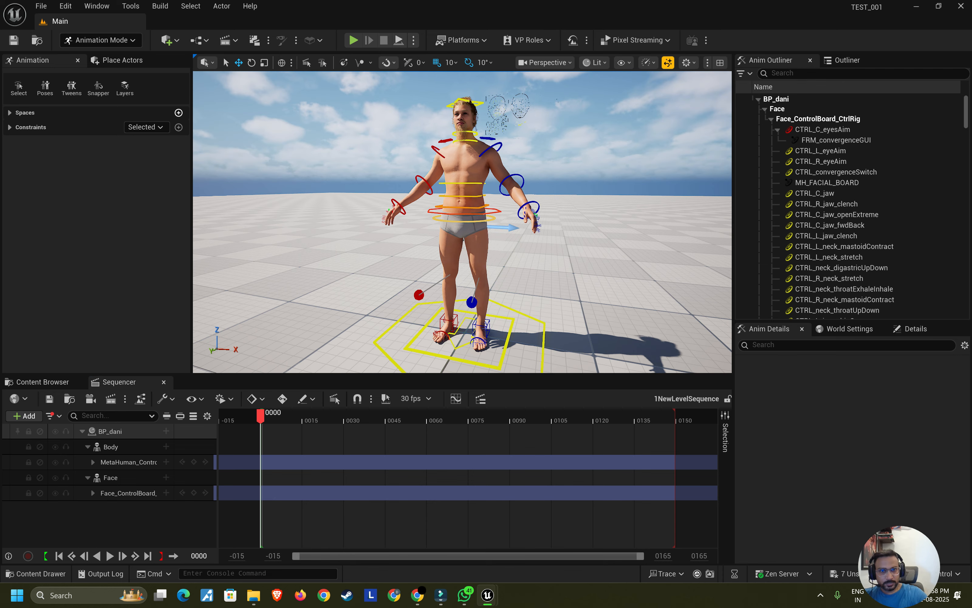
pyautogui.keyDown('alt'); pyautogui.moveTo(600, 215); pyautogui.dragTo(561, 201); pyautogui.keyUp('alt')
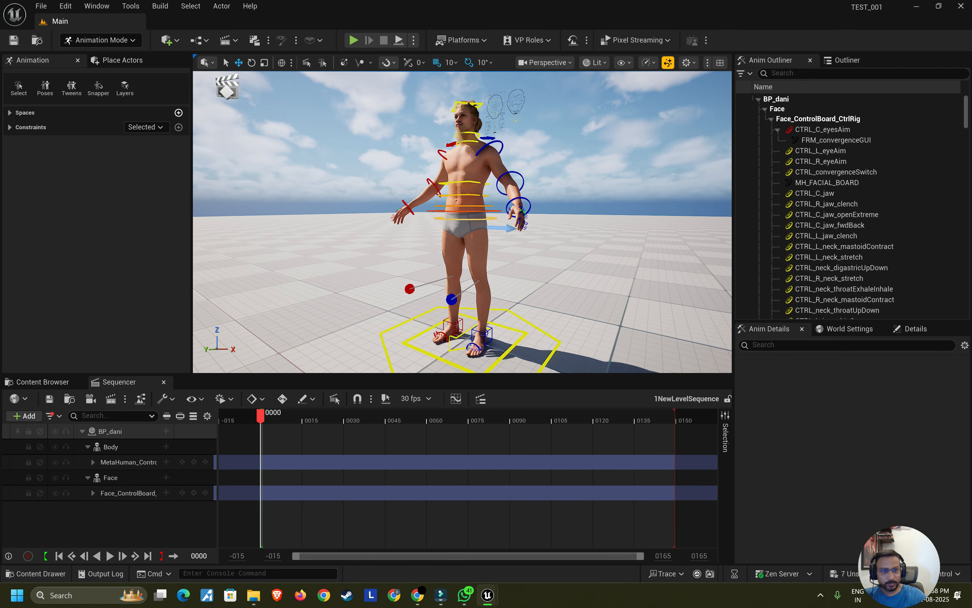
pyautogui.click(846, 60)
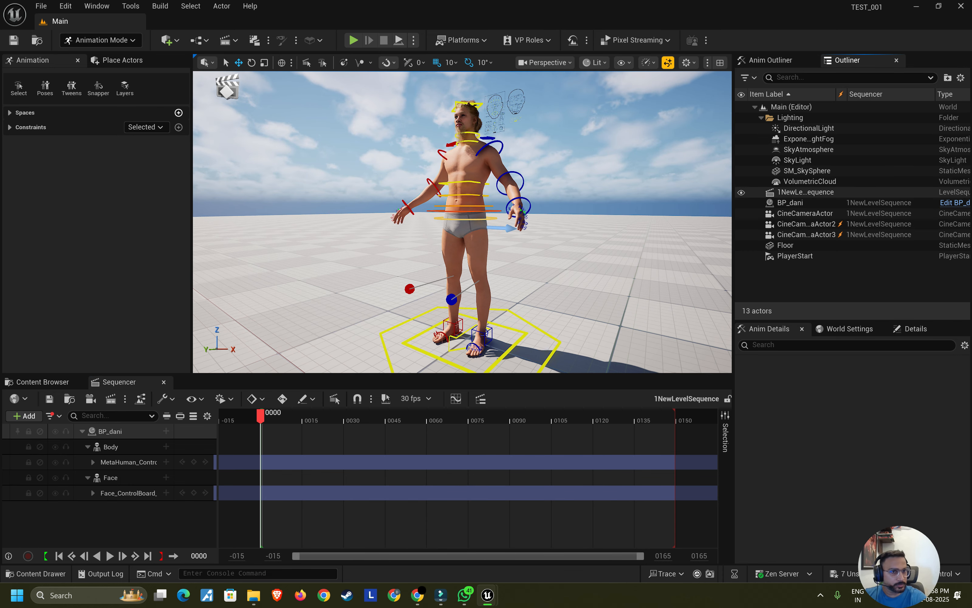
pyautogui.click(790, 202)
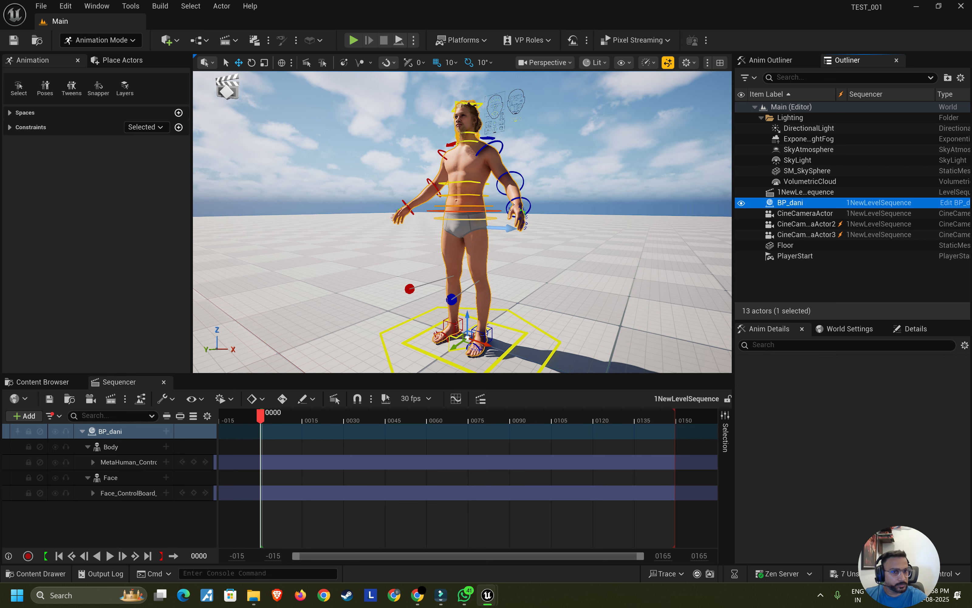
pyautogui.click(916, 329)
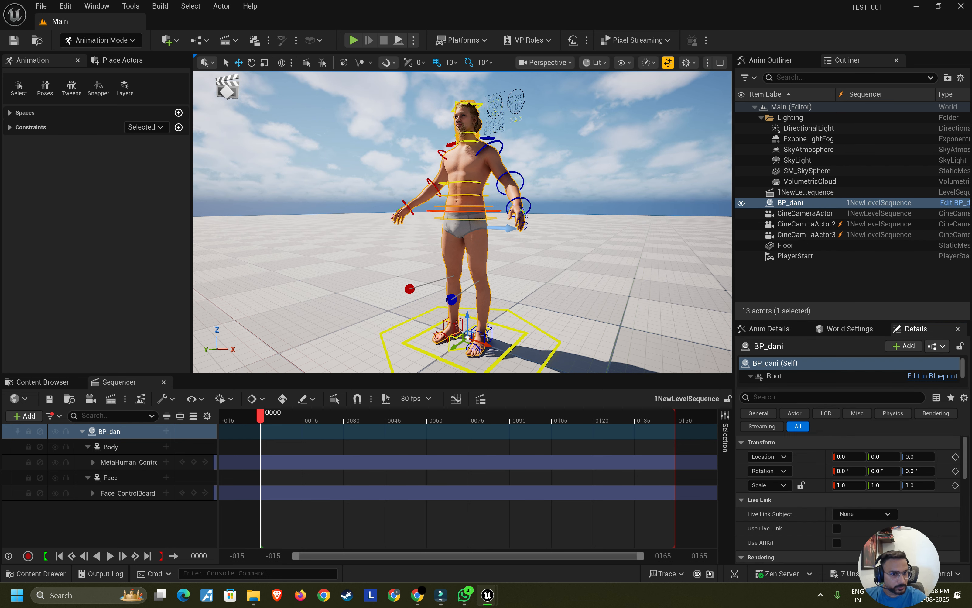
pyautogui.click(778, 376)
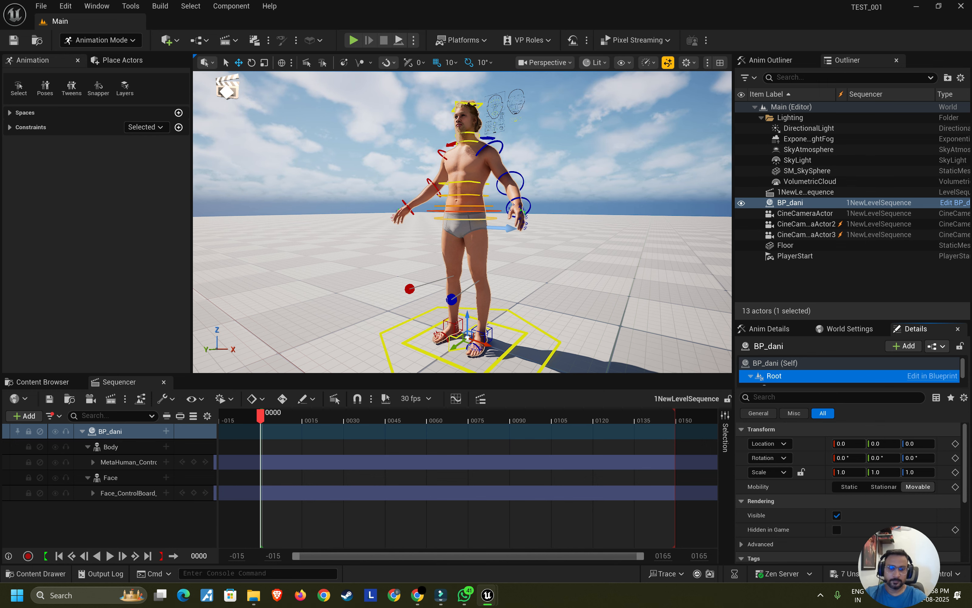
# Step: Bring up the Retarget Animations window and close it
pyautogui.moveTo(487, 595)
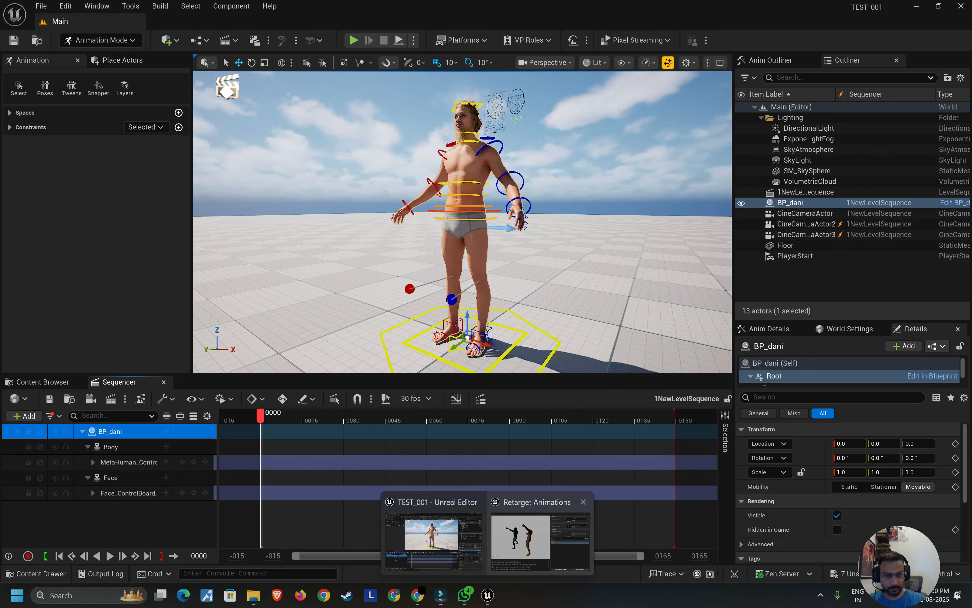
pyautogui.click(539, 535)
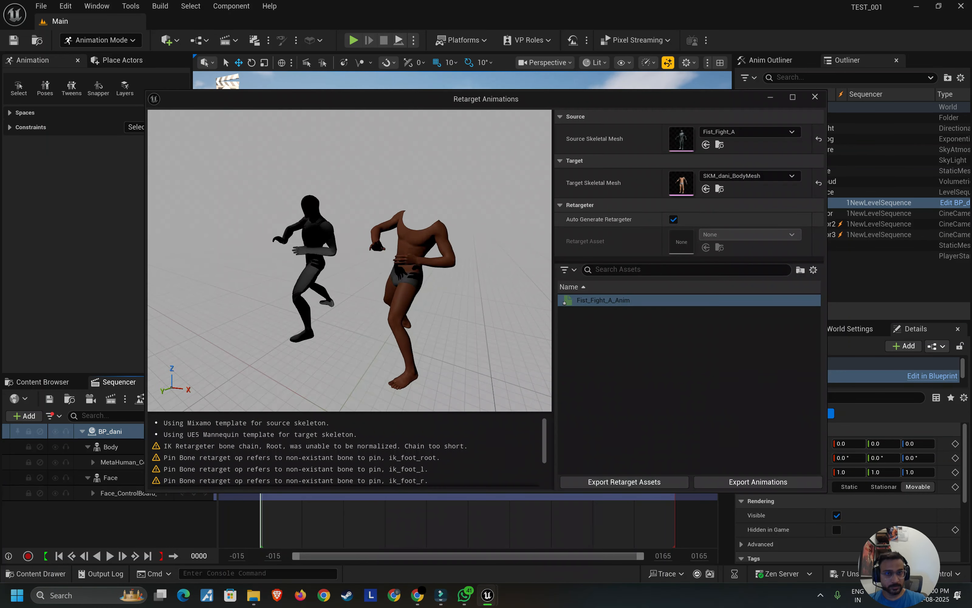
pyautogui.click(816, 97)
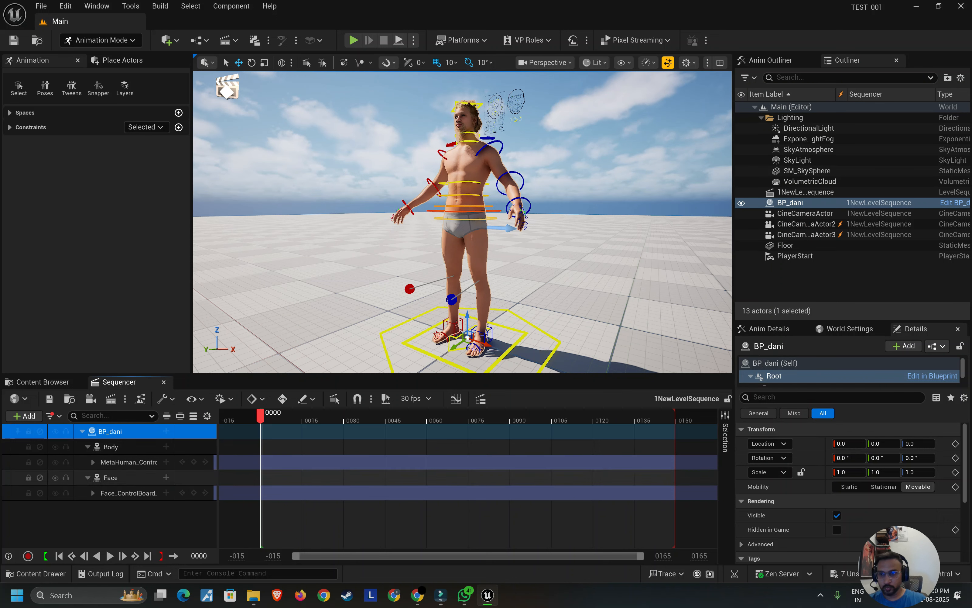
pyautogui.click(110, 478)
pyautogui.keyDown('ctrl'); pyautogui.click(128, 462); pyautogui.keyUp('ctrl')
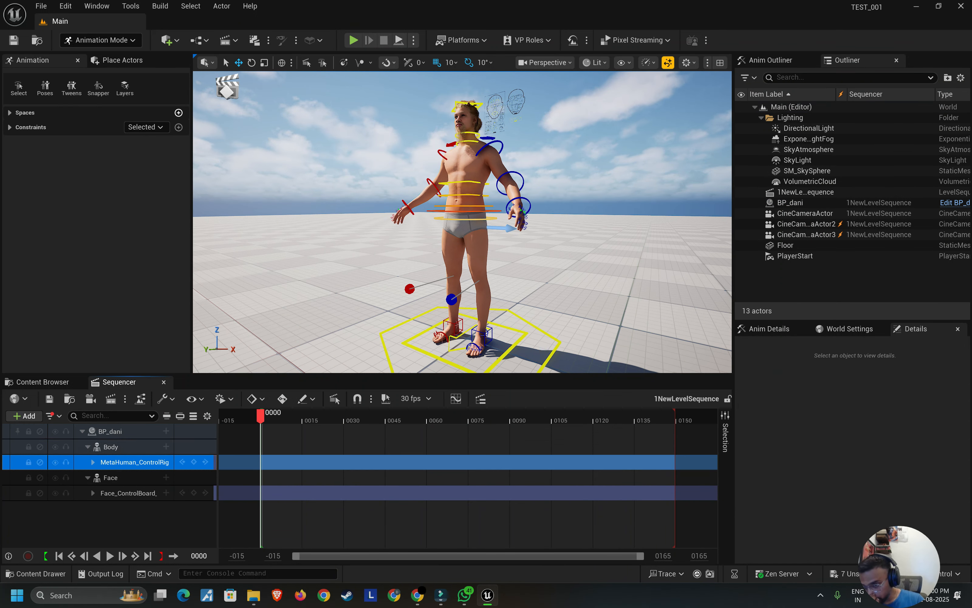
pyautogui.press('F2')
pyautogui.press('BackSpace')
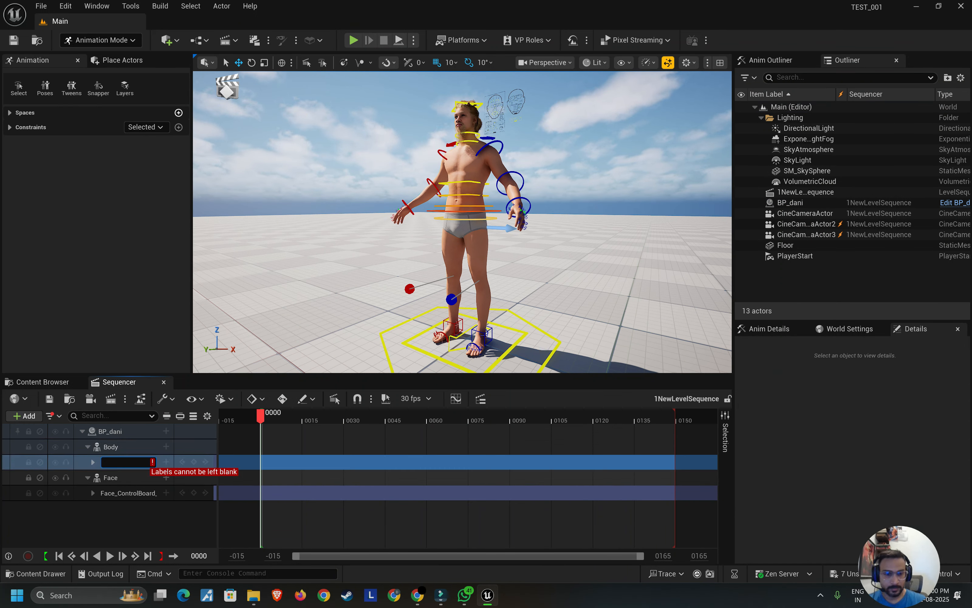
pyautogui.press('Escape')
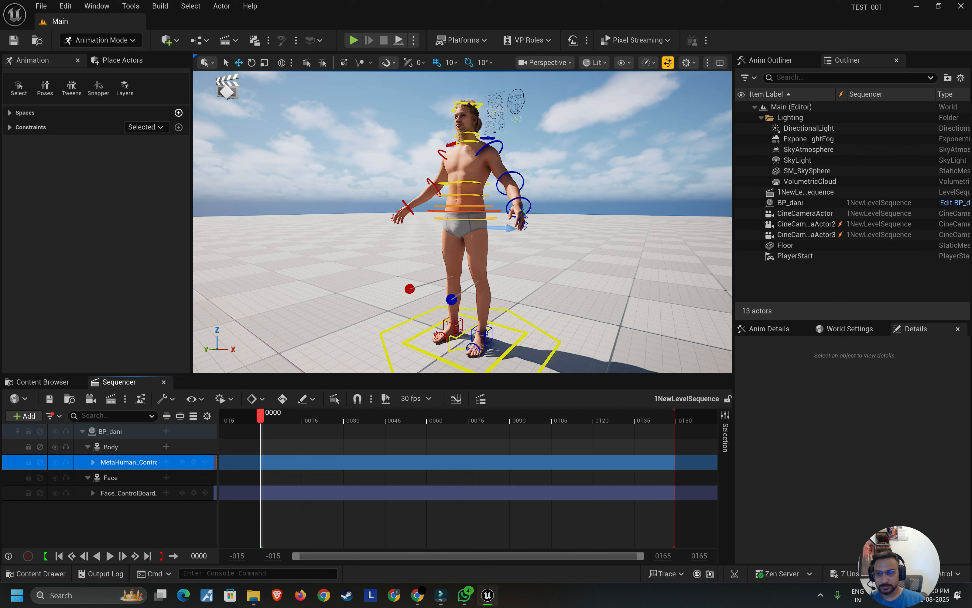
# Step: Look through the track types for BP_dani and the animation assets available for its Body in Sequencer
pyautogui.click(134, 447)
pyautogui.rightClick(134, 447)
pyautogui.press('Escape')
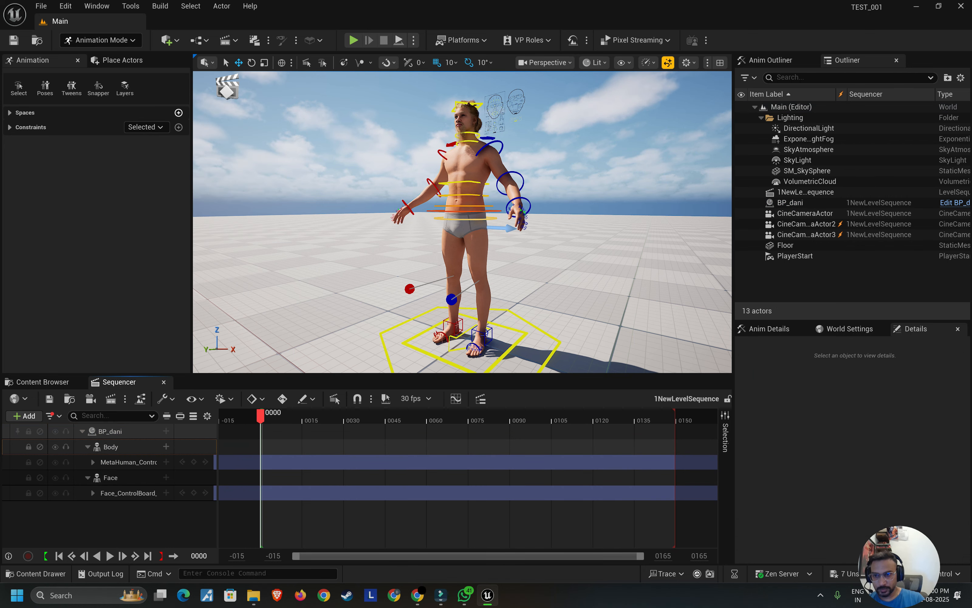
pyautogui.click(166, 431)
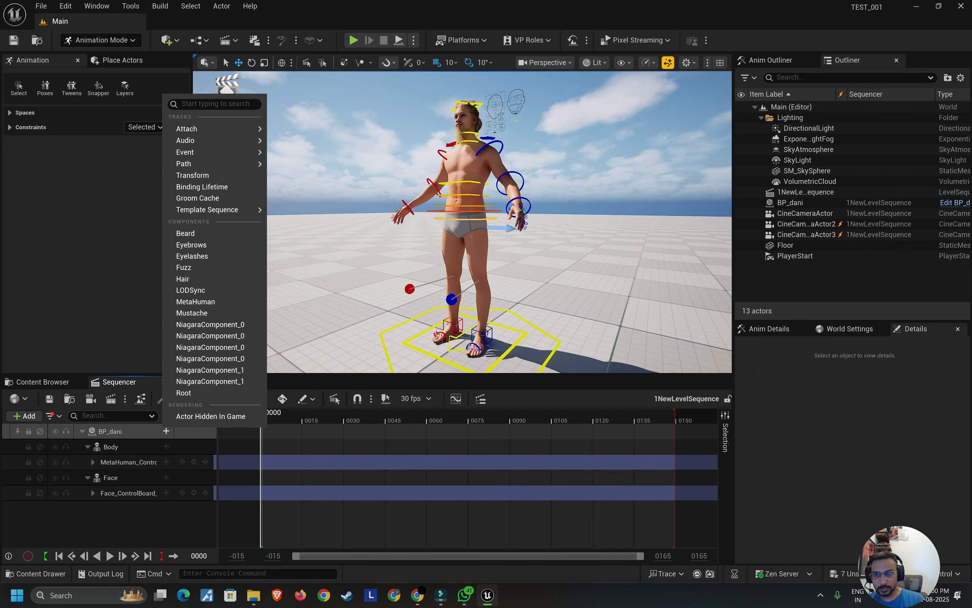
pyautogui.click(120, 446)
pyautogui.click(166, 447)
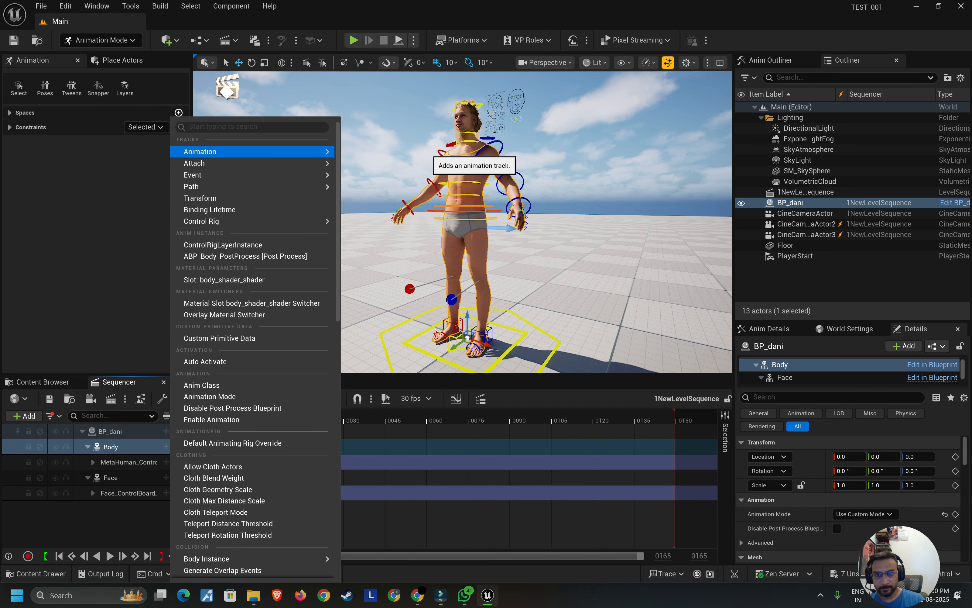
pyautogui.moveTo(256, 152)
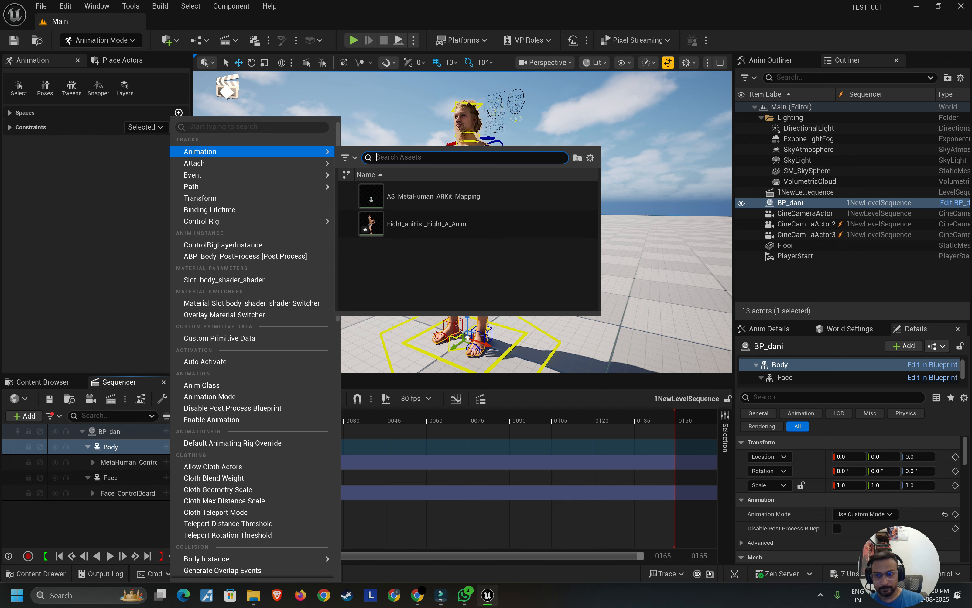
pyautogui.press('Escape')
# Step: Try deleting the MetaHuman_ControlRig track under Body, and undo that deletion
pyautogui.click(128, 462)
pyautogui.rightClick(123, 464)
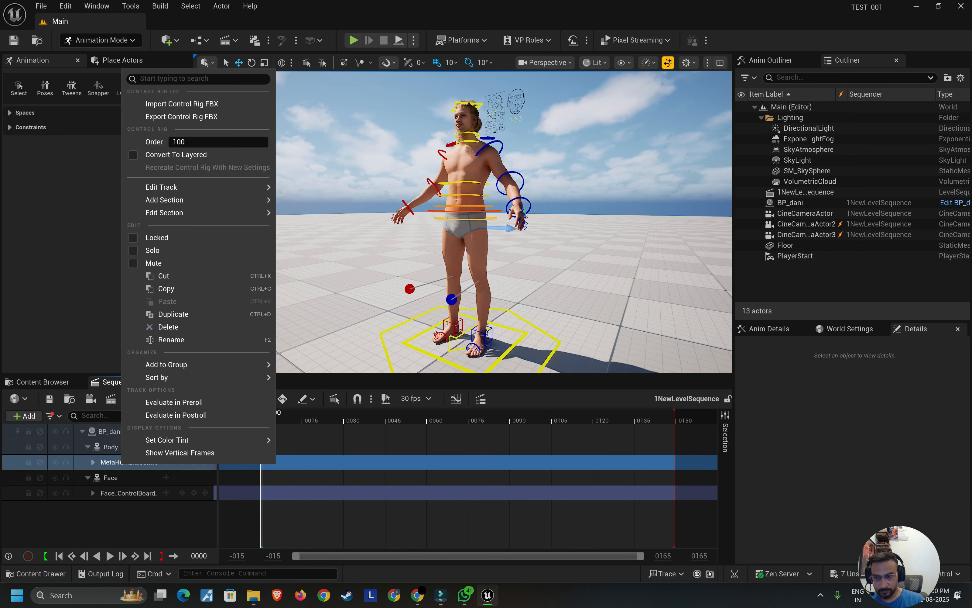
pyautogui.press('Escape')
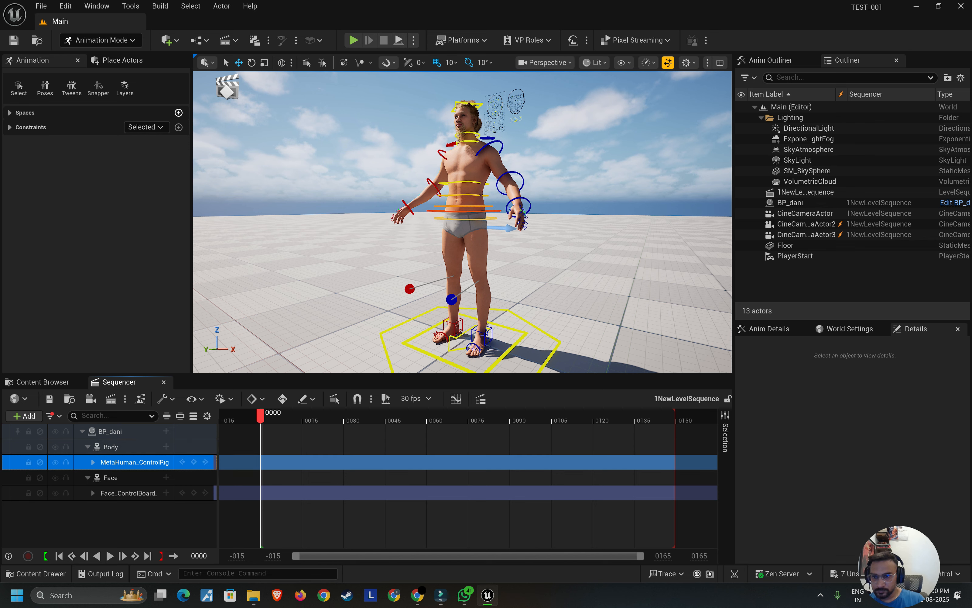
pyautogui.rightClick(114, 462)
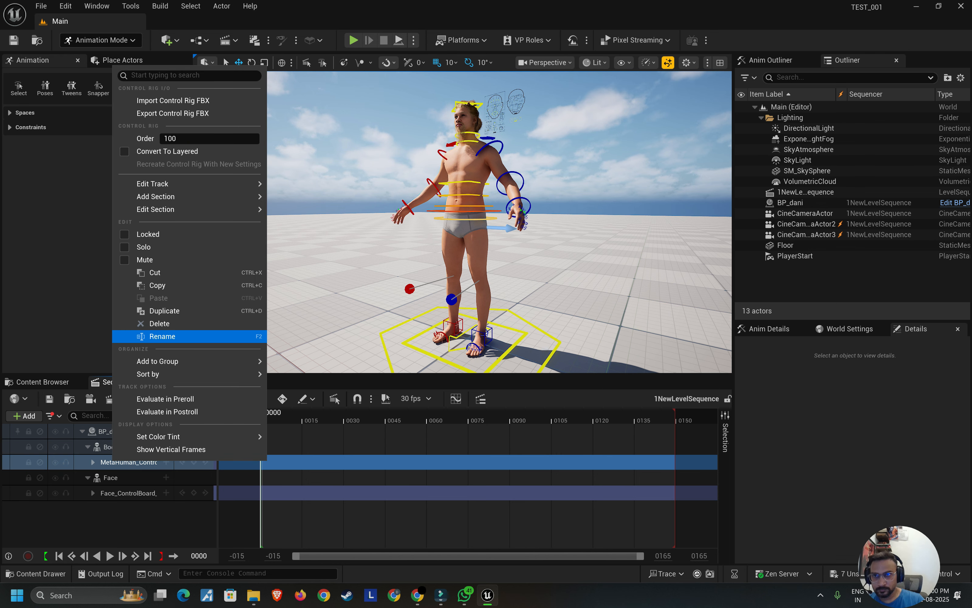
pyautogui.click(160, 324)
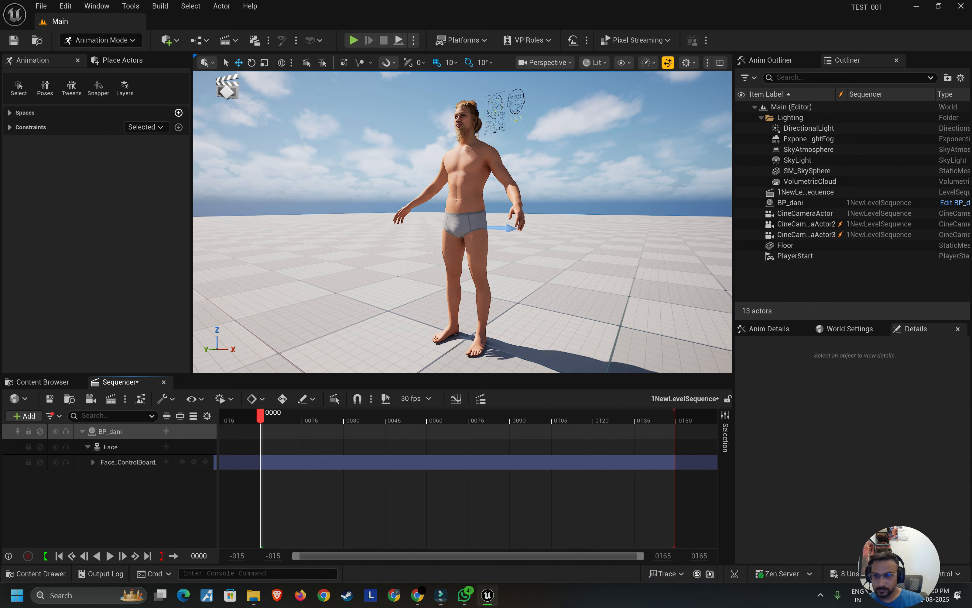
pyautogui.hotkey('ctrl', 'z')
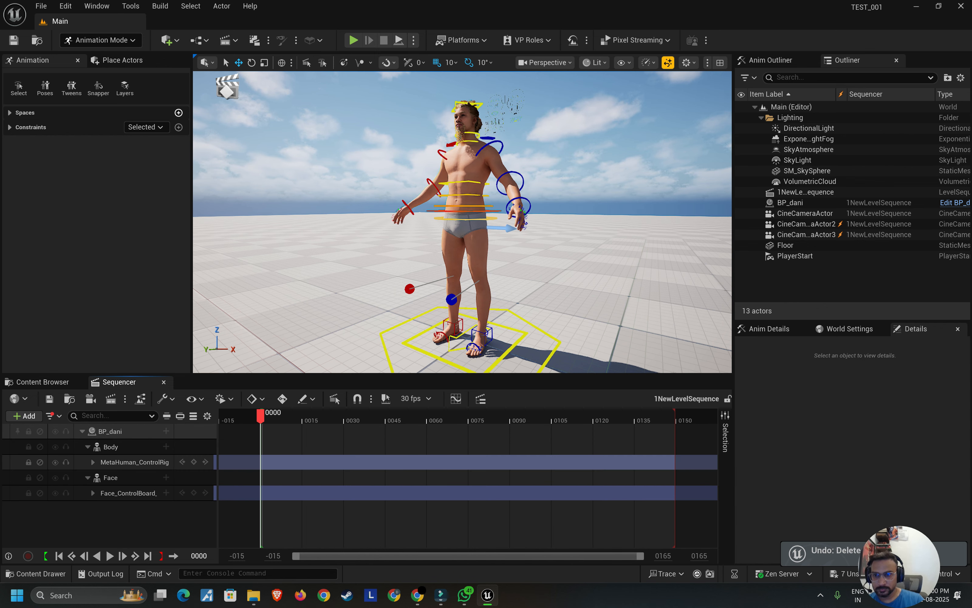
# Step: Delete BP_dani's Body and Face tracks from Sequencer
pyautogui.click(111, 447)
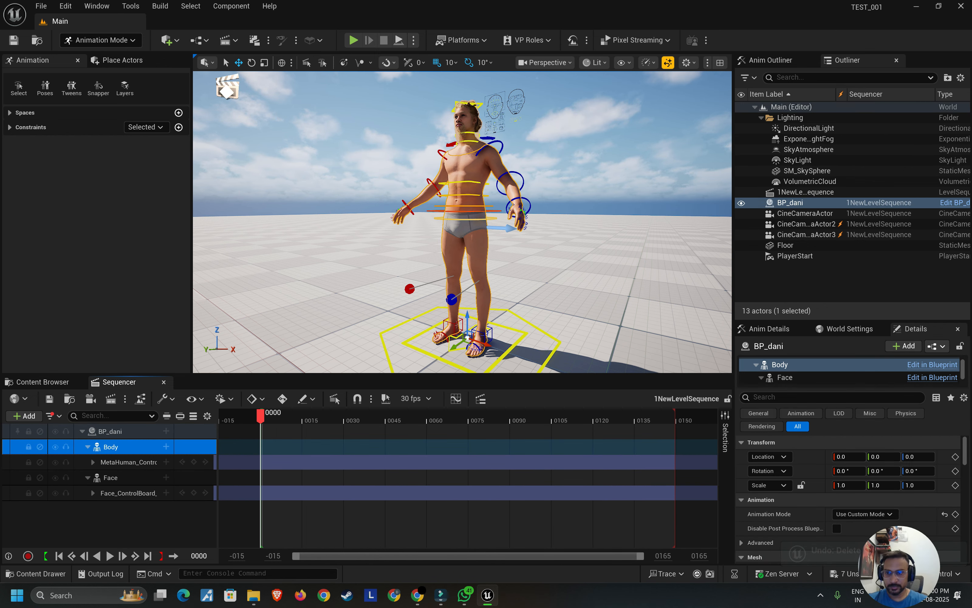
pyautogui.press('Delete')
pyautogui.press('Delete')
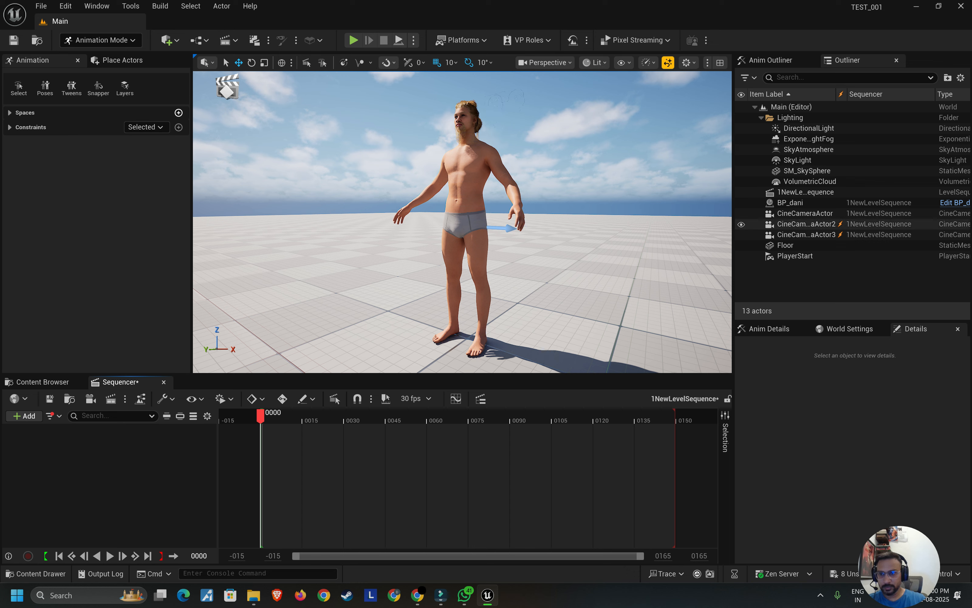
# Step: Delete CineCameraActor3 and CineCameraActor2 from the level
pyautogui.click(795, 256)
pyautogui.click(806, 235)
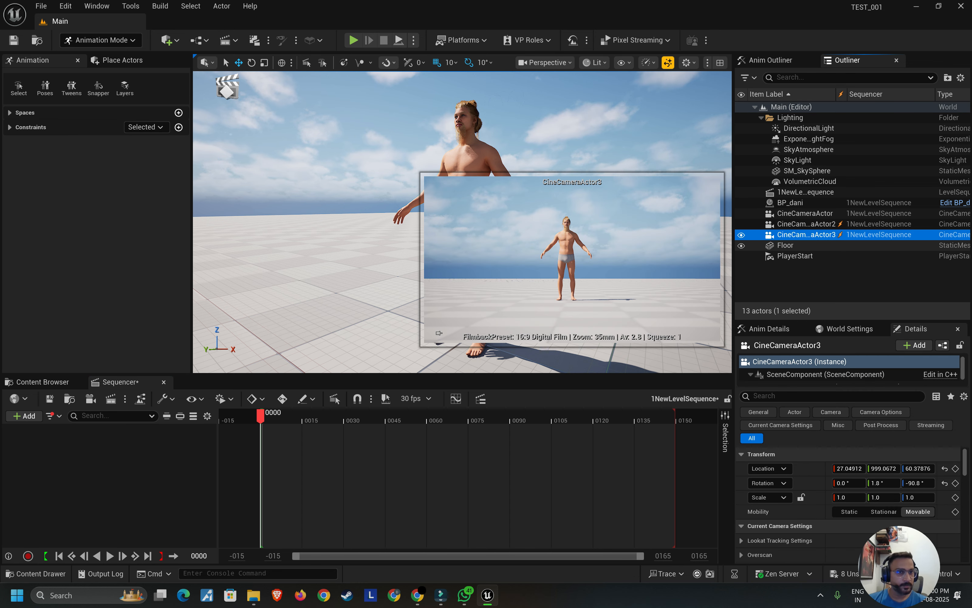
pyautogui.press('Delete')
pyautogui.click(806, 224)
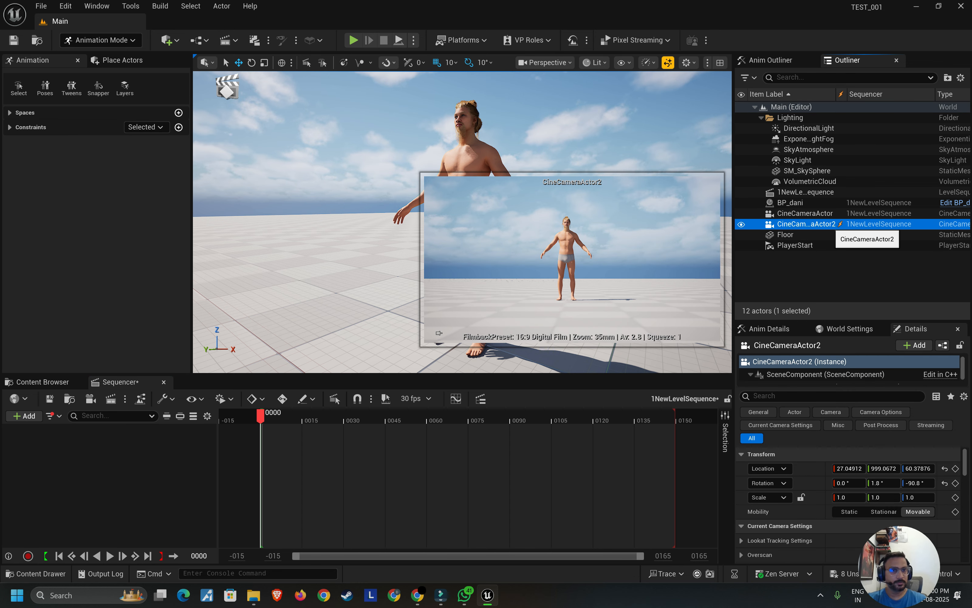
pyautogui.press('Delete')
# Step: Reset the Sequencer track filters to show all tracks, not just the control rig ones
pyautogui.click(790, 202)
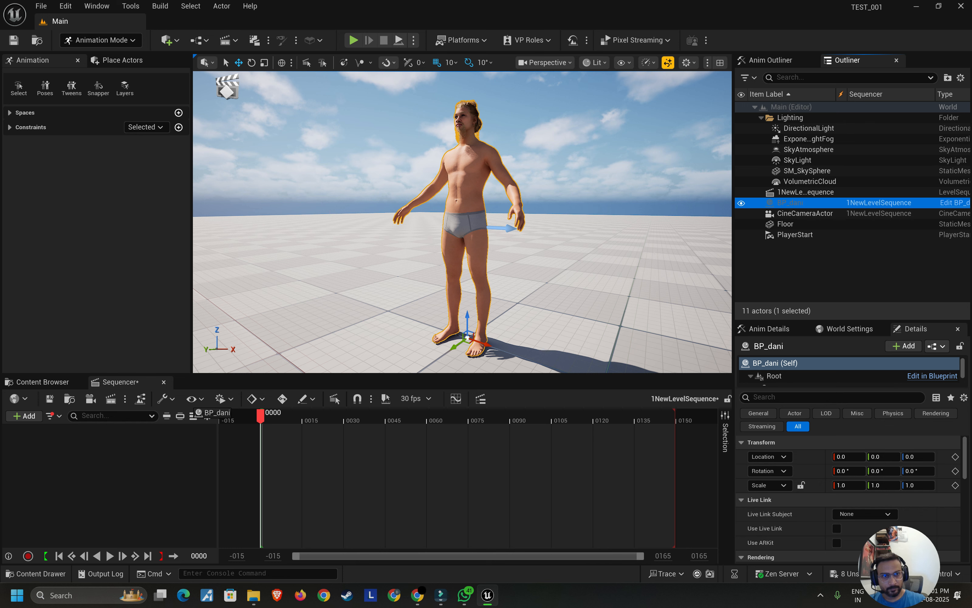
pyautogui.press('Escape')
pyautogui.click(50, 415)
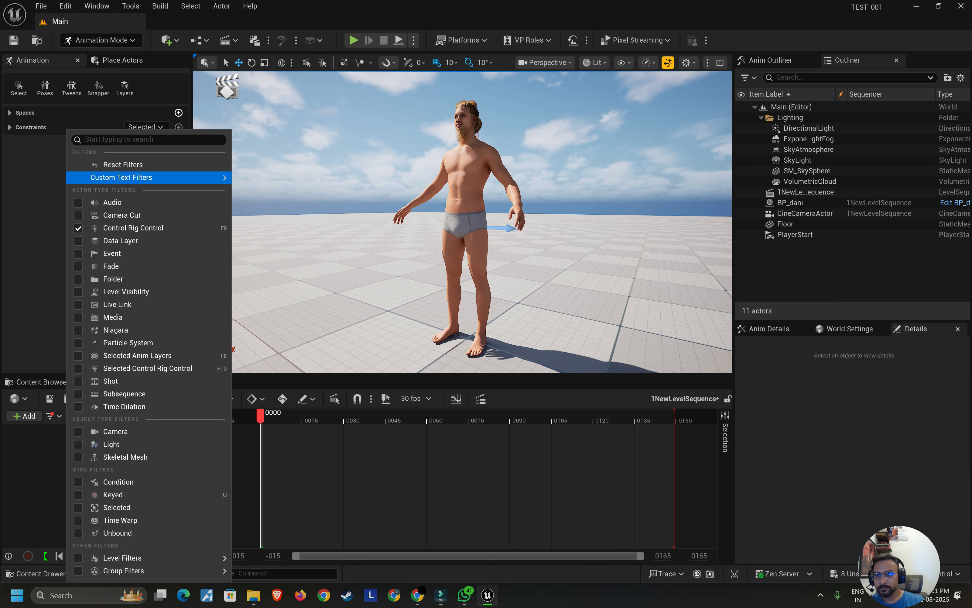
pyautogui.click(123, 165)
pyautogui.press('Escape')
pyautogui.click(785, 224)
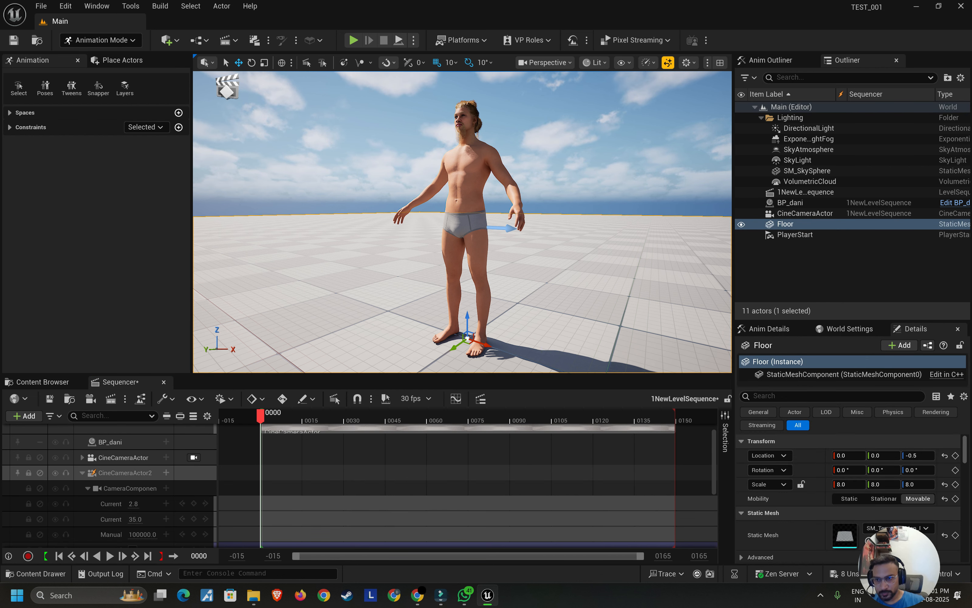
# Step: Remove BP_dani and the cine camera actor tracks from the sequence, keeping only Camera Cuts
pyautogui.click(110, 441)
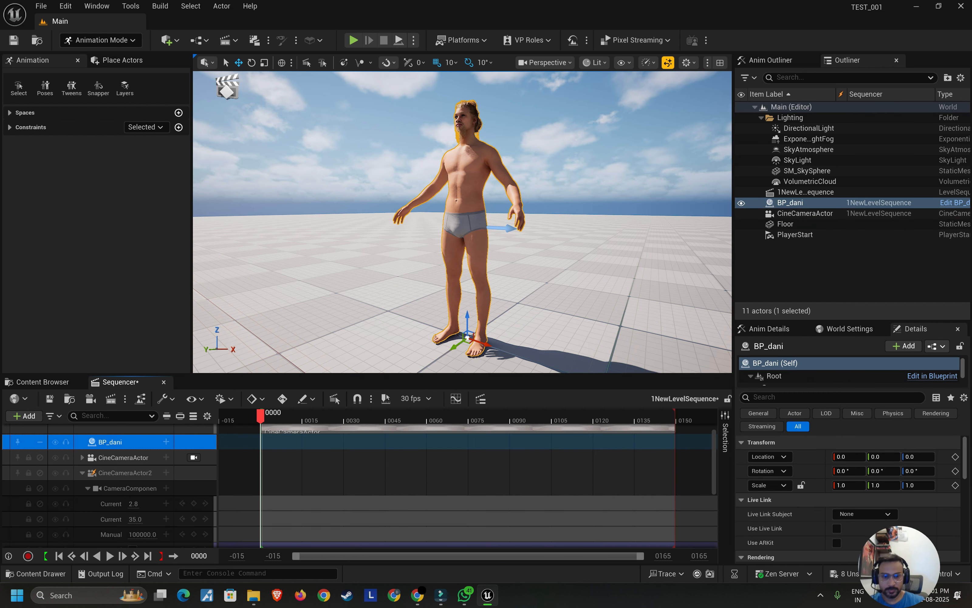
pyautogui.hotkey('ctrl', 'z')
pyautogui.hotkey('ctrl', 'z')
pyautogui.hotkey('ctrl', 'z')
pyautogui.hotkey('ctrl', 'z')
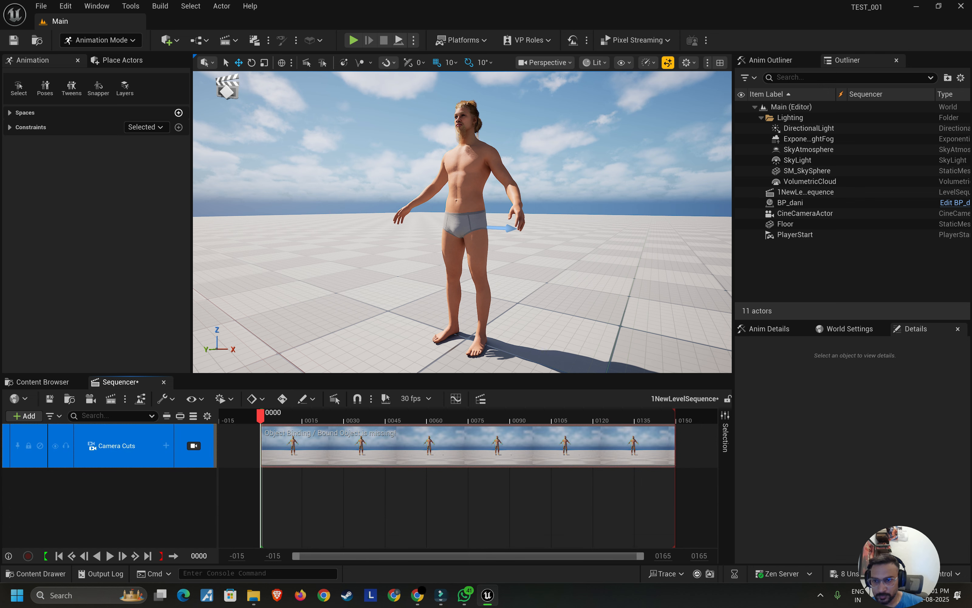
# Step: Add BP_dani from the level to the sequence and delete the MetaHuman_ControlRig track under its Body
pyautogui.moveTo(790, 202); pyautogui.dragTo(104, 527)
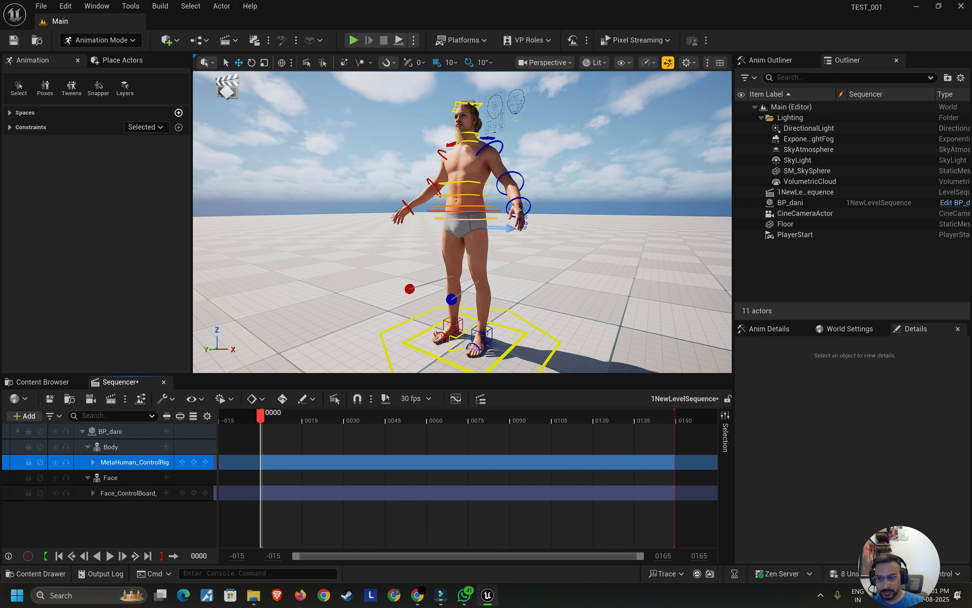
pyautogui.rightClick(139, 462)
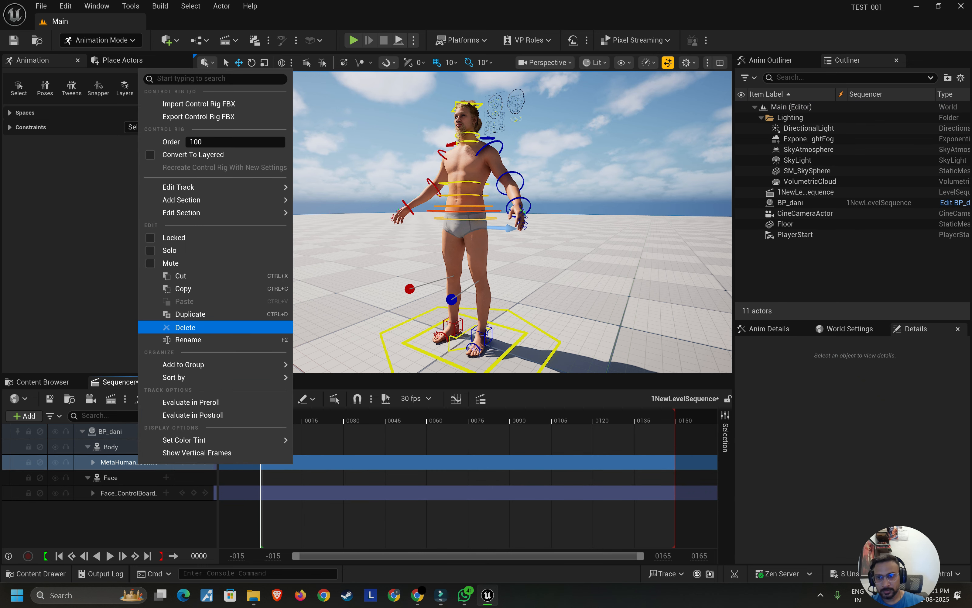
pyautogui.click(186, 327)
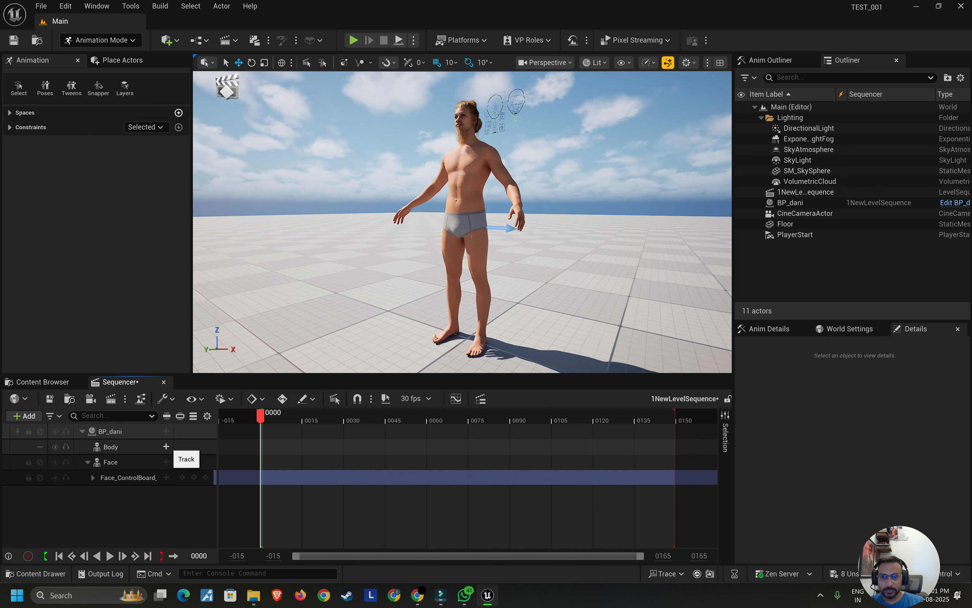
# Step: Add the Fight_aniFist_Fight_A_Anim animation to BP_dani's Body in the sequence and play it back
pyautogui.click(166, 446)
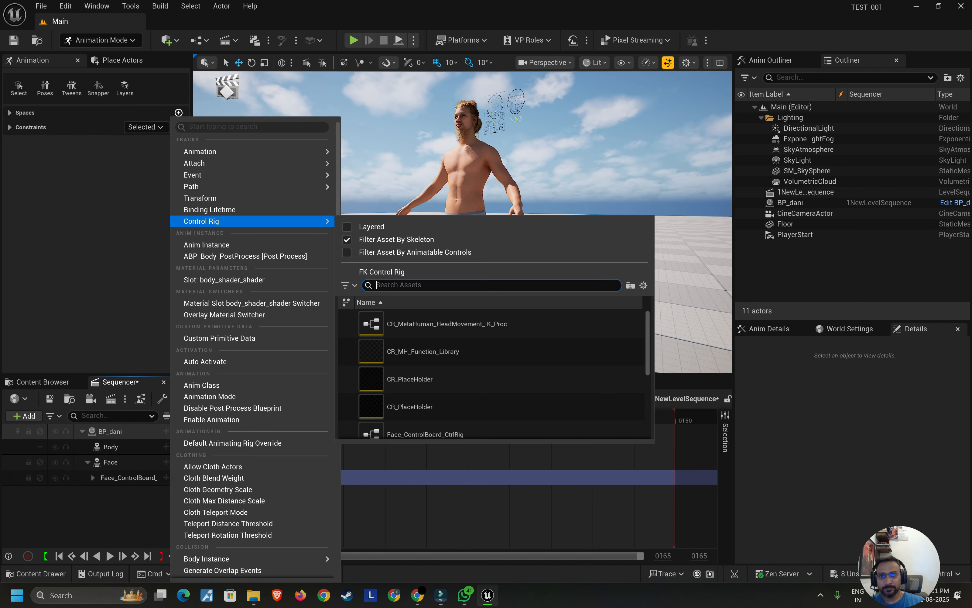
pyautogui.moveTo(241, 151)
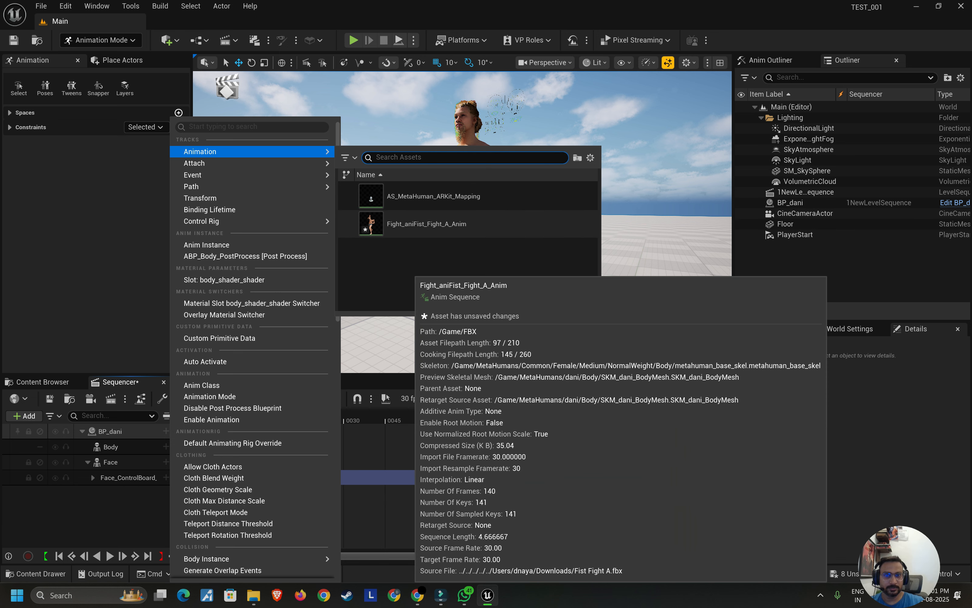
pyautogui.click(426, 224)
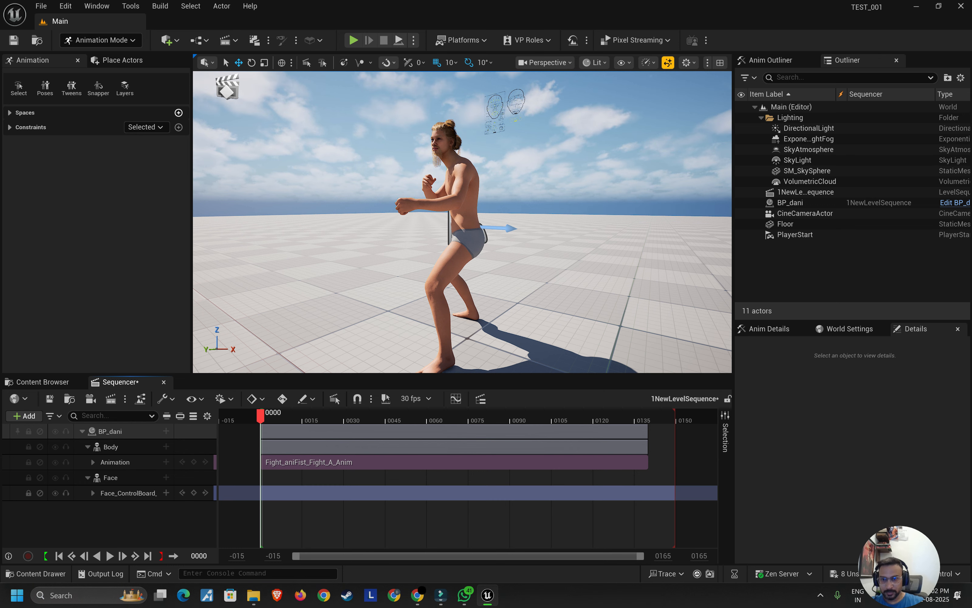
pyautogui.press('space')
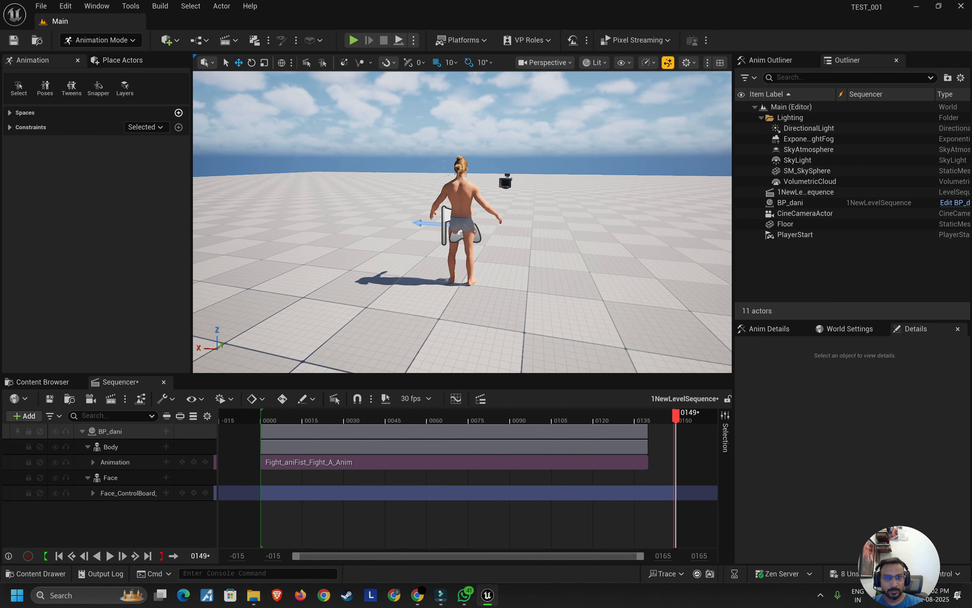
pyautogui.keyDown('alt'); pyautogui.moveTo(337, 221); pyautogui.dragTo(591, 221); pyautogui.keyUp('alt')
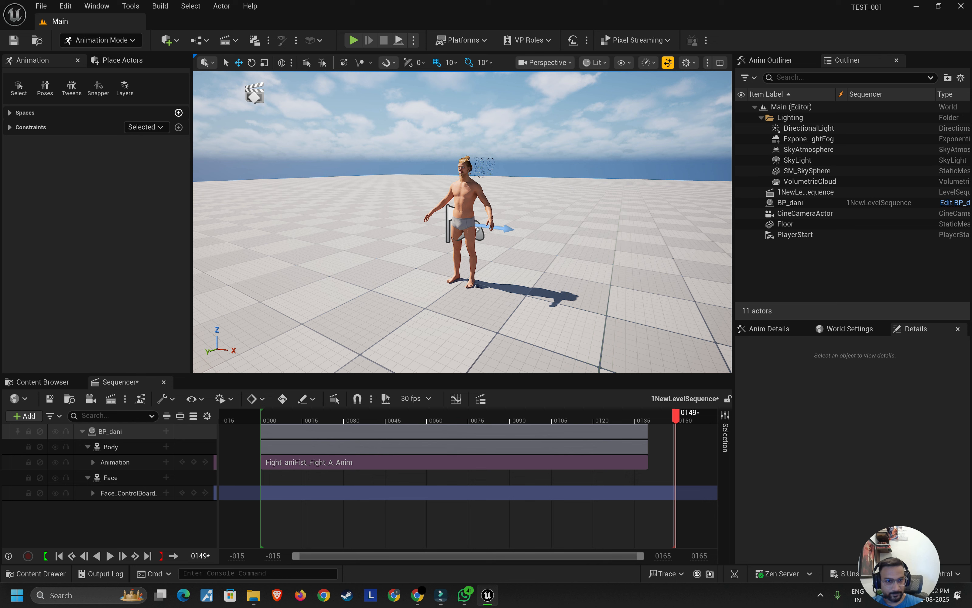
# Step: Shorten the sequence's playback range to end at frame 140, where the fight animation stops, and play it through
pyautogui.moveTo(676, 416); pyautogui.dragTo(648, 416)
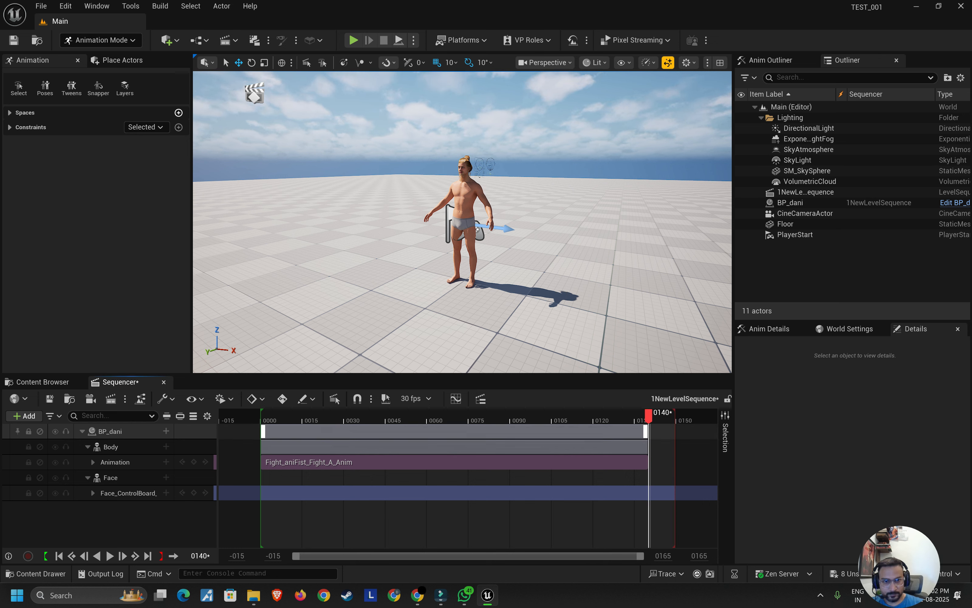
pyautogui.moveTo(649, 416)
pyautogui.mouseDown()
pyautogui.moveTo(675, 416)
pyautogui.moveTo(311, 416)
pyautogui.moveTo(663, 416)
pyautogui.moveTo(648, 416)
pyautogui.mouseUp()
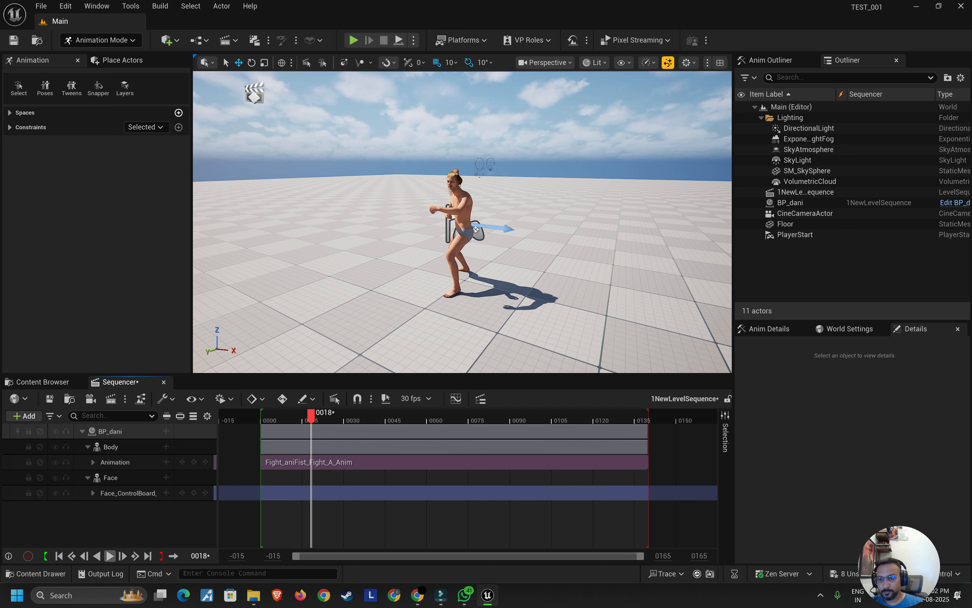
pyautogui.press('space')
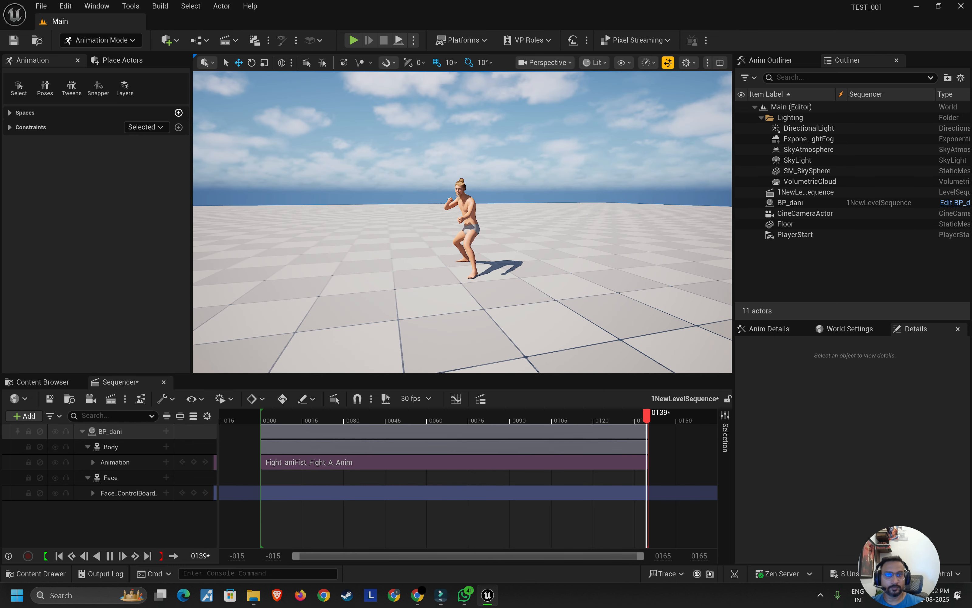
pyautogui.scroll(-3, 462, 221)
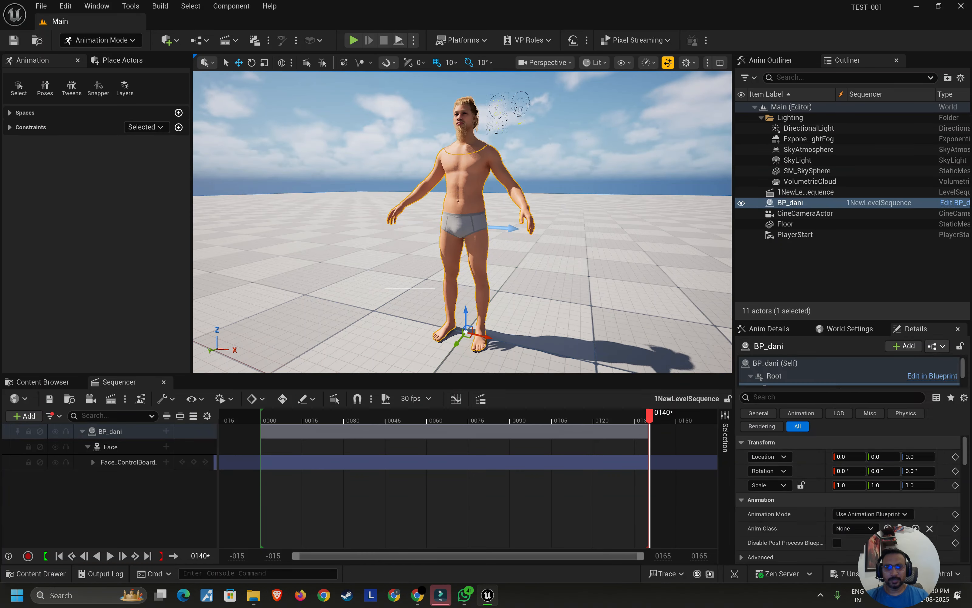
pyautogui.click(786, 223)
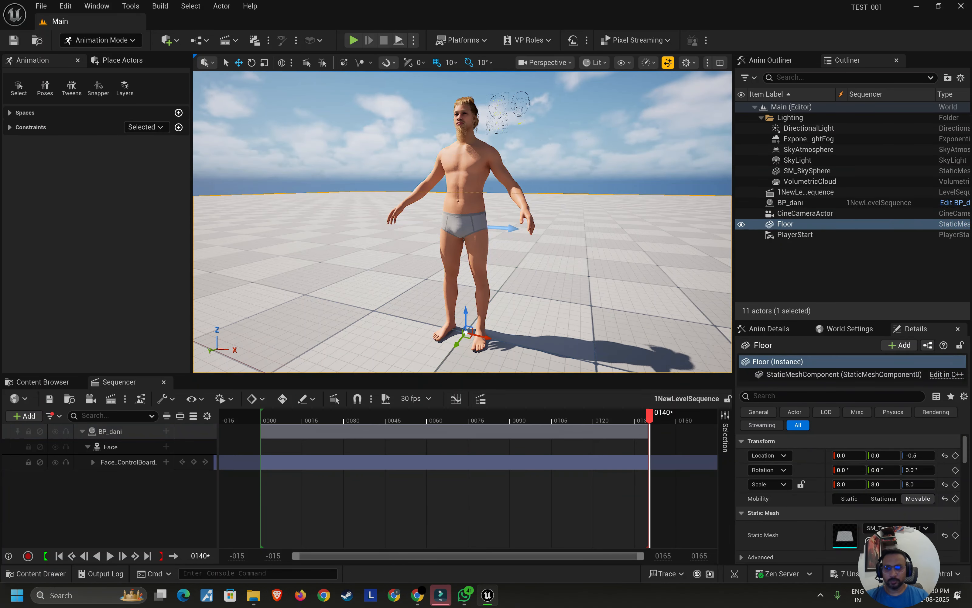
pyautogui.press('space')
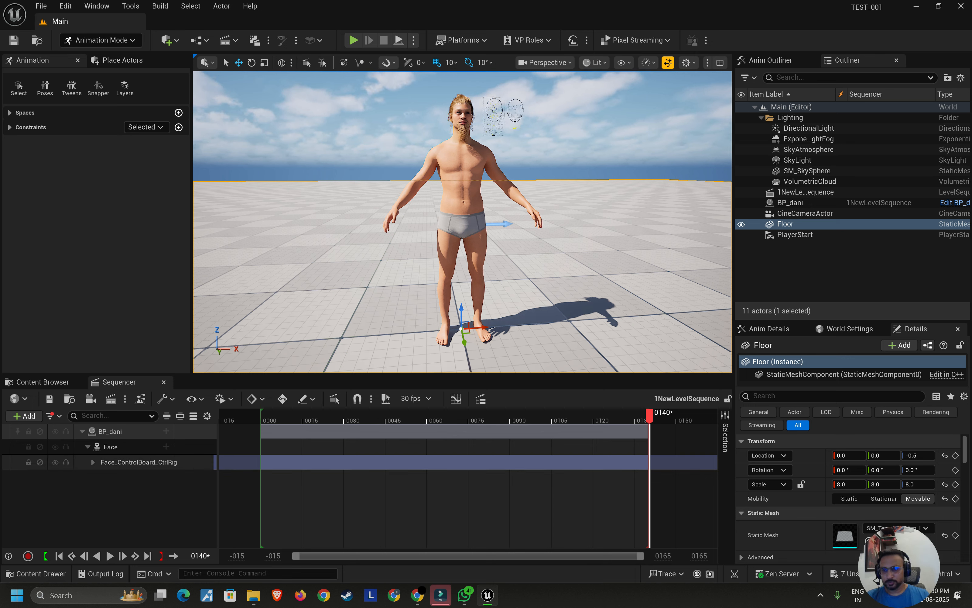
pyautogui.click(87, 447)
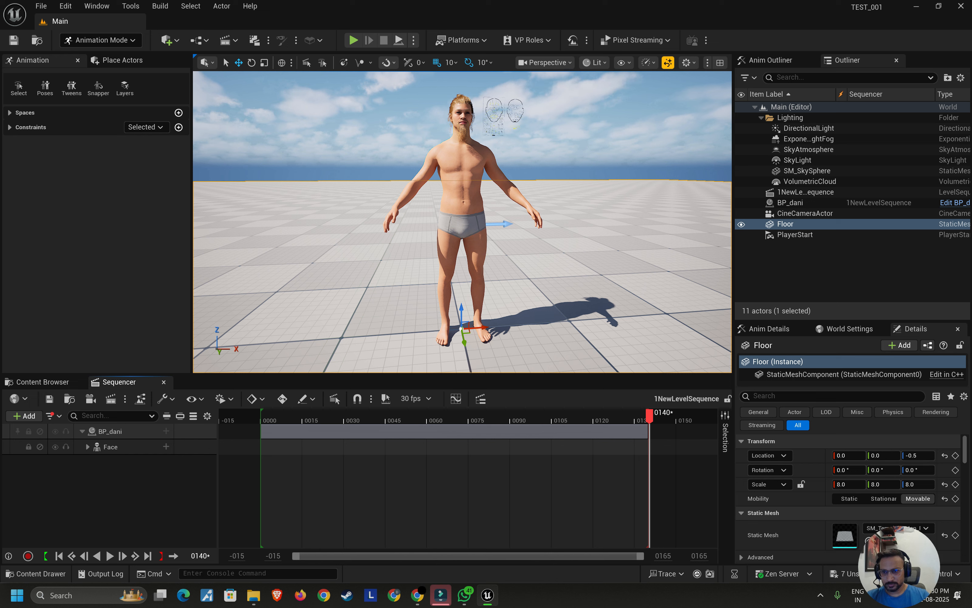
pyautogui.click(88, 447)
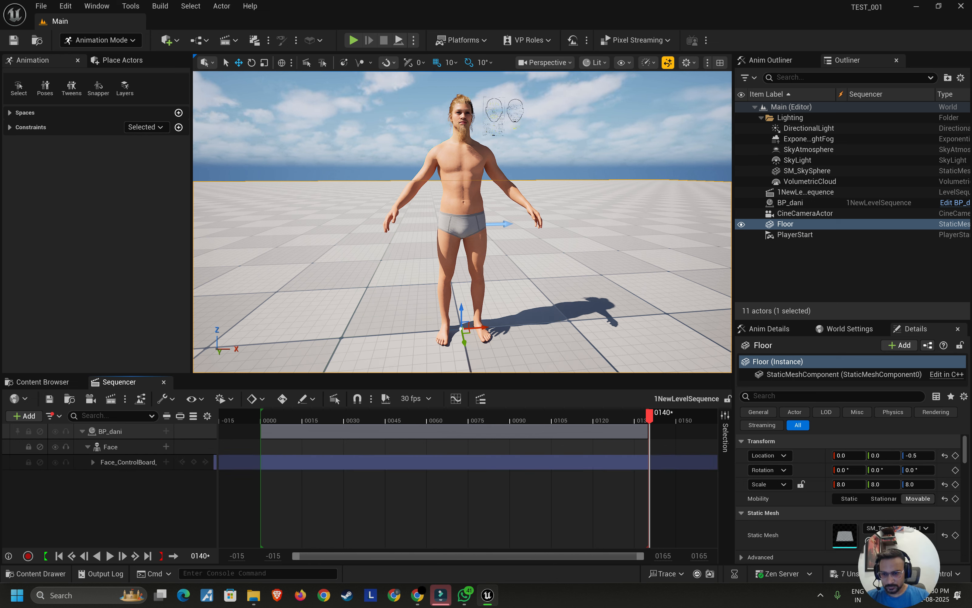
pyautogui.click(93, 462)
pyautogui.click(93, 462)
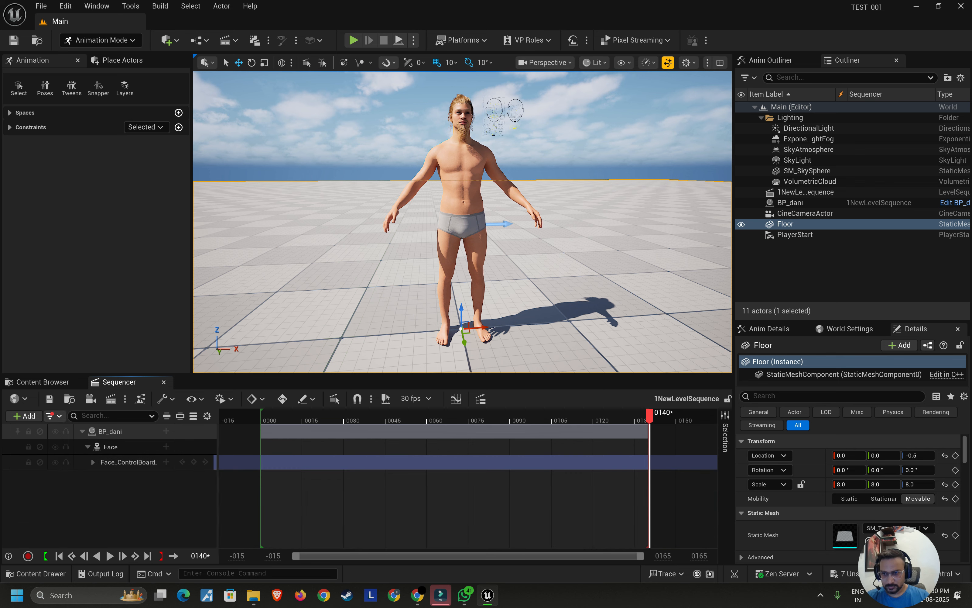
# Step: Change the Sequencer track filter so BP_dani's Body and its Animation track are shown
pyautogui.click(54, 415)
pyautogui.click(122, 164)
pyautogui.press('Escape')
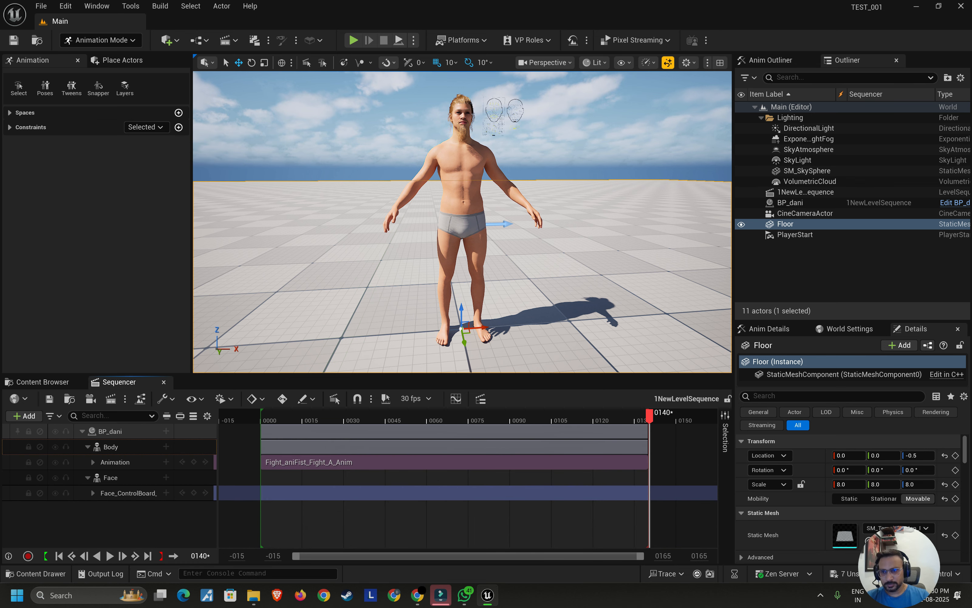
# Step: Start exporting BP_dani's Body track as an FBX document named Dani_fight_ani in the project's Content/FBX folder
pyautogui.click(110, 447)
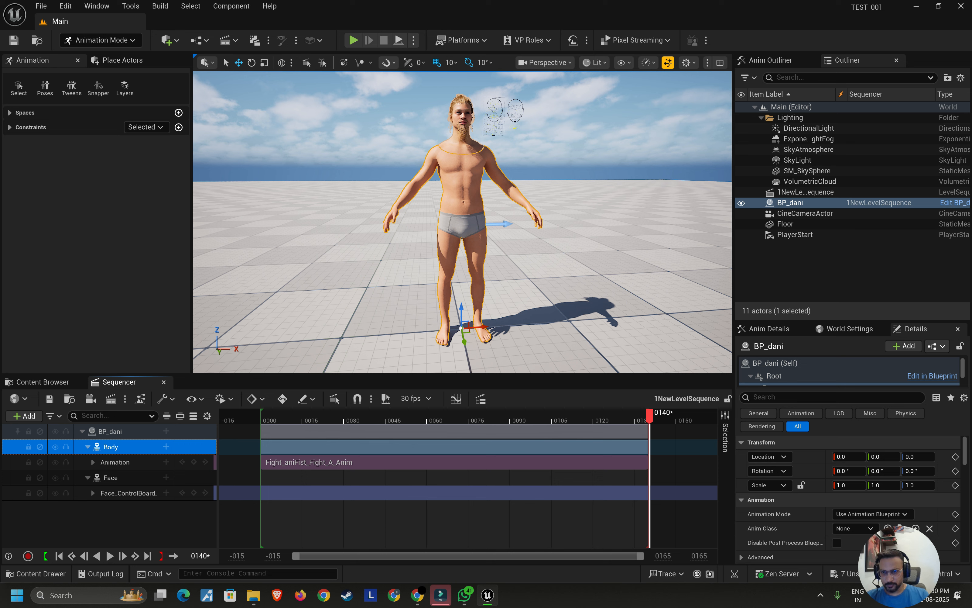
pyautogui.rightClick(136, 447)
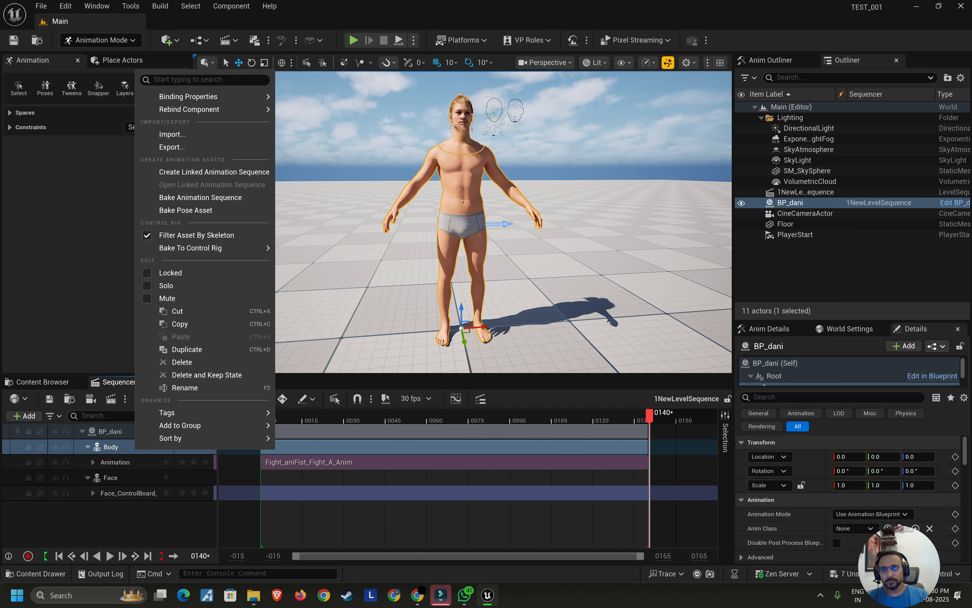
pyautogui.click(172, 147)
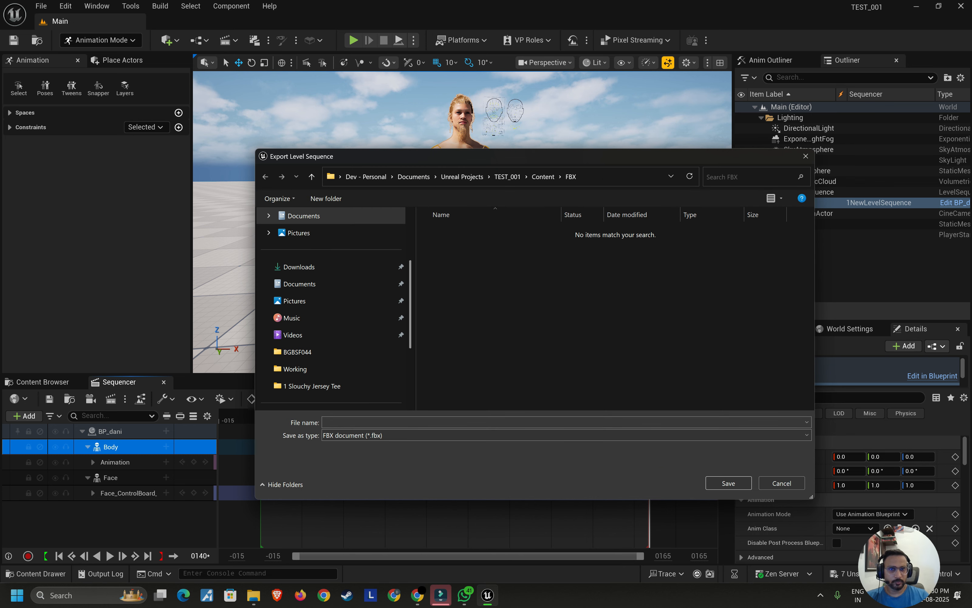
pyautogui.moveTo(577, 163); pyautogui.dragTo(539, 139)
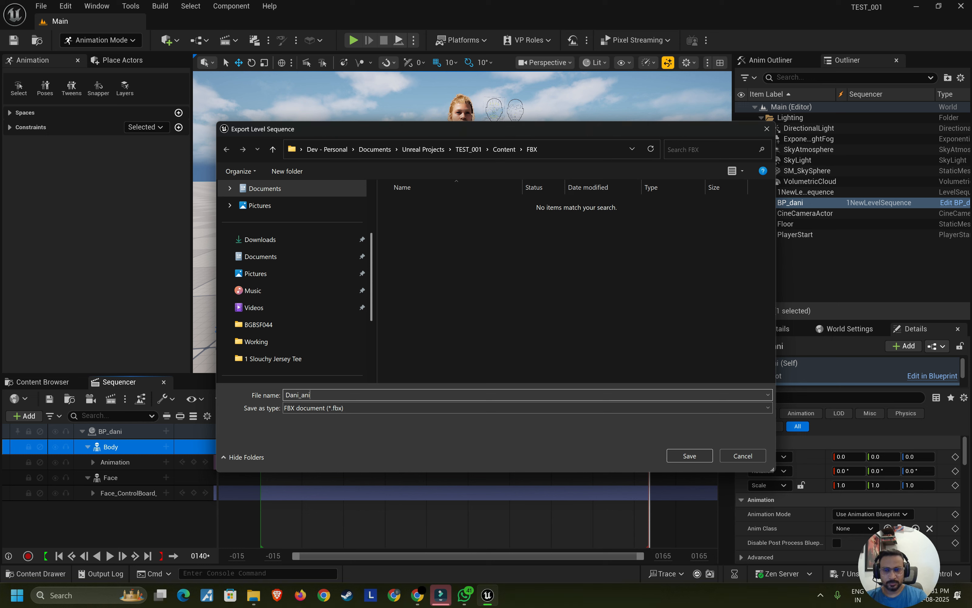
pyautogui.write('Dani_fight_ani')
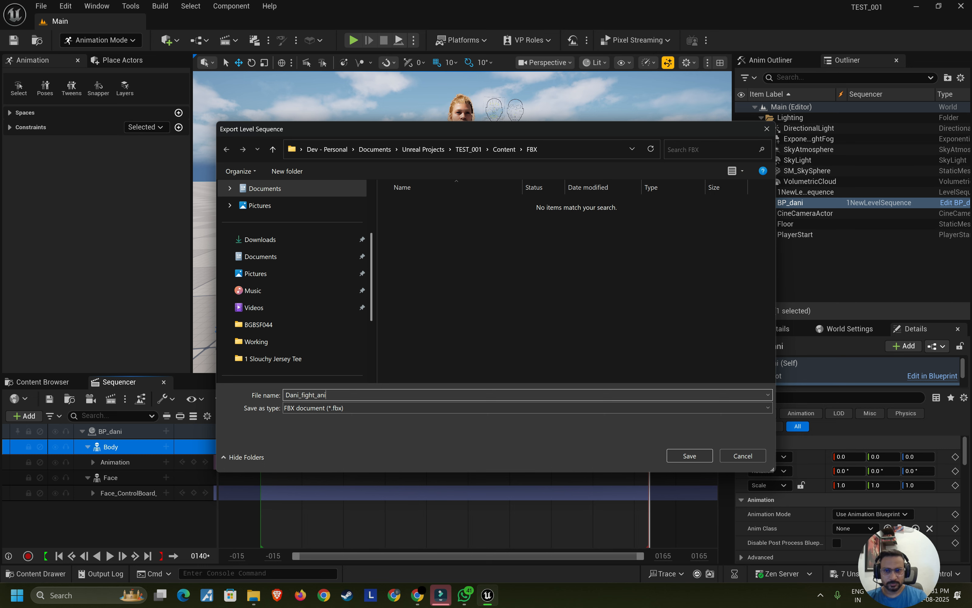
pyautogui.press('Return')
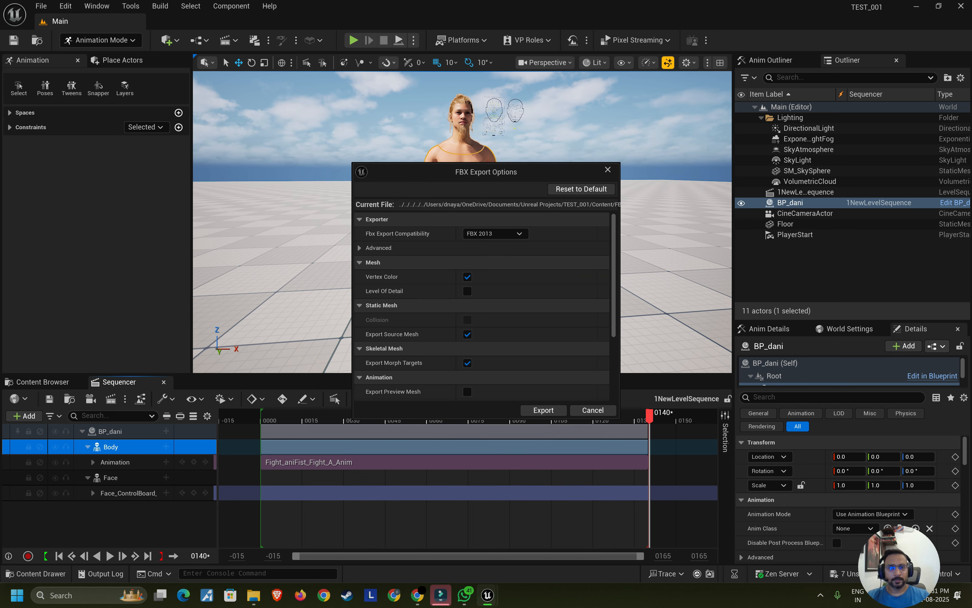
# Step: Review the FBX export options, including the advanced exporter settings, and export with FBX 2013 compatibility
pyautogui.moveTo(620, 419); pyautogui.dragTo(714, 548)
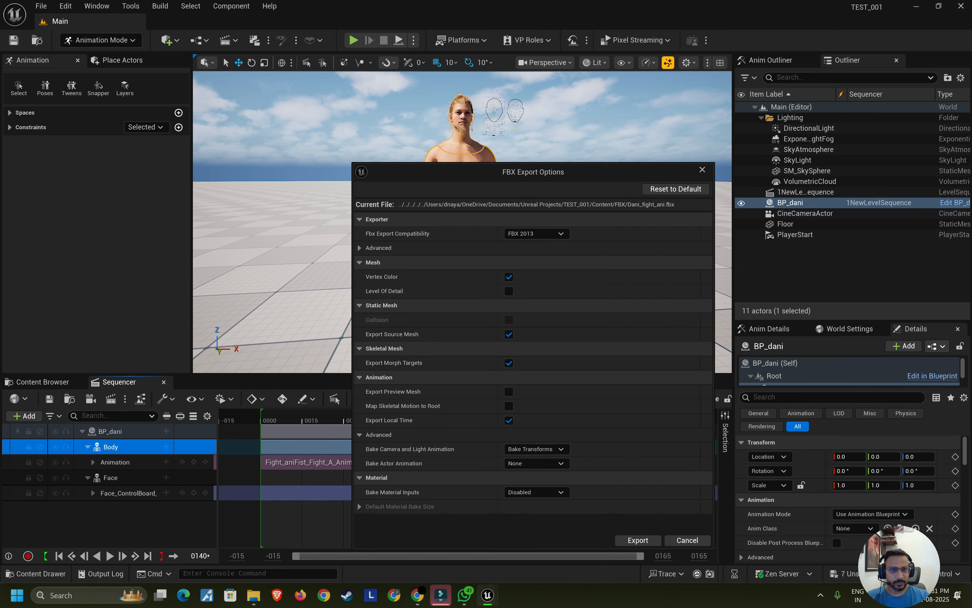
pyautogui.moveTo(533, 172); pyautogui.dragTo(459, 94)
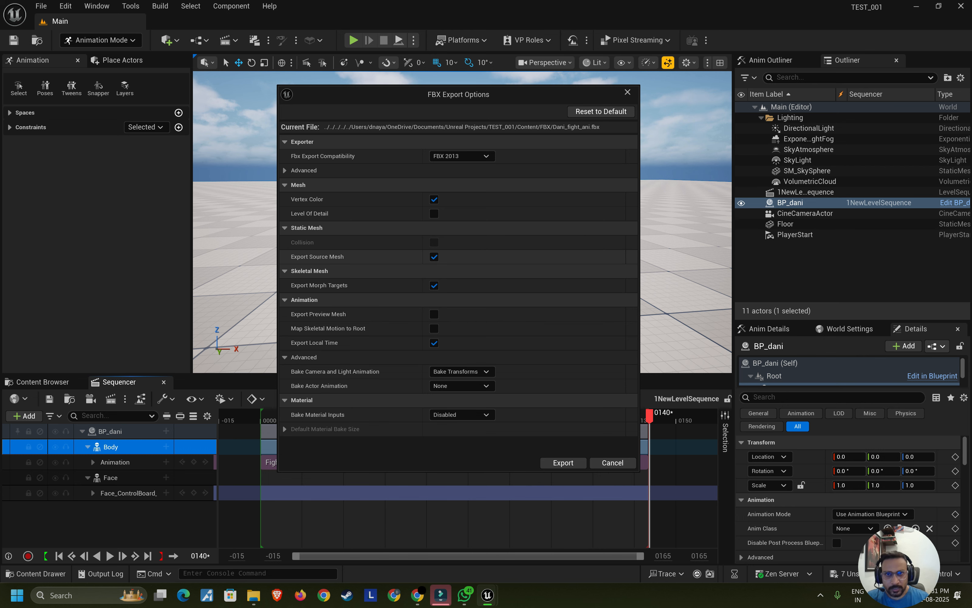
pyautogui.click(285, 171)
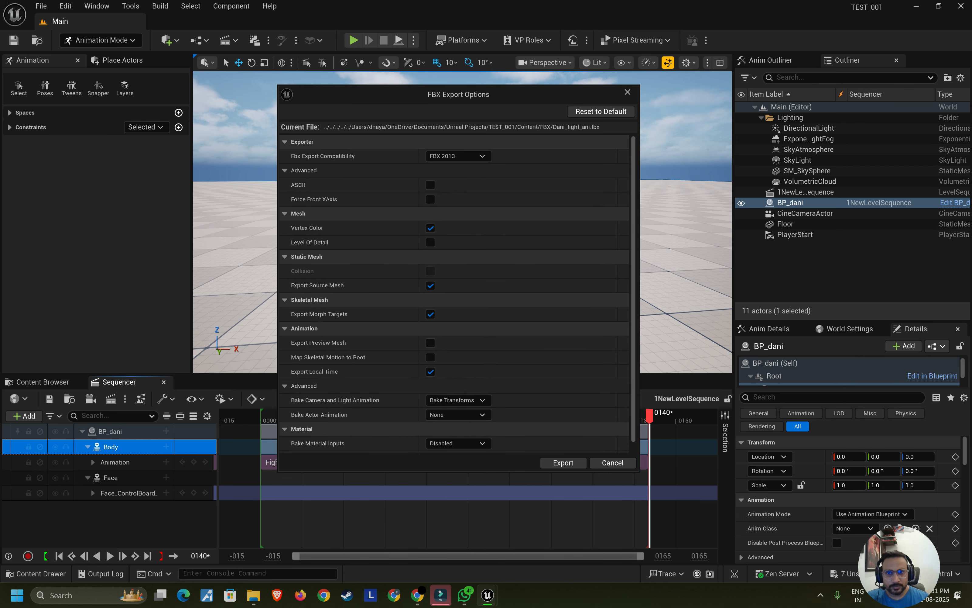
pyautogui.click(563, 463)
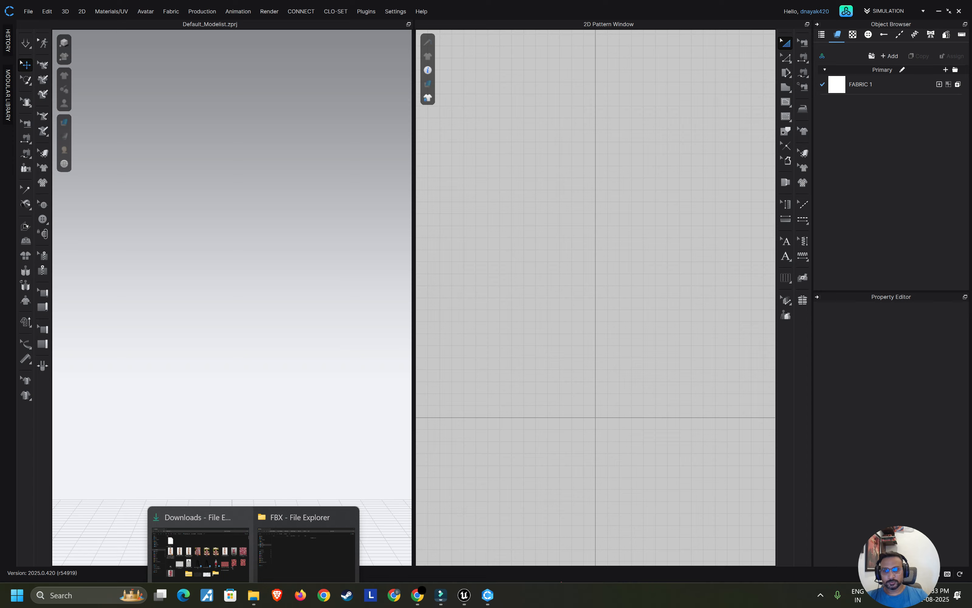
# Step: Try to import Dani_fight_ani.fbx from the FBX folder into CLO as an avatar with joint and cache animation at 100% scale
pyautogui.click(304, 538)
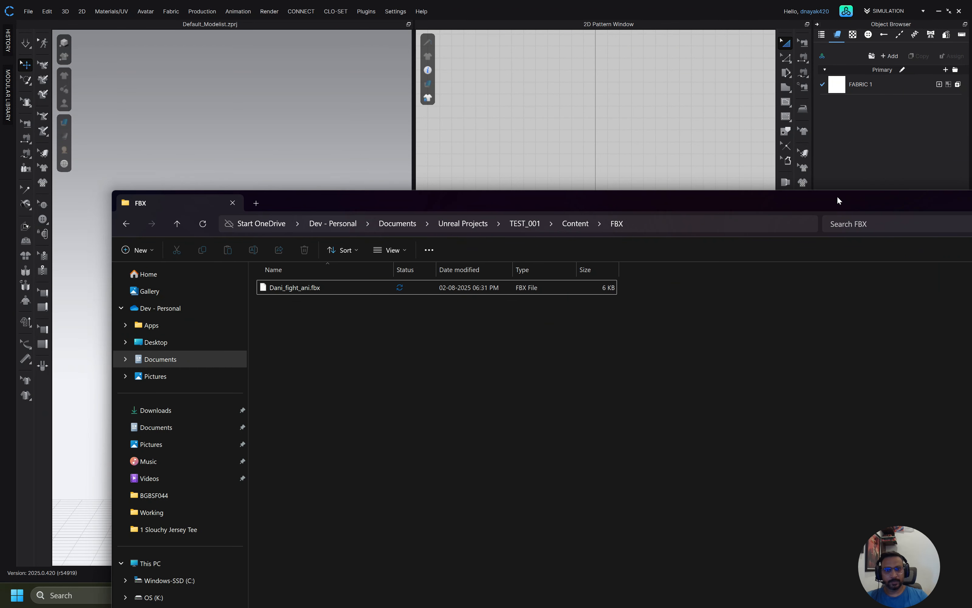
pyautogui.moveTo(401, 203); pyautogui.dragTo(654, 270)
pyautogui.click(547, 355)
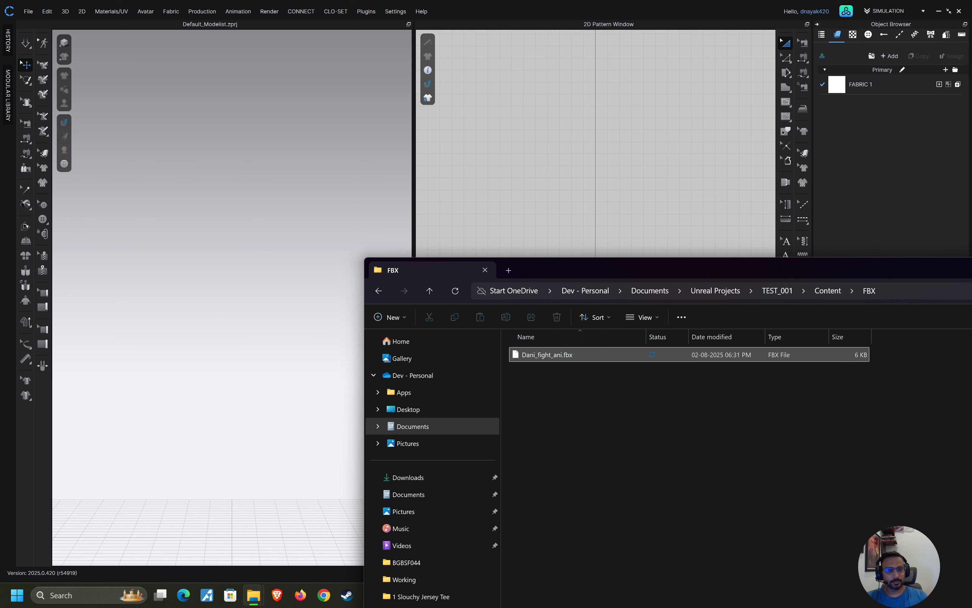
pyautogui.moveTo(548, 355); pyautogui.dragTo(195, 335)
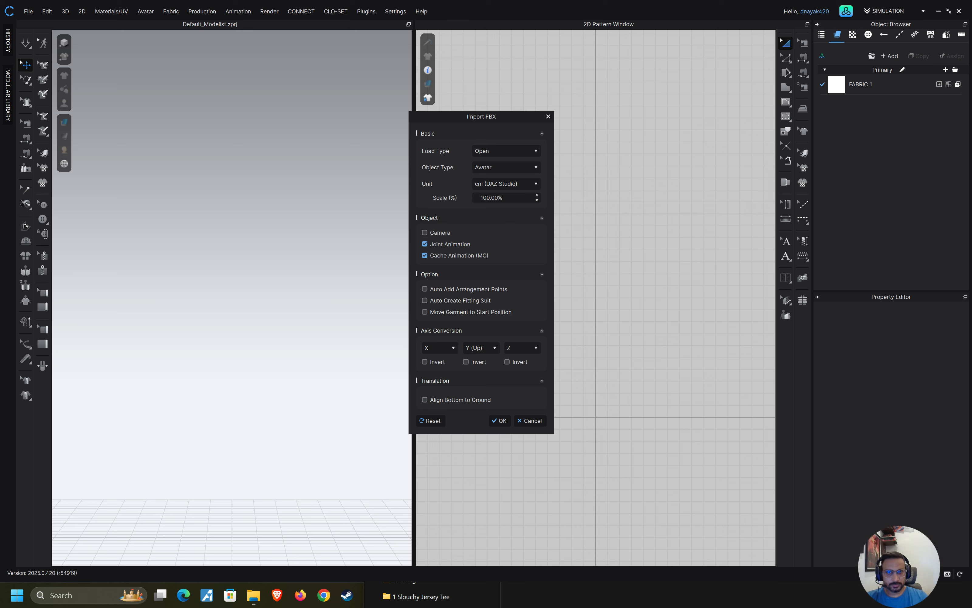
pyautogui.click(500, 420)
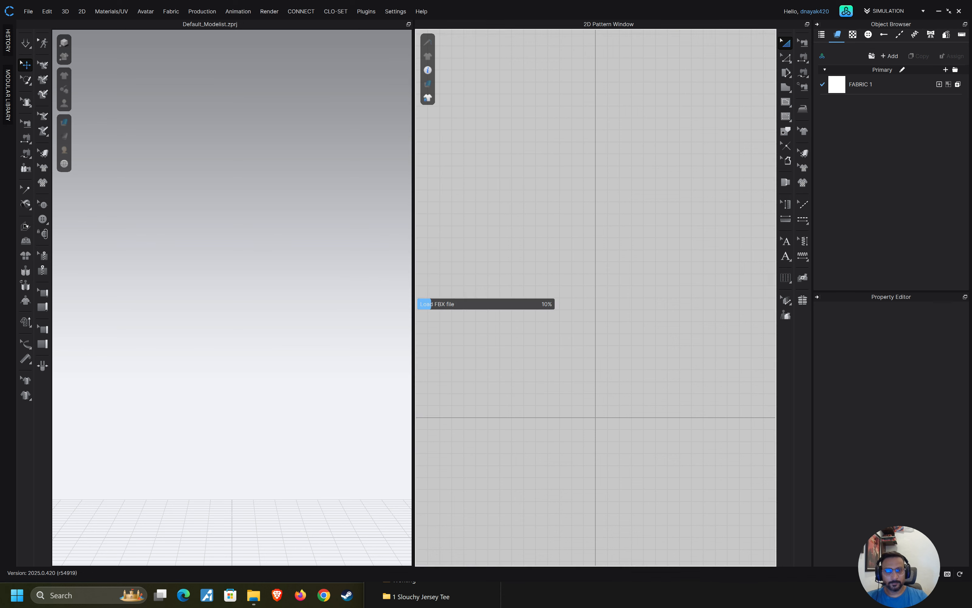
pyautogui.press('Return')
pyautogui.press('Return')
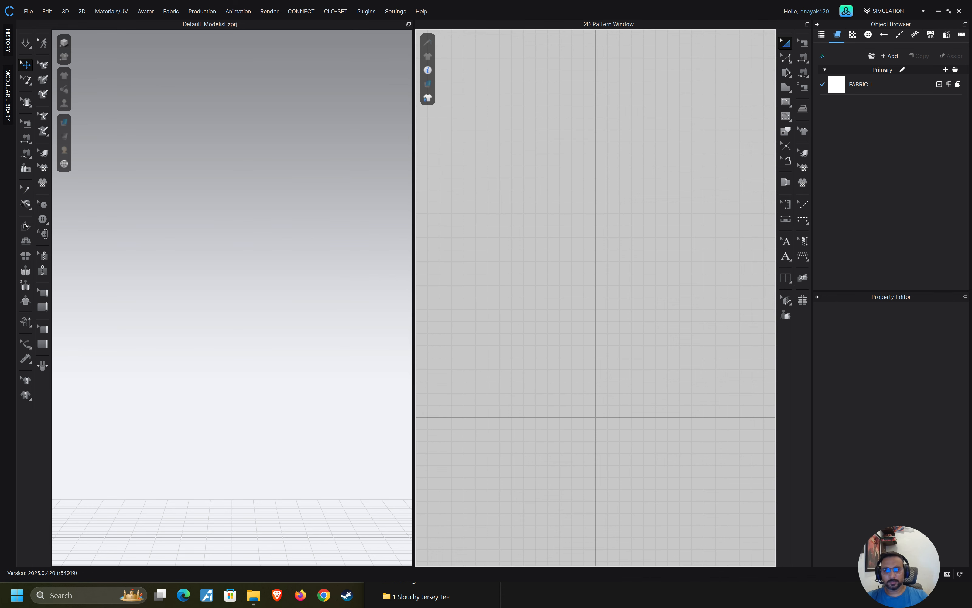
# Step: Check the exported Dani_fight_ani.fbx in its folder and switch back to Unreal Engine
pyautogui.hotkey('alt', 'Tab')
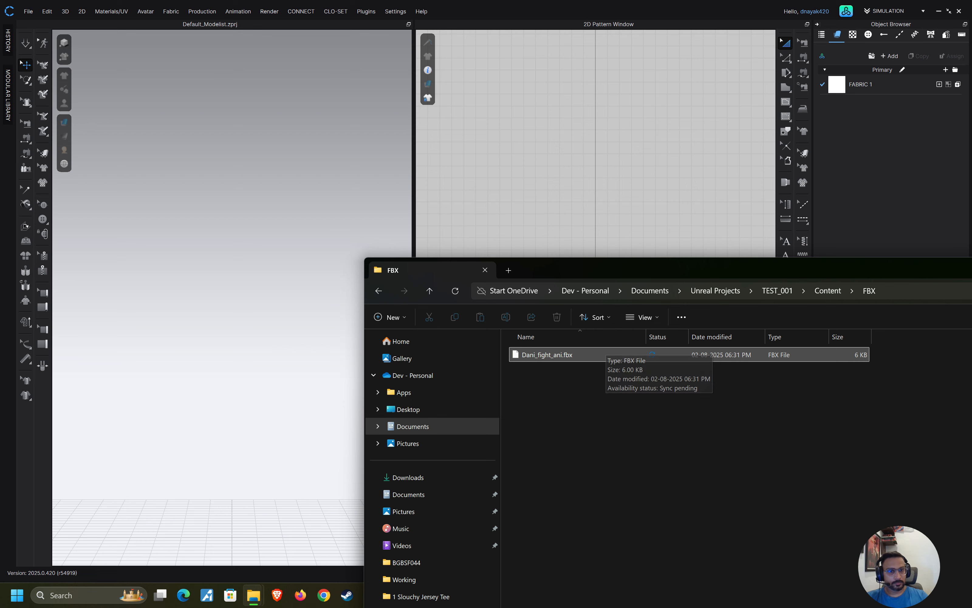
pyautogui.moveTo(603, 269); pyautogui.dragTo(313, 187)
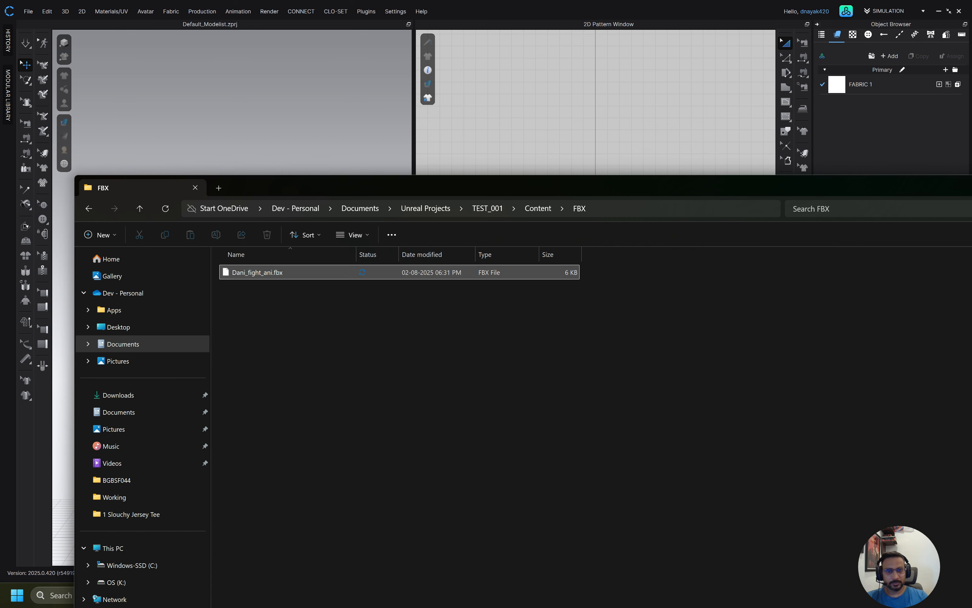
pyautogui.moveTo(602, 187); pyautogui.dragTo(165, 184)
pyautogui.click(559, 181)
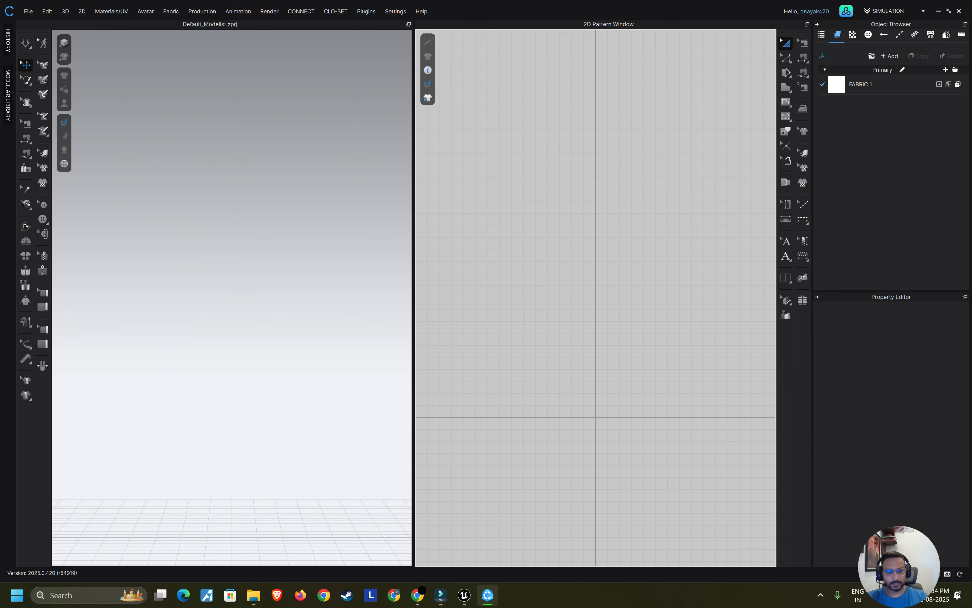
pyautogui.hotkey('alt', 'Tab')
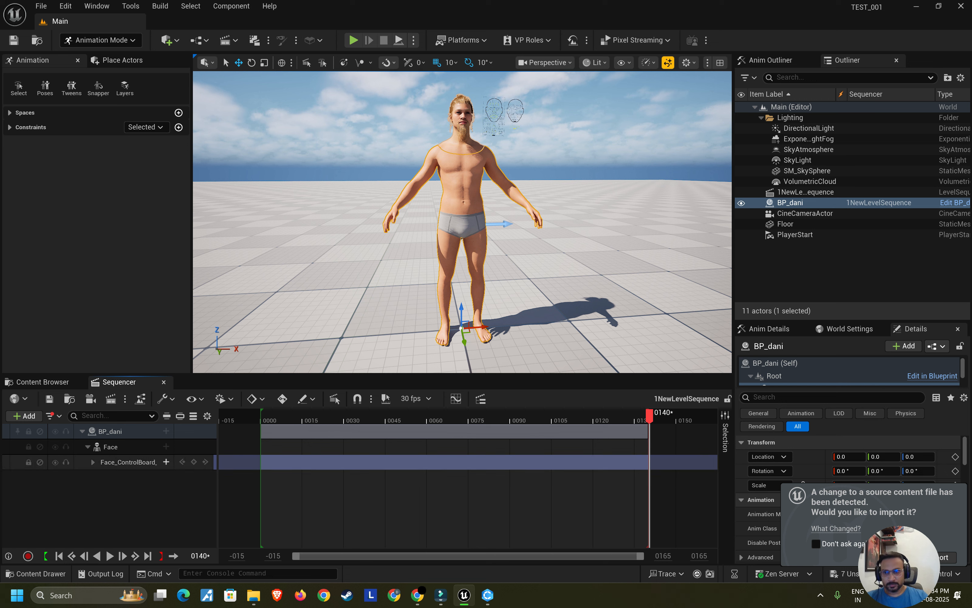
pyautogui.press('Escape')
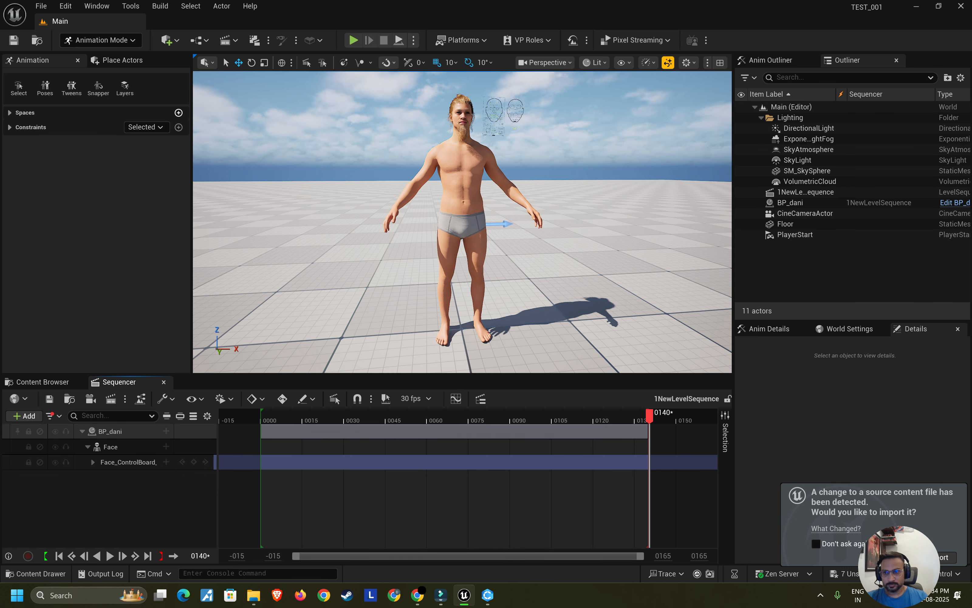
# Step: Turn off the Control Rig Control filter in Sequencer to list BP_dani's Body and Face tracks
pyautogui.click(50, 415)
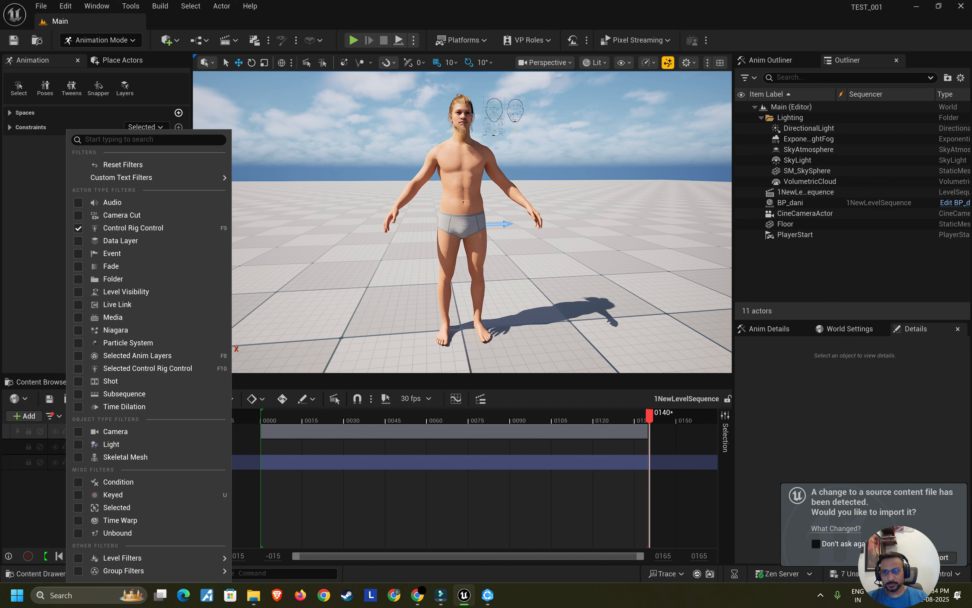
pyautogui.press('Escape')
pyautogui.click(115, 462)
pyautogui.click(110, 446)
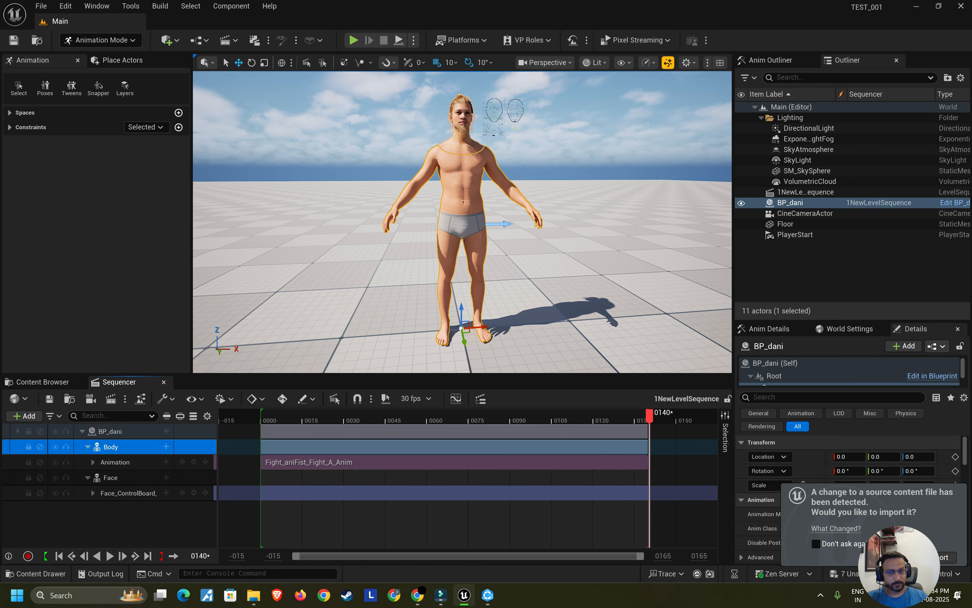
# Step: Export the whole BP_dani track as FBX with FBX 2013 compatibility, overwriting Dani_fight_ani.fbx in the FBX folder
pyautogui.click(110, 431)
pyautogui.rightClick(131, 432)
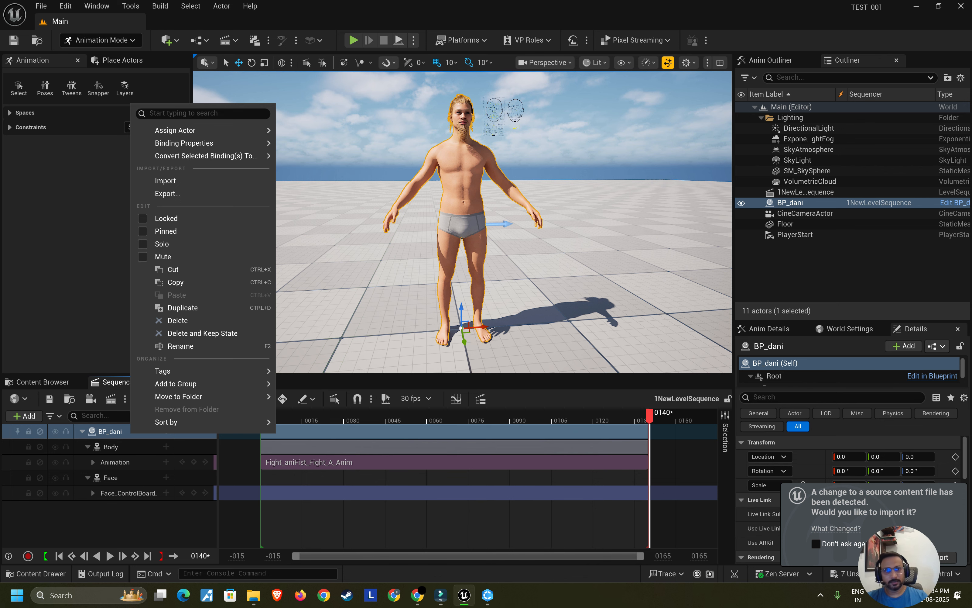
pyautogui.click(168, 193)
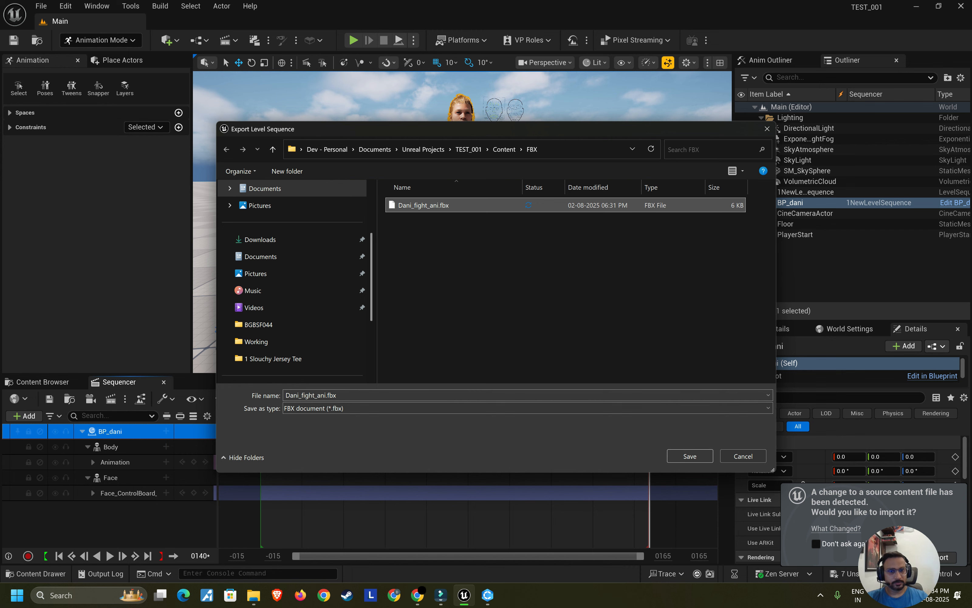
pyautogui.press('Return')
pyautogui.click(513, 299)
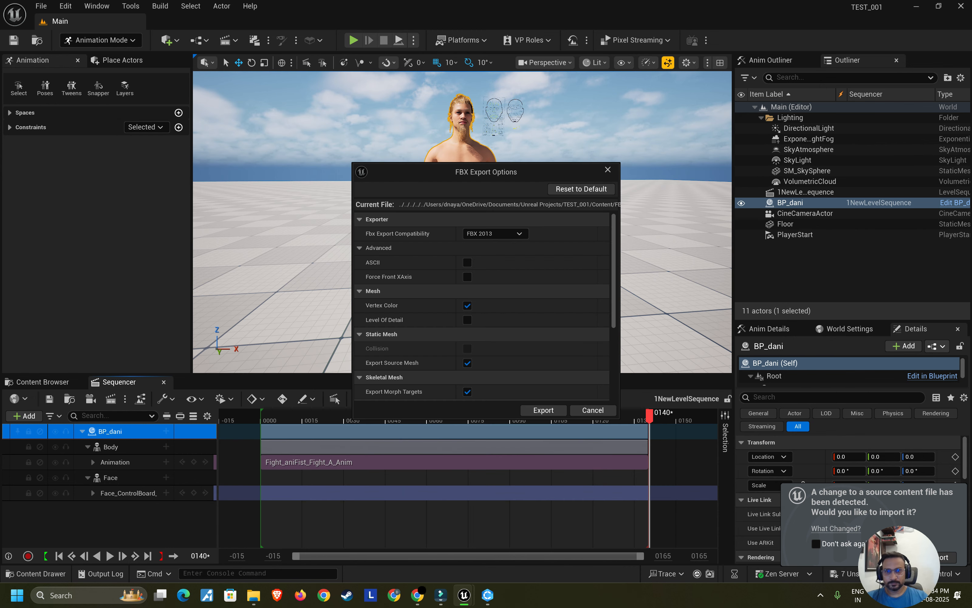
pyautogui.scroll(-3, 512, 313)
pyautogui.scroll(2, 513, 314)
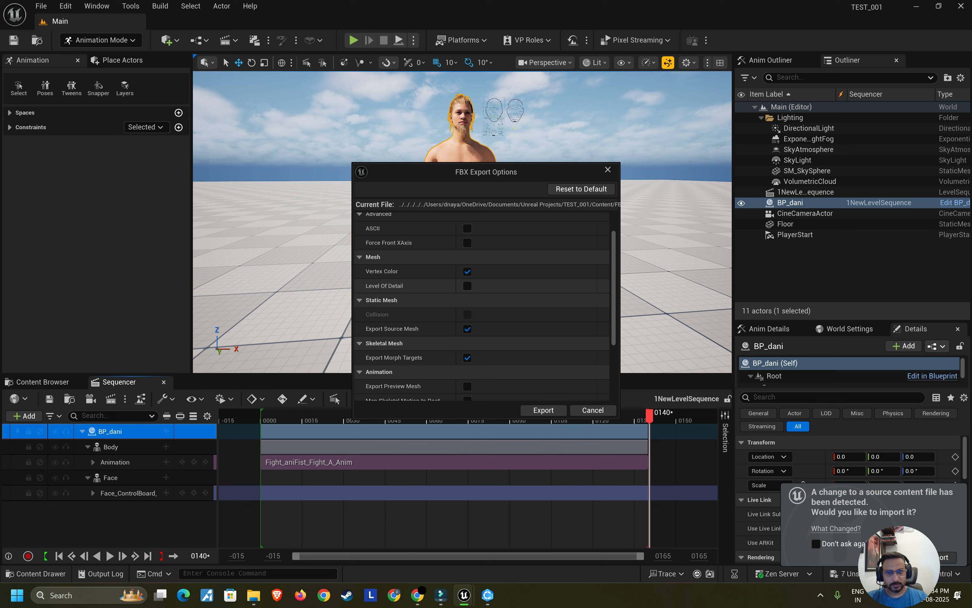
pyautogui.scroll(-3, 483, 314)
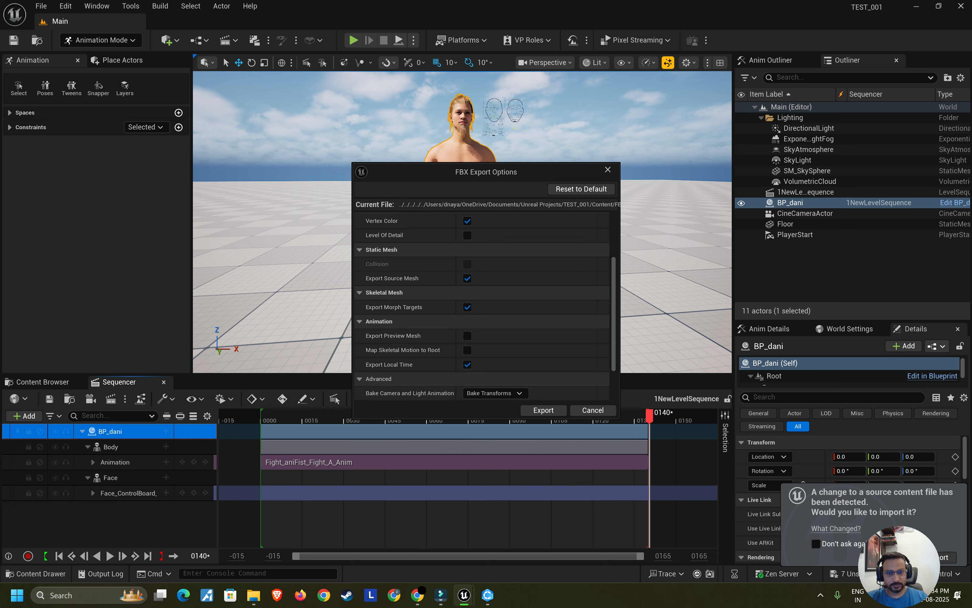
pyautogui.click(543, 410)
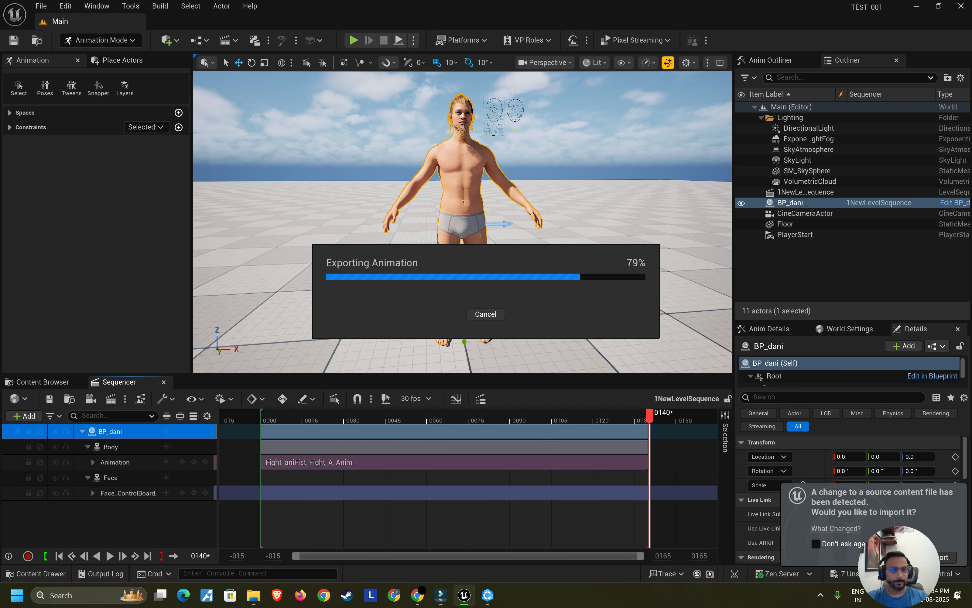
# Step: Switch to CLO and import Dani_fight_ani.fbx from the FBX folder as an avatar with joint and cache animation at 100% scale
pyautogui.moveTo(488, 595)
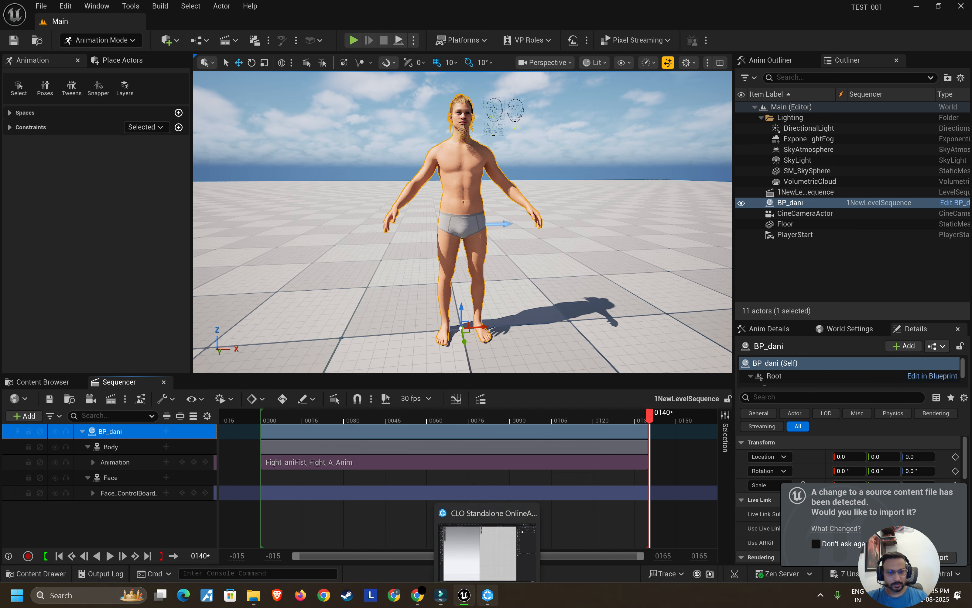
pyautogui.click(488, 595)
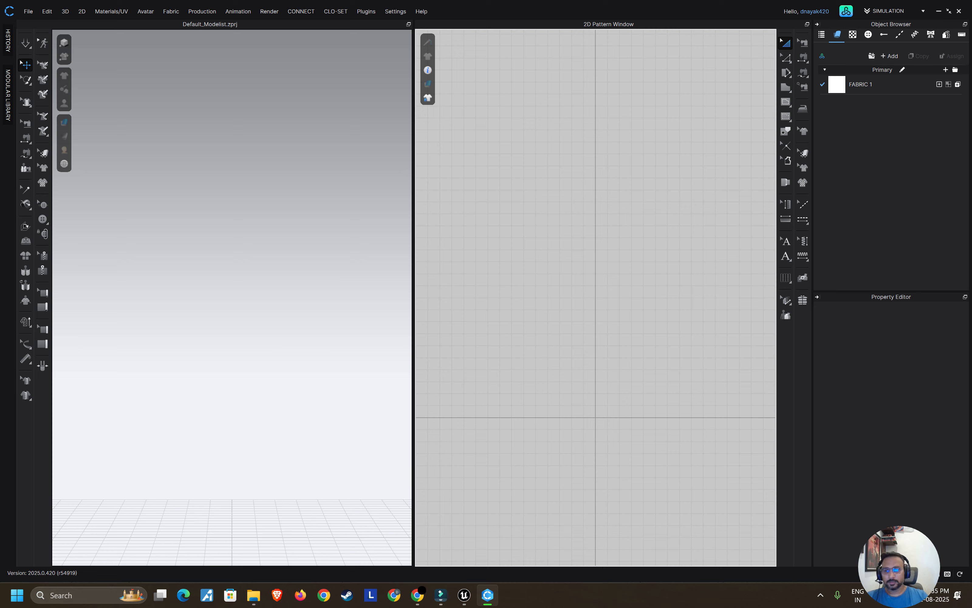
pyautogui.moveTo(254, 595)
pyautogui.click(306, 537)
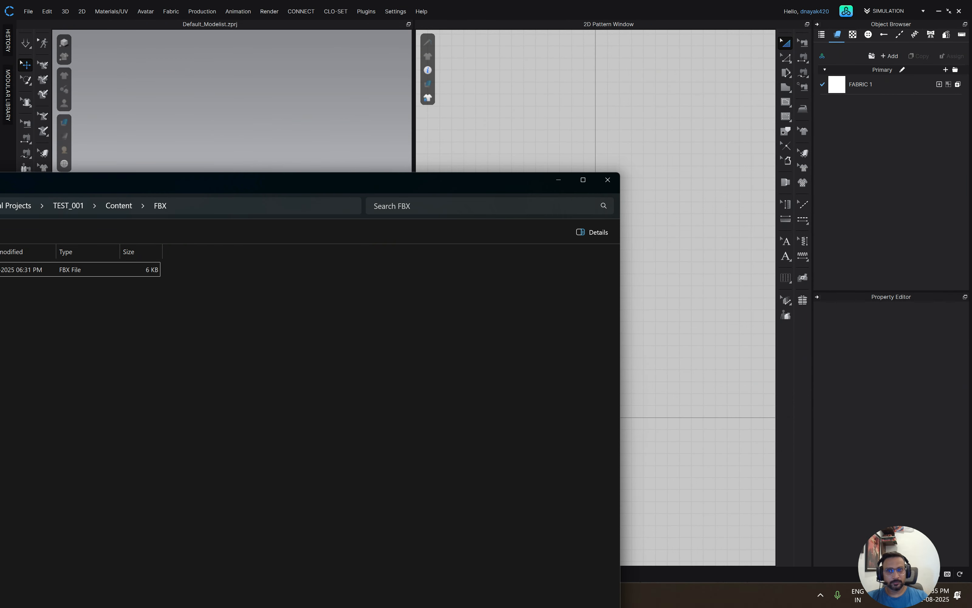
pyautogui.moveTo(354, 181); pyautogui.dragTo(760, 239)
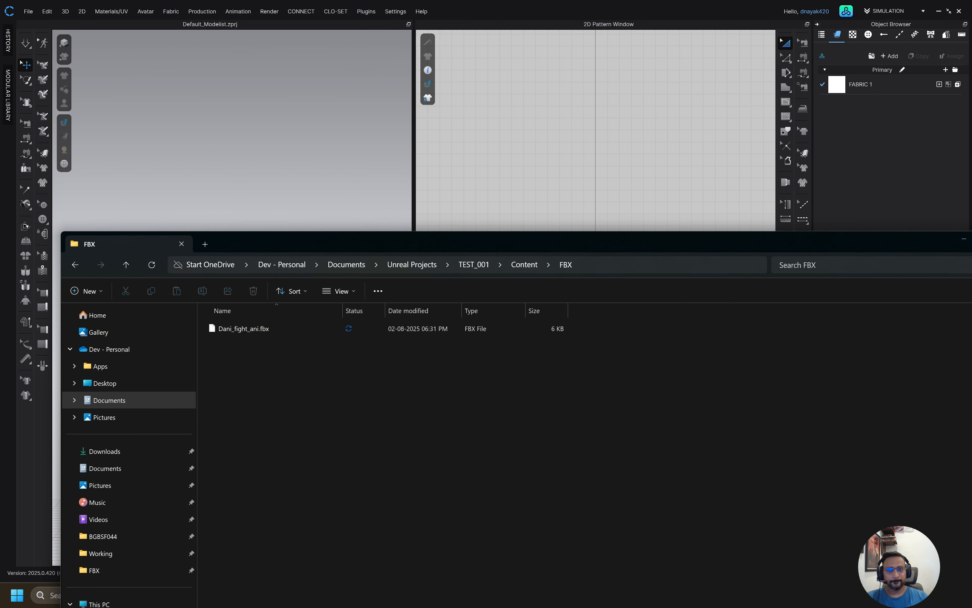
pyautogui.click(282, 329)
pyautogui.click(291, 362)
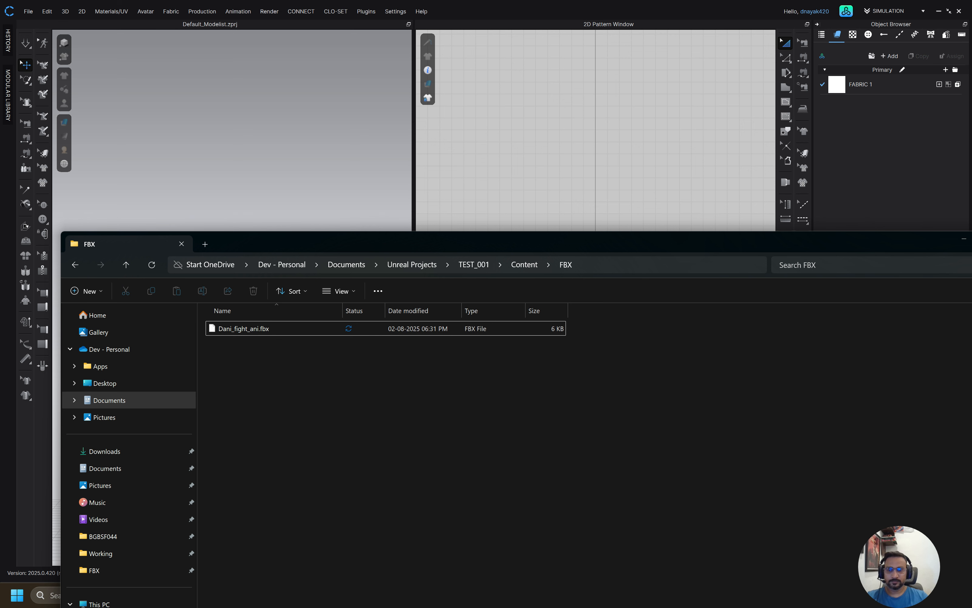
pyautogui.moveTo(671, 363); pyautogui.dragTo(446, 185)
pyautogui.click(518, 361)
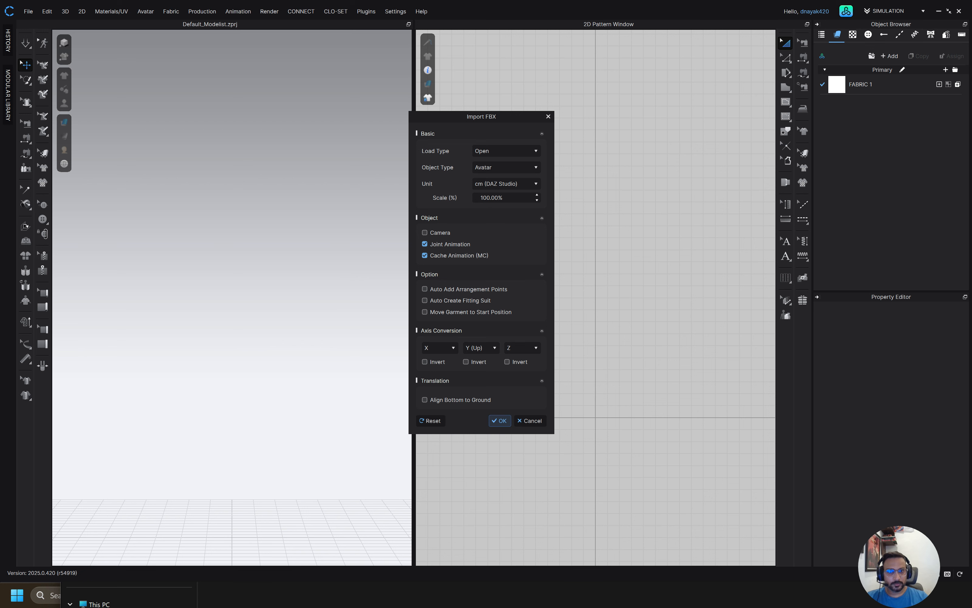
pyautogui.click(499, 421)
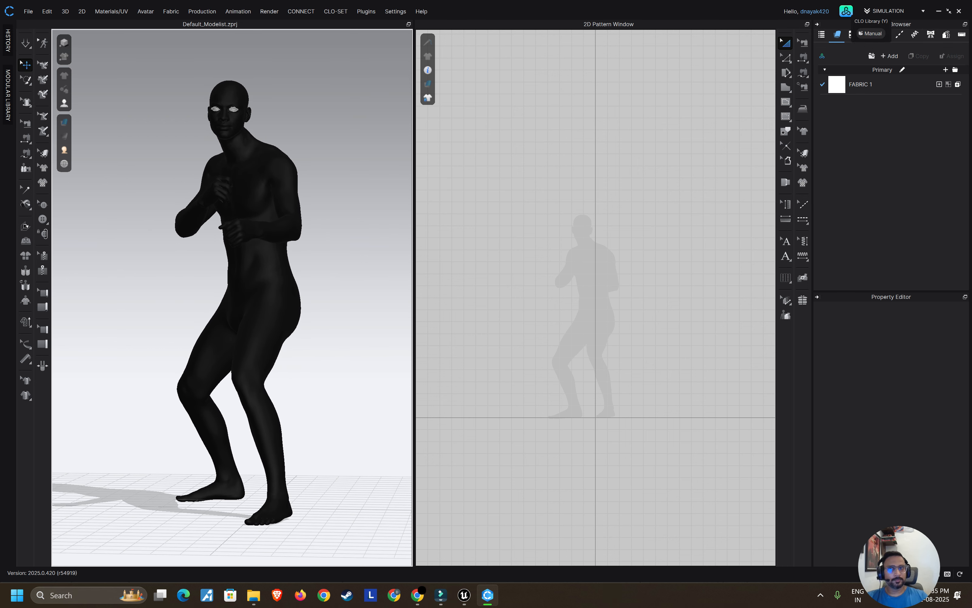
# Step: Open the Animation Editor and play the first Unreal Take animation on the imported avatar
pyautogui.click(238, 12)
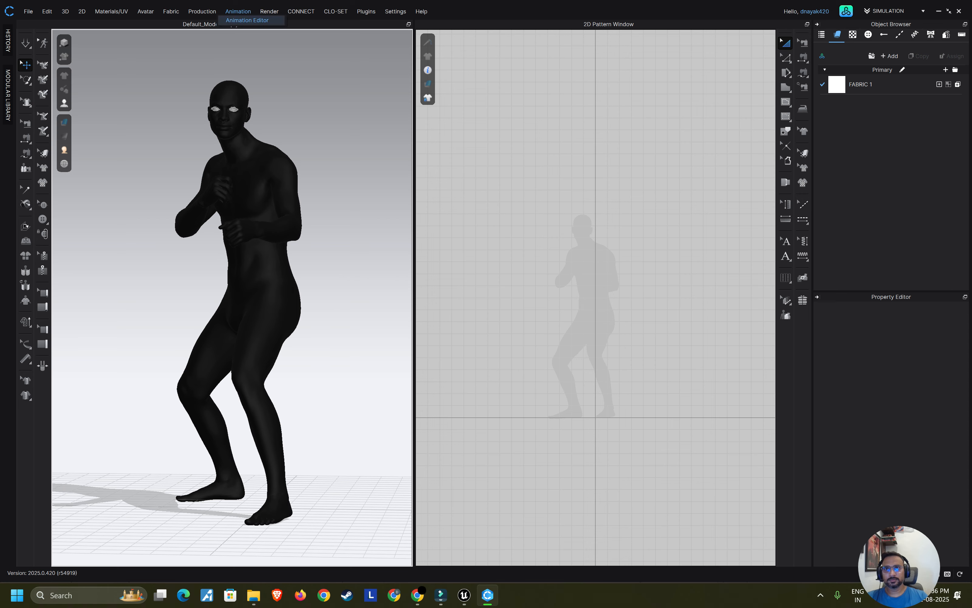
pyautogui.click(58, 460)
pyautogui.click(79, 436)
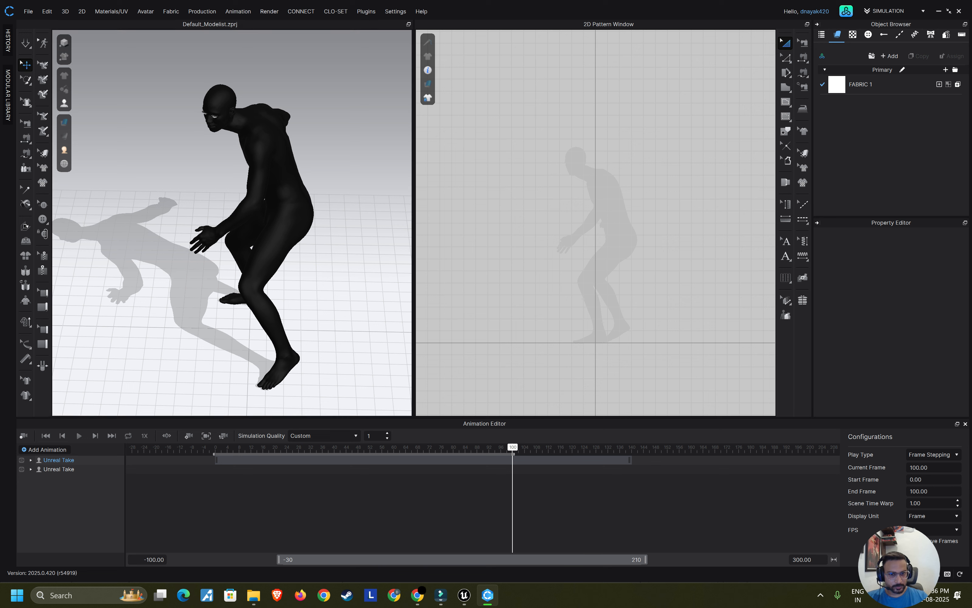
# Step: Try trimming the end of the first Unreal Take clip back to frame 100, and undo the trim
pyautogui.moveTo(547, 460); pyautogui.dragTo(511, 461)
pyautogui.rightClick(513, 461)
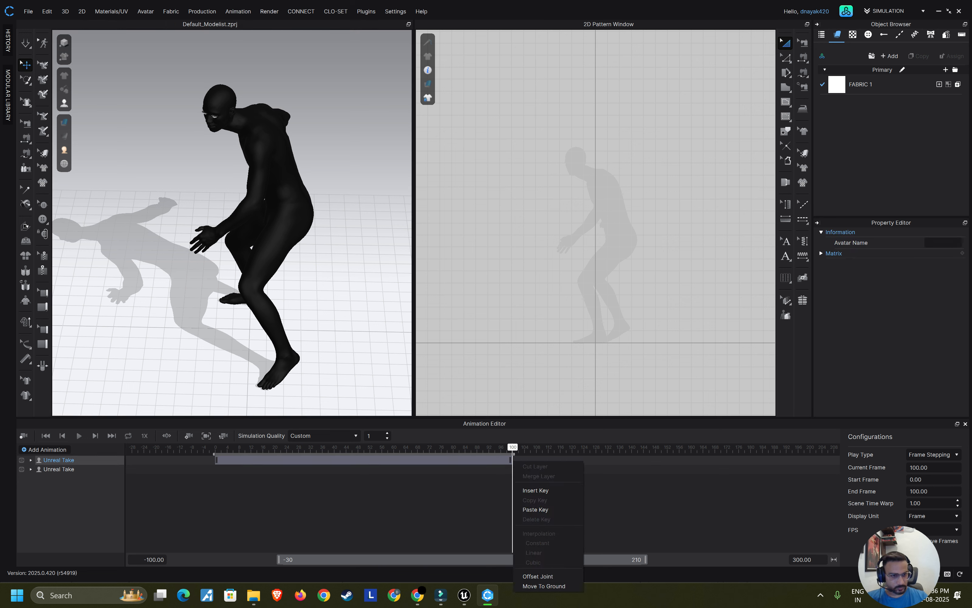
pyautogui.press('Escape')
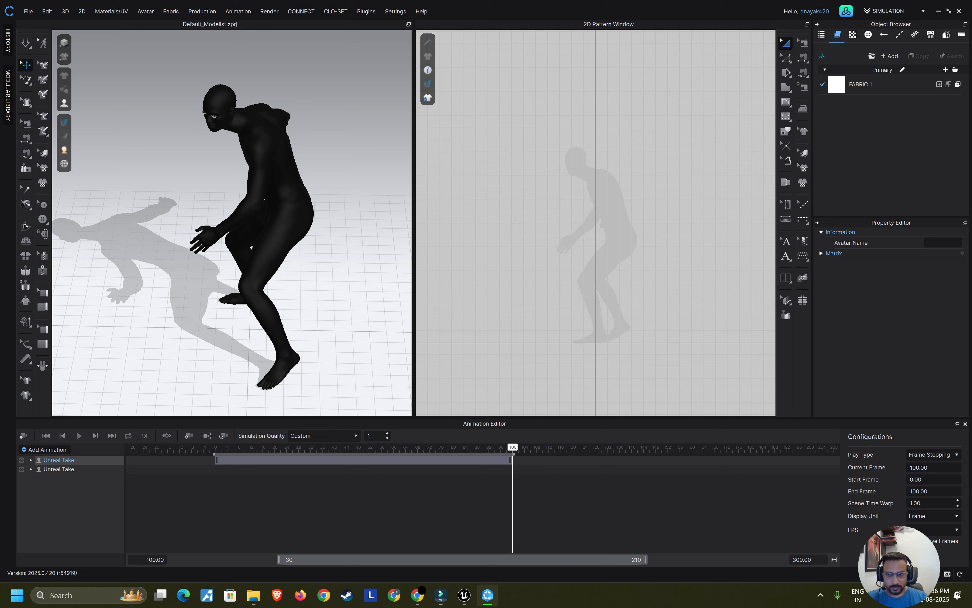
pyautogui.hotkey('ctrl', 'z')
pyautogui.press('Escape')
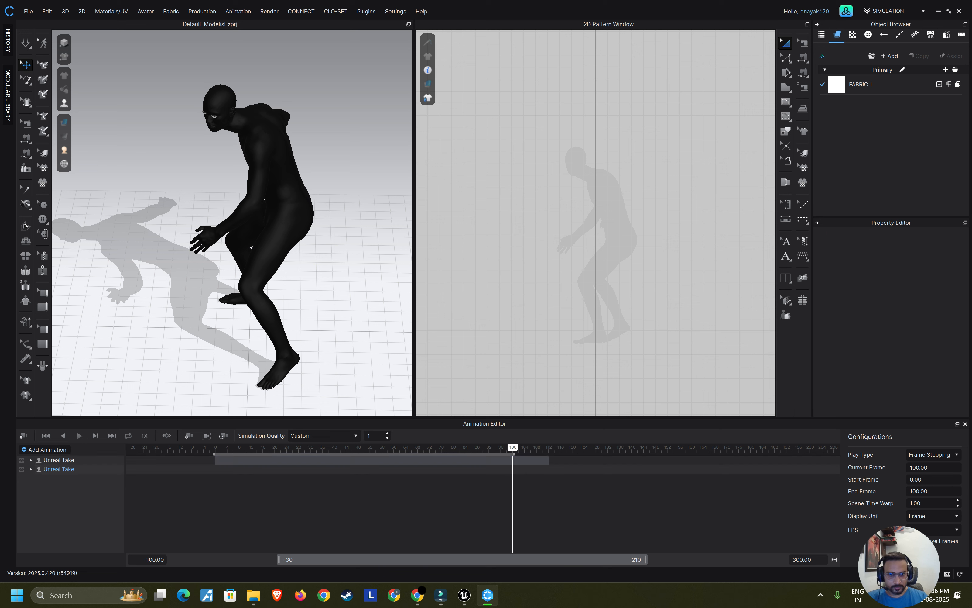
pyautogui.hotkey('ctrl', 'z')
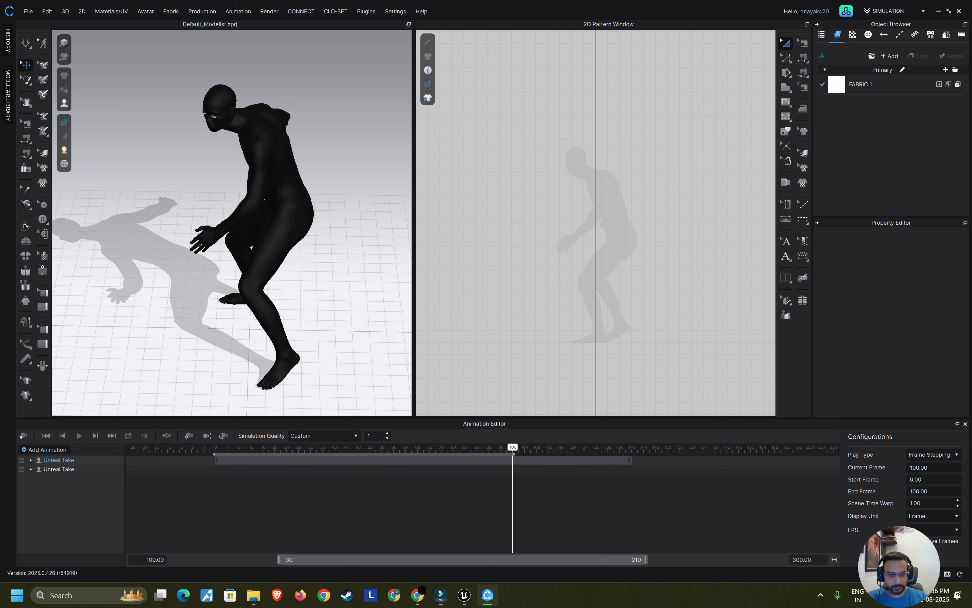
# Step: Extend the playback range to end at frame 140, play the fight animation and return to frame 0
pyautogui.moveTo(513, 453); pyautogui.dragTo(633, 454)
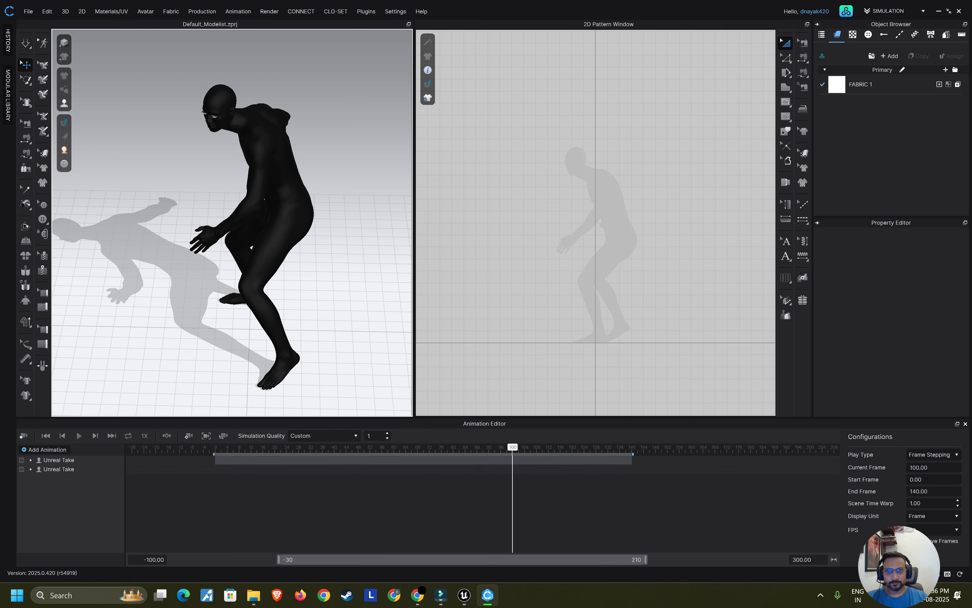
pyautogui.press('space')
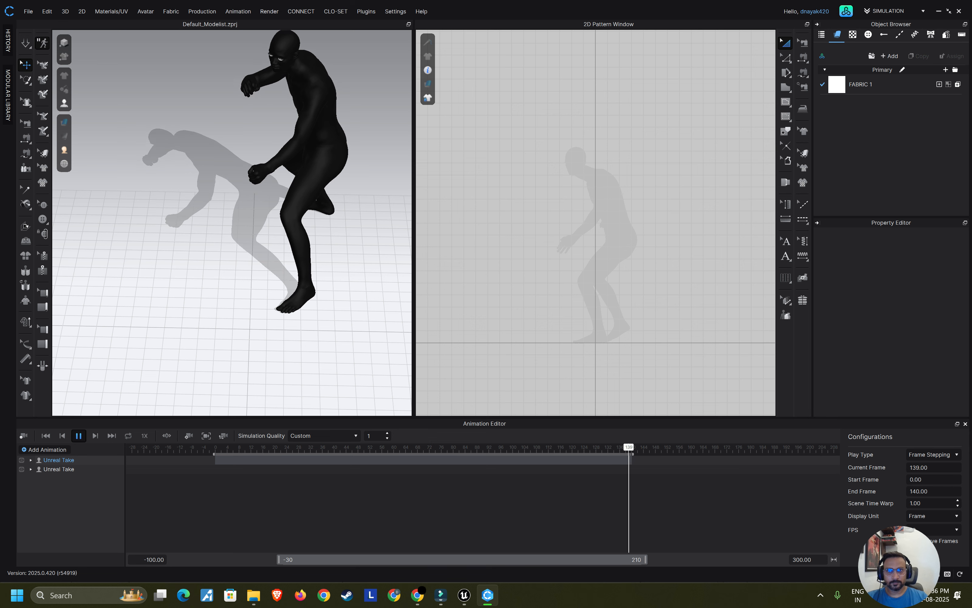
pyautogui.click(46, 435)
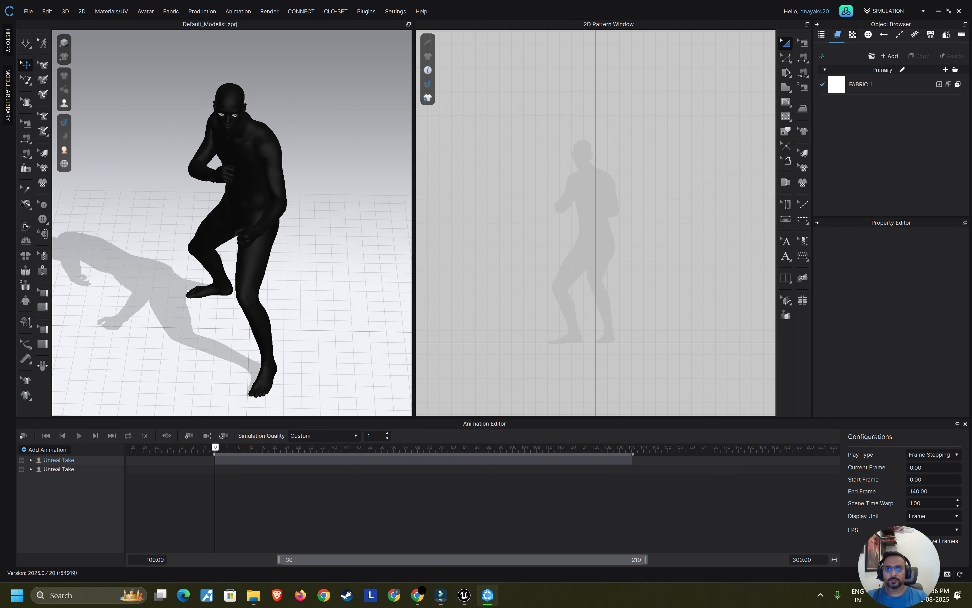
pyautogui.click(225, 225)
pyautogui.press('2')
pyautogui.press('Escape')
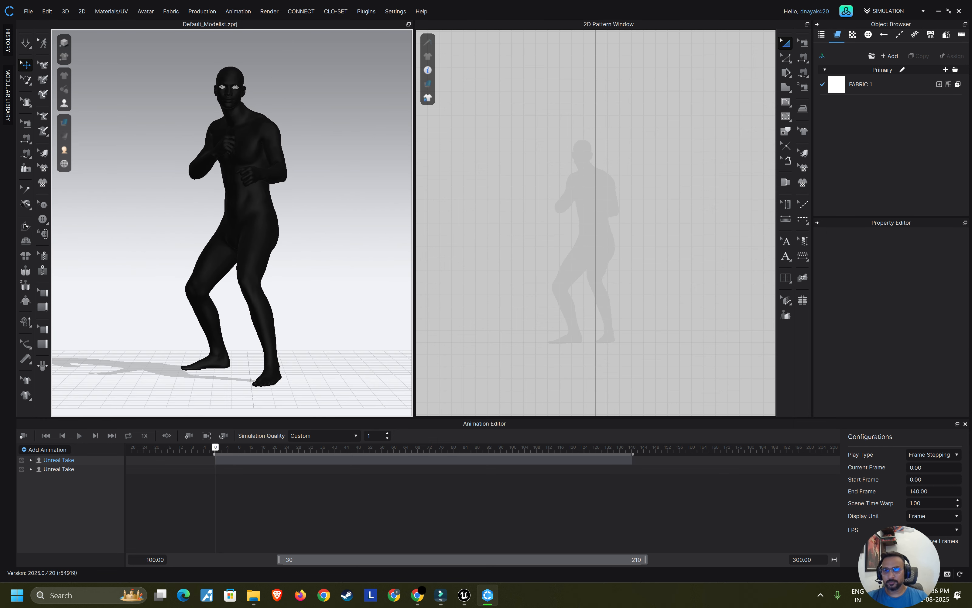
pyautogui.press('3')
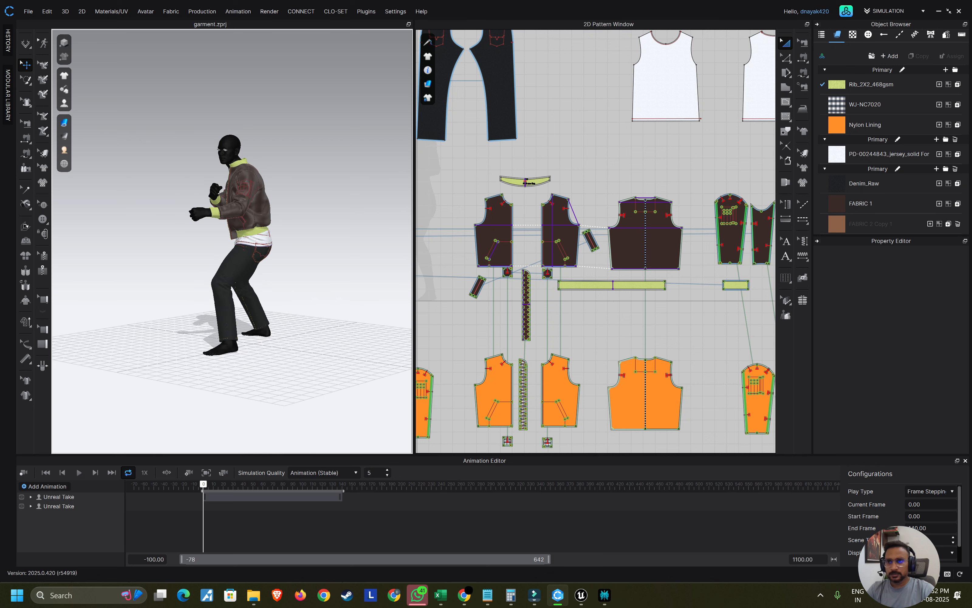
# Step: Examine the dressed avatar's bomber jacket up close from several angles with the Textured Surface rendering style
pyautogui.click(64, 122)
pyautogui.click(120, 151)
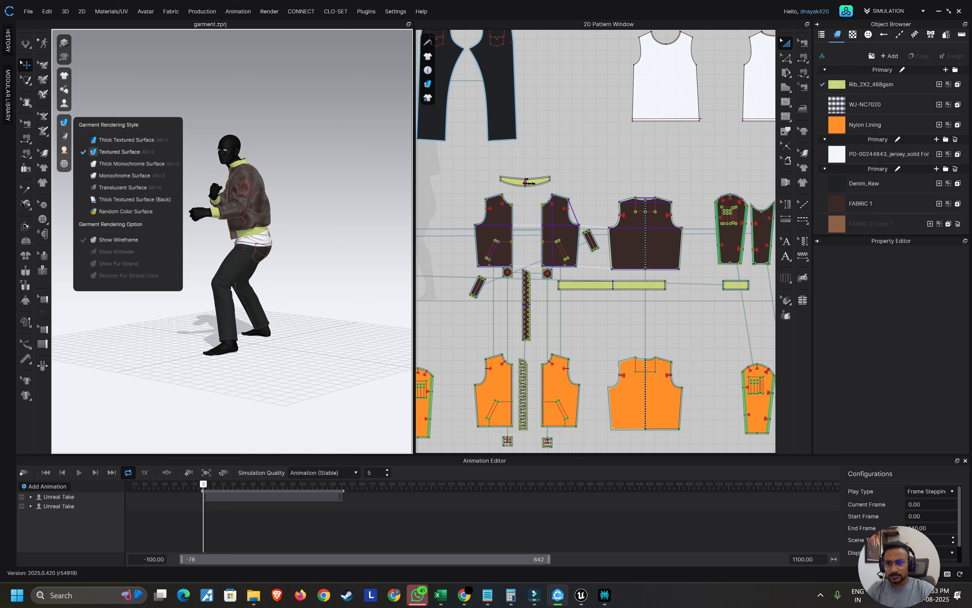
pyautogui.moveTo(193, 249); pyautogui.dragTo(305, 249, button='right')
pyautogui.scroll(3, 231, 241)
pyautogui.scroll(2, 232, 242)
pyautogui.moveTo(232, 242); pyautogui.dragTo(265, 241, button='right')
pyautogui.scroll(2, 232, 249)
pyautogui.scroll(4, 235, 238)
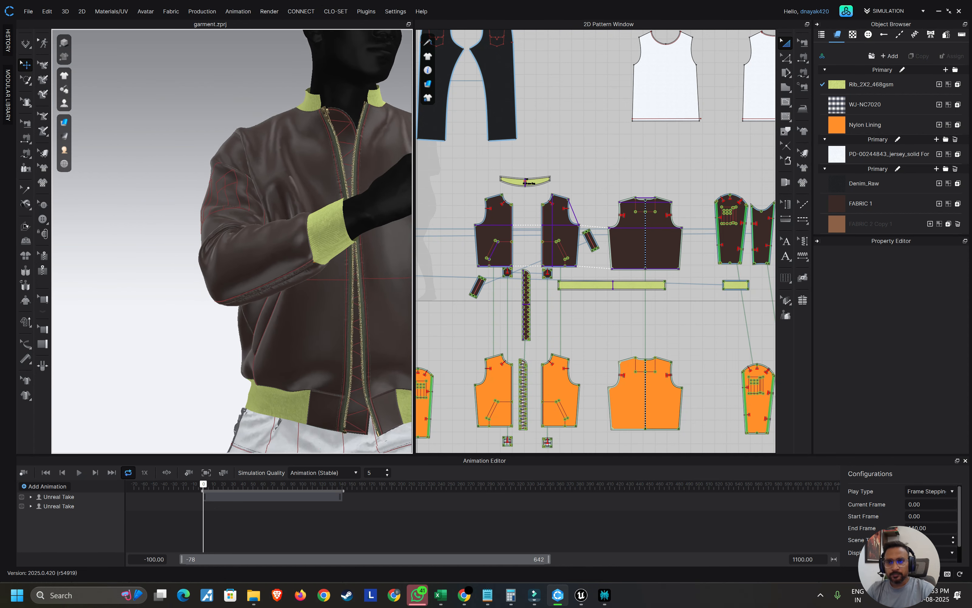
pyautogui.moveTo(236, 238); pyautogui.dragTo(257, 310, button='middle')
pyautogui.moveTo(257, 310); pyautogui.dragTo(321, 298, button='right')
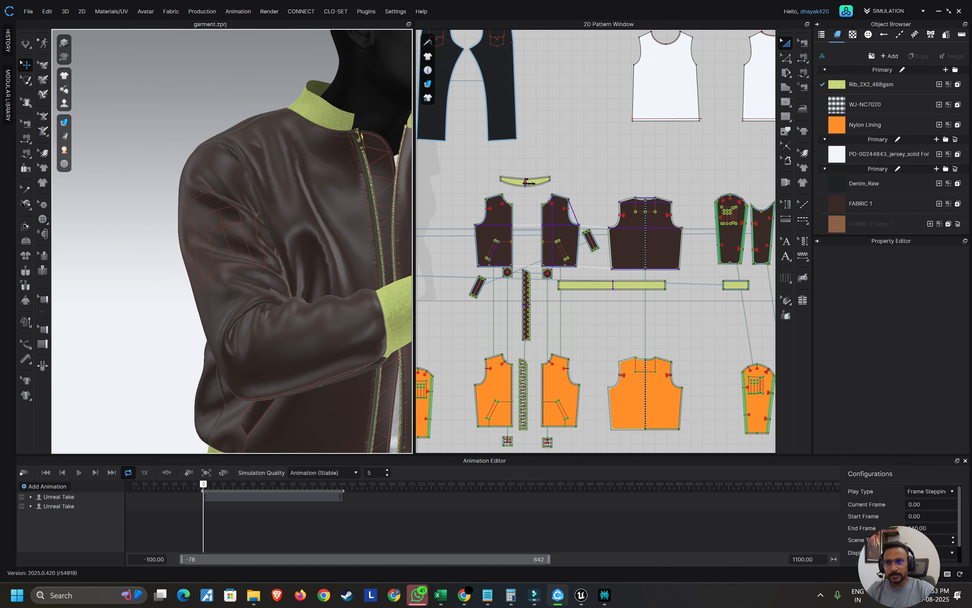
pyautogui.scroll(-3, 232, 242)
pyautogui.scroll(-5, 120, 169)
pyautogui.moveTo(121, 169); pyautogui.dragTo(217, 181, button='right')
pyautogui.press('2')
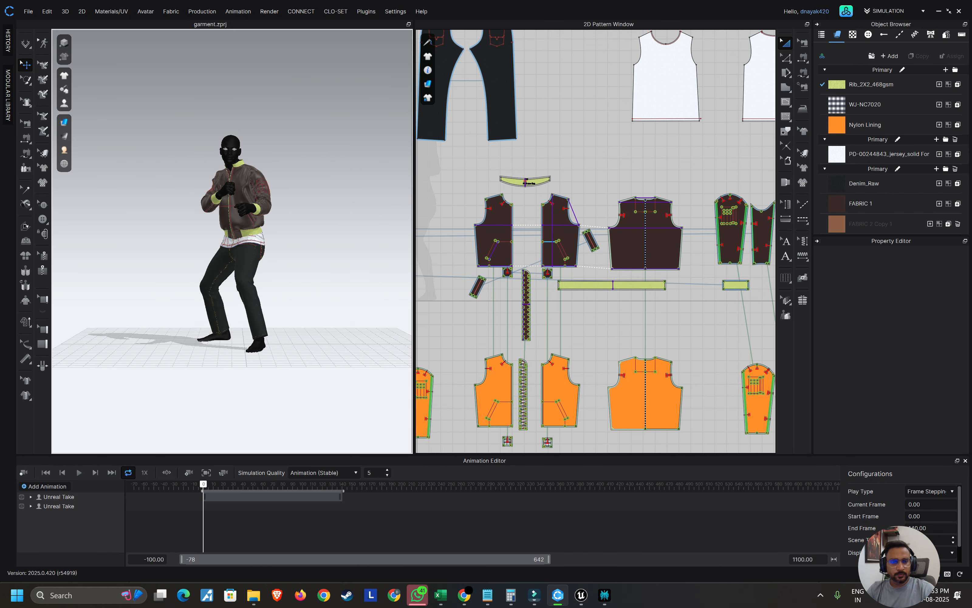
# Step: Open the UV Editor to review the garments' UV layout, and return to the 2D Pattern Window
pyautogui.scroll(-1, 523, 169)
pyautogui.scroll(2, 523, 169)
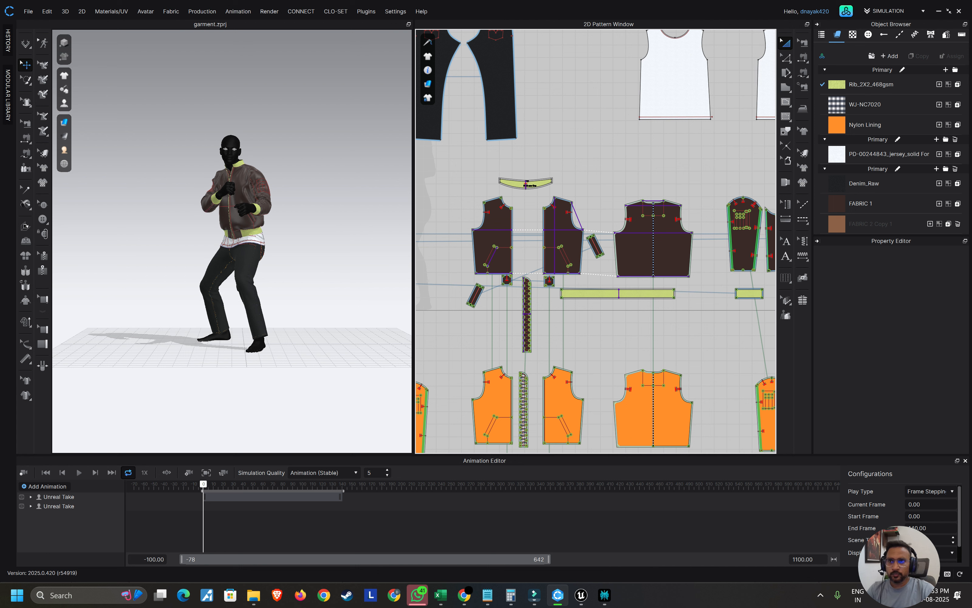
pyautogui.click(111, 11)
pyautogui.click(111, 20)
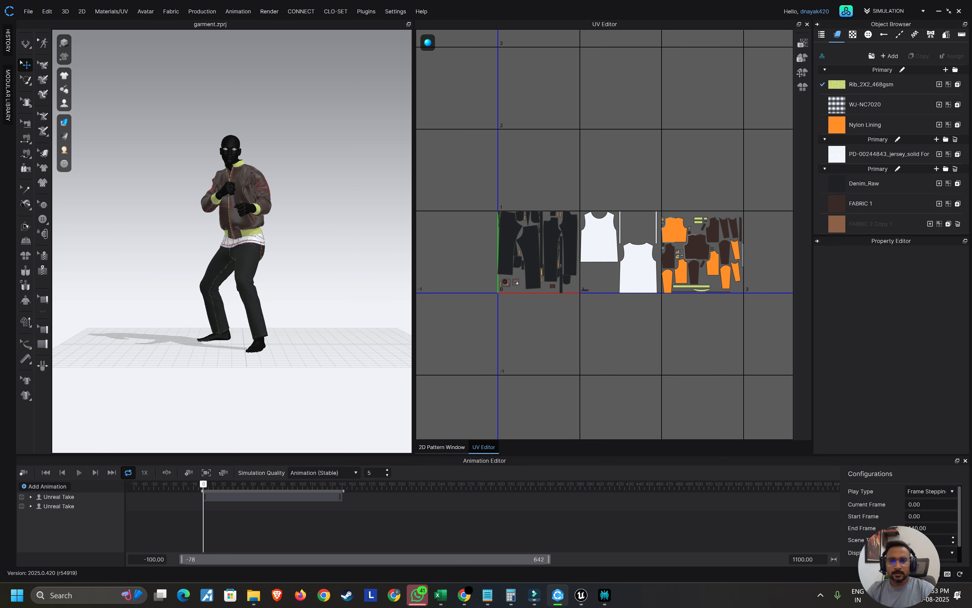
pyautogui.click(441, 447)
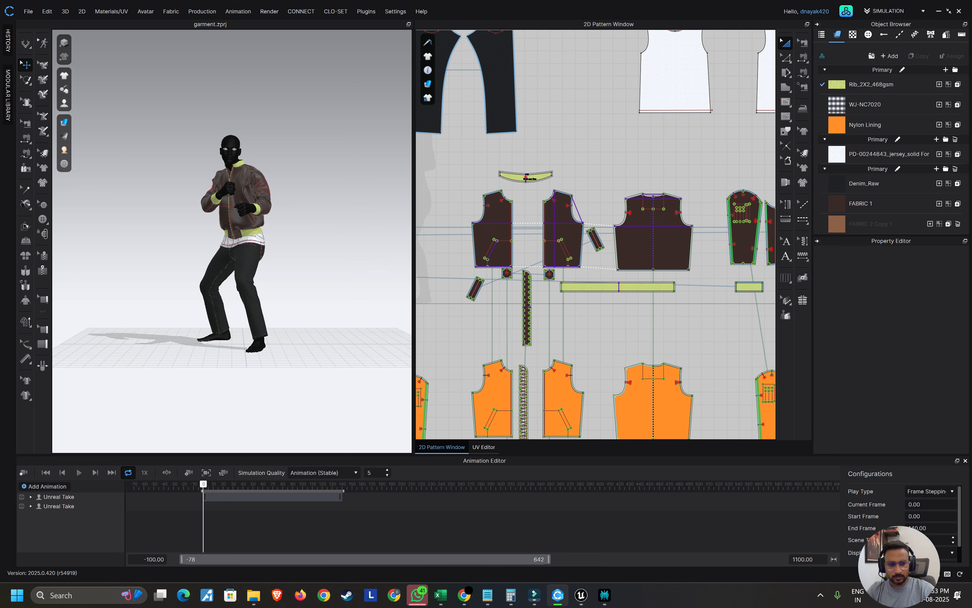
# Step: Enlarge the Animation Editor and set the playback speed to 1/4X
pyautogui.moveTo(145, 456); pyautogui.dragTo(145, 402)
pyautogui.click(145, 419)
pyautogui.click(157, 430)
# Step: Examine the dressed avatar from an angled view and the full layout of 2D garment patterns
pyautogui.moveTo(233, 201); pyautogui.dragTo(306, 189, button='right')
pyautogui.scroll(3, 232, 213)
pyautogui.scroll(-5, 232, 213)
pyautogui.scroll(2, 232, 213)
pyautogui.moveTo(232, 213)
pyautogui.mouseDown(button='right')
pyautogui.moveTo(273, 213)
pyautogui.moveTo(241, 213)
pyautogui.mouseUp(button='right')
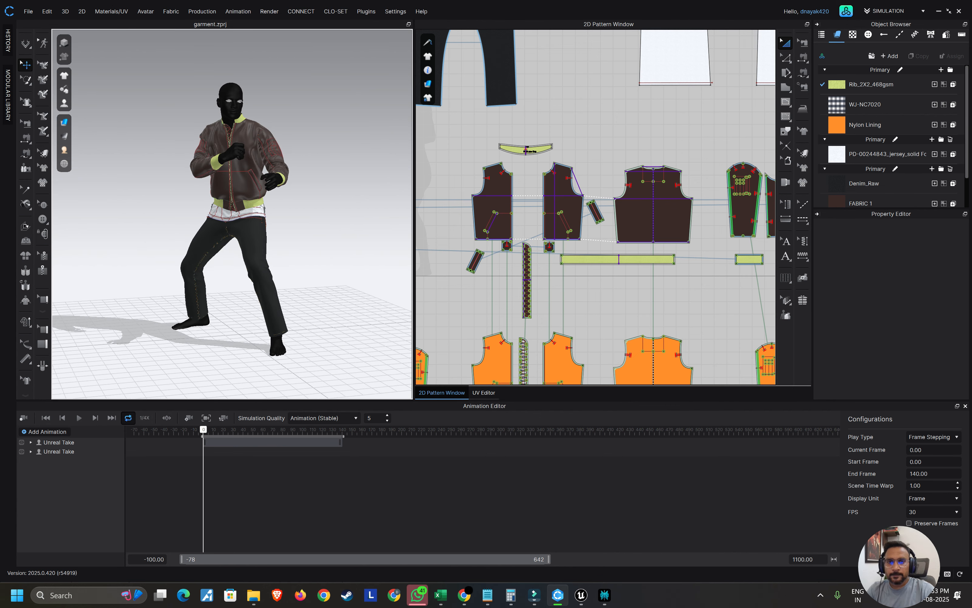
pyautogui.scroll(-5, 594, 207)
pyautogui.moveTo(595, 207); pyautogui.dragTo(611, 237, button='right')
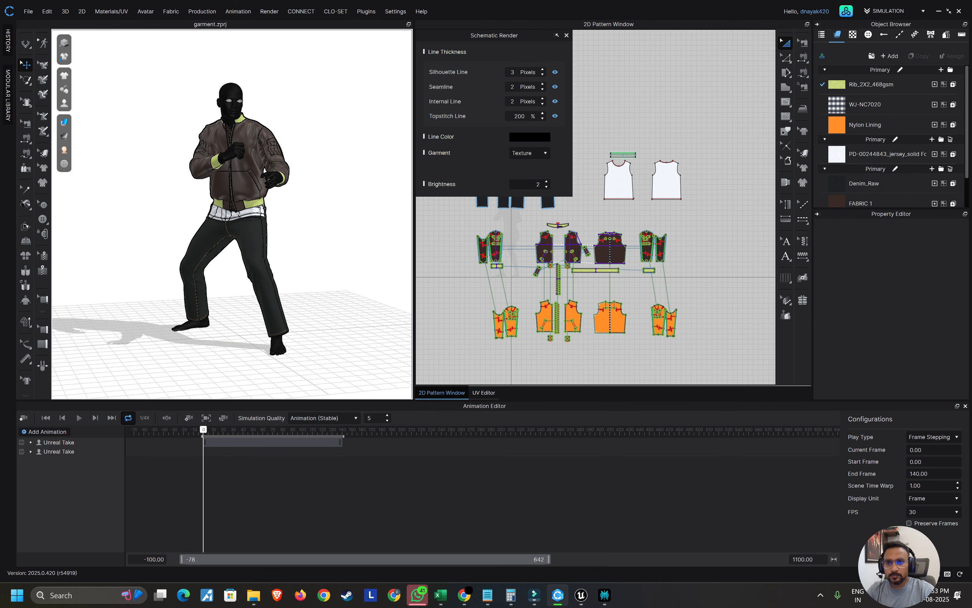
# Step: Turn off the schematic render and set the garment rendering style to Thick Textured Surface
pyautogui.click(63, 42)
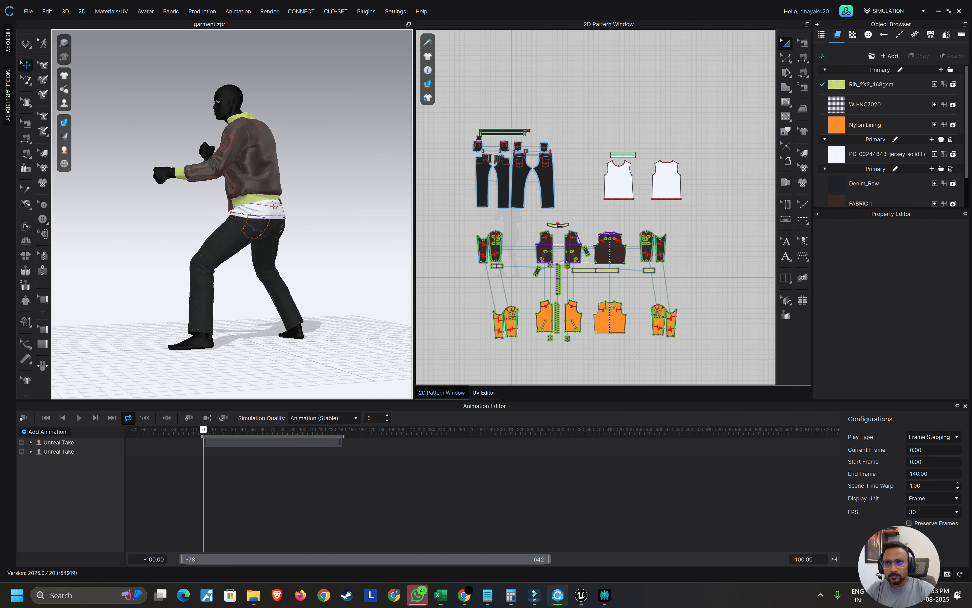
pyautogui.click(64, 75)
pyautogui.click(93, 153)
pyautogui.scroll(5, 96, 153)
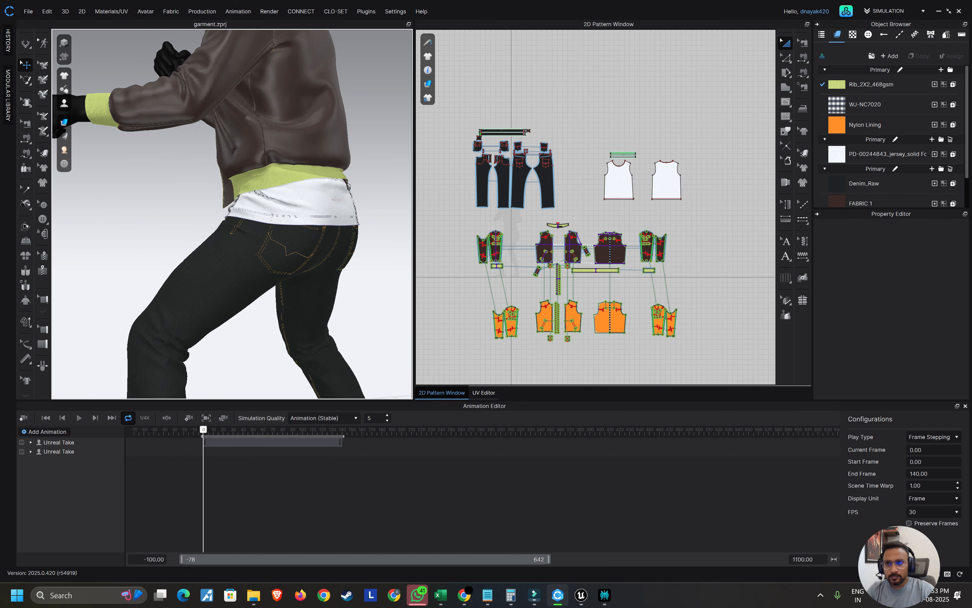
pyautogui.click(64, 122)
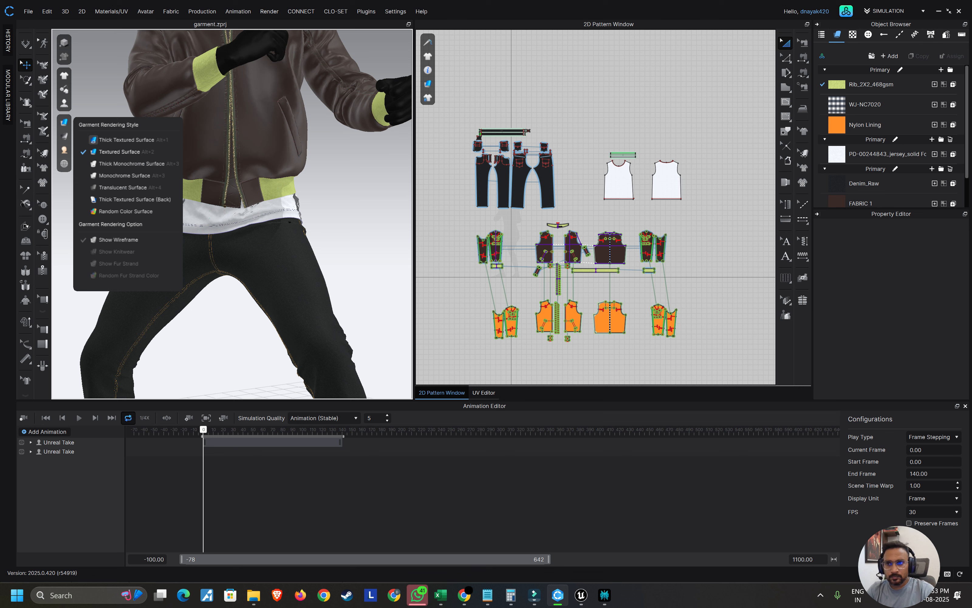
pyautogui.click(93, 139)
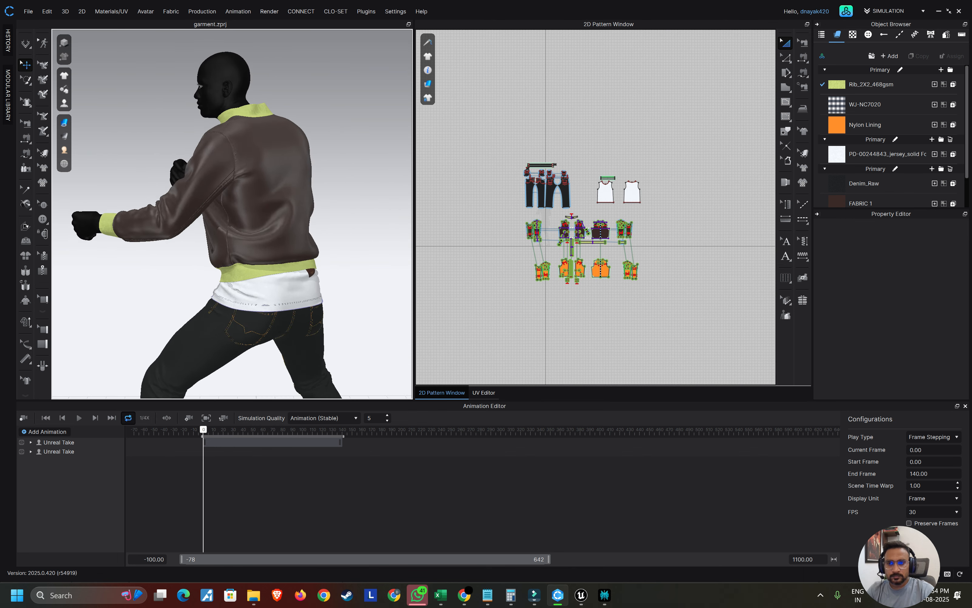
# Step: Delete the small brown label patch pattern beside the jeans' waistband, and return the avatar to the front view
pyautogui.scroll(6, 528, 177)
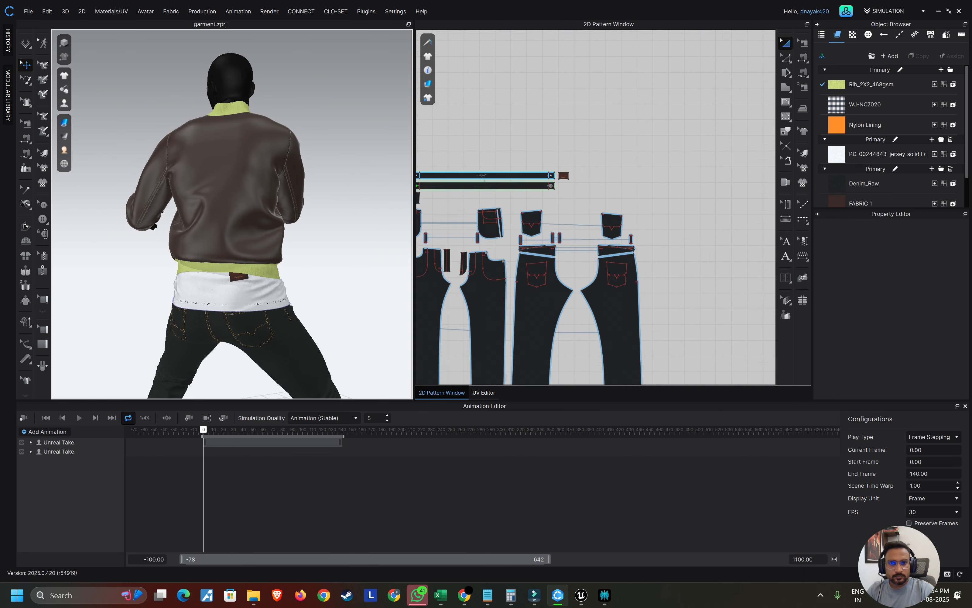
pyautogui.moveTo(568, 113); pyautogui.dragTo(471, 200)
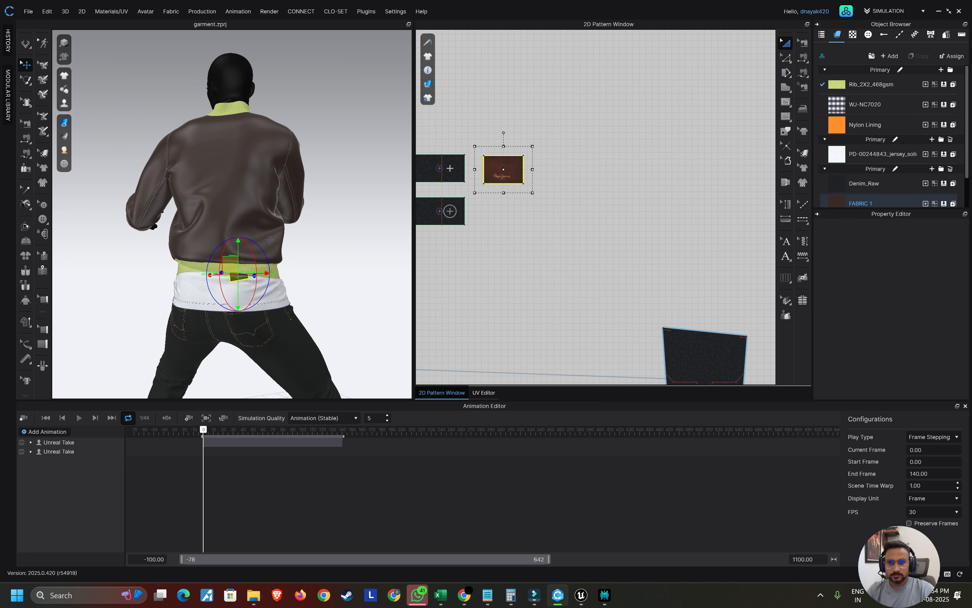
pyautogui.press('Delete')
pyautogui.press('2')
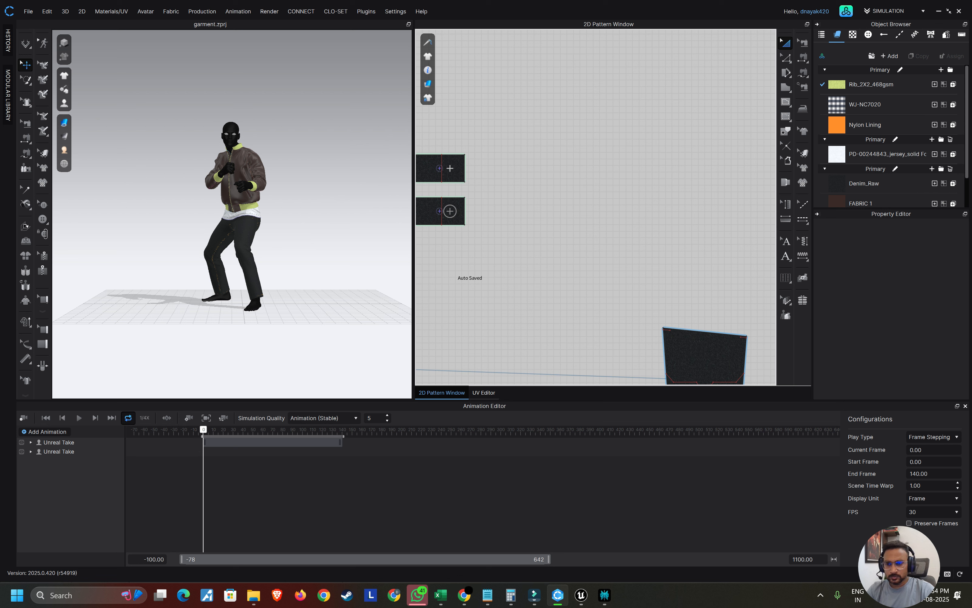
# Step: Record the garment simulation over the avatar's full animation with Animation (Stable) simulation quality
pyautogui.click(59, 451)
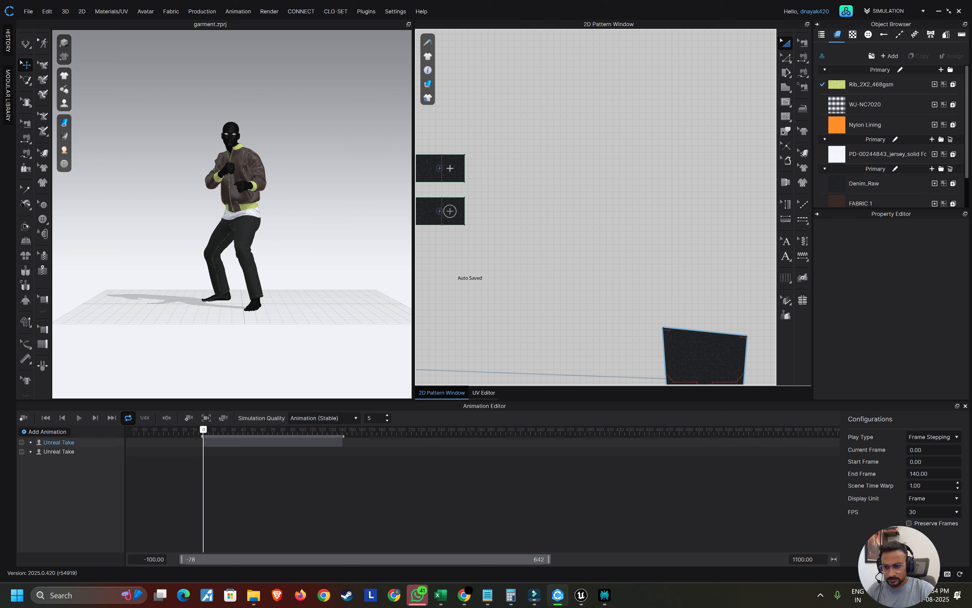
pyautogui.click(324, 418)
pyautogui.click(323, 436)
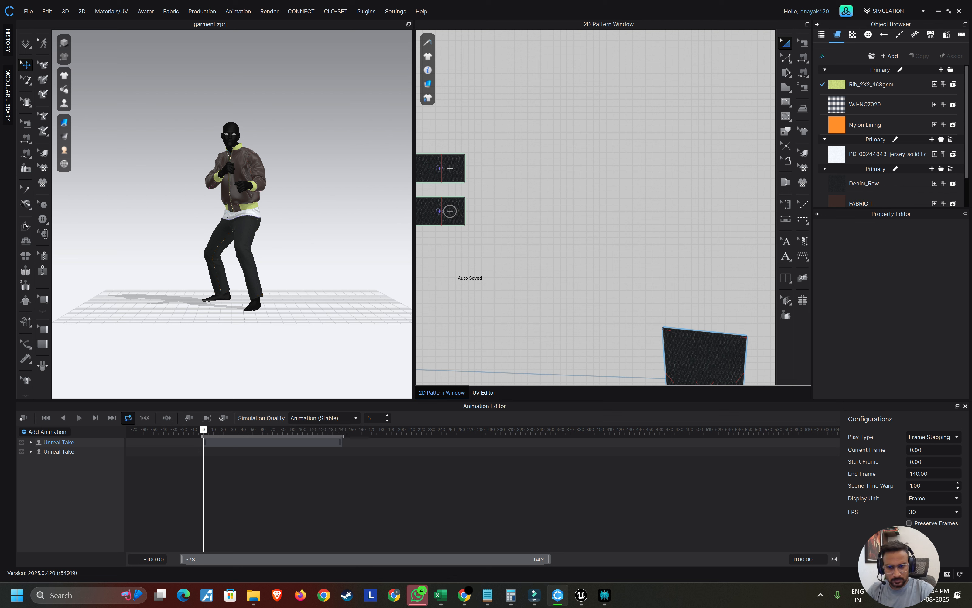
pyautogui.click(23, 417)
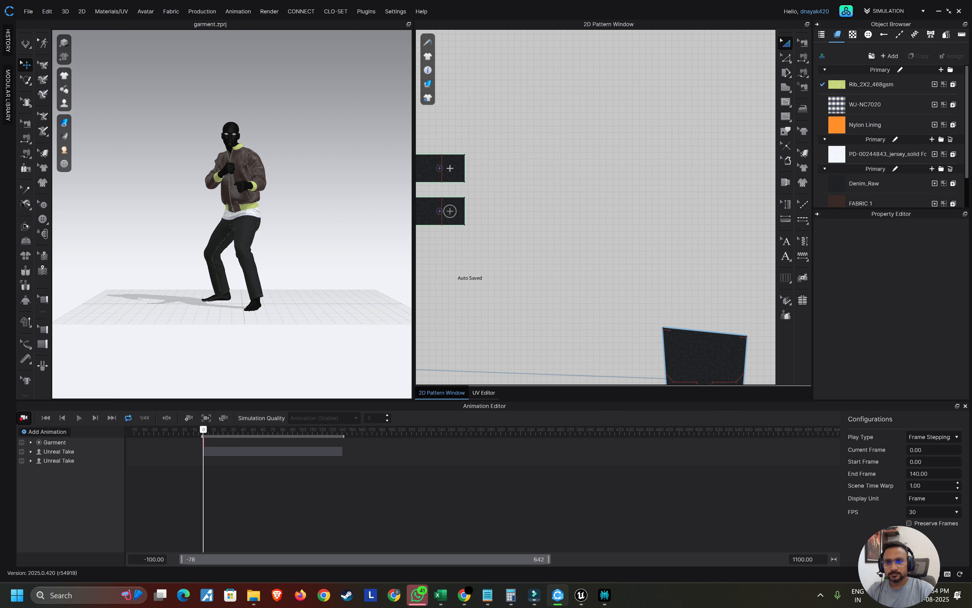
pyautogui.press('space')
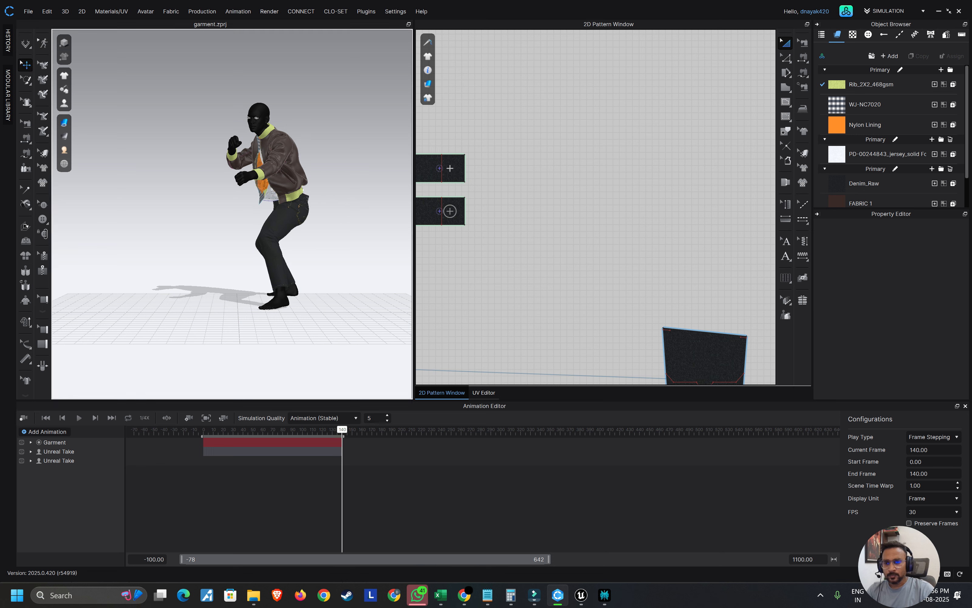
# Step: Set the playback speed to 1X and play the recorded garment animation from the first frame
pyautogui.click(144, 418)
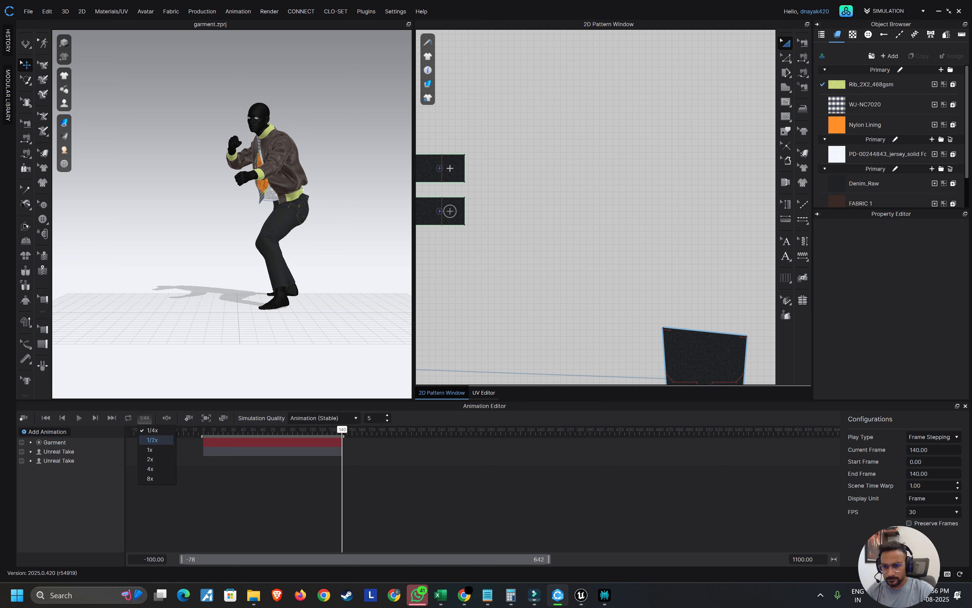
pyautogui.click(149, 449)
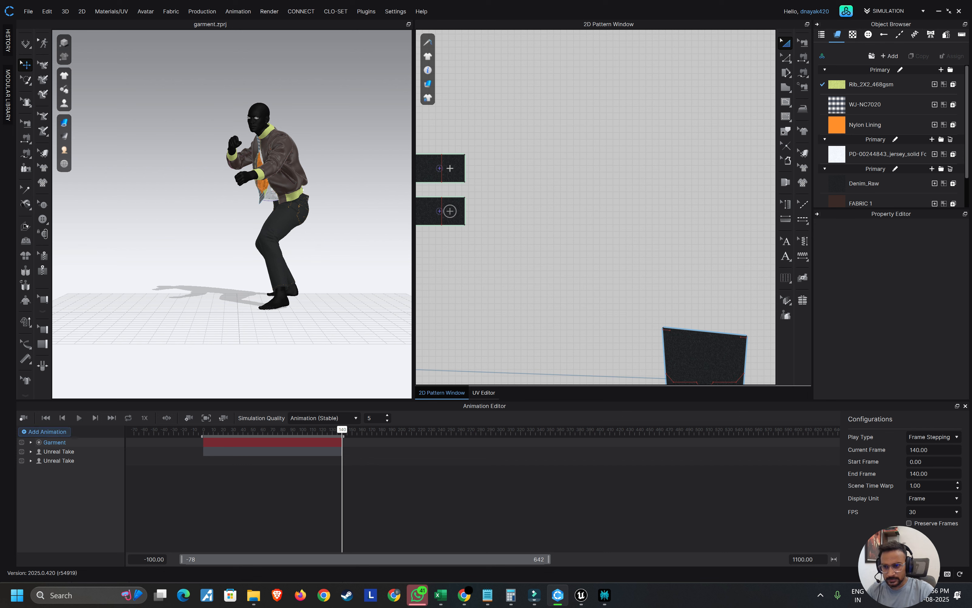
pyautogui.click(46, 418)
pyautogui.click(79, 418)
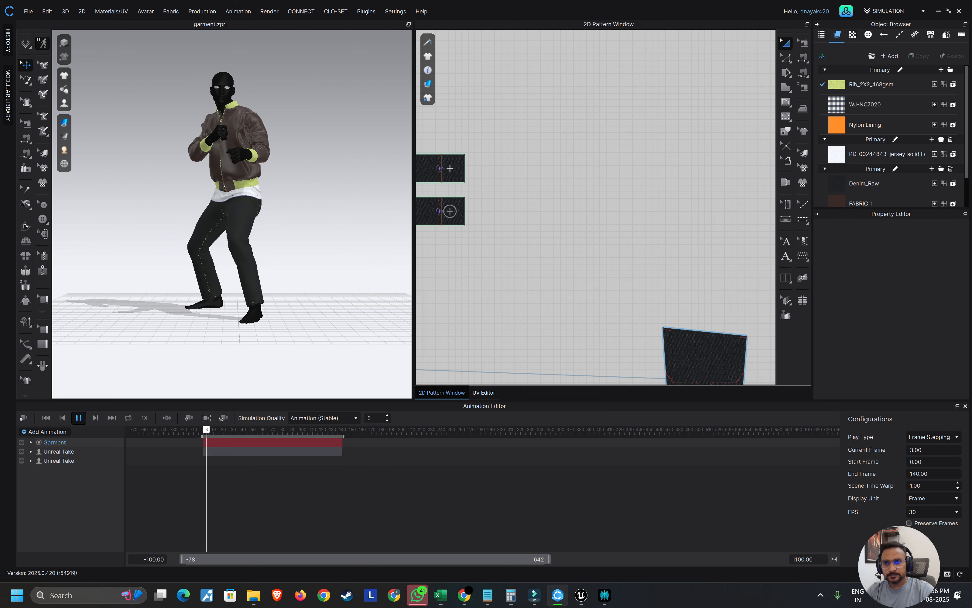
pyautogui.moveTo(231, 213); pyautogui.dragTo(244, 269, button='middle')
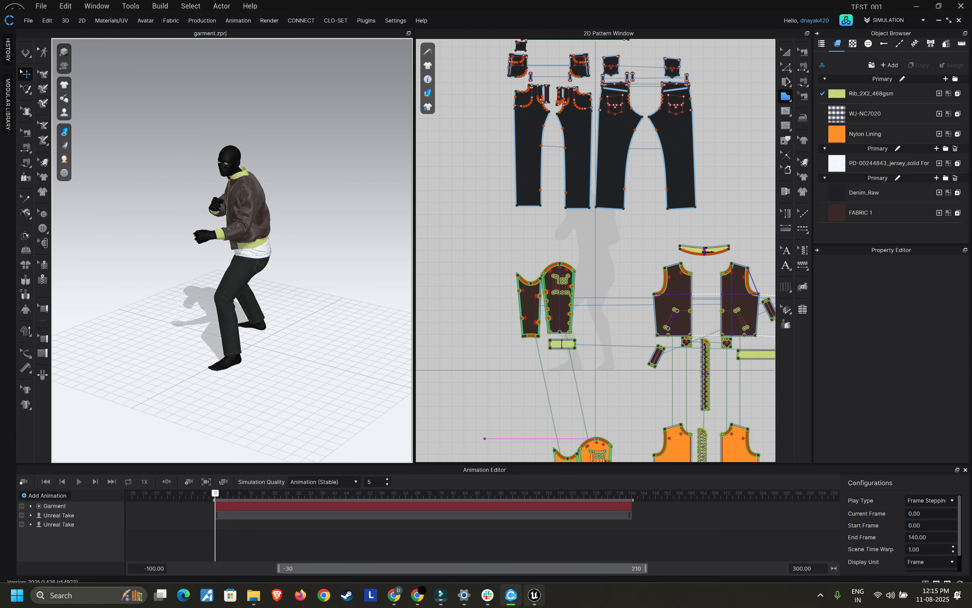
# Step: Switch to Unreal Engine and activate the CLO/MD LiveSync mode
pyautogui.hotkey('alt', 'Tab')
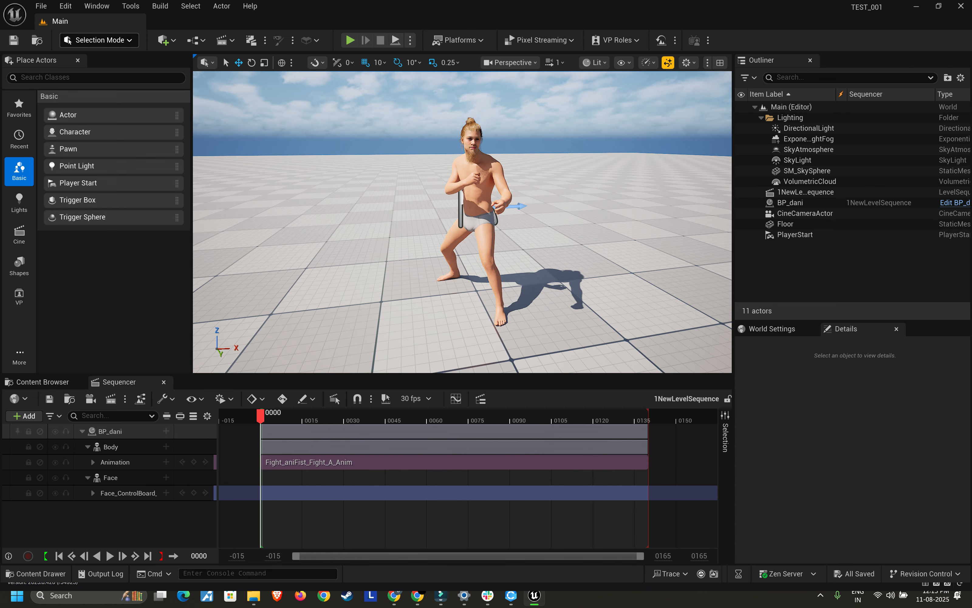
pyautogui.click(68, 41)
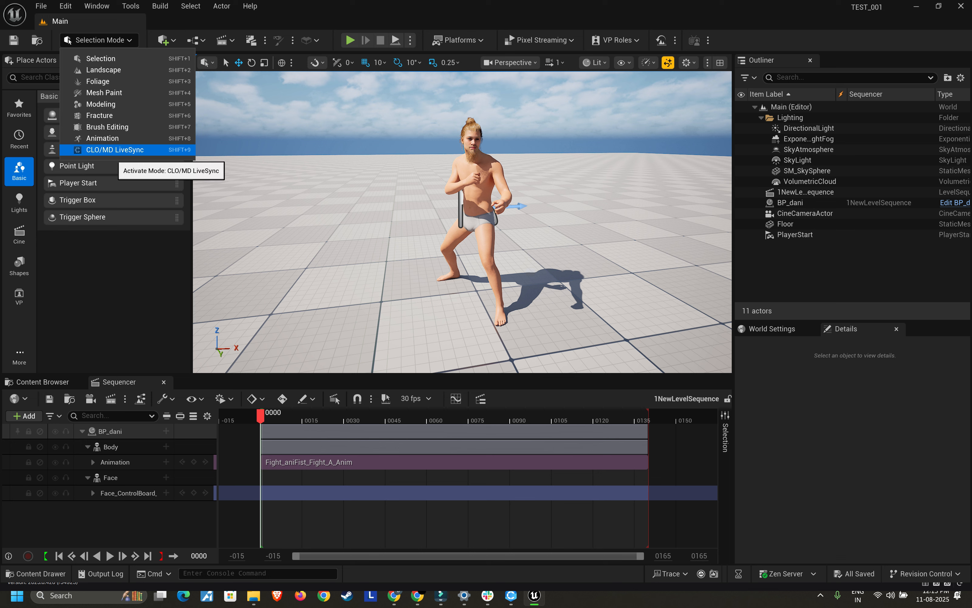
pyautogui.press('Return')
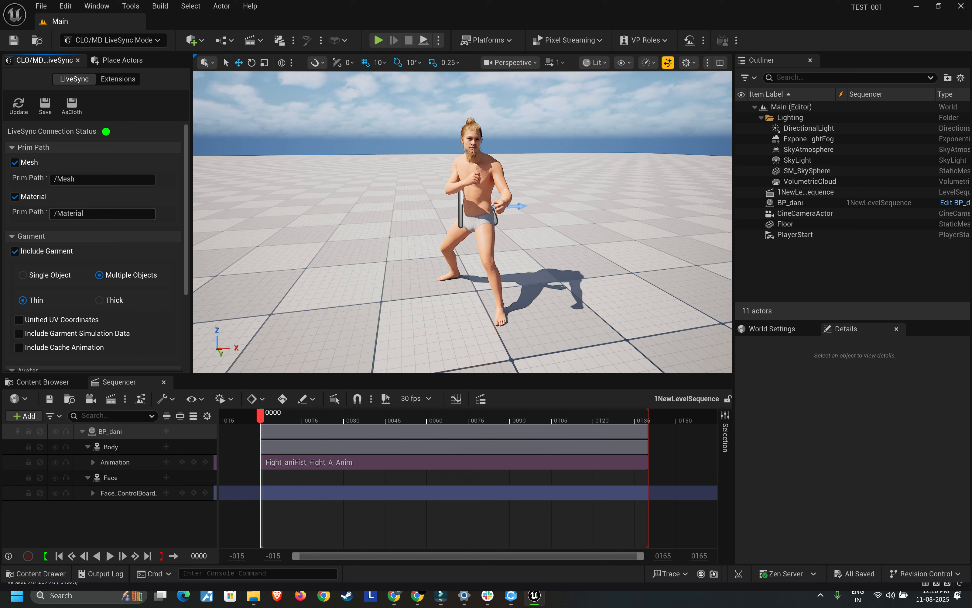
# Step: Configure LiveSync for a single thick garment object with unified UV coordinates and cache animation, excluding the avatar
pyautogui.scroll(-2, 96, 241)
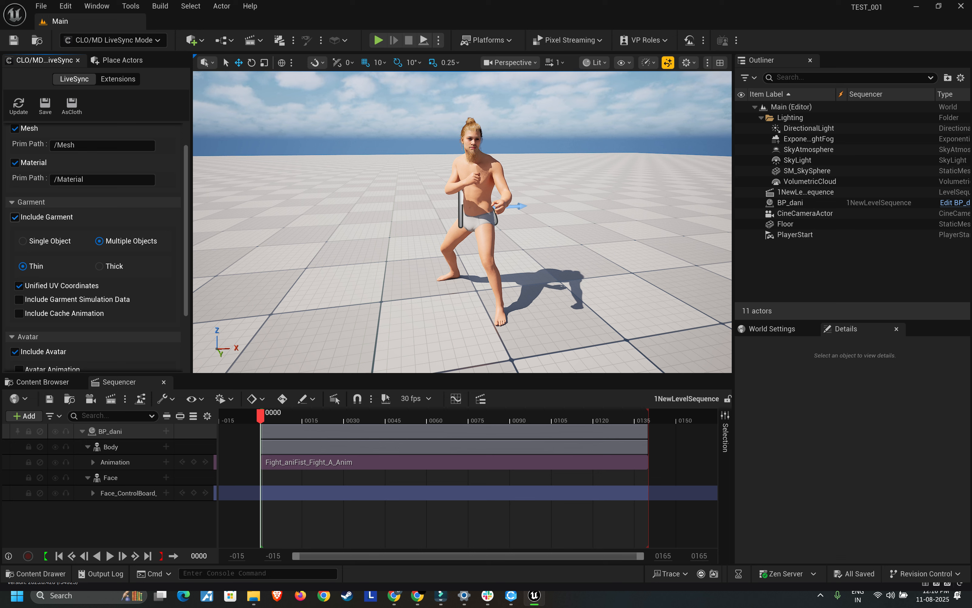
pyautogui.scroll(-3, 96, 242)
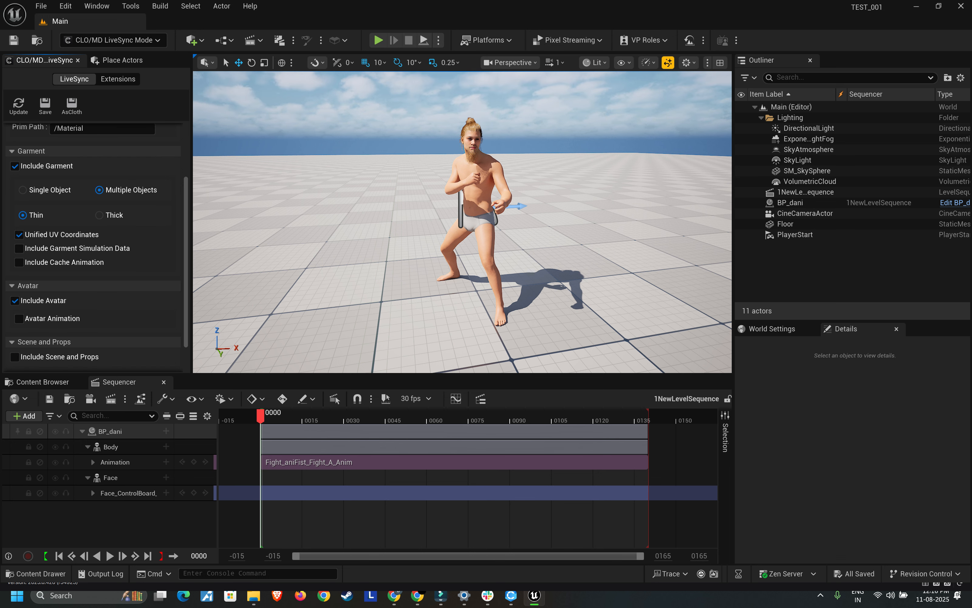
pyautogui.click(15, 300)
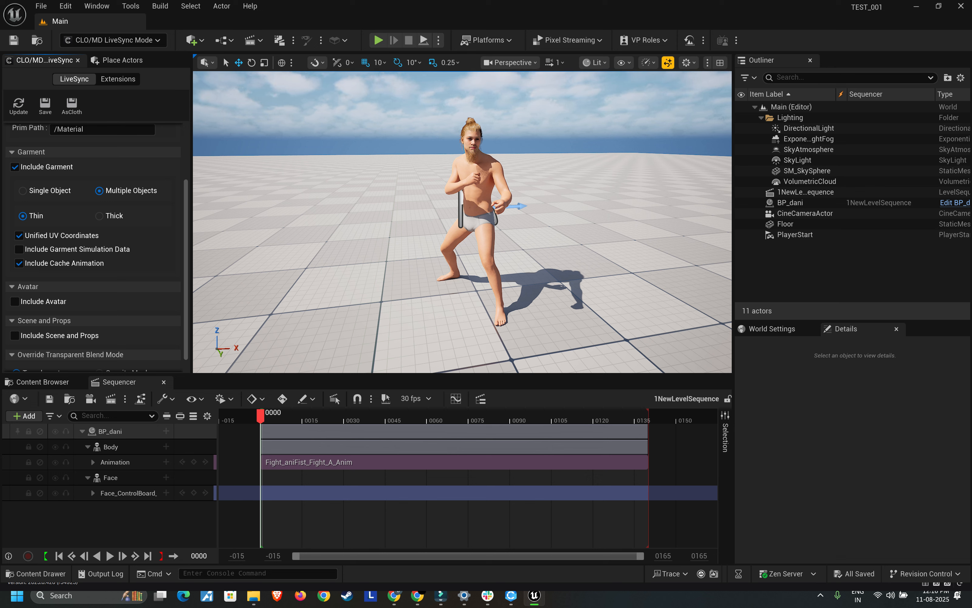
pyautogui.scroll(3, 19, 249)
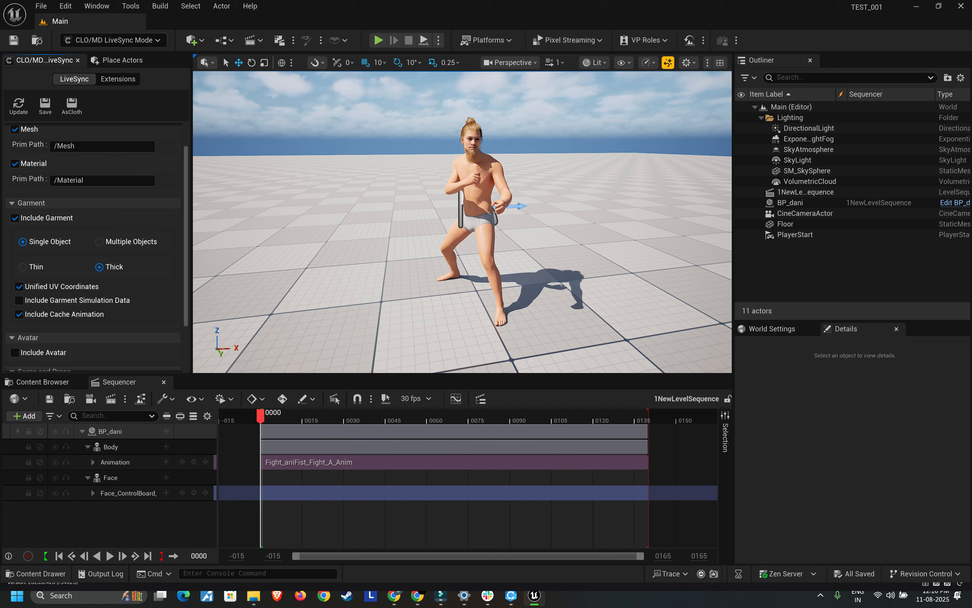
pyautogui.scroll(-4, 96, 249)
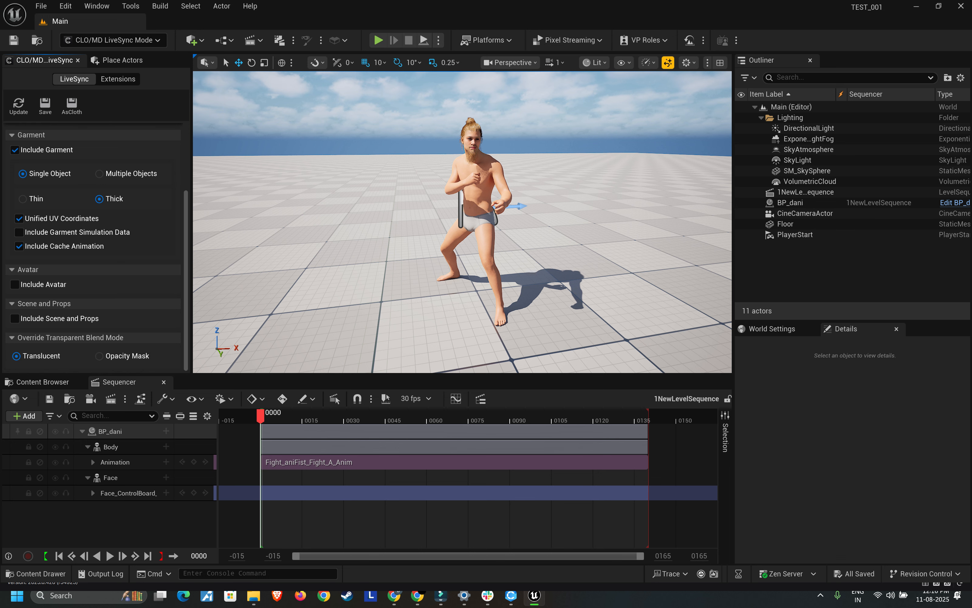
pyautogui.scroll(3, 16, 285)
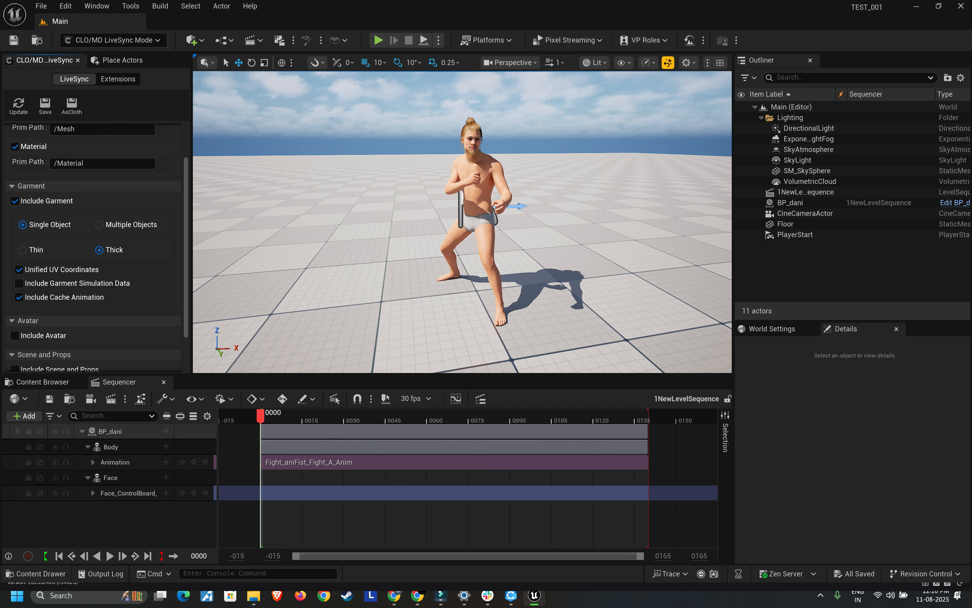
pyautogui.scroll(3, 99, 248)
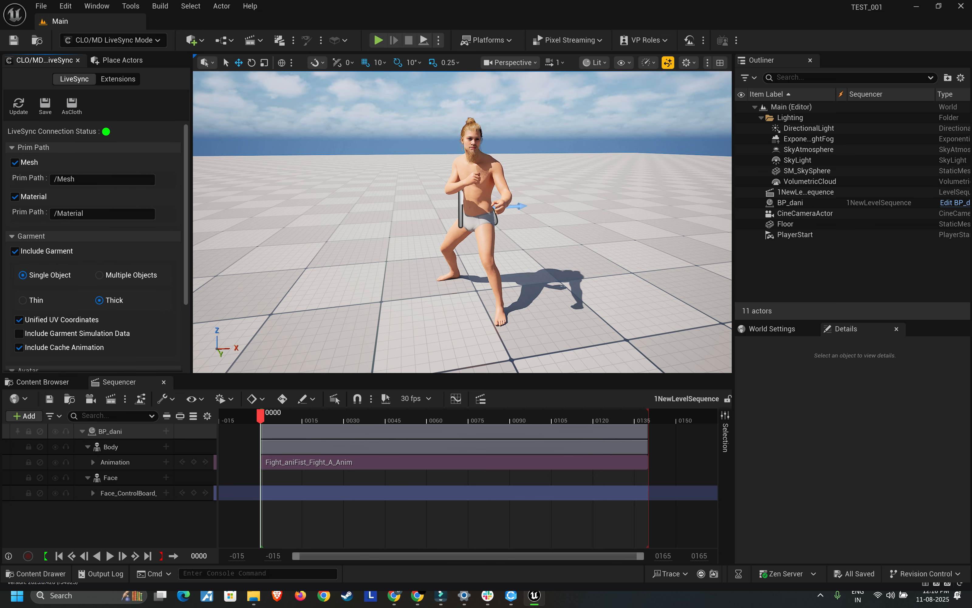
# Step: Bring the garment into the level with a LiveSync update, and check it on the MetaHuman by scrubbing the first sequence frames
pyautogui.click(19, 105)
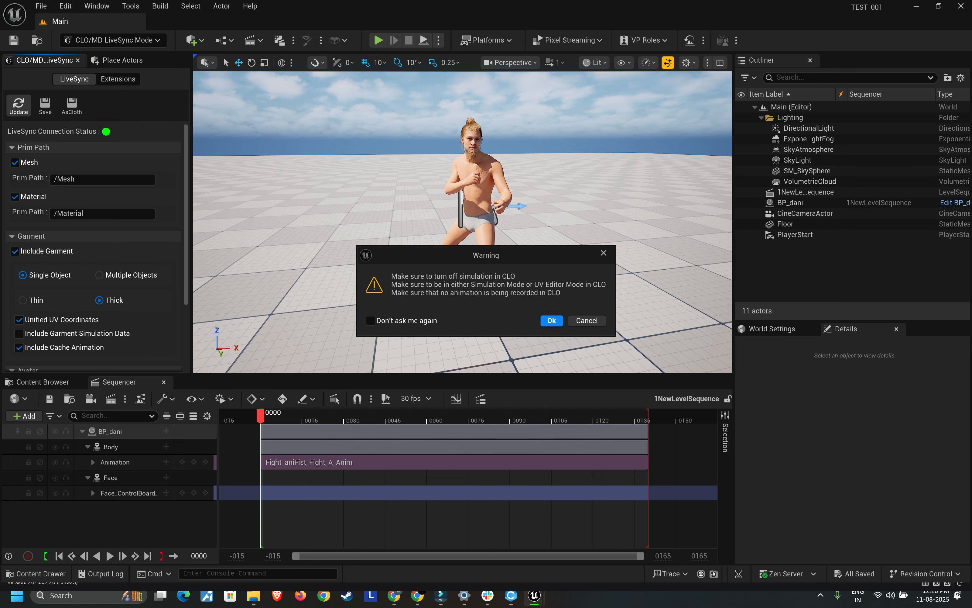
pyautogui.press('Return')
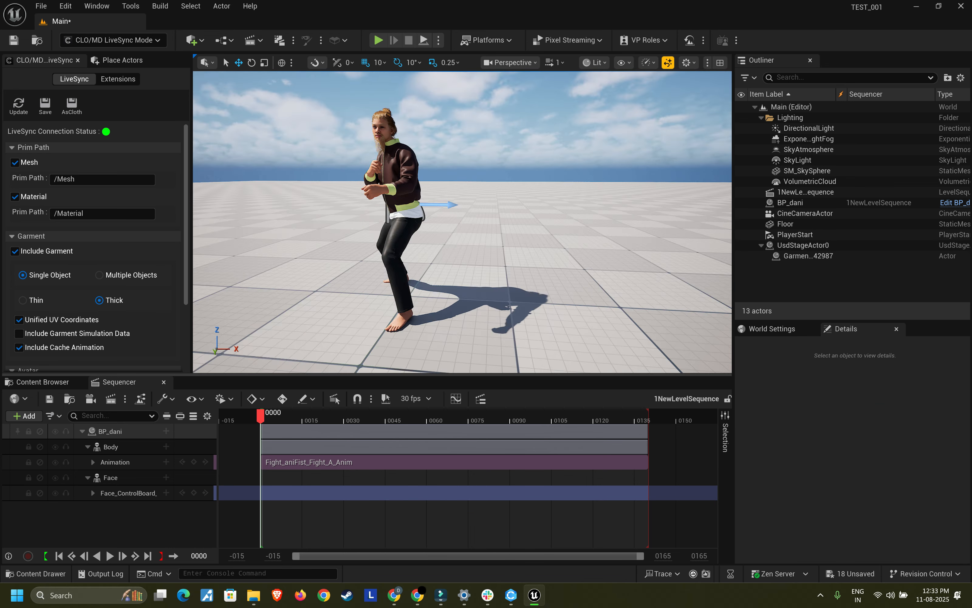
pyautogui.keyDown('alt'); pyautogui.moveTo(462, 225); pyautogui.dragTo(503, 239); pyautogui.keyUp('alt')
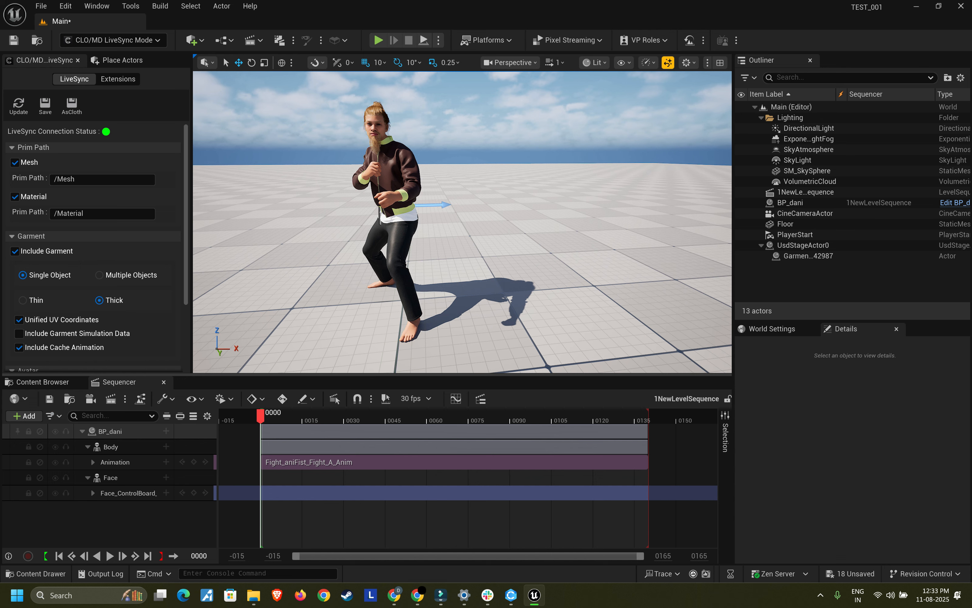
pyautogui.moveTo(262, 416)
pyautogui.mouseDown()
pyautogui.moveTo(330, 414)
pyautogui.moveTo(273, 414)
pyautogui.mouseUp()
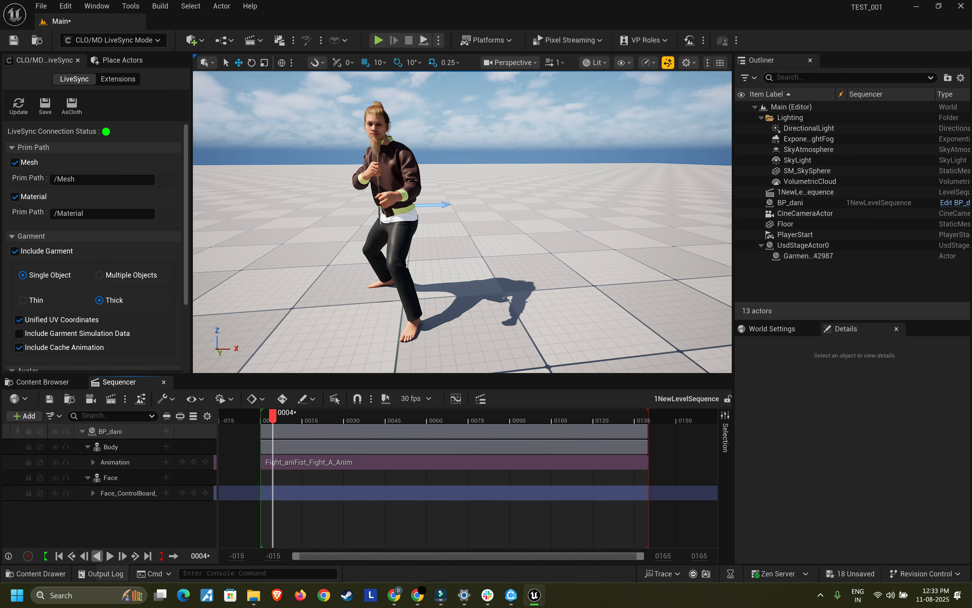
pyautogui.click(71, 556)
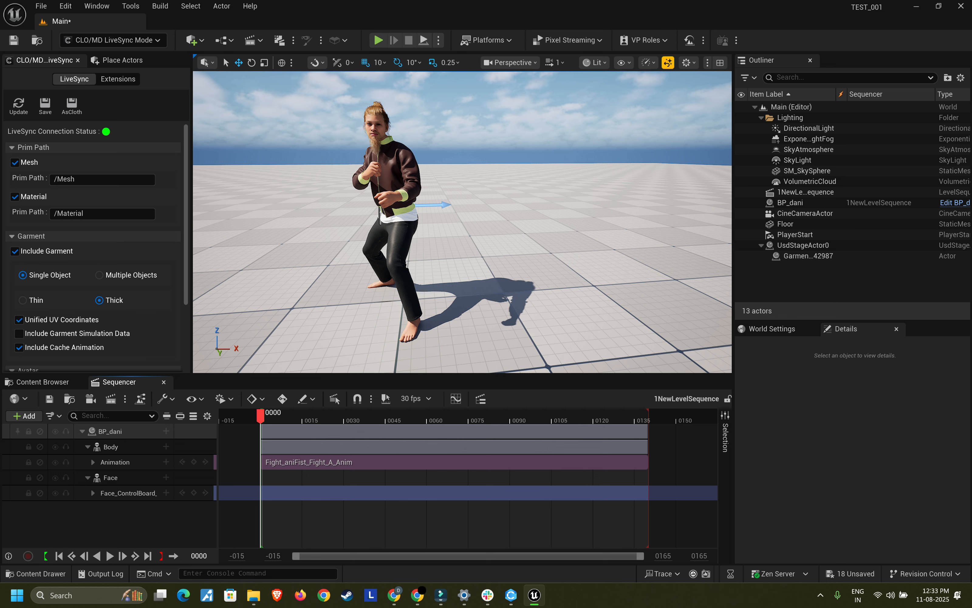
# Step: Review the imported garment cache, materials and textures in the UsdAssets folder, and return to the Sequencer
pyautogui.click(43, 382)
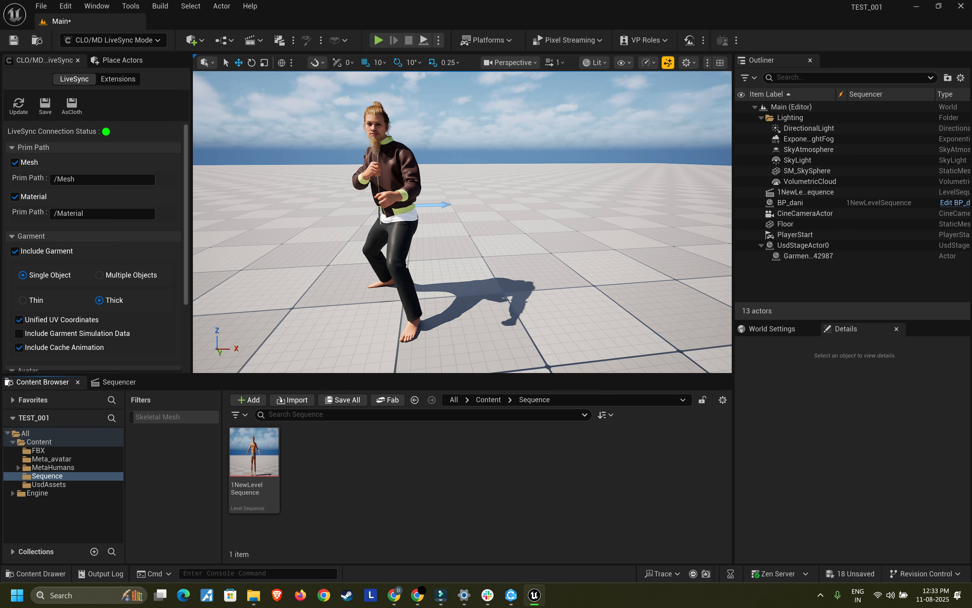
pyautogui.click(48, 484)
pyautogui.scroll(-2, 642, 498)
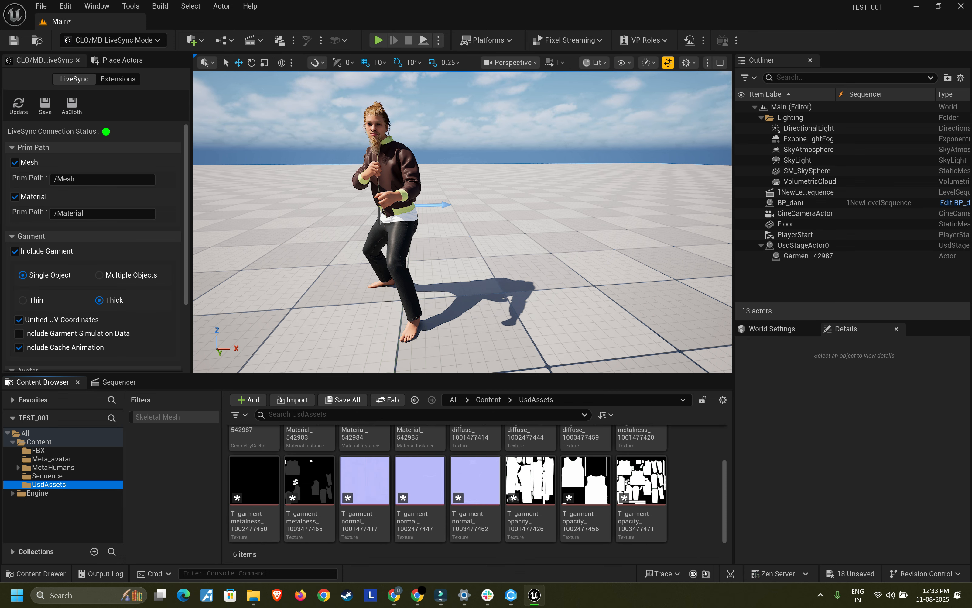
pyautogui.moveTo(462, 375); pyautogui.dragTo(462, 340)
pyautogui.scroll(2, 531, 498)
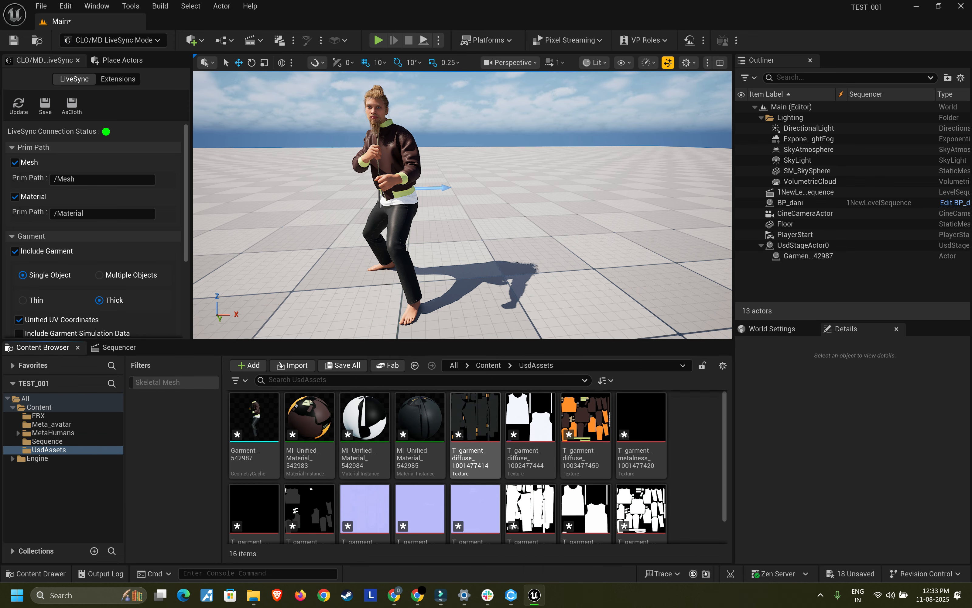
pyautogui.scroll(-1, 309, 434)
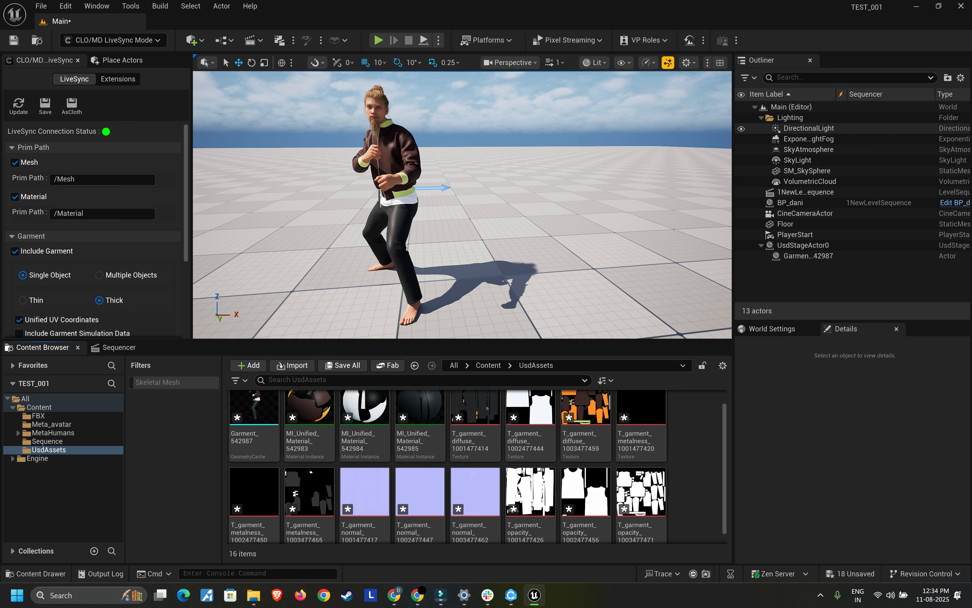
pyautogui.click(119, 348)
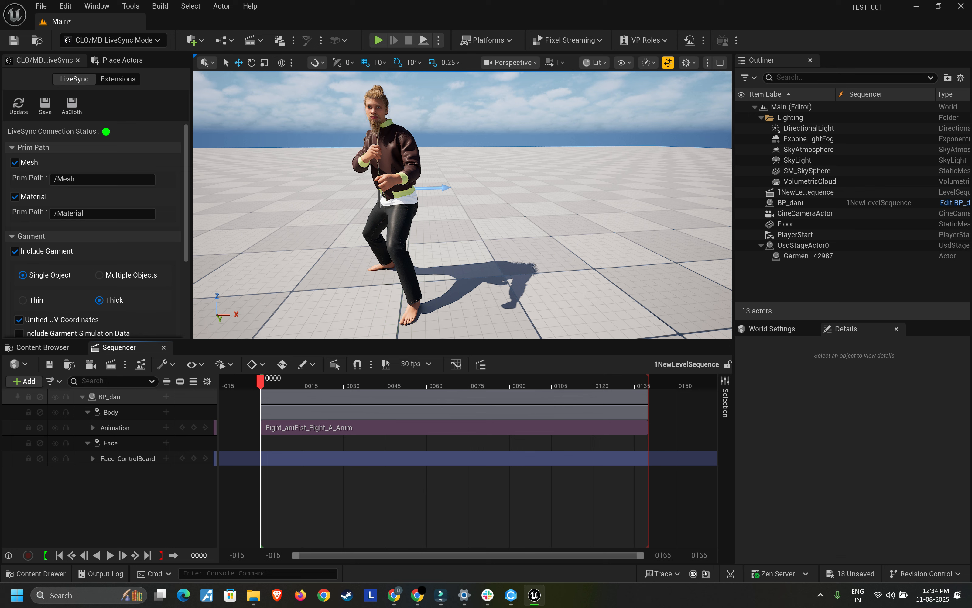
# Step: Add the garment actor under UsdStageActor0 to the level sequence, and give it a Geometry Cache track
pyautogui.click(50, 380)
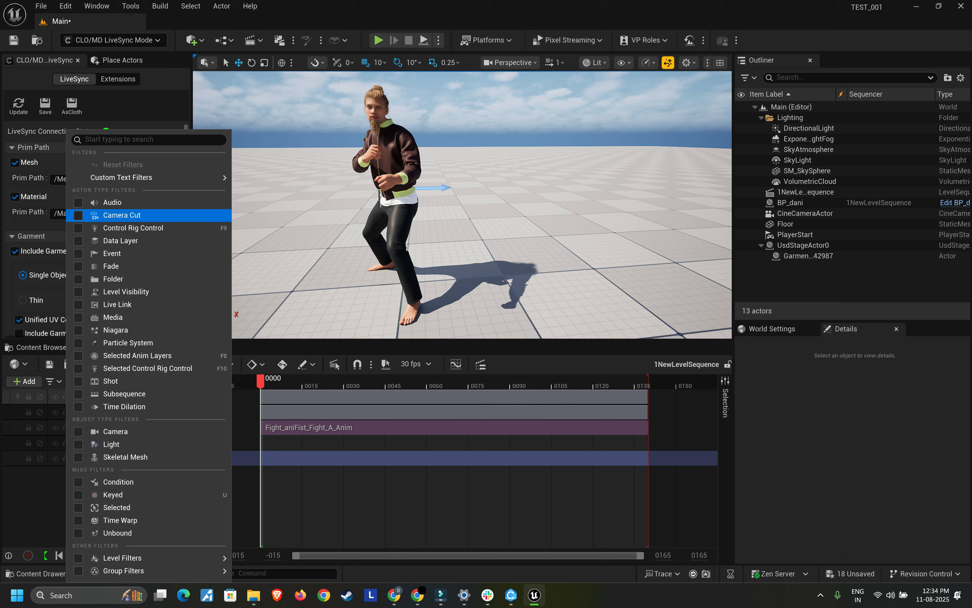
pyautogui.press('Escape')
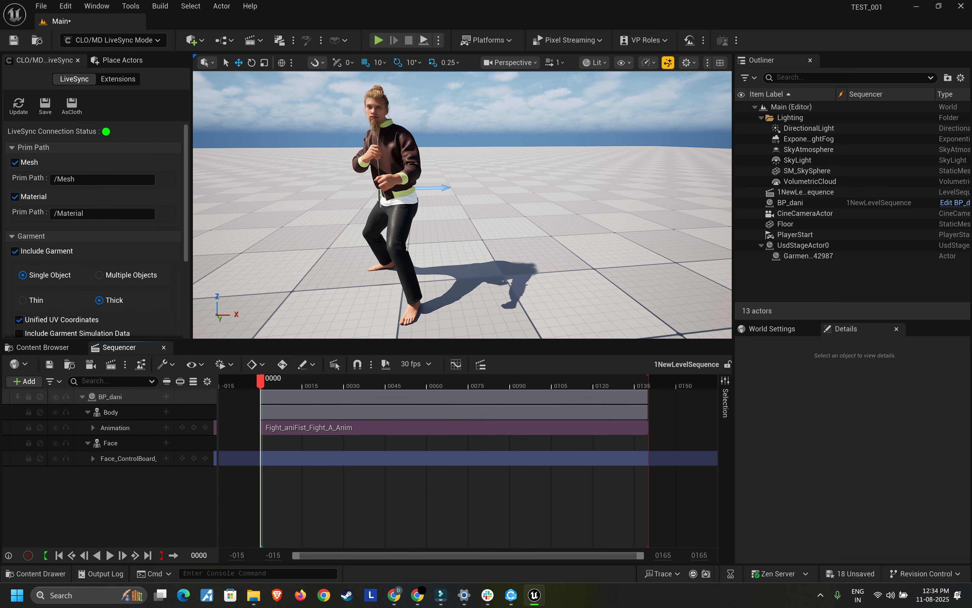
pyautogui.click(808, 256)
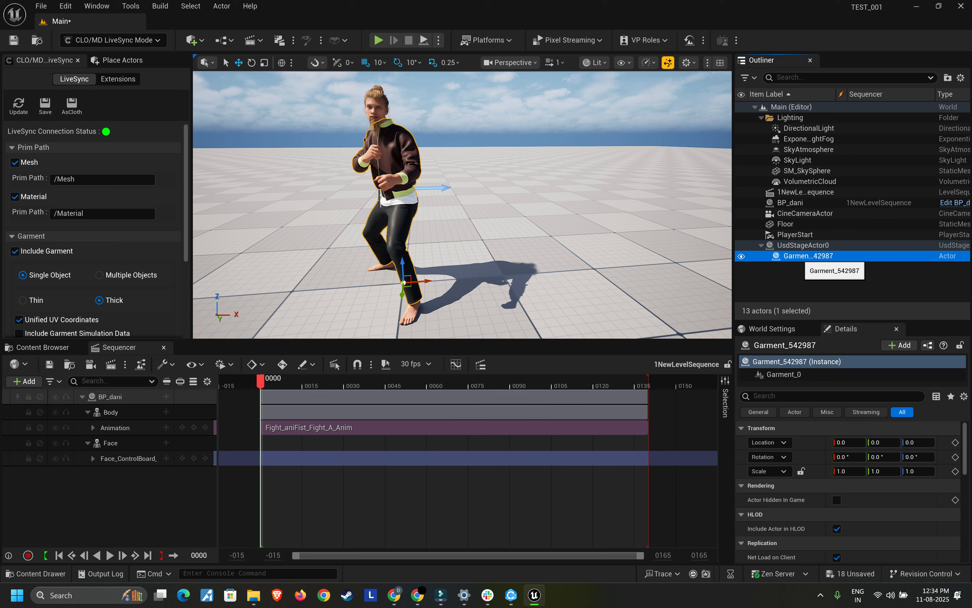
pyautogui.moveTo(808, 257); pyautogui.dragTo(142, 503)
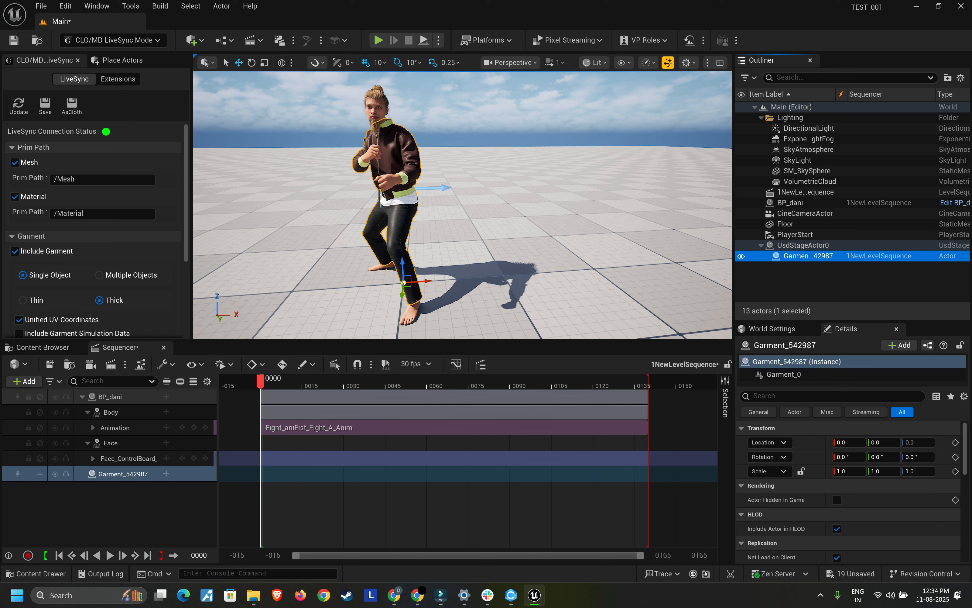
pyautogui.click(166, 473)
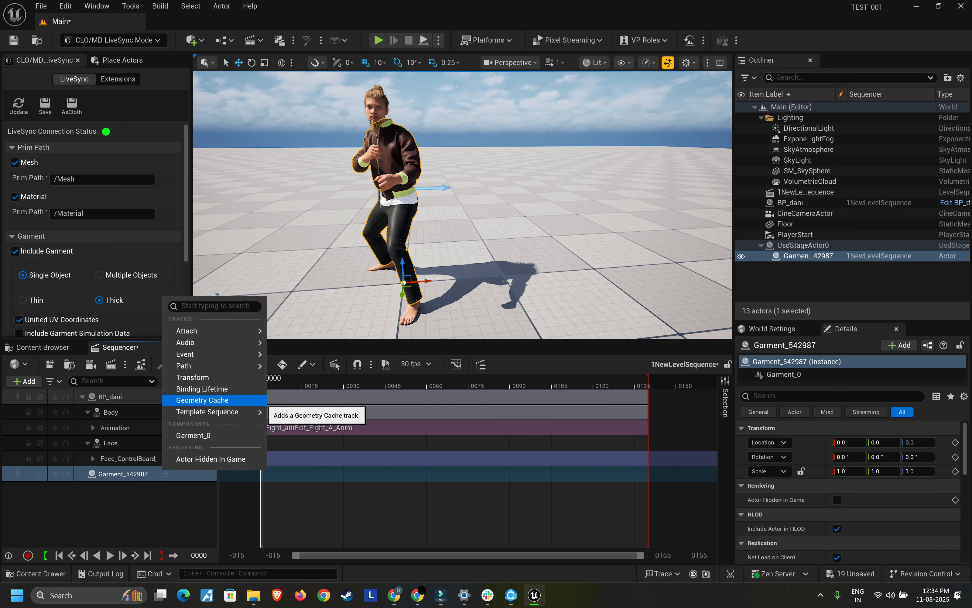
pyautogui.click(202, 400)
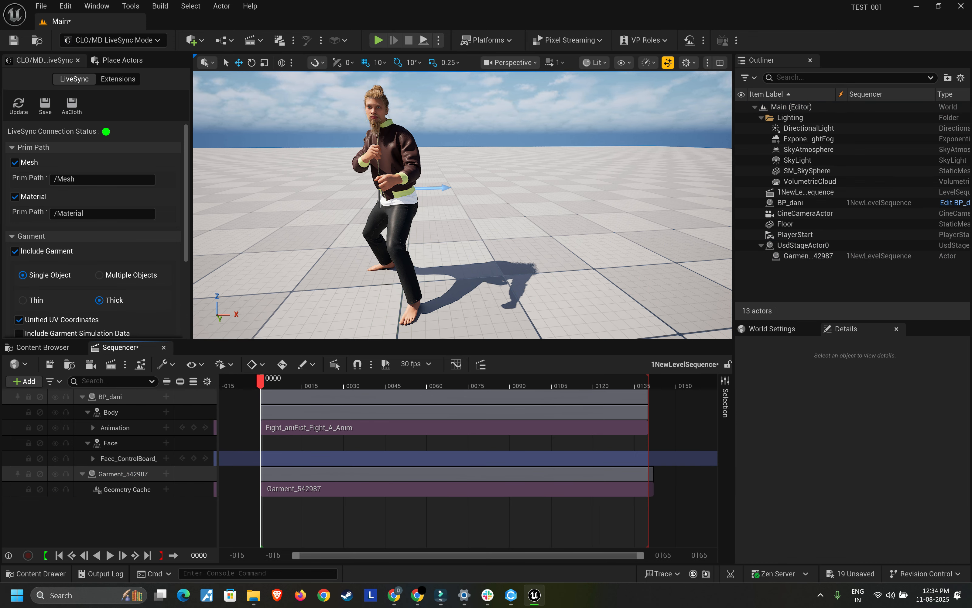
# Step: Play the sequence to check the garment against the fighting animation, and return the playhead to frame 0000
pyautogui.press('space')
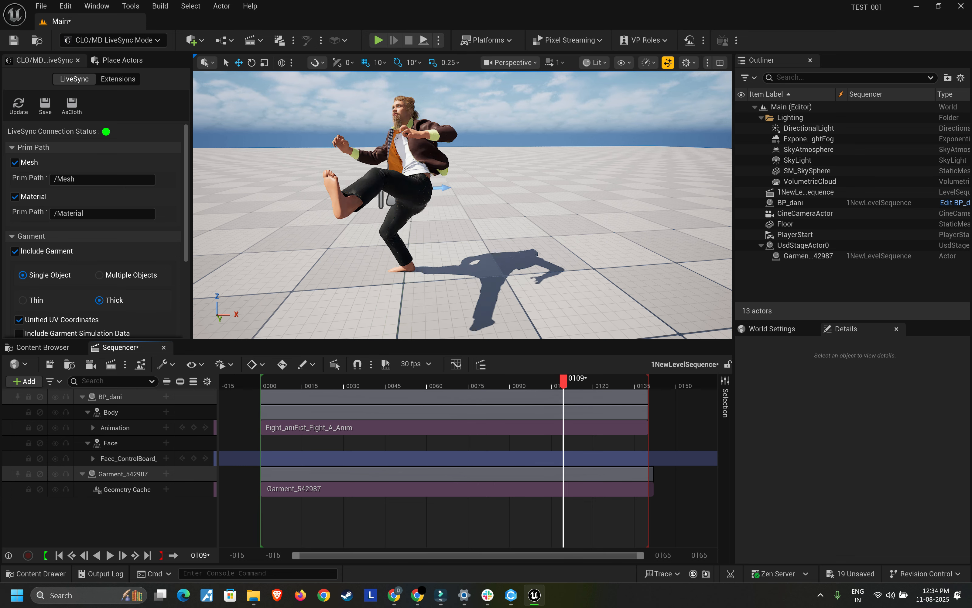
pyautogui.press('j')
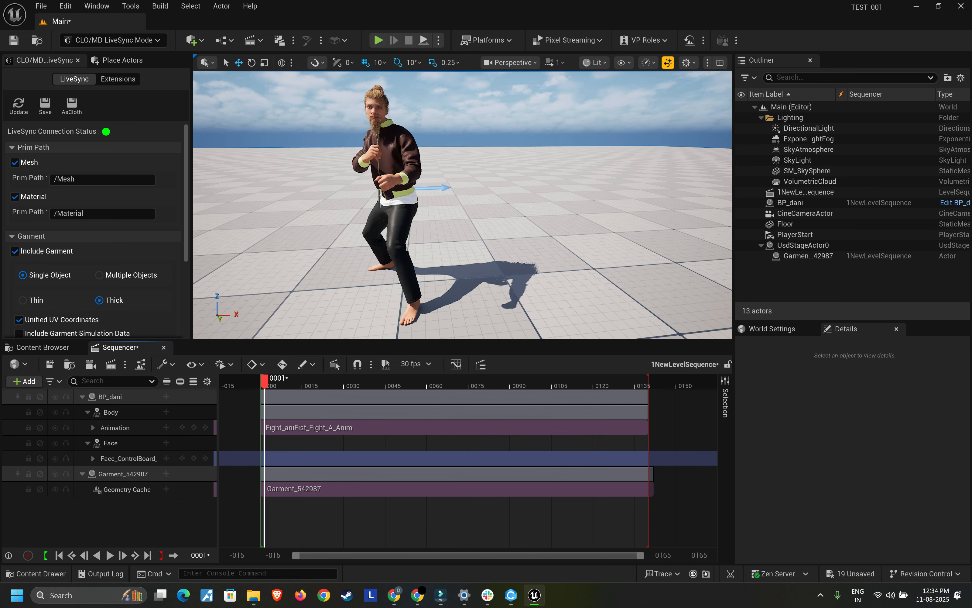
pyautogui.click(59, 555)
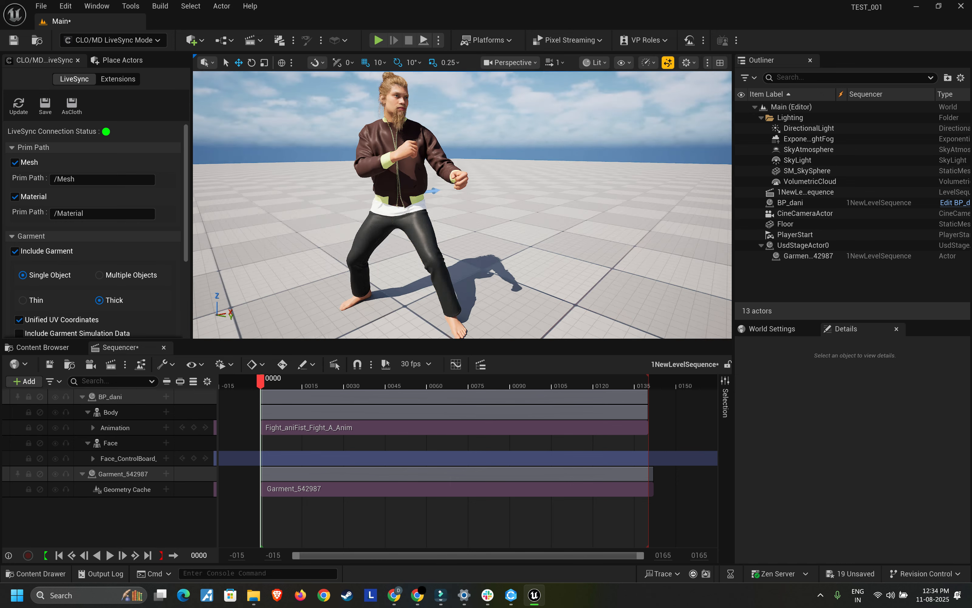